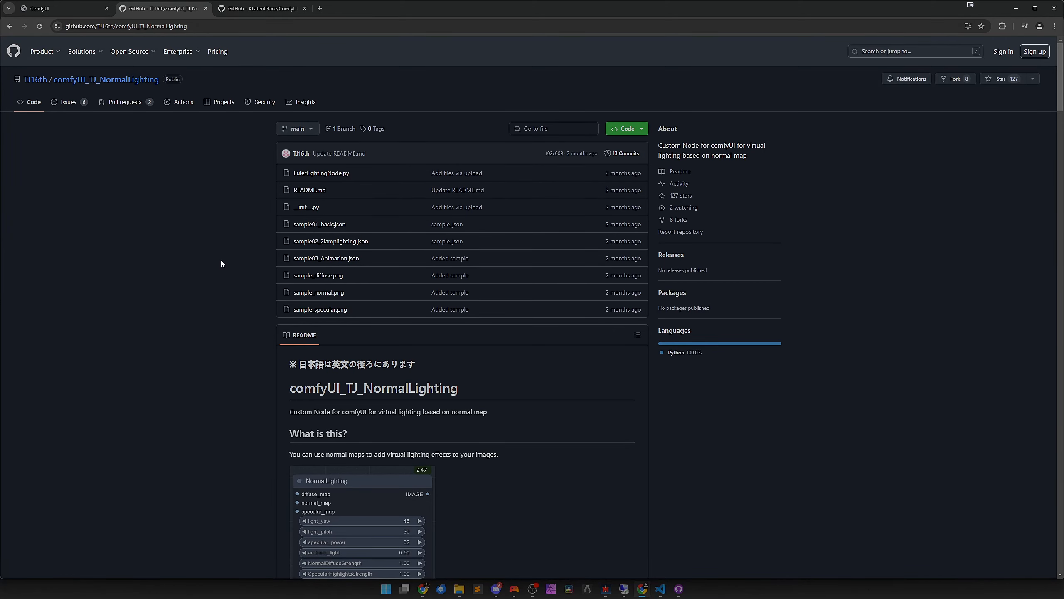
- View the ComfyUI_yanc repository page, return to ComfyUI, and search the Manager's custom node list for "alatentplace"
{"action": "left_click", "coordinate": [266, 12]}
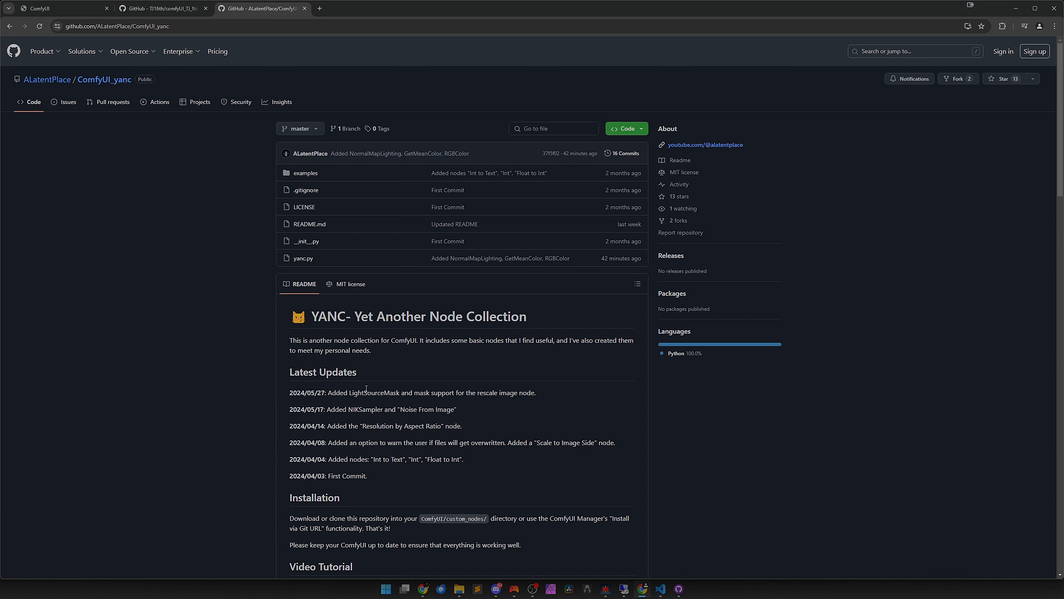
{"action": "left_click", "coordinate": [78, 10]}
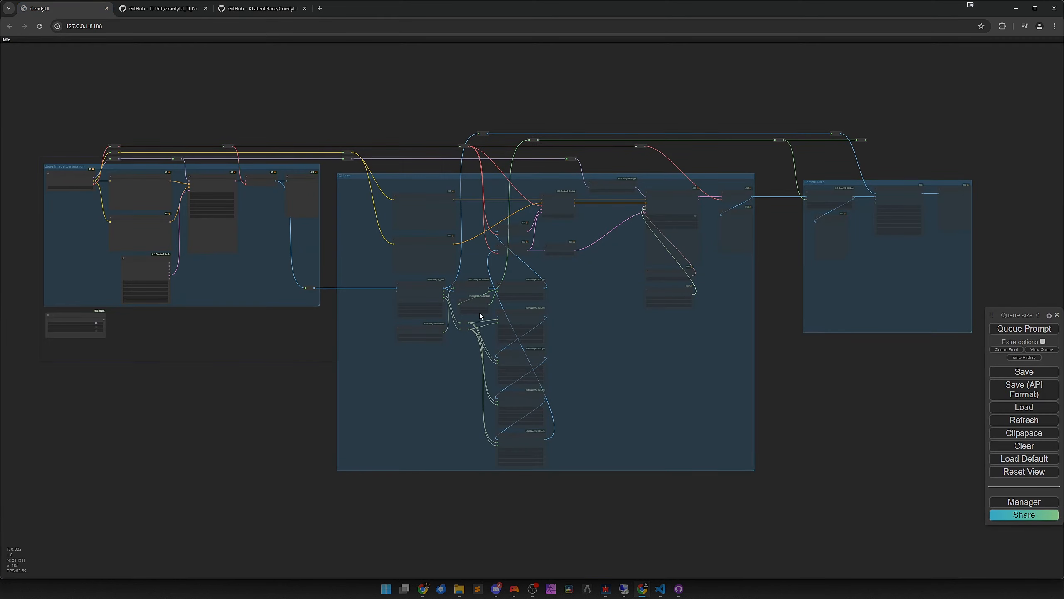
{"action": "left_click", "coordinate": [1024, 502]}
{"action": "left_click", "coordinate": [526, 240]}
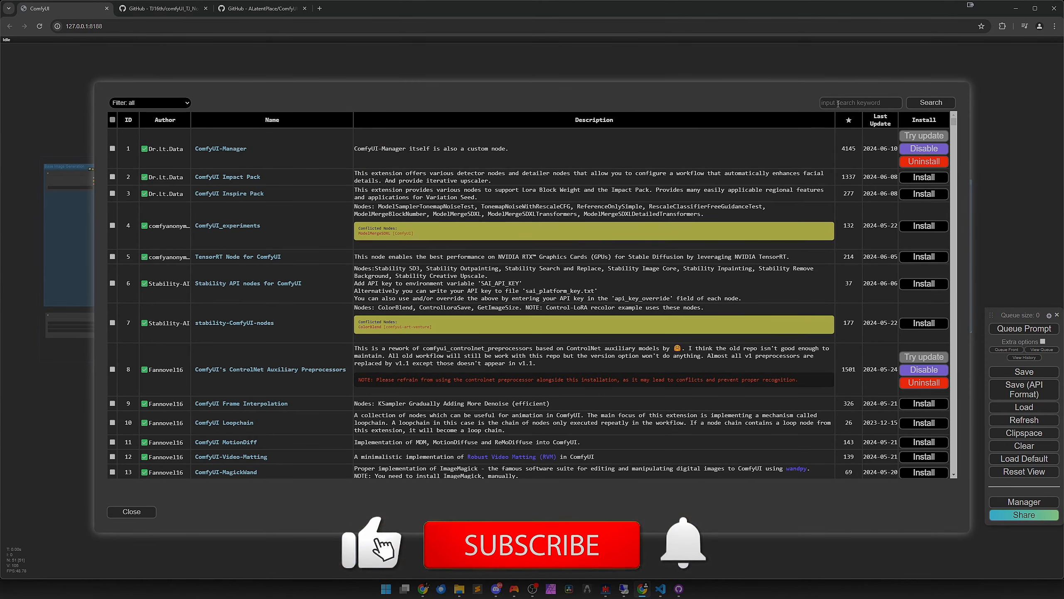
{"action": "left_click", "coordinate": [837, 103]}
{"action": "type", "text": "al"}
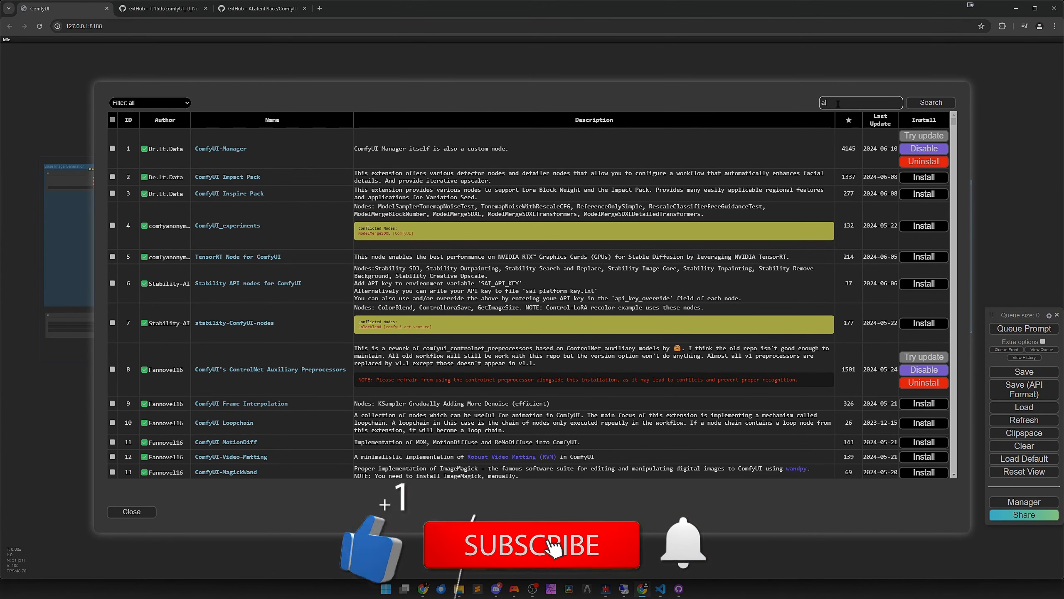
{"action": "type", "text": "atentplace"}
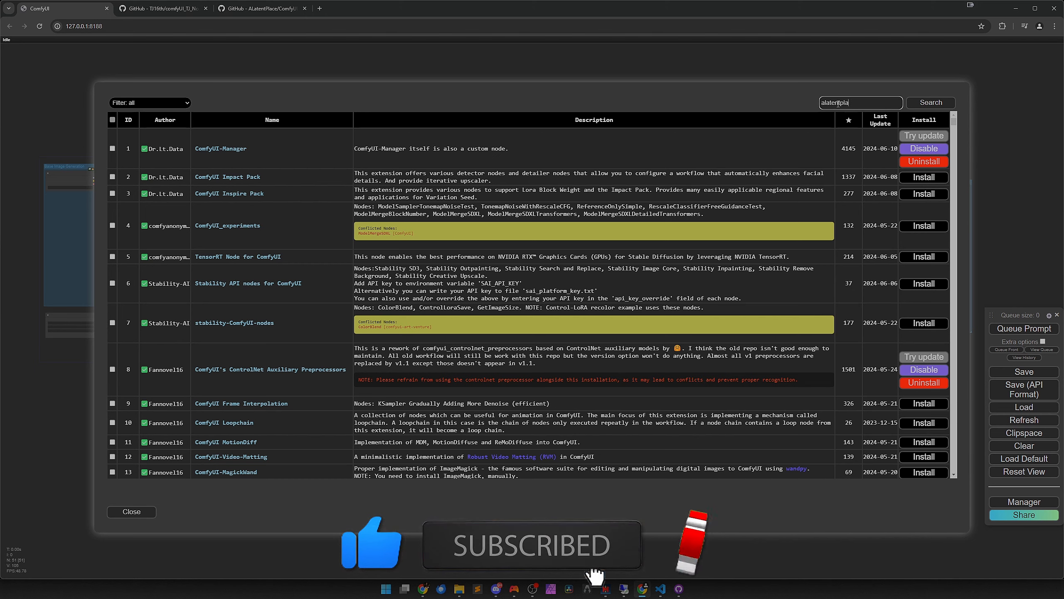
{"action": "key", "text": "Return"}
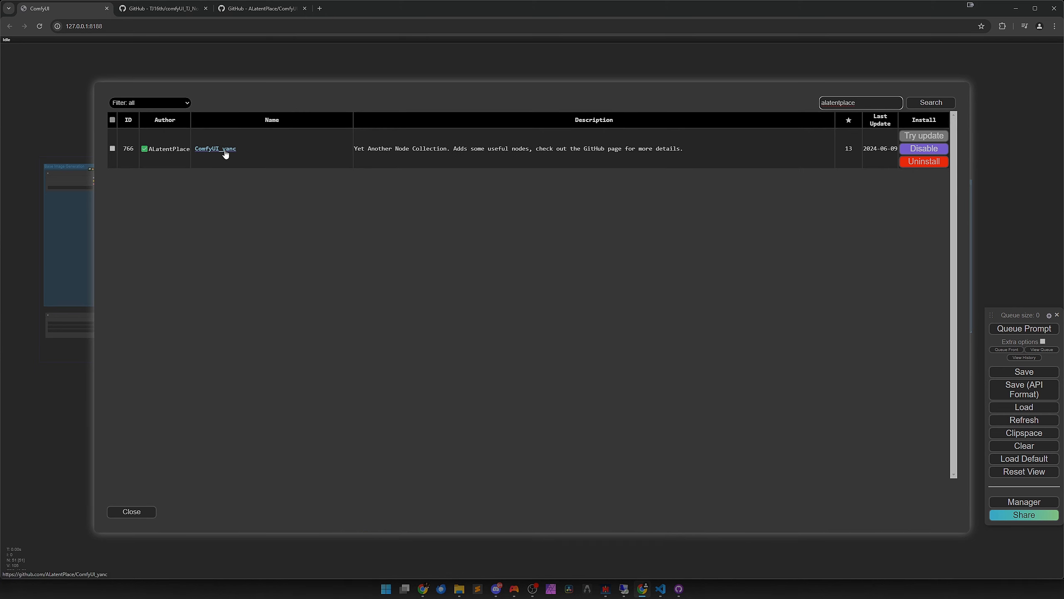
- Clear the node search text and close the custom node list and the Manager
{"action": "left_click_drag", "start_coordinate": [896, 104], "coordinate": [808, 105]}
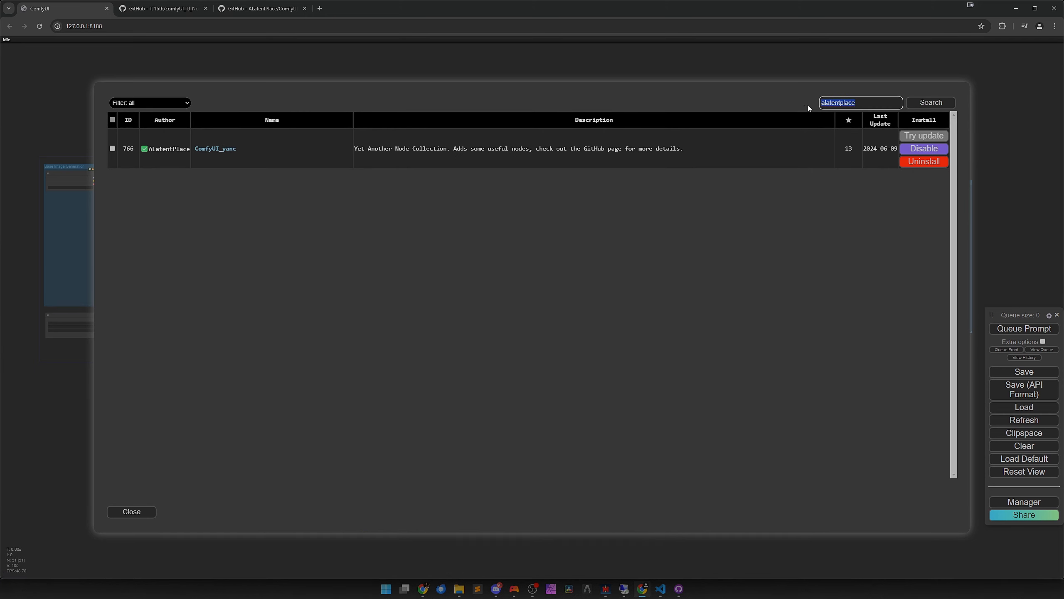
{"action": "key", "text": "BackSpace"}
{"action": "left_click", "coordinate": [132, 511]}
{"action": "left_click", "coordinate": [524, 415]}
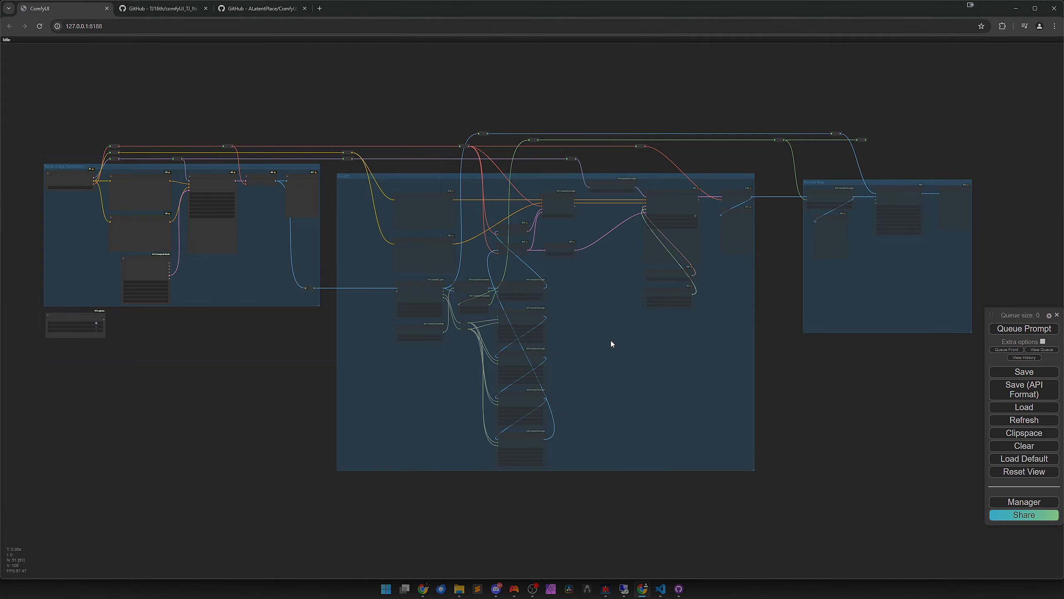
- Examine the Base Image Generation group, including the checkpoint, both prompts, the KSampler and the CR SD1.5 Aspect Ratio settings
{"action": "left_click_drag", "start_coordinate": [283, 383], "coordinate": [474, 354]}
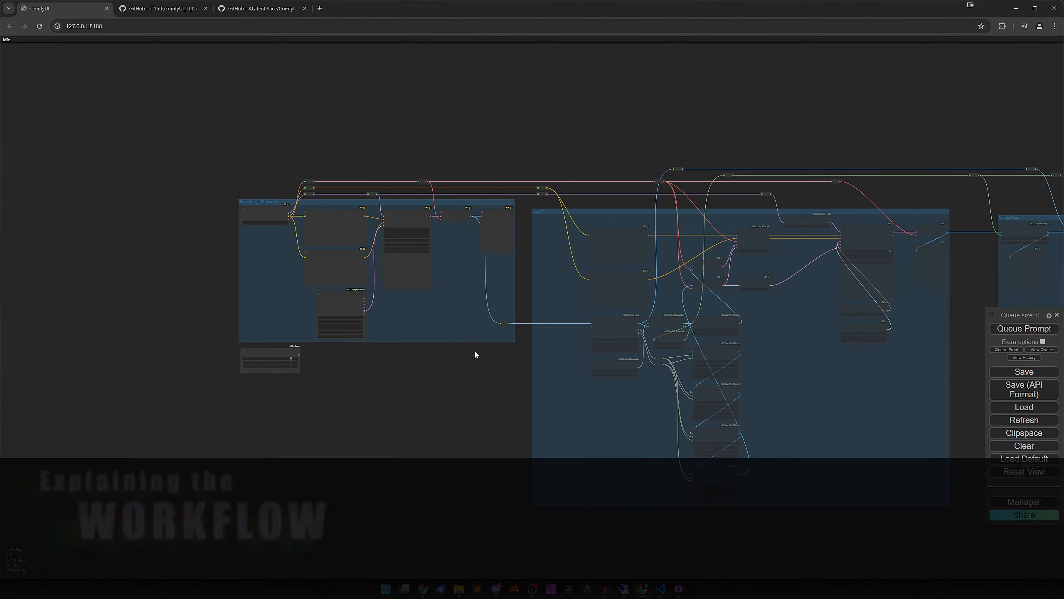
{"action": "scroll", "coordinate": [475, 354], "scroll_direction": "up", "scroll_amount": 8}
{"action": "left_click_drag", "start_coordinate": [471, 291], "coordinate": [667, 381]}
{"action": "scroll", "coordinate": [579, 368], "scroll_direction": "up", "scroll_amount": 1}
{"action": "scroll", "coordinate": [635, 373], "scroll_direction": "up", "scroll_amount": 3}
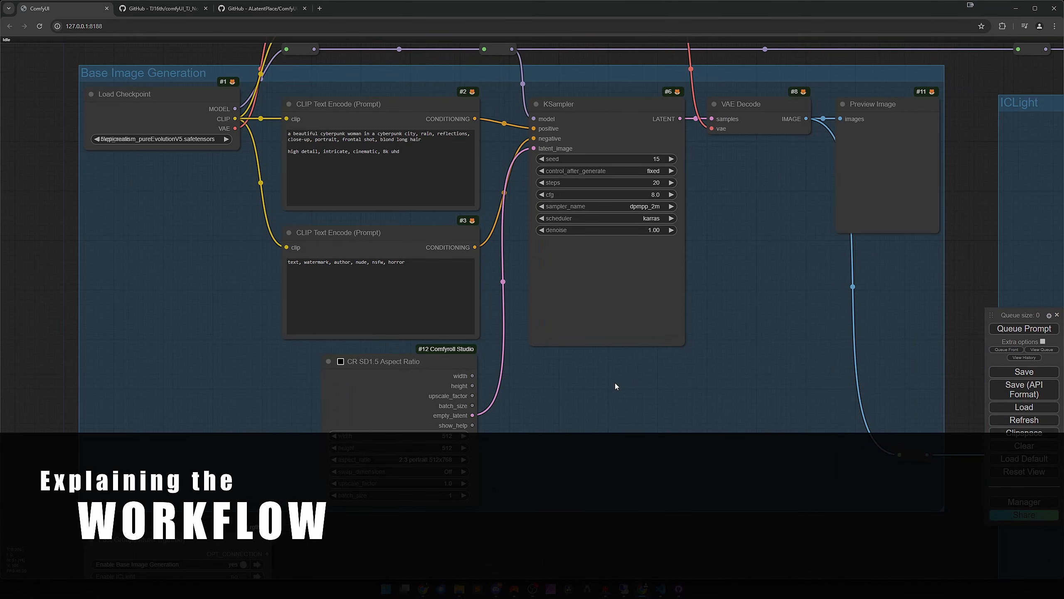
{"action": "left_click_drag", "start_coordinate": [511, 309], "coordinate": [505, 336]}
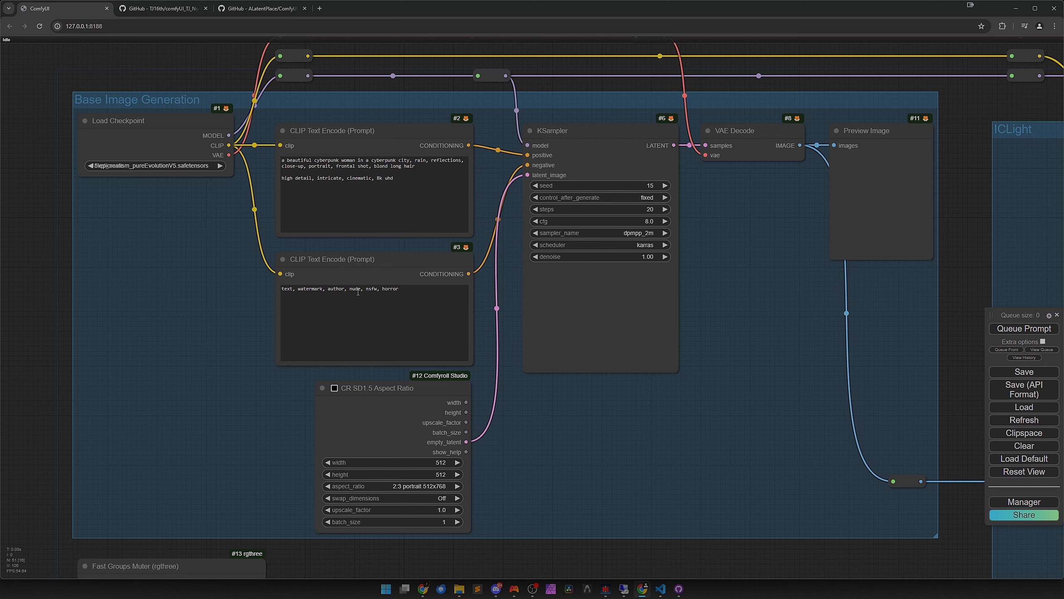
{"action": "scroll", "coordinate": [482, 463], "scroll_direction": "down", "scroll_amount": 1}
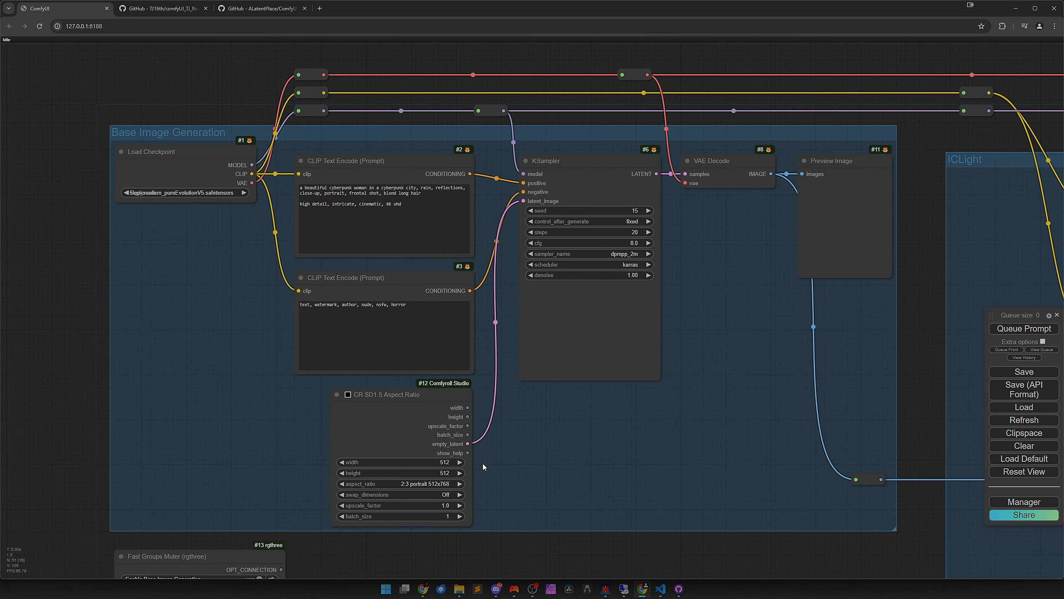
{"action": "scroll", "coordinate": [483, 465], "scroll_direction": "up", "scroll_amount": 4}
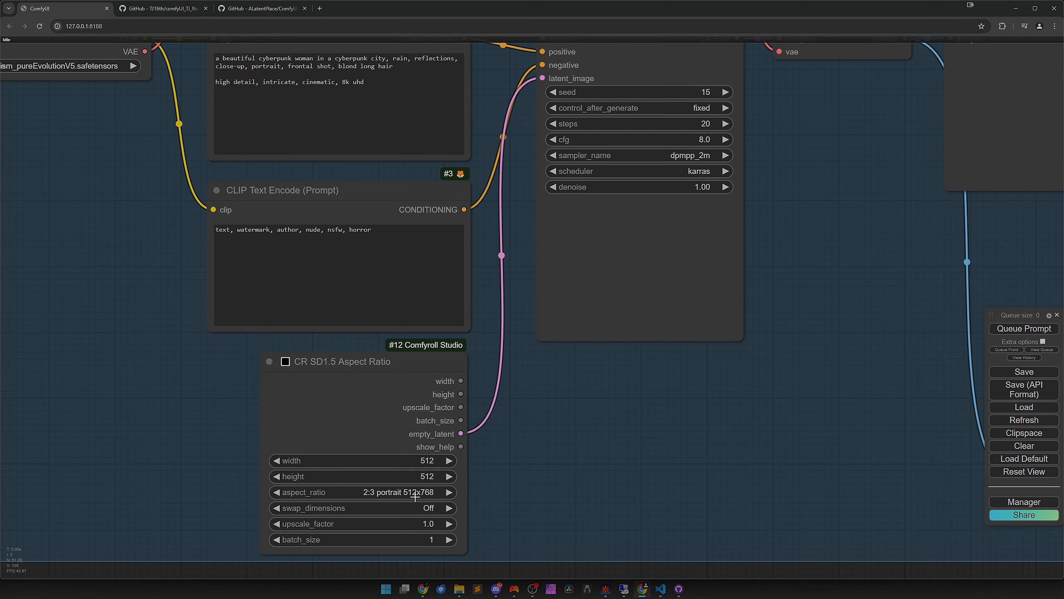
{"action": "scroll", "coordinate": [554, 452], "scroll_direction": "down", "scroll_amount": 2}
{"action": "scroll", "coordinate": [554, 452], "scroll_direction": "down", "scroll_amount": 2}
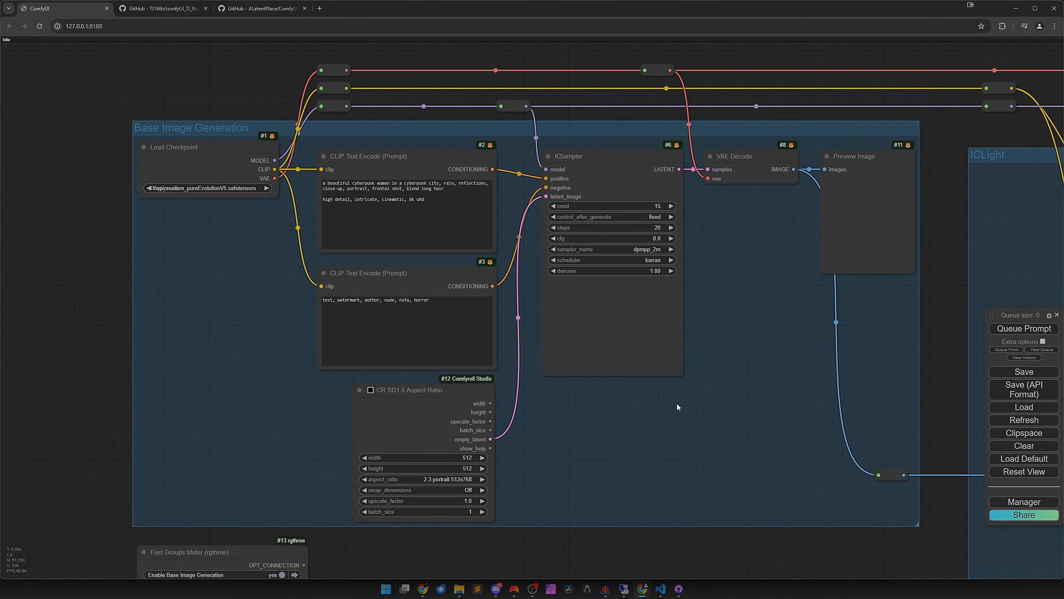
- Queue the prompt to generate the base image and inspect the result in the Preview Image node
{"action": "left_click", "coordinate": [1014, 331]}
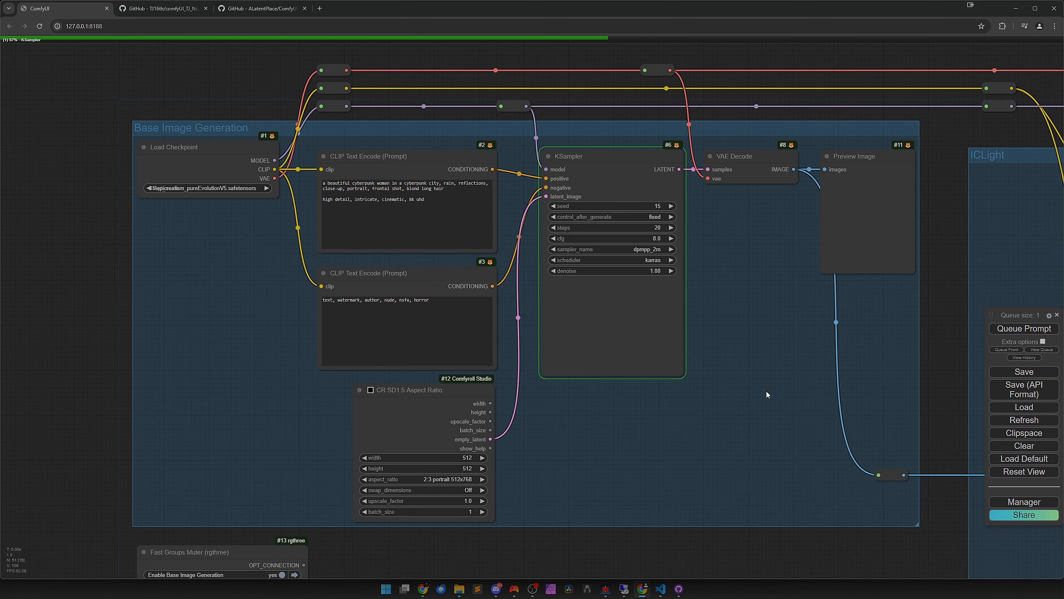
{"action": "left_click_drag", "start_coordinate": [786, 398], "coordinate": [631, 386]}
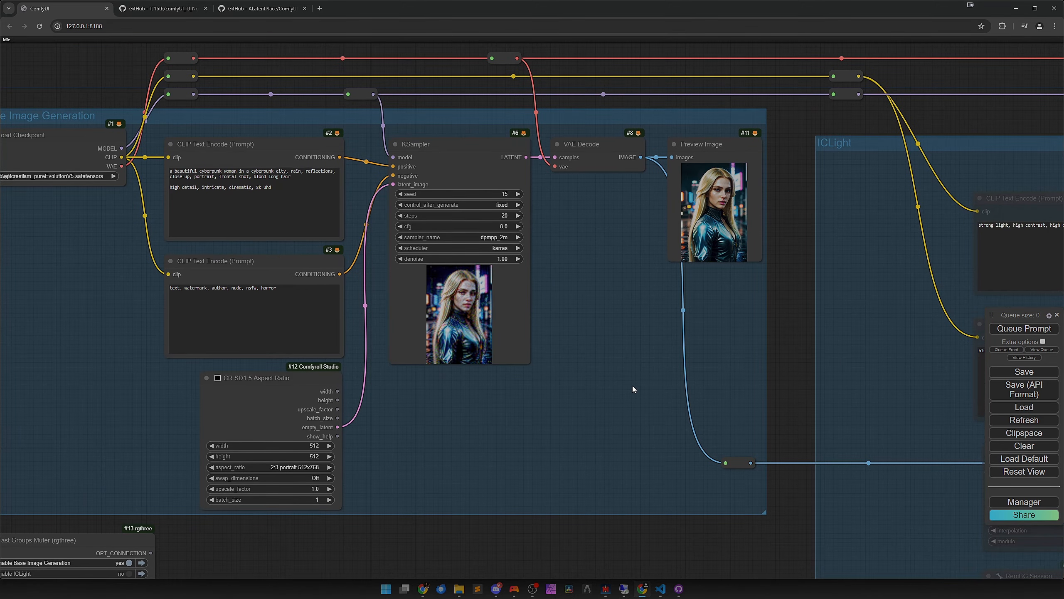
{"action": "scroll", "coordinate": [717, 290], "scroll_direction": "up", "scroll_amount": 5}
{"action": "left_click_drag", "start_coordinate": [720, 285], "coordinate": [643, 380]}
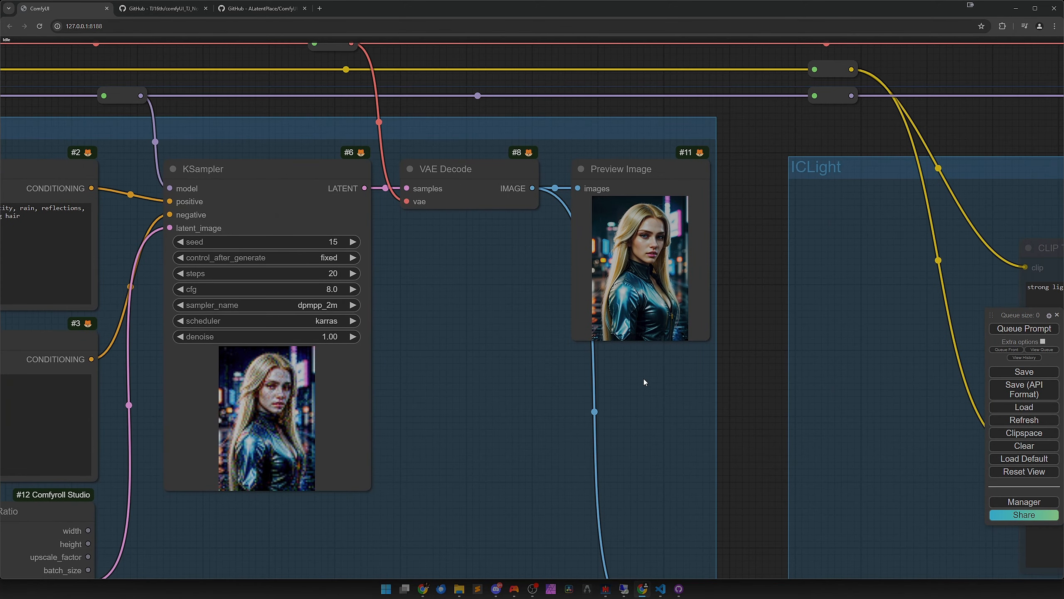
{"action": "scroll", "coordinate": [644, 379], "scroll_direction": "up", "scroll_amount": 3}
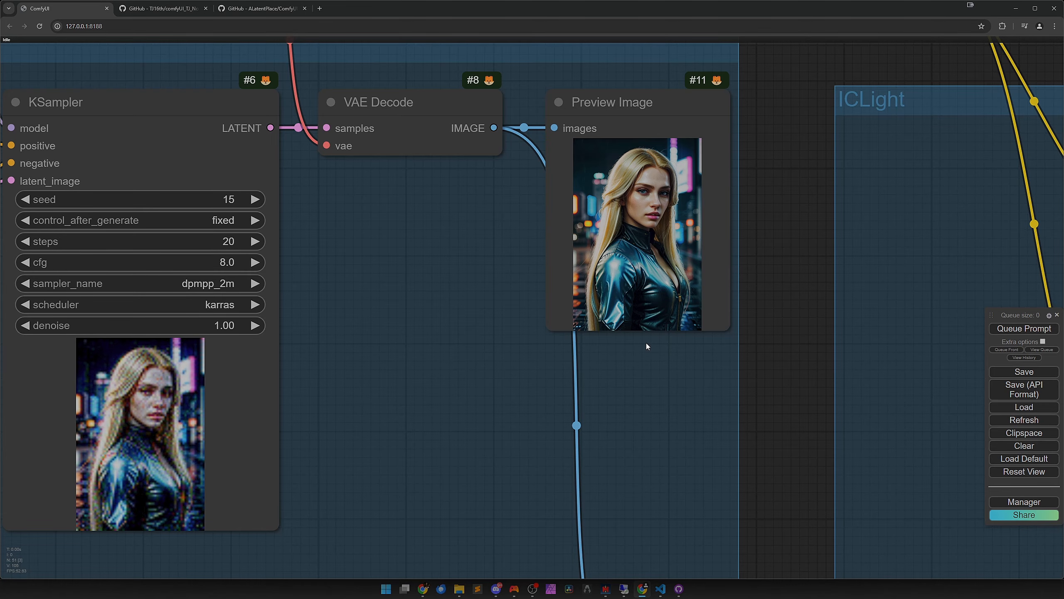
{"action": "scroll", "coordinate": [662, 366], "scroll_direction": "down", "scroll_amount": 5}
{"action": "scroll", "coordinate": [668, 436], "scroll_direction": "down", "scroll_amount": 2}
- Enable the ICLight group in the Fast Groups Muter below the Base Image Generation group
{"action": "left_click_drag", "start_coordinate": [518, 494], "coordinate": [725, 266]}
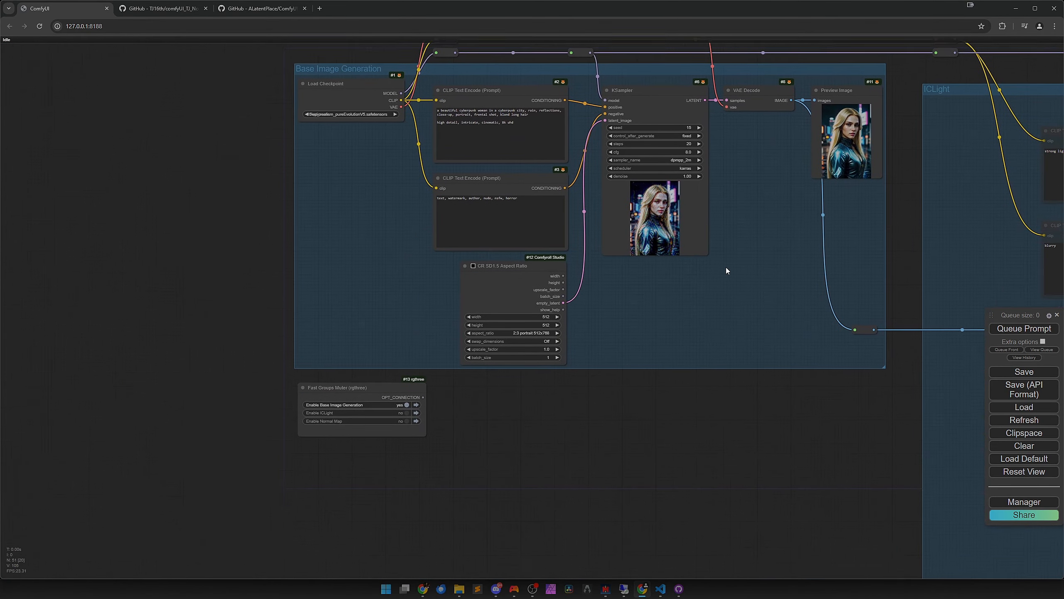
{"action": "left_click_drag", "start_coordinate": [646, 373], "coordinate": [237, 320]}
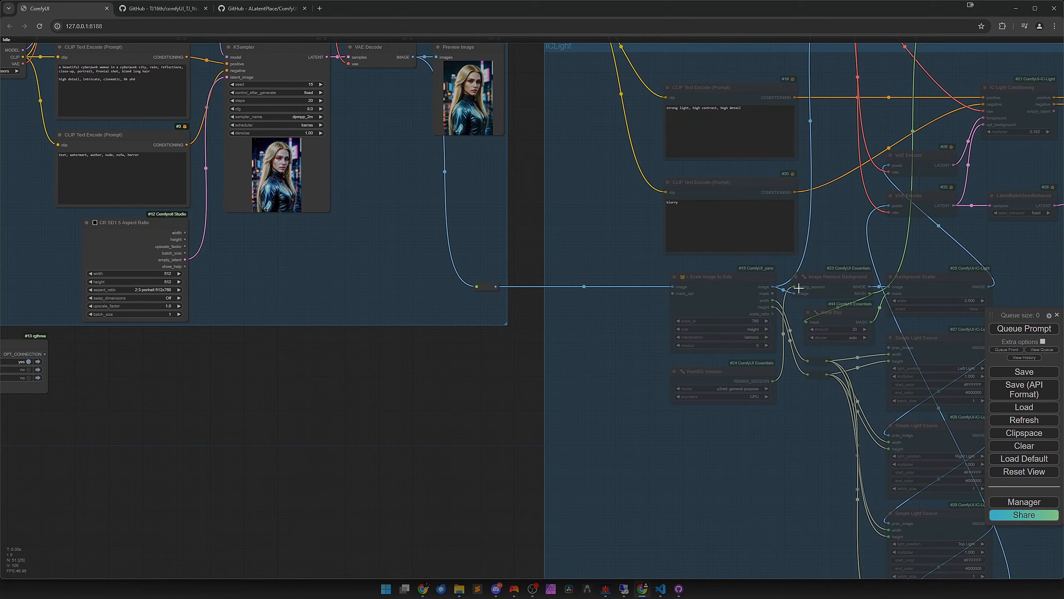
{"action": "left_click_drag", "start_coordinate": [128, 370], "coordinate": [566, 348]}
{"action": "scroll", "coordinate": [540, 350], "scroll_direction": "up", "scroll_amount": 7}
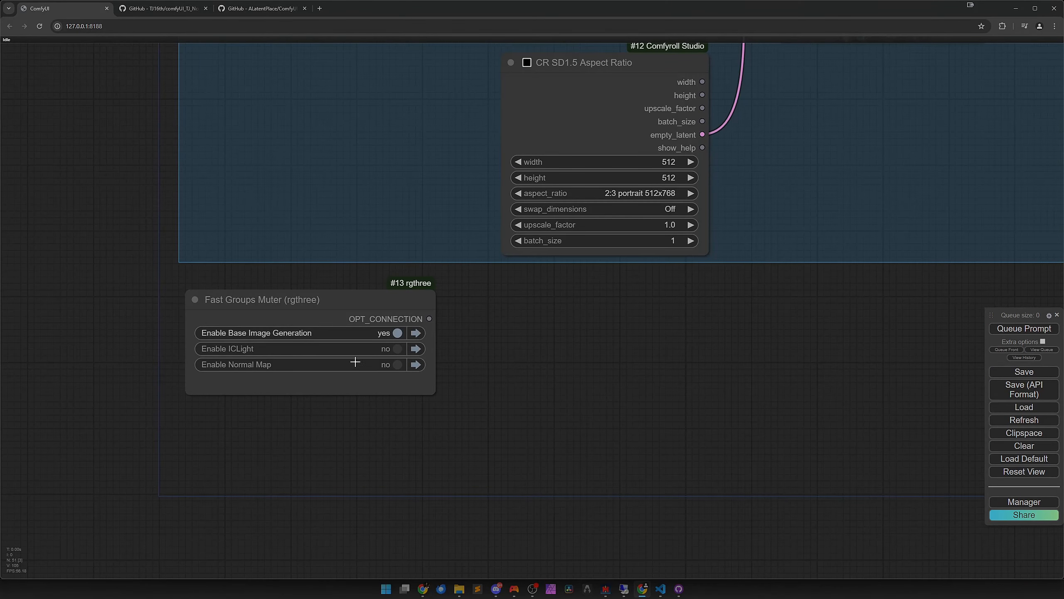
{"action": "left_click", "coordinate": [399, 349]}
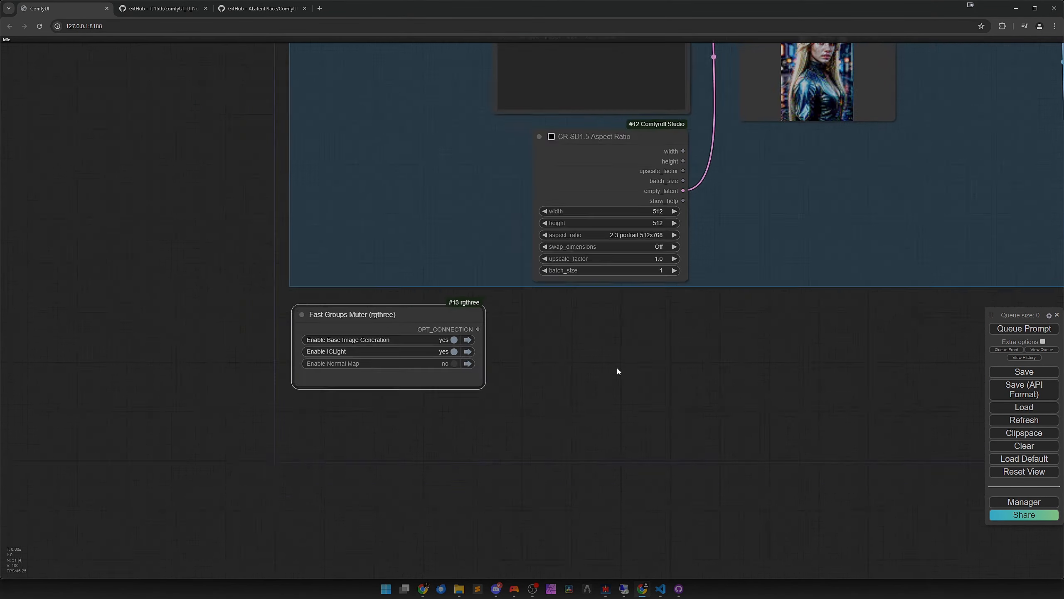
- Examine the ICLight group's overall layout and its positive and negative CLIP Text Encode prompts
{"action": "scroll", "coordinate": [616, 367], "scroll_direction": "down", "scroll_amount": 3}
{"action": "left_click_drag", "start_coordinate": [875, 342], "coordinate": [485, 376]}
{"action": "scroll", "coordinate": [485, 380], "scroll_direction": "down", "scroll_amount": 3}
{"action": "left_click_drag", "start_coordinate": [934, 389], "coordinate": [624, 381]}
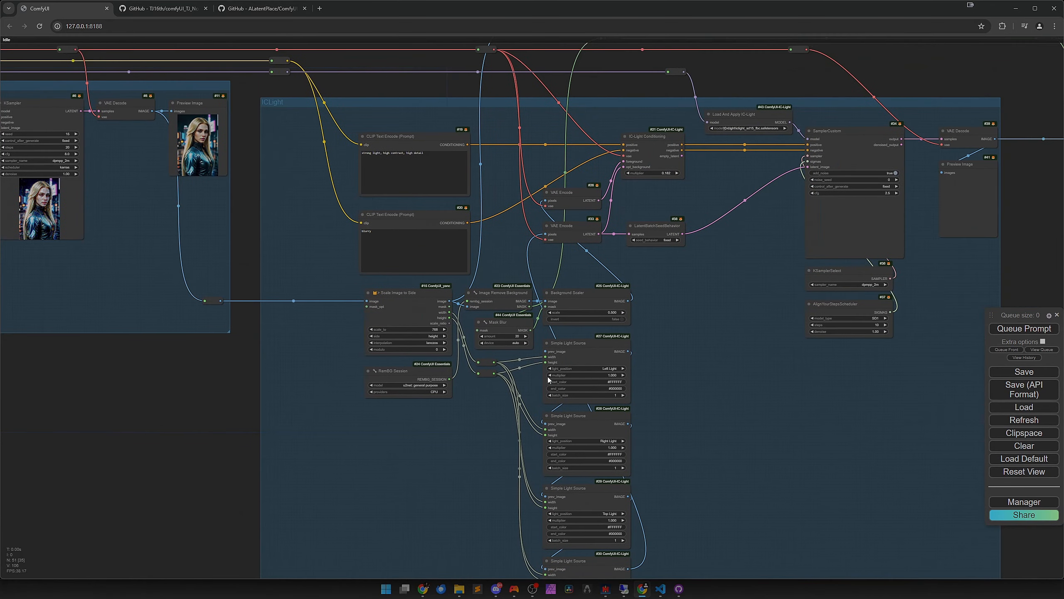
{"action": "left_click_drag", "start_coordinate": [570, 315], "coordinate": [559, 369]}
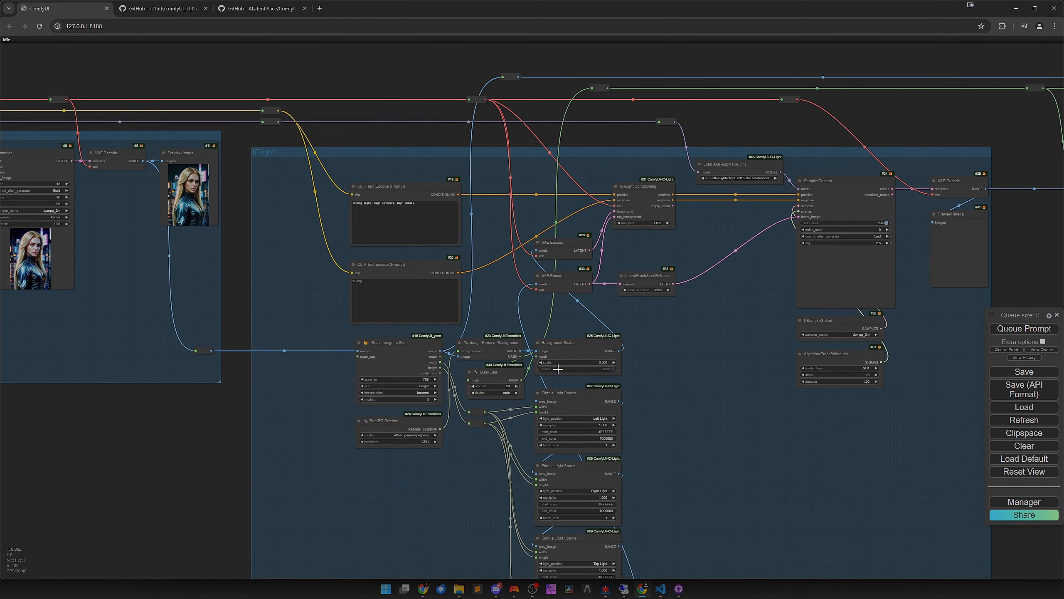
{"action": "scroll", "coordinate": [548, 338], "scroll_direction": "up", "scroll_amount": 5}
{"action": "left_click_drag", "start_coordinate": [463, 286], "coordinate": [589, 366]}
{"action": "scroll", "coordinate": [485, 269], "scroll_direction": "up", "scroll_amount": 1}
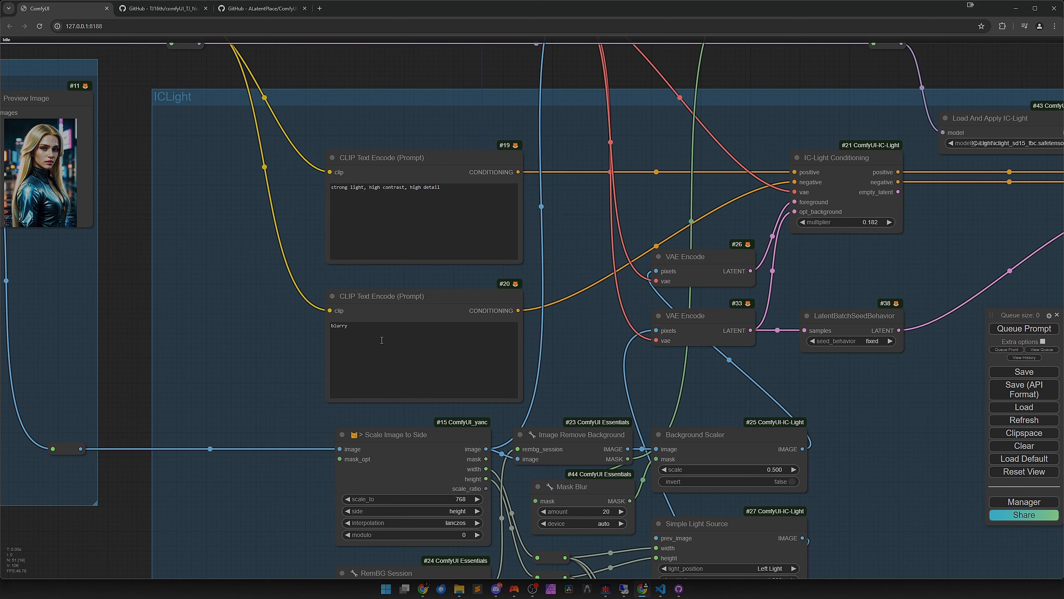
- Examine the ICLight group's conditioning, VAE Encode, LatentBatchSeedBehavior and SamplerCustom nodes and the model chosen in Load And Apply IC-Light
{"action": "left_click_drag", "start_coordinate": [578, 355], "coordinate": [356, 369]}
{"action": "left_click_drag", "start_coordinate": [607, 288], "coordinate": [561, 338]}
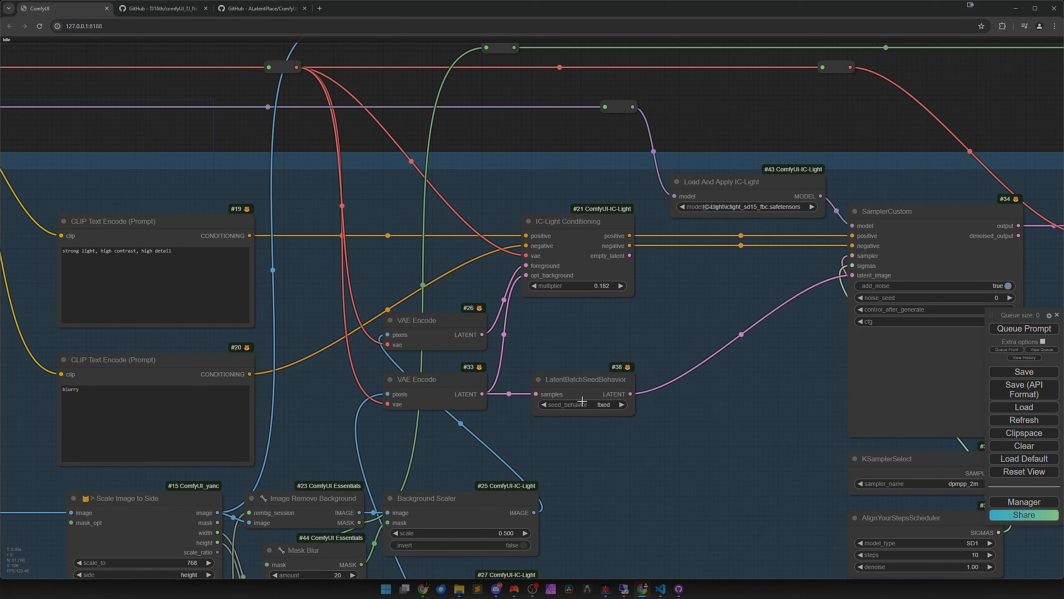
{"action": "left_click_drag", "start_coordinate": [702, 416], "coordinate": [660, 413]}
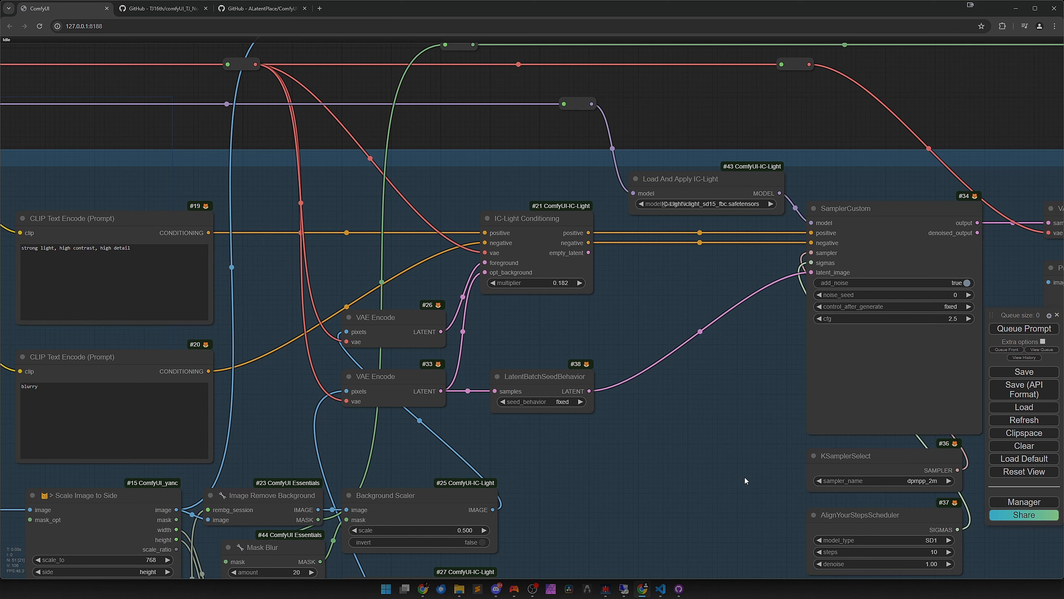
{"action": "left_click_drag", "start_coordinate": [745, 477], "coordinate": [661, 517]}
{"action": "scroll", "coordinate": [649, 307], "scroll_direction": "up", "scroll_amount": 2}
{"action": "scroll", "coordinate": [648, 308], "scroll_direction": "up", "scroll_amount": 2}
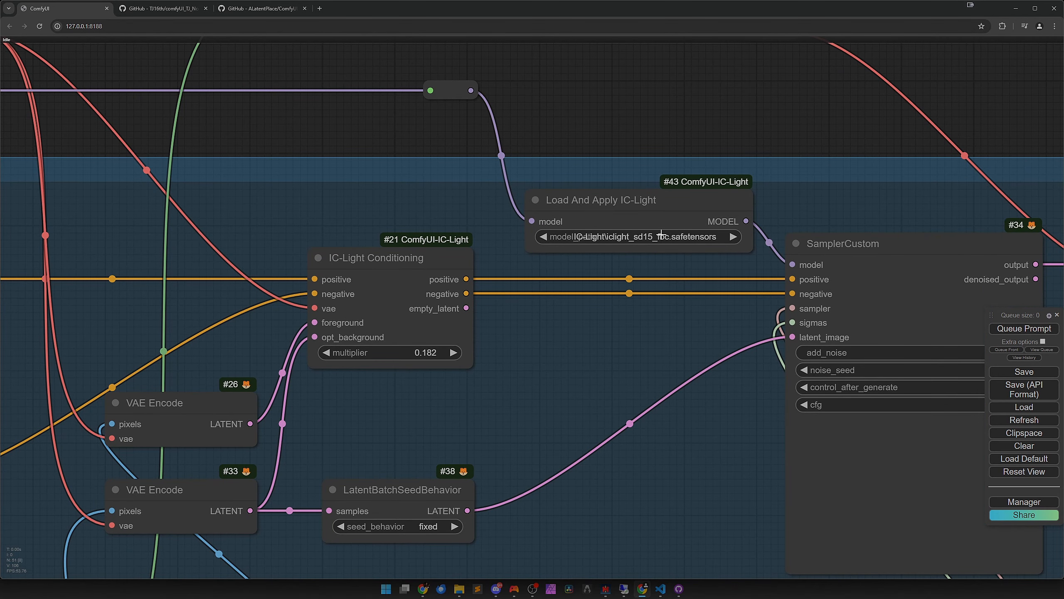
{"action": "scroll", "coordinate": [512, 454], "scroll_direction": "down", "scroll_amount": 4}
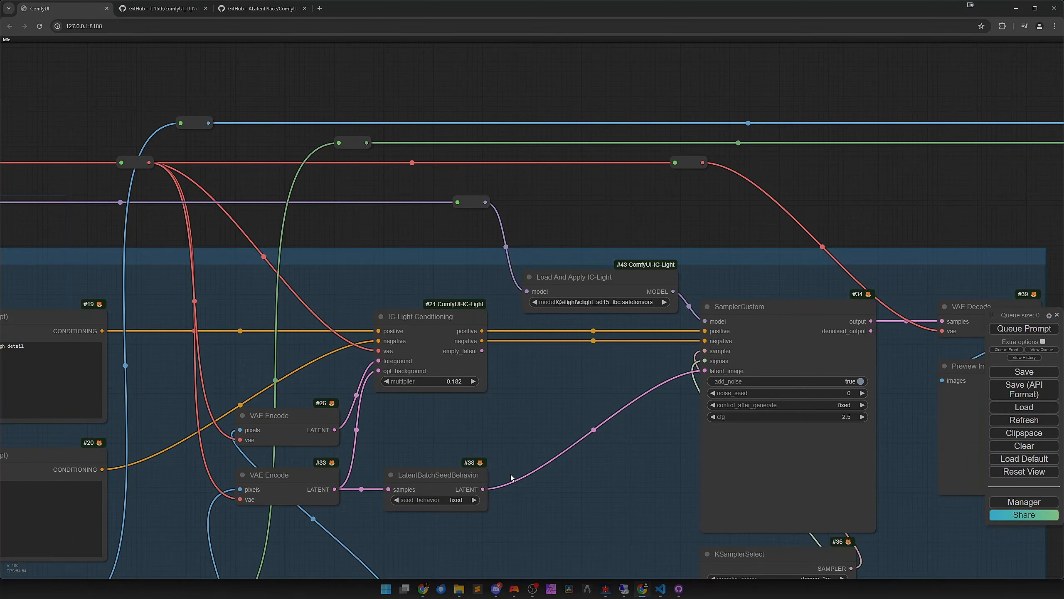
{"action": "scroll", "coordinate": [544, 490], "scroll_direction": "down", "scroll_amount": 2}
- Examine the Scale Image to Side, Image Remove Background, Mask Blur and Background Scaler nodes and their connections
{"action": "left_click_drag", "start_coordinate": [502, 483], "coordinate": [601, 268]}
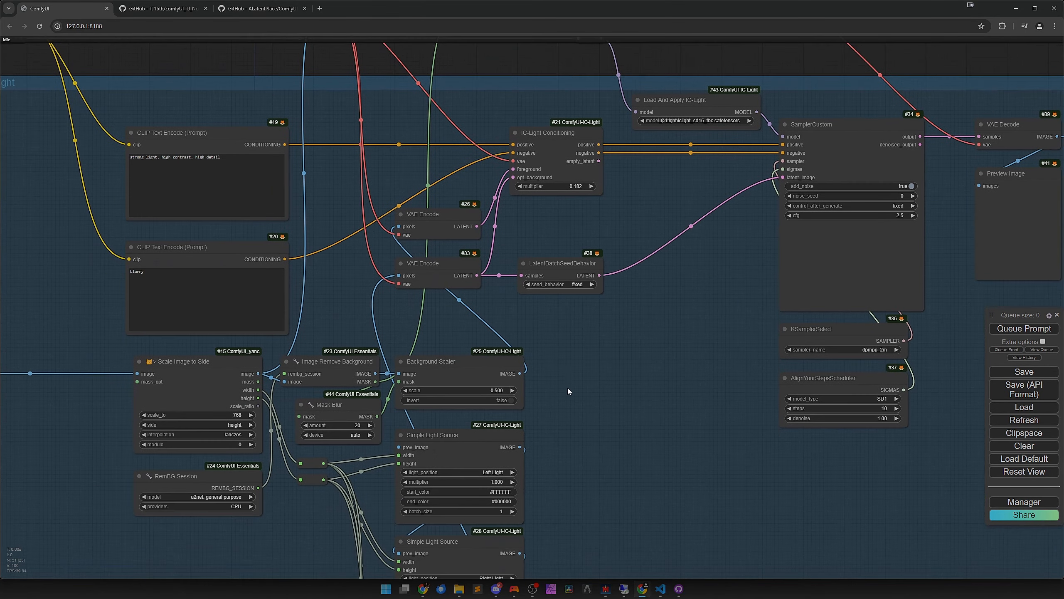
{"action": "left_click_drag", "start_coordinate": [670, 360], "coordinate": [877, 281]}
{"action": "scroll", "coordinate": [517, 379], "scroll_direction": "up", "scroll_amount": 2}
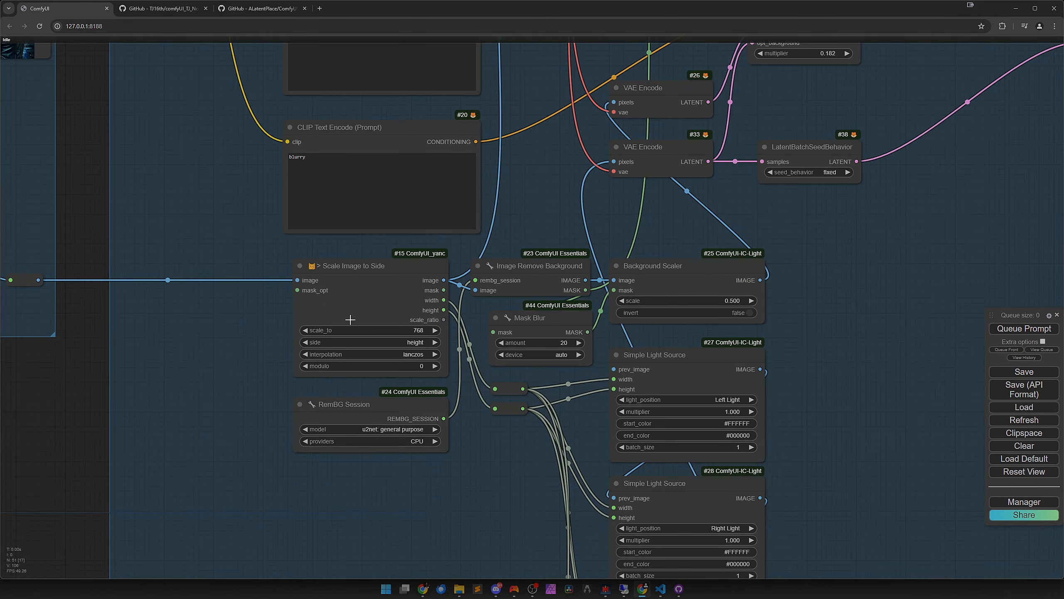
{"action": "scroll", "coordinate": [373, 289], "scroll_direction": "up", "scroll_amount": 2}
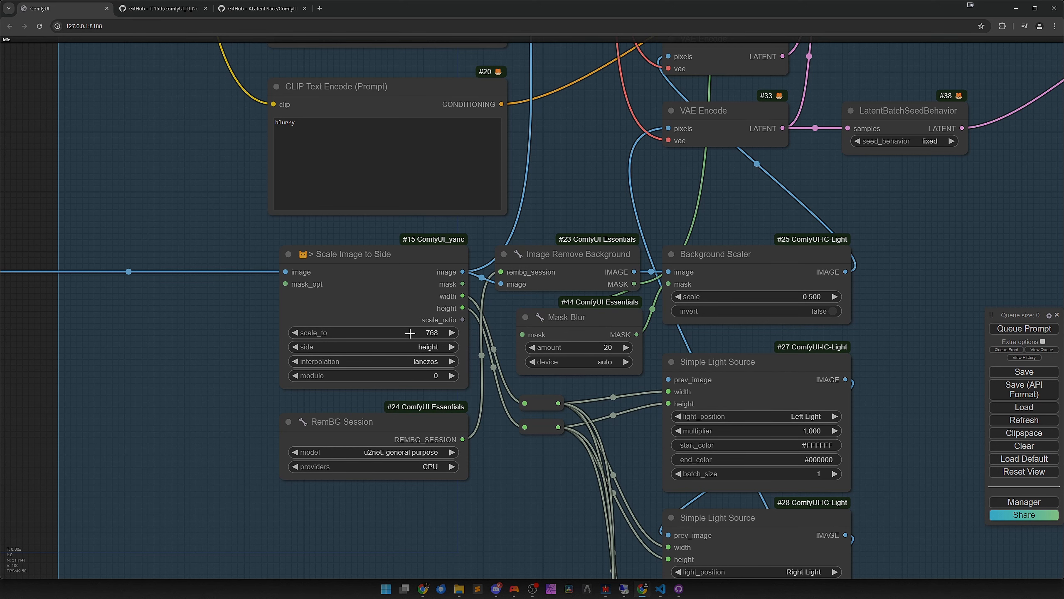
{"action": "left_click_drag", "start_coordinate": [556, 273], "coordinate": [475, 278]}
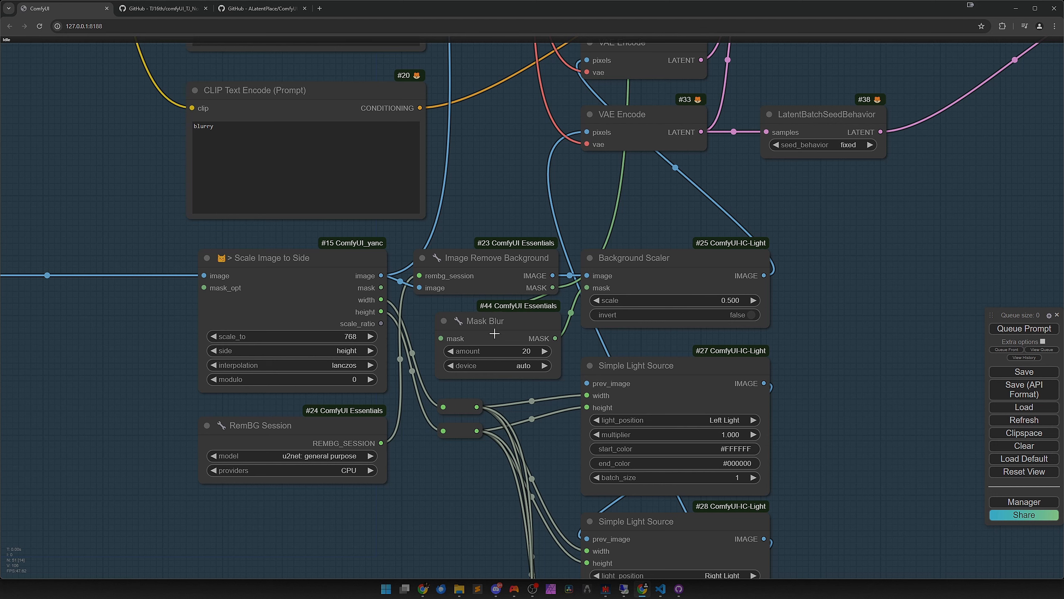
{"action": "left_click", "coordinate": [648, 286]}
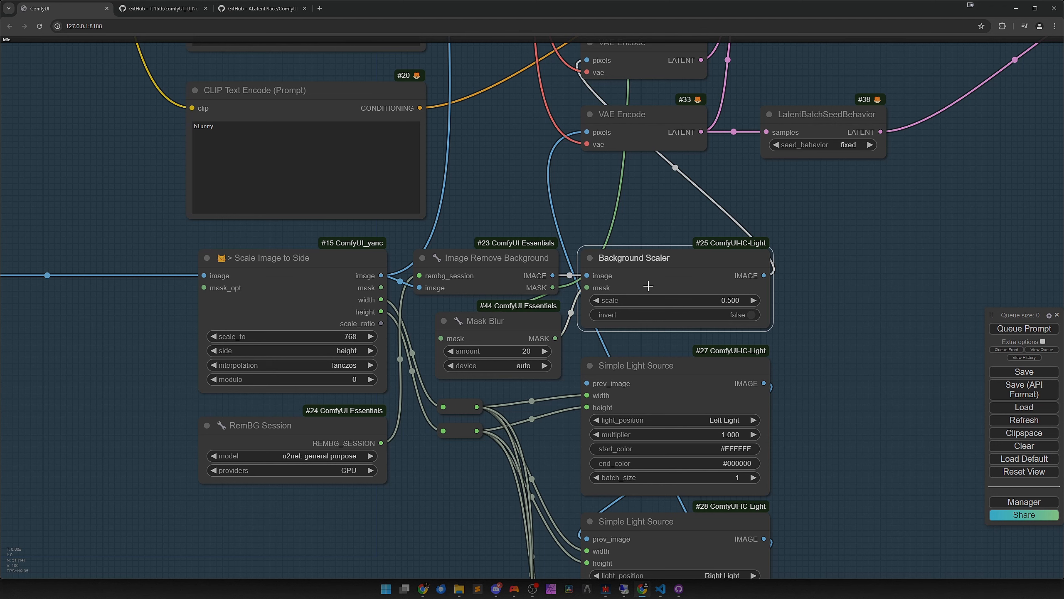
{"action": "left_click_drag", "start_coordinate": [841, 272], "coordinate": [690, 272]}
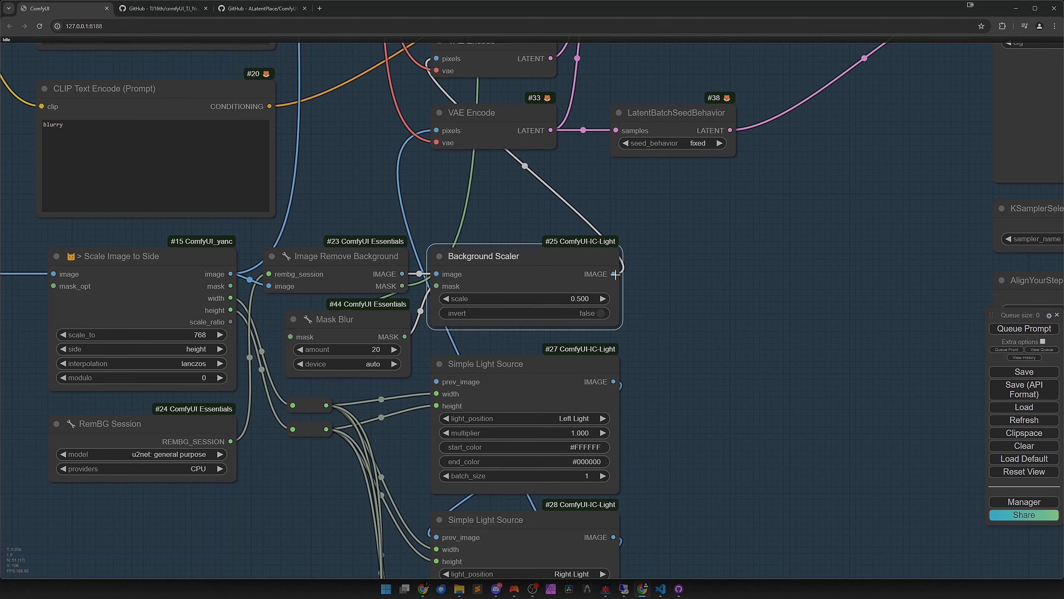
- Examine the four chained Simple Light Source nodes, their width and height inputs and their left, right, top and bottom light positions
{"action": "left_click_drag", "start_coordinate": [675, 340], "coordinate": [644, 284]}
{"action": "scroll", "coordinate": [651, 266], "scroll_direction": "down", "scroll_amount": 2}
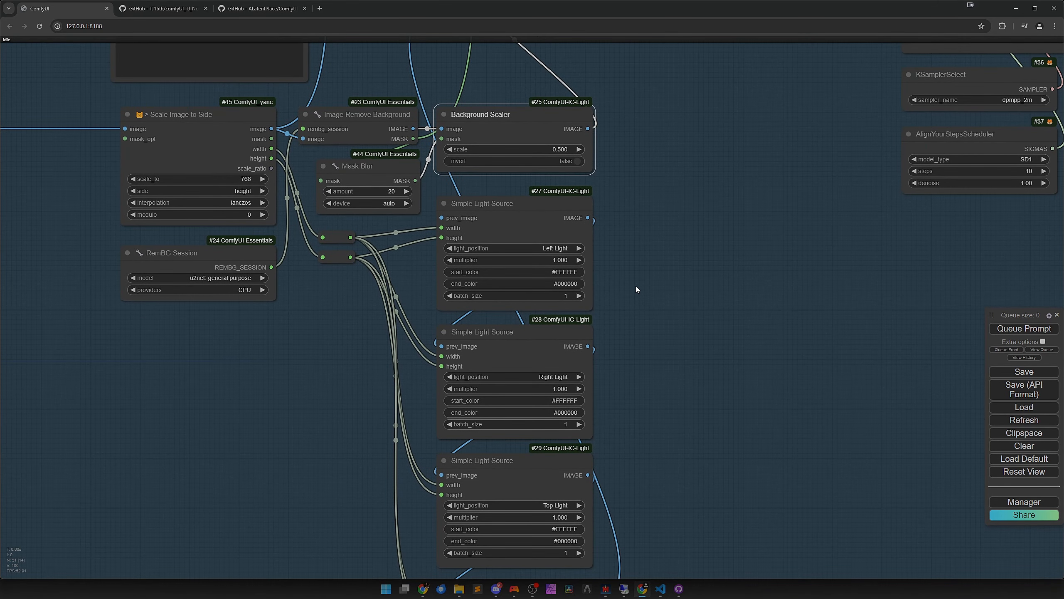
{"action": "scroll", "coordinate": [635, 287], "scroll_direction": "up", "scroll_amount": 2}
{"action": "left_click_drag", "start_coordinate": [650, 300], "coordinate": [698, 316]}
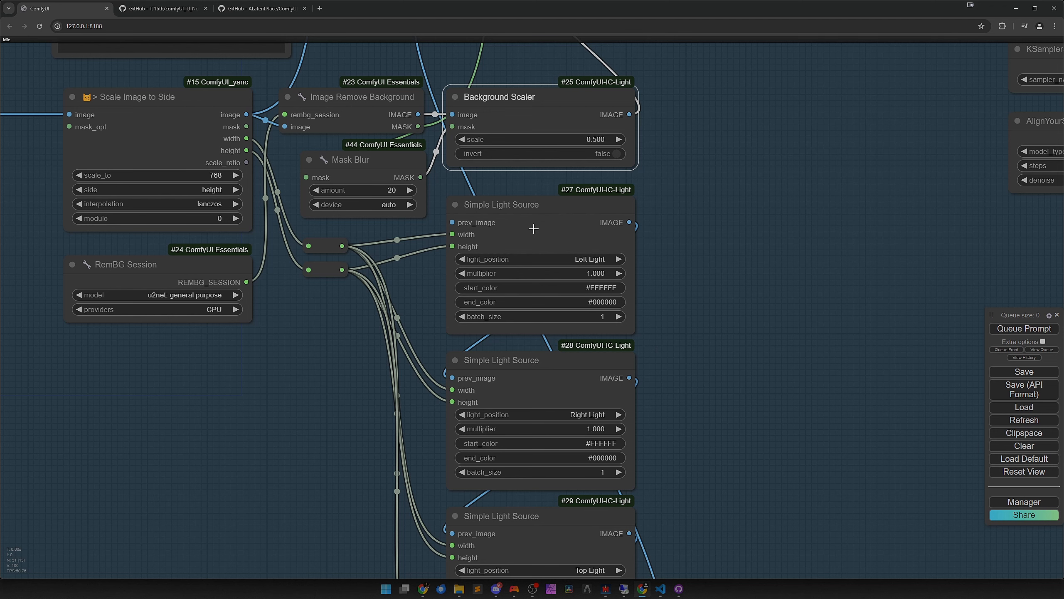
{"action": "scroll", "coordinate": [708, 352], "scroll_direction": "down", "scroll_amount": 5}
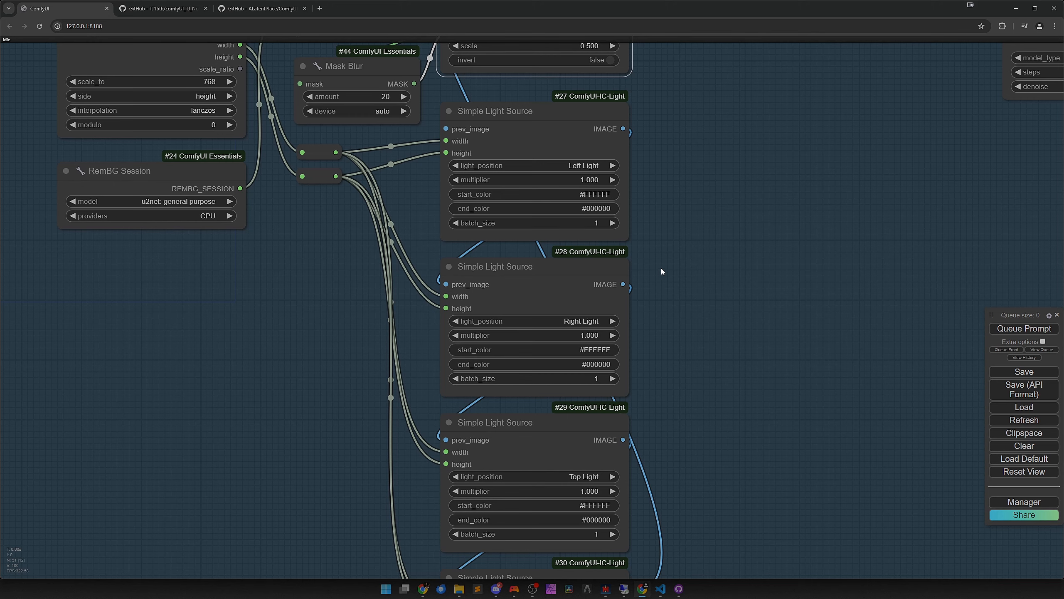
{"action": "scroll", "coordinate": [661, 271], "scroll_direction": "up", "scroll_amount": 2}
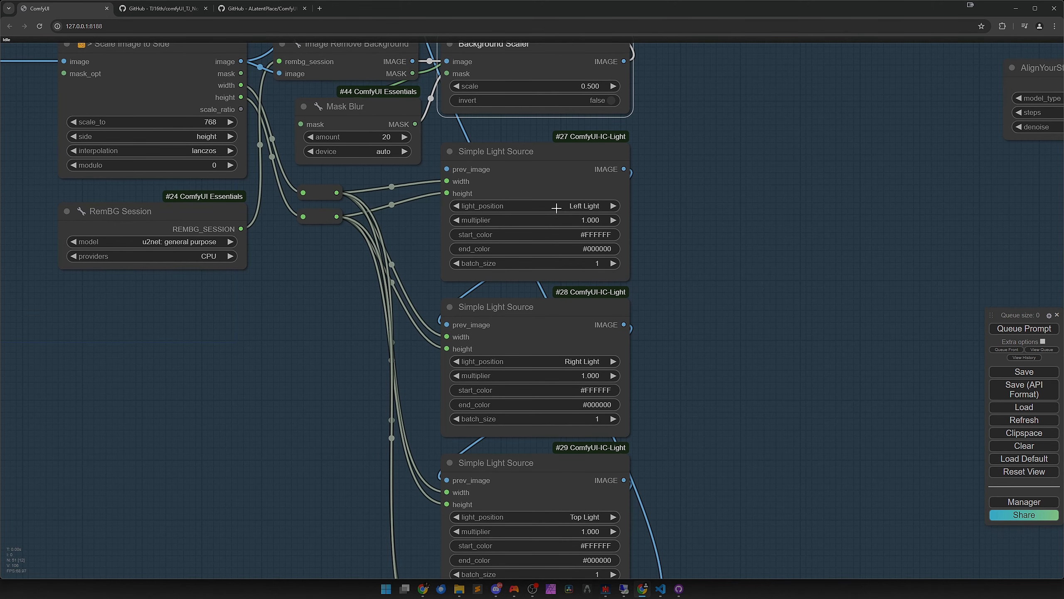
{"action": "scroll", "coordinate": [677, 271], "scroll_direction": "down", "scroll_amount": 8}
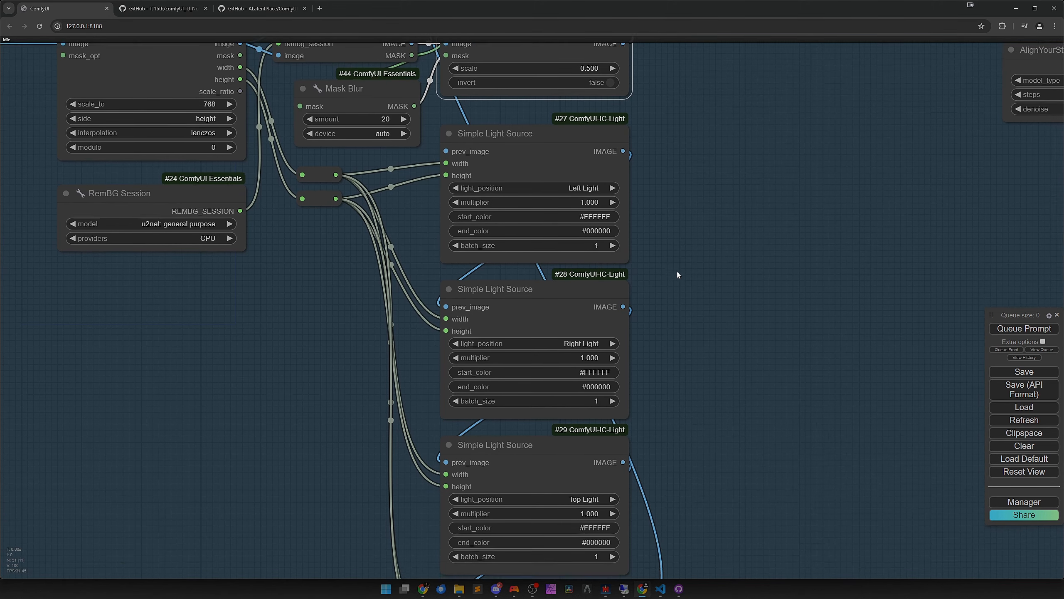
{"action": "scroll", "coordinate": [585, 367], "scroll_direction": "down", "scroll_amount": 6}
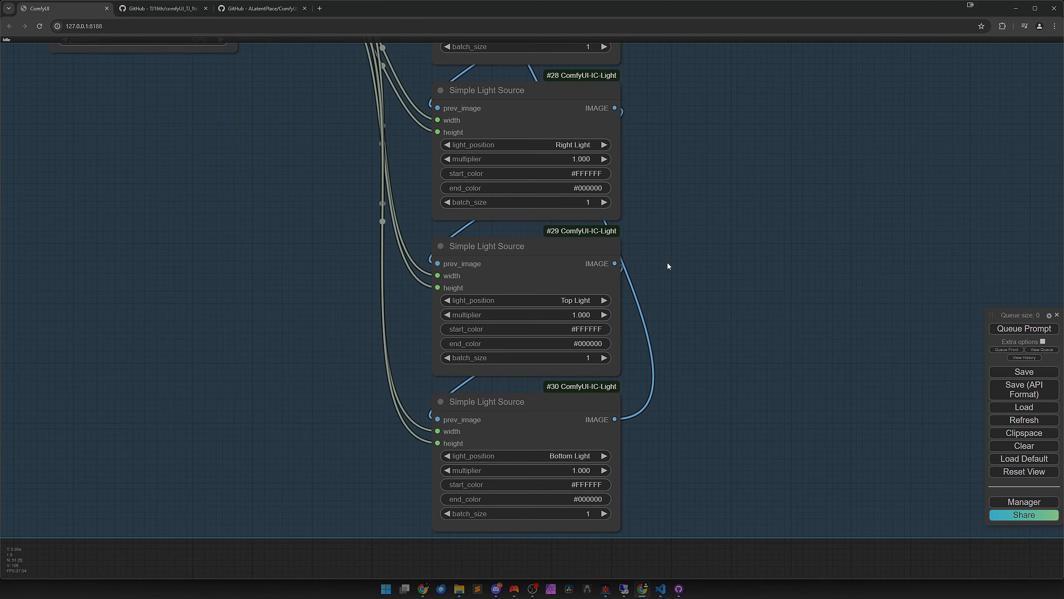
{"action": "left_click", "coordinate": [554, 365]}
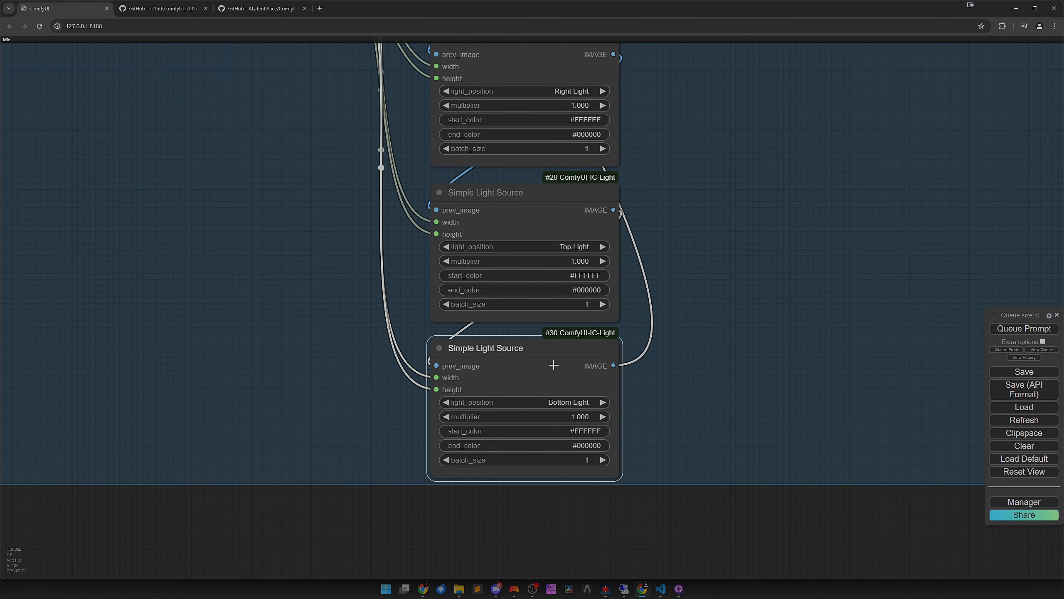
- Trace the light source images into the lower VAE Encode node and on to IC-Light Conditioning and LatentBatchSeedBehavior
{"action": "scroll", "coordinate": [659, 276], "scroll_direction": "up", "scroll_amount": 20}
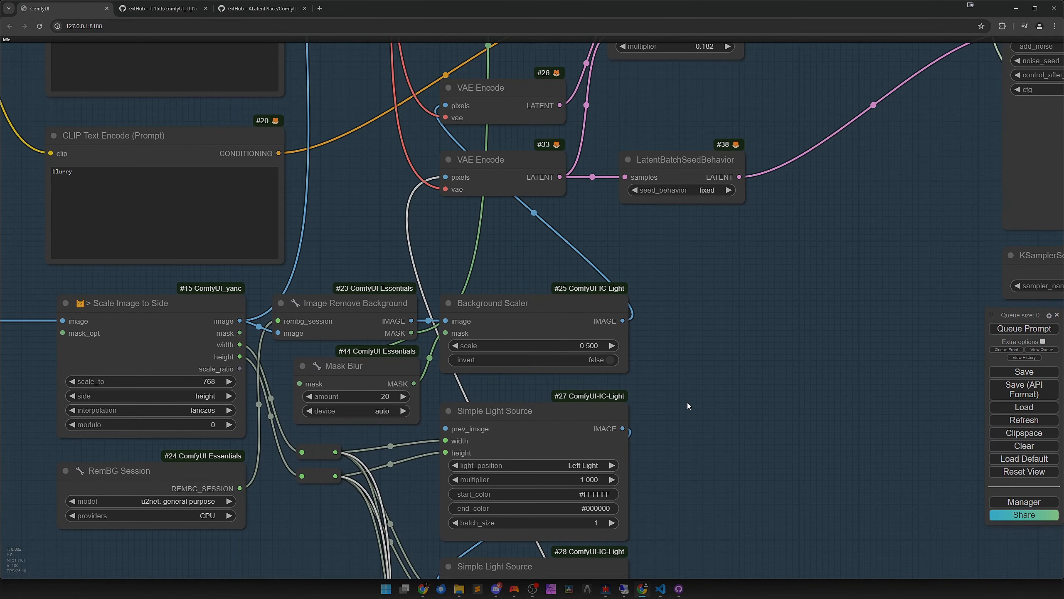
{"action": "scroll", "coordinate": [612, 318], "scroll_direction": "up", "scroll_amount": 2}
{"action": "left_click", "coordinate": [514, 253]}
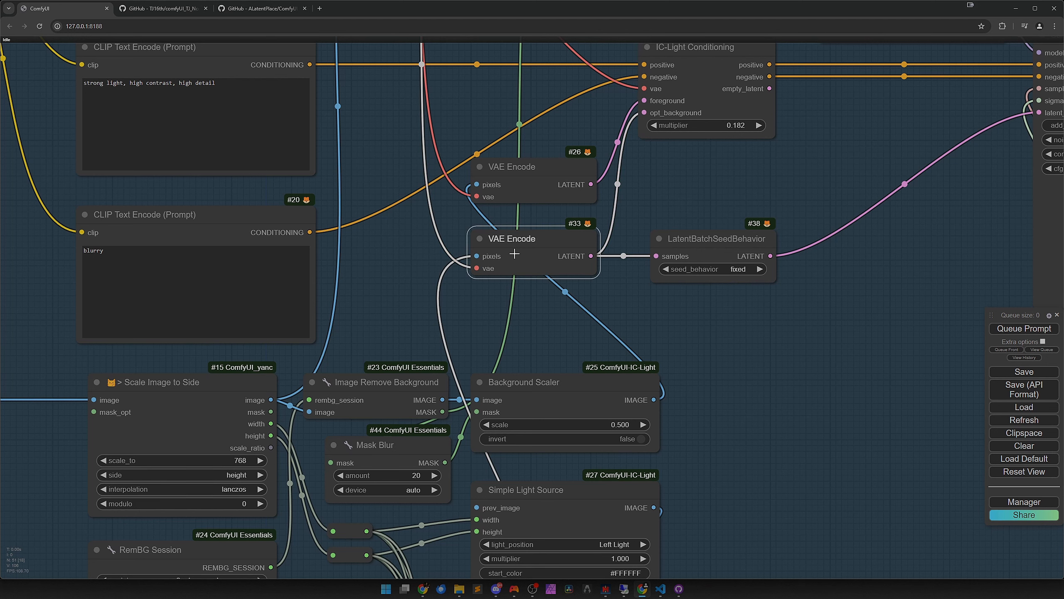
{"action": "left_click_drag", "start_coordinate": [690, 175], "coordinate": [549, 279]}
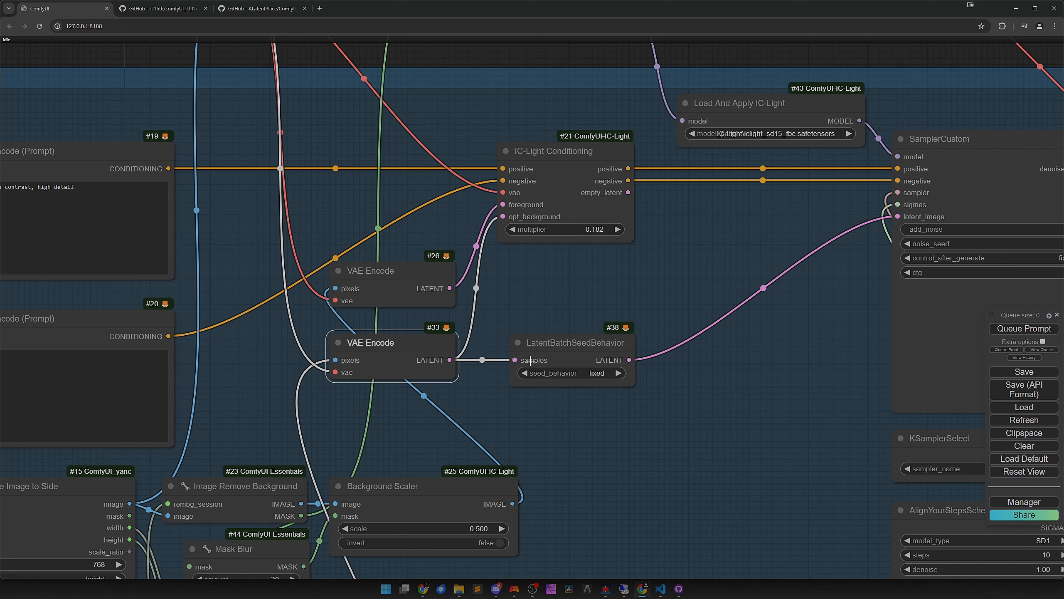
{"action": "scroll", "coordinate": [825, 311], "scroll_direction": "down", "scroll_amount": 5}
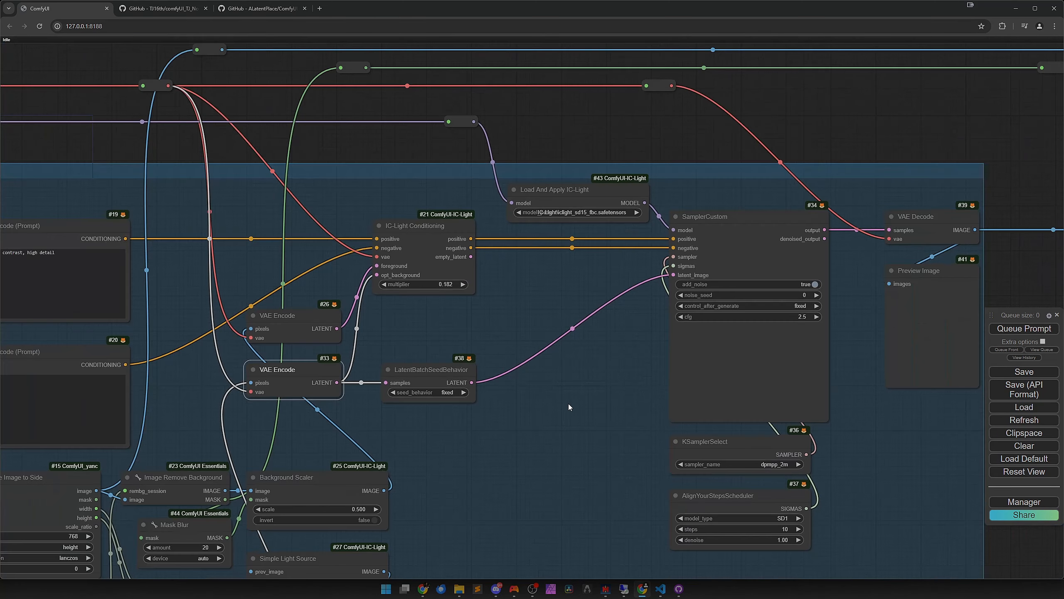
- Run the workflow with the ICLight group enabled to generate the relit images
{"action": "scroll", "coordinate": [530, 368], "scroll_direction": "up", "scroll_amount": 3}
{"action": "key", "text": "ctrl+Return"}
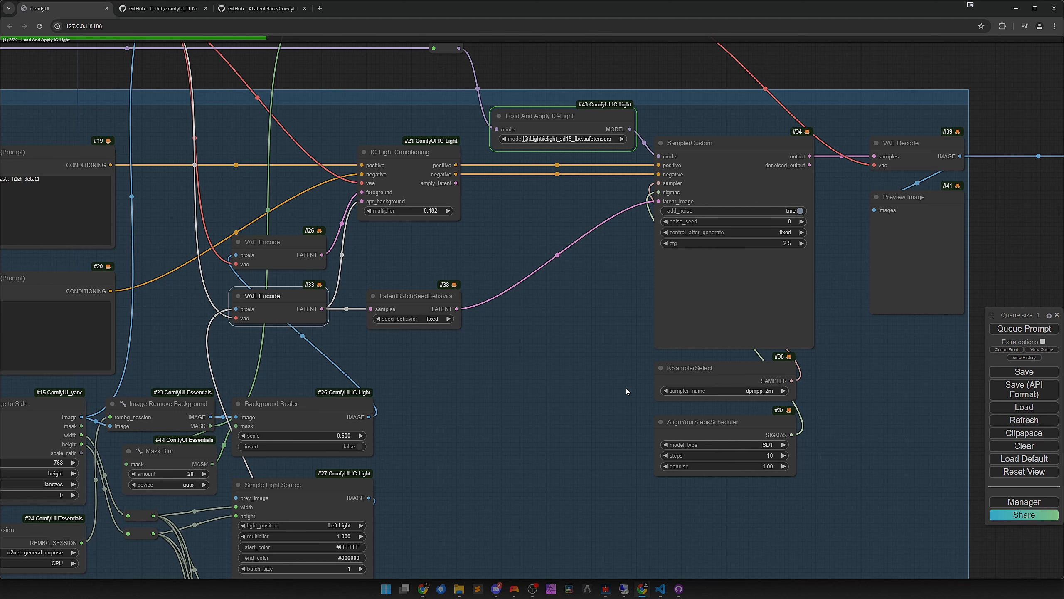
{"action": "left_click_drag", "start_coordinate": [587, 369], "coordinate": [438, 378]}
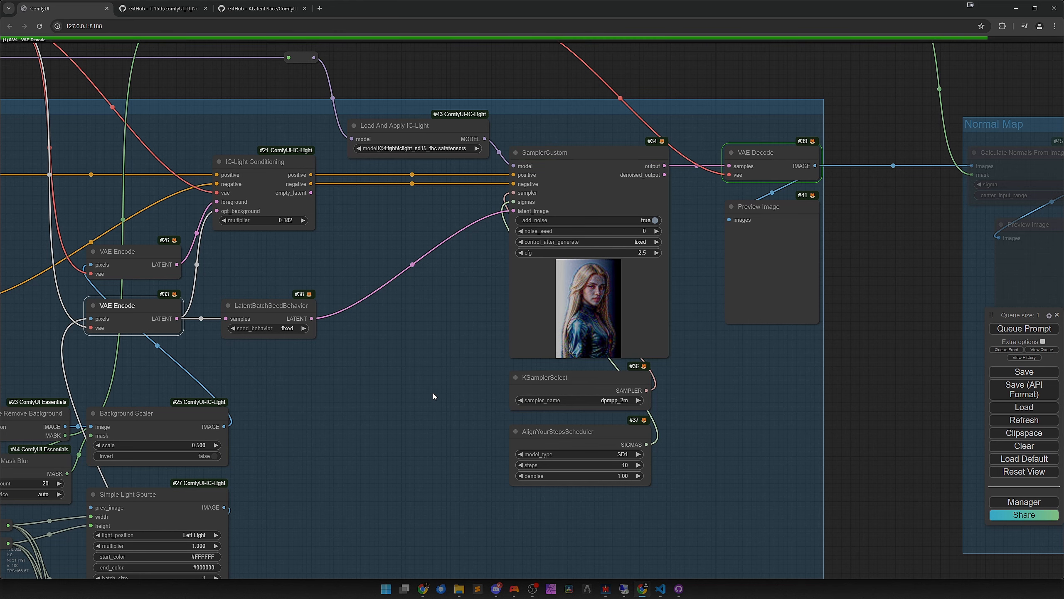
{"action": "left_click_drag", "start_coordinate": [754, 351], "coordinate": [629, 369]}
- Inspect the four relit results in the ICLight group's final Preview Image node, enlarging the fourth image and returning to the grid
{"action": "scroll", "coordinate": [646, 364], "scroll_direction": "up", "scroll_amount": 8}
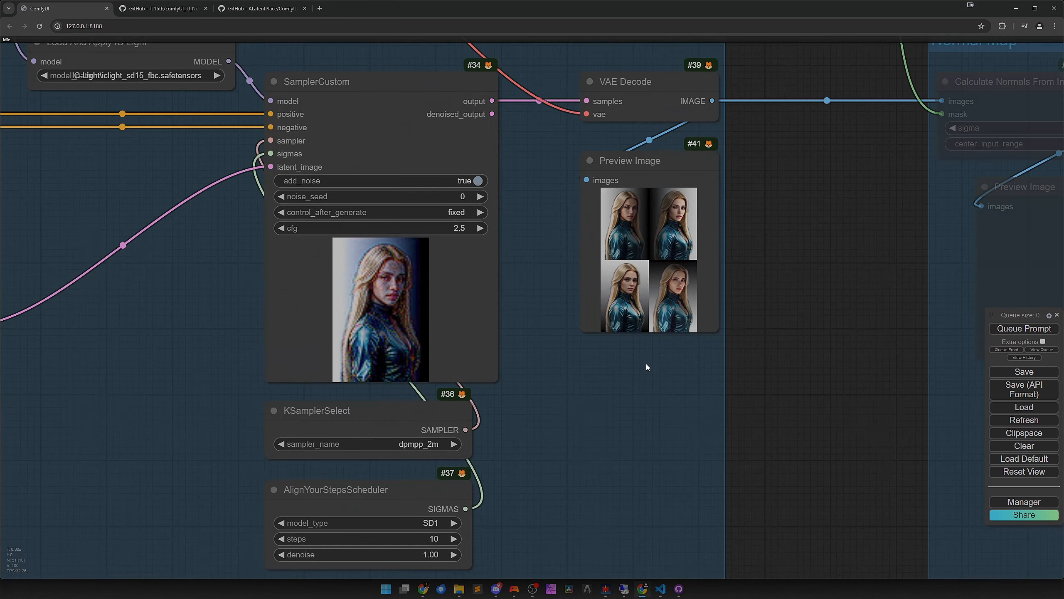
{"action": "scroll", "coordinate": [668, 324], "scroll_direction": "up", "scroll_amount": 4}
{"action": "left_click_drag", "start_coordinate": [668, 223], "coordinate": [608, 387]}
{"action": "left_click", "coordinate": [608, 377]}
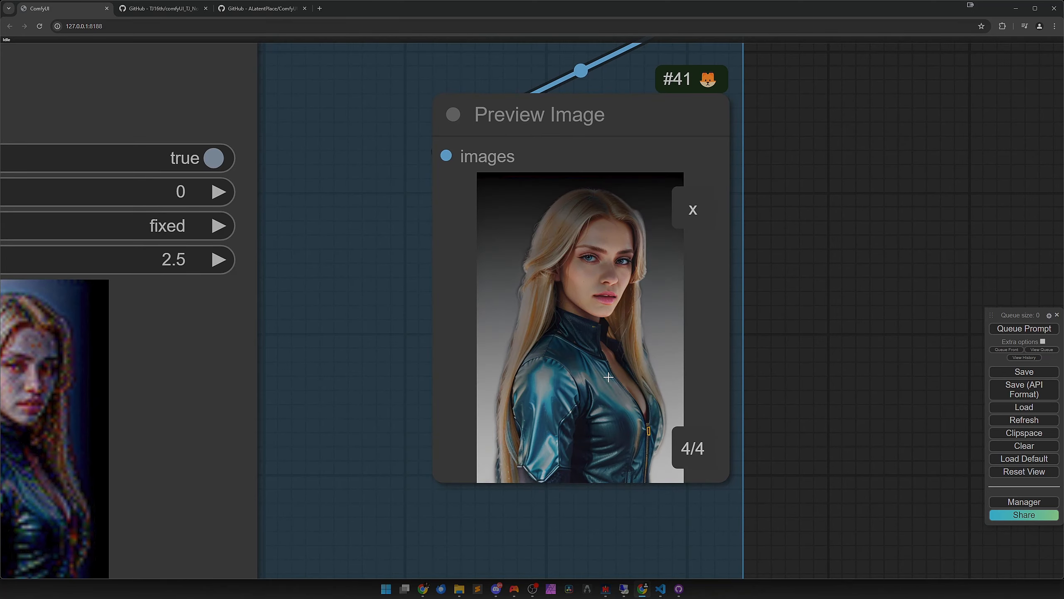
{"action": "scroll", "coordinate": [608, 377], "scroll_direction": "up", "scroll_amount": 1}
{"action": "left_click", "coordinate": [697, 203]}
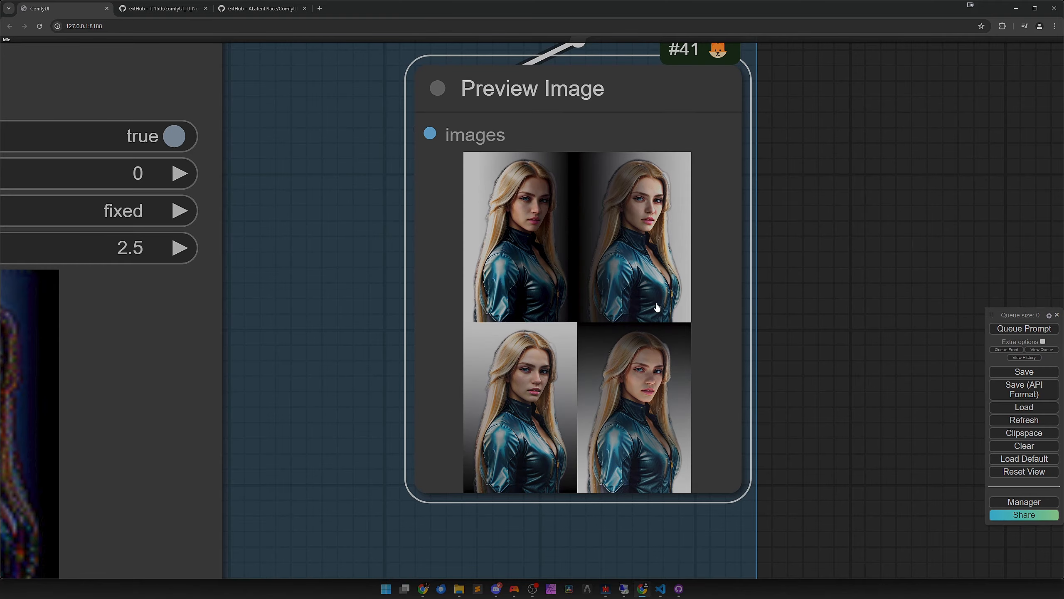
{"action": "scroll", "coordinate": [415, 422], "scroll_direction": "down", "scroll_amount": 1}
- Add a Preview Image node to the Background Scaler's IMAGE output and run the workflow
{"action": "scroll", "coordinate": [386, 439], "scroll_direction": "down", "scroll_amount": 7}
{"action": "left_click_drag", "start_coordinate": [228, 470], "coordinate": [748, 242]}
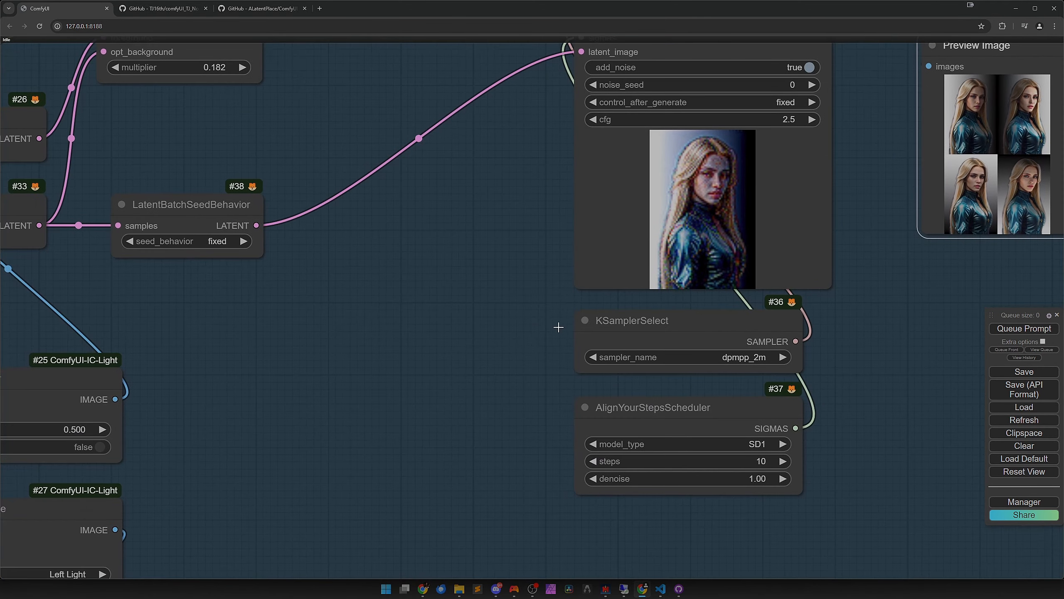
{"action": "left_click_drag", "start_coordinate": [384, 419], "coordinate": [712, 321]}
{"action": "left_click_drag", "start_coordinate": [366, 353], "coordinate": [514, 318]}
{"action": "left_click_drag", "start_coordinate": [481, 287], "coordinate": [581, 278]}
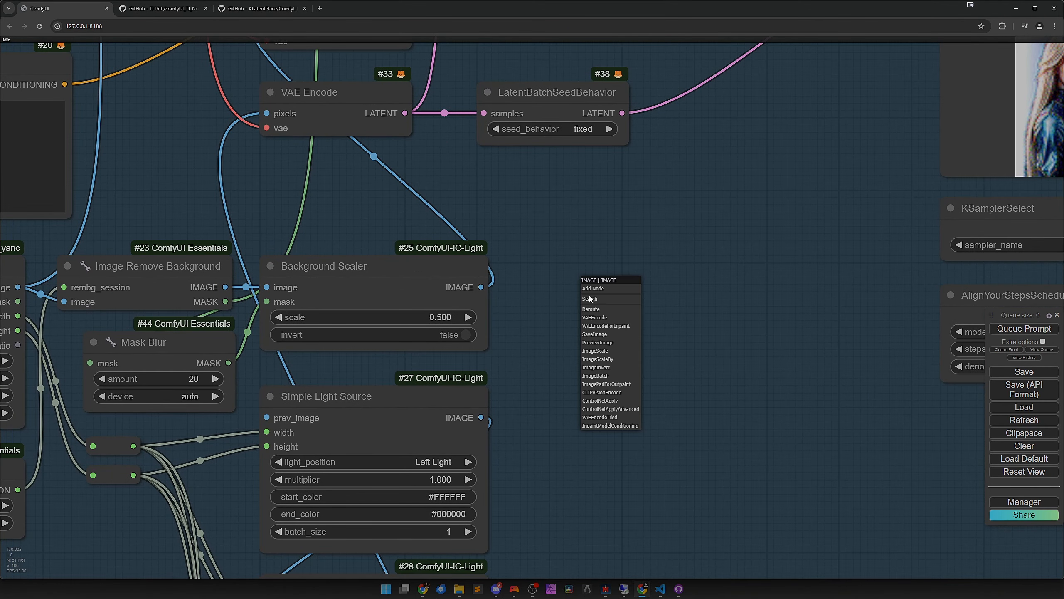
{"action": "left_click", "coordinate": [601, 342]}
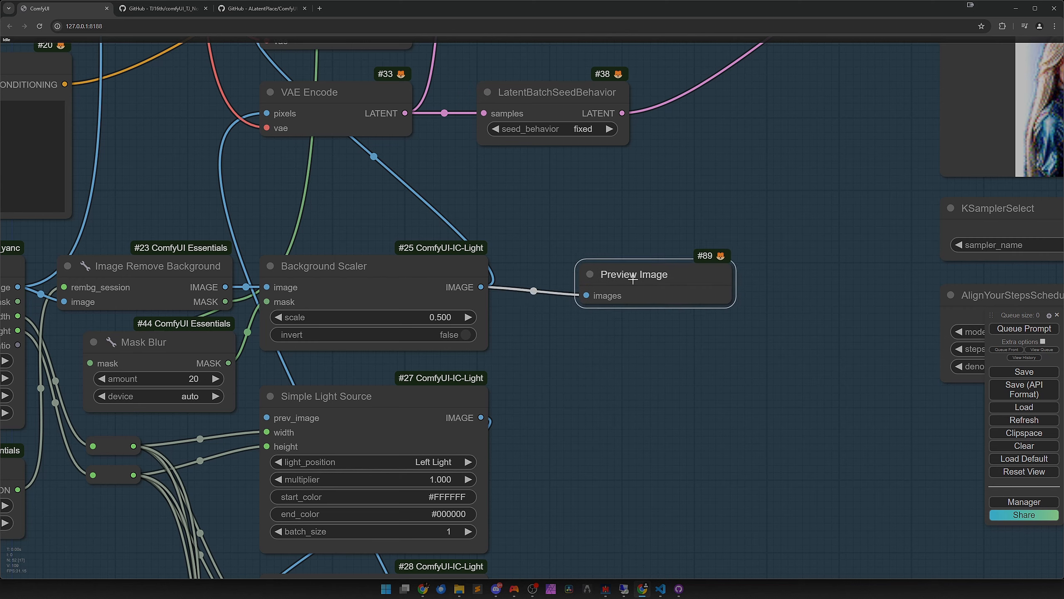
{"action": "left_click", "coordinate": [1024, 328]}
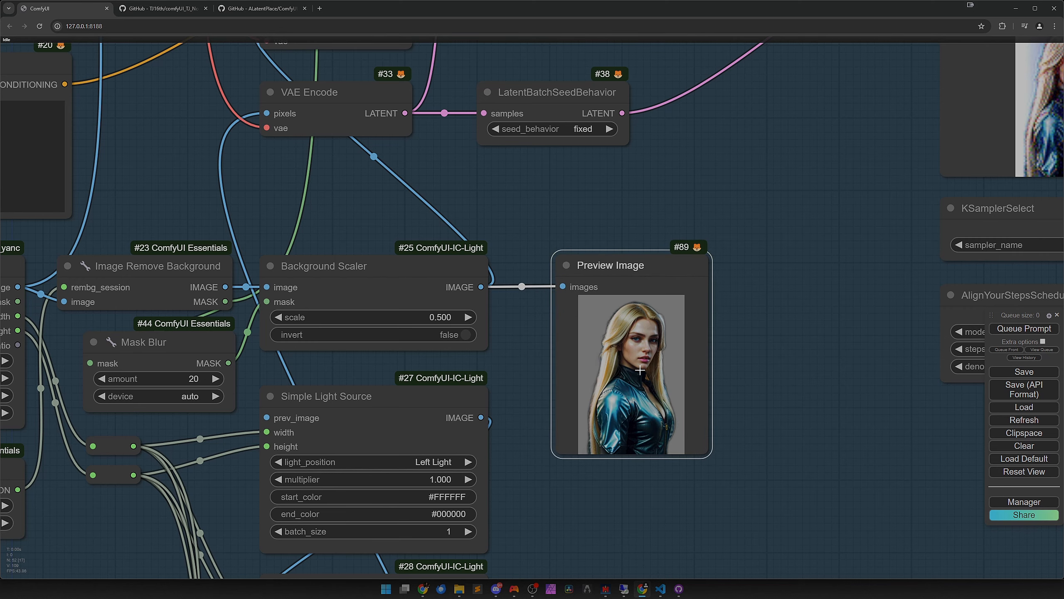
- Compare the Background Scaler preview with the original base image and the four relit images
{"action": "left_click_drag", "start_coordinate": [508, 380], "coordinate": [709, 397]}
{"action": "scroll", "coordinate": [709, 396], "scroll_direction": "down", "scroll_amount": 5}
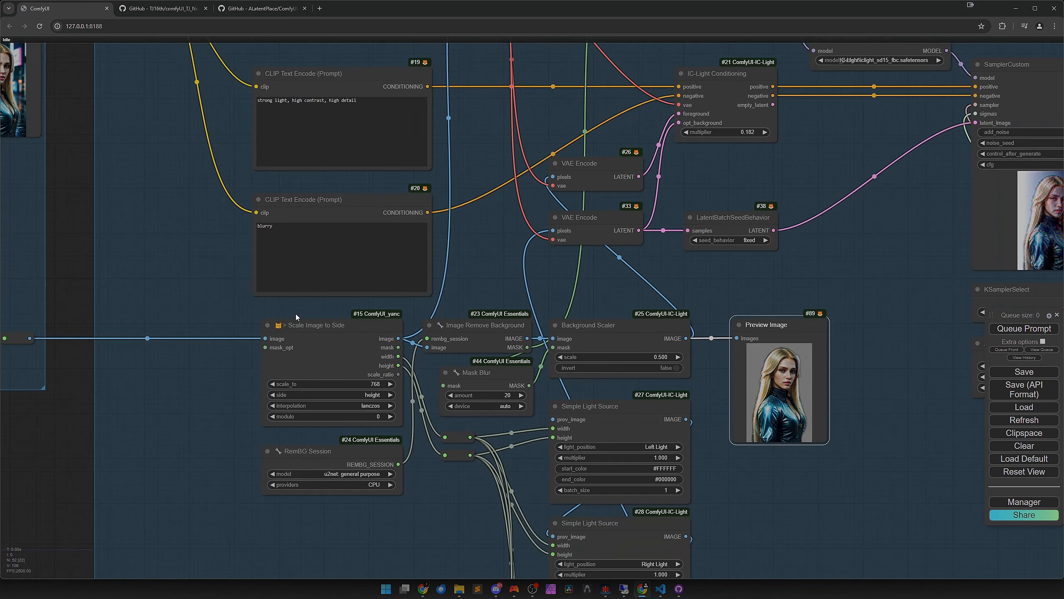
{"action": "left_click_drag", "start_coordinate": [187, 272], "coordinate": [593, 409]}
{"action": "left_click", "coordinate": [681, 364]}
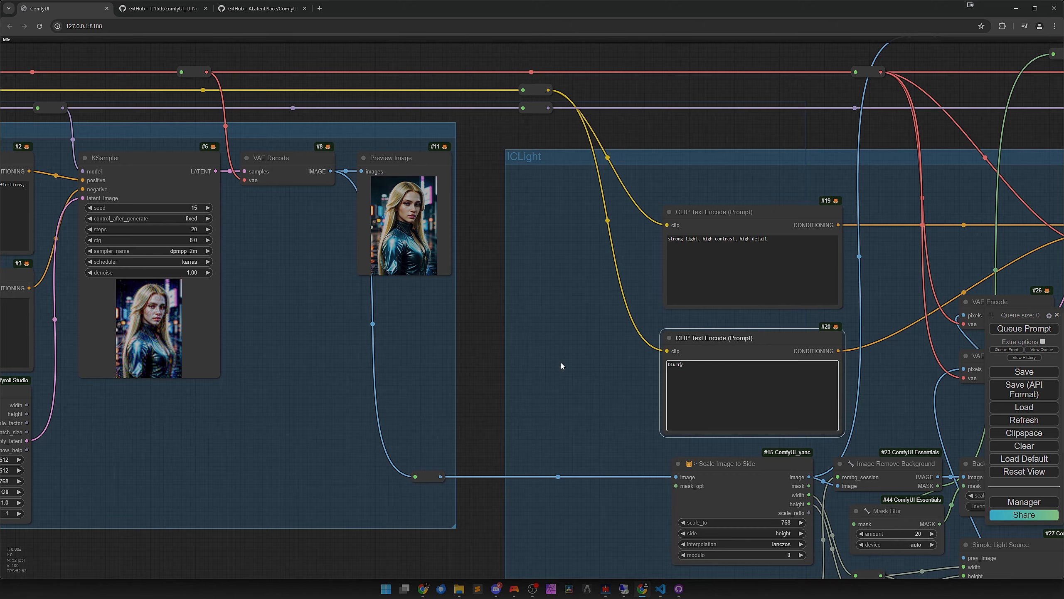
{"action": "left_click_drag", "start_coordinate": [572, 342], "coordinate": [100, 185]}
{"action": "left_click_drag", "start_coordinate": [527, 277], "coordinate": [343, 203]}
{"action": "scroll", "coordinate": [584, 313], "scroll_direction": "up", "scroll_amount": 2}
{"action": "scroll", "coordinate": [583, 312], "scroll_direction": "up", "scroll_amount": 7}
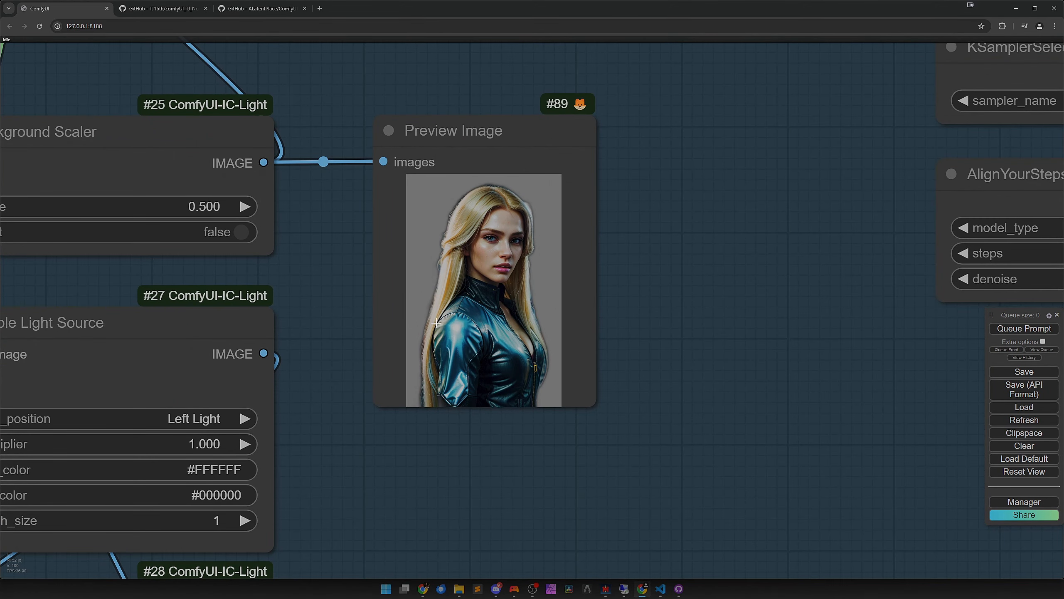
{"action": "scroll", "coordinate": [513, 328], "scroll_direction": "down", "scroll_amount": 9}
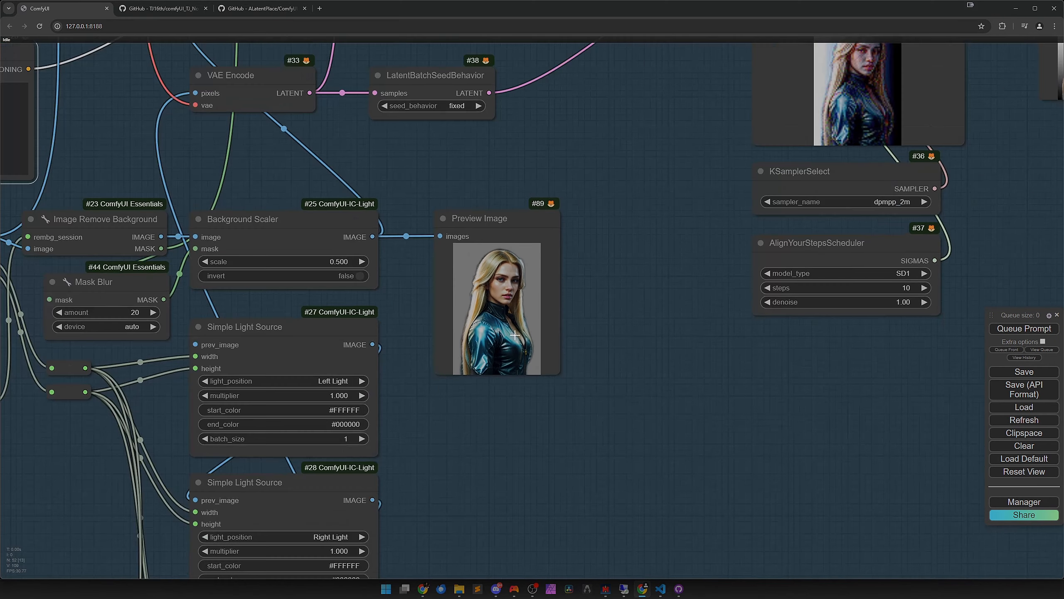
{"action": "left_click_drag", "start_coordinate": [589, 291], "coordinate": [348, 430]}
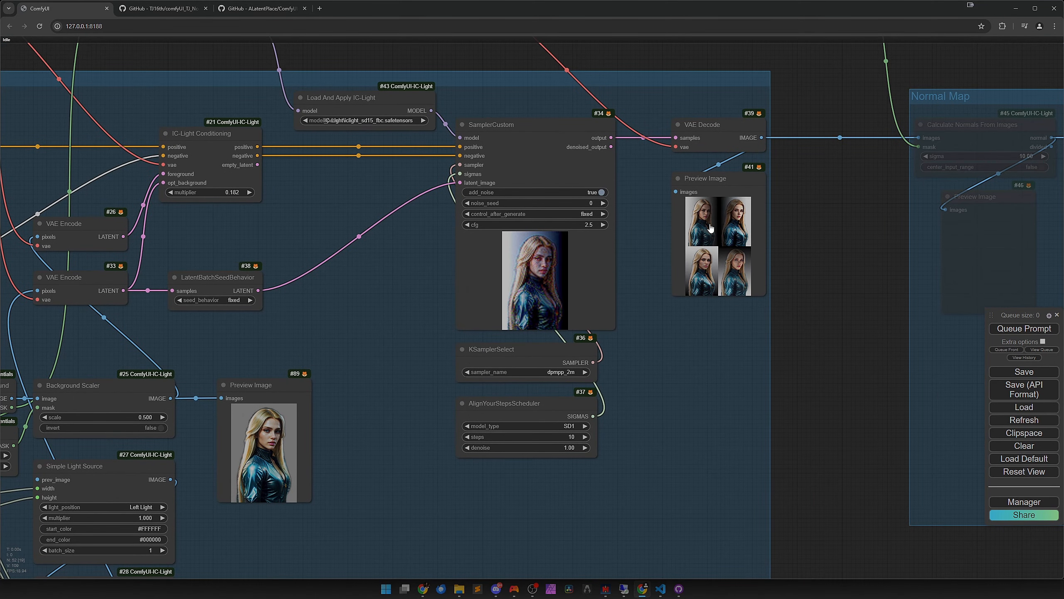
- Delete the Preview Image node attached to the Background Scaler
{"action": "left_click_drag", "start_coordinate": [429, 384], "coordinate": [628, 338]}
{"action": "left_click", "coordinate": [450, 392]}
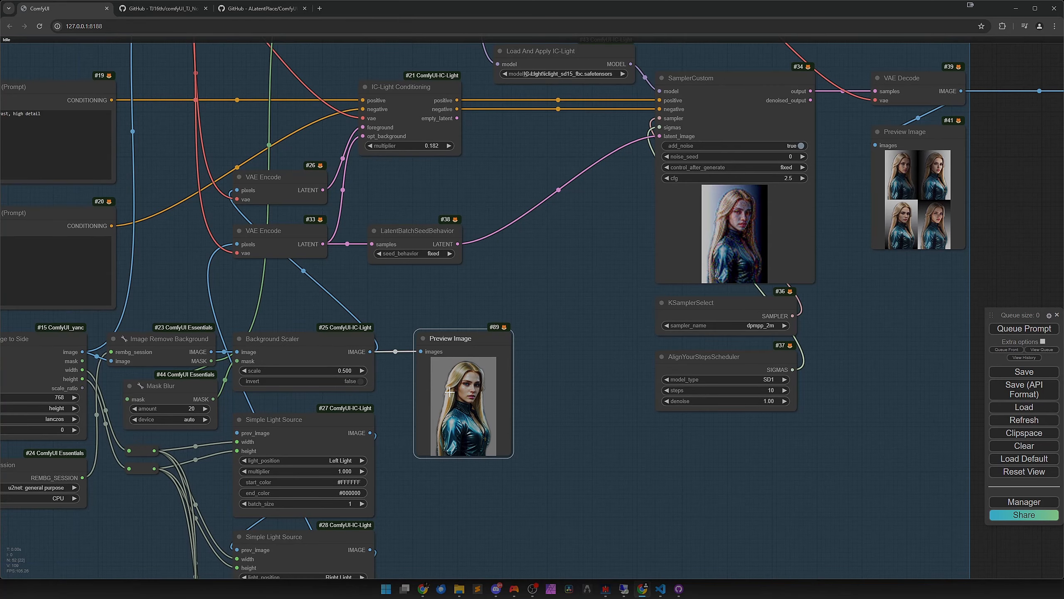
{"action": "key", "text": "Delete"}
- Enable the Normal Map group in the Fast Groups Muter
{"action": "scroll", "coordinate": [400, 409], "scroll_direction": "down", "scroll_amount": 2}
{"action": "left_click_drag", "start_coordinate": [211, 427], "coordinate": [841, 309]}
{"action": "left_click_drag", "start_coordinate": [224, 372], "coordinate": [527, 359]}
{"action": "scroll", "coordinate": [269, 340], "scroll_direction": "up", "scroll_amount": 6}
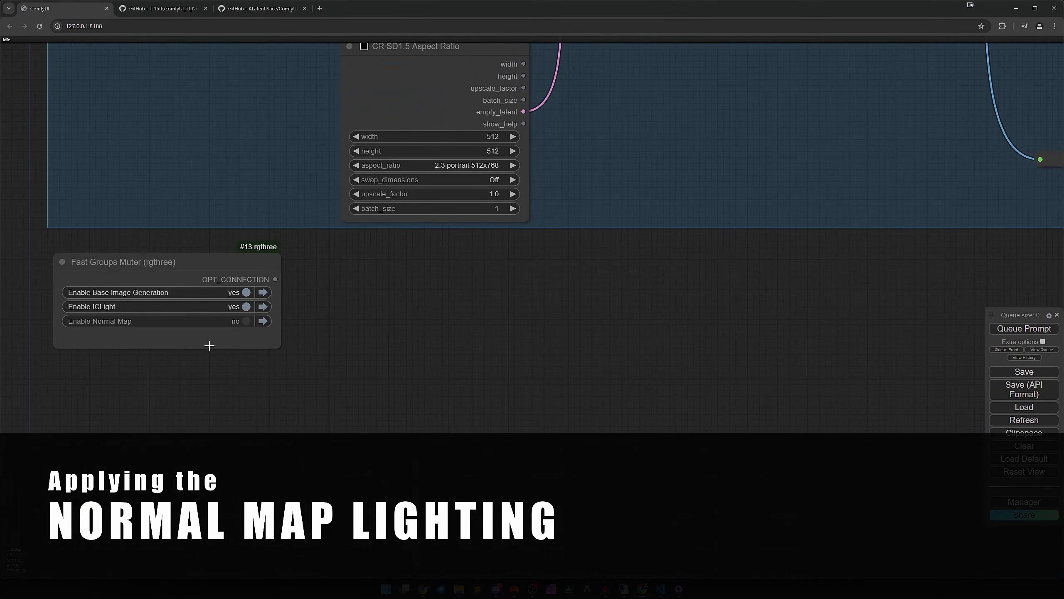
{"action": "left_click_drag", "start_coordinate": [227, 377], "coordinate": [370, 384]}
{"action": "left_click", "coordinate": [388, 326]}
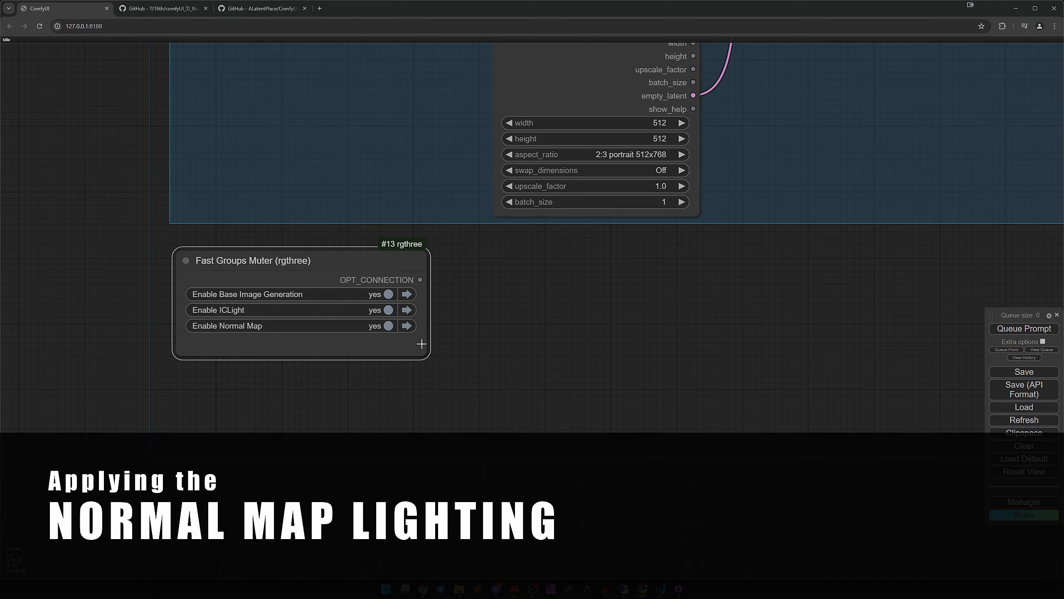
- Run the workflow with the Normal Map group's nodes in view to calculate the normals of the relit images
{"action": "scroll", "coordinate": [723, 323], "scroll_direction": "down", "scroll_amount": 6}
{"action": "left_click_drag", "start_coordinate": [631, 337], "coordinate": [126, 398]}
{"action": "scroll", "coordinate": [851, 306], "scroll_direction": "down", "scroll_amount": 3}
{"action": "left_click_drag", "start_coordinate": [850, 309], "coordinate": [200, 335]}
{"action": "left_click_drag", "start_coordinate": [645, 328], "coordinate": [459, 370]}
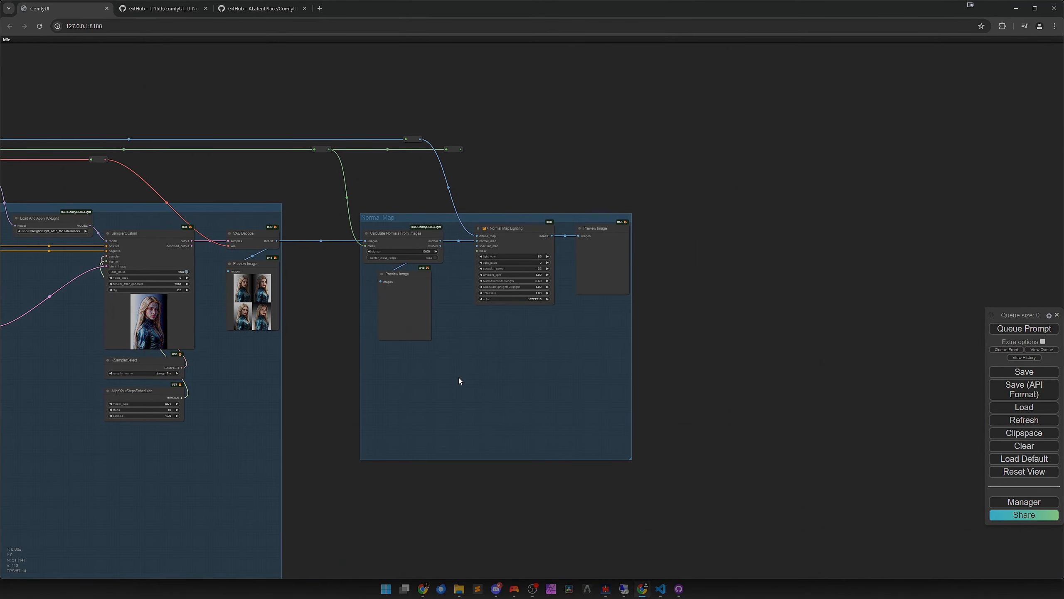
{"action": "scroll", "coordinate": [459, 378], "scroll_direction": "up", "scroll_amount": 6}
{"action": "scroll", "coordinate": [547, 343], "scroll_direction": "up", "scroll_amount": 1}
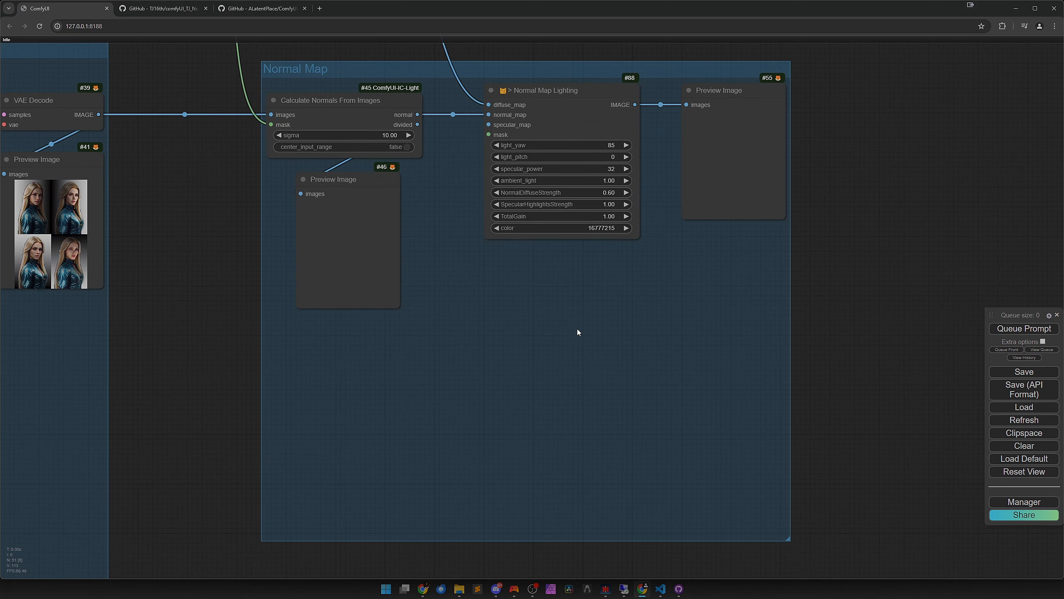
{"action": "left_click_drag", "start_coordinate": [577, 329], "coordinate": [543, 344]}
{"action": "left_click", "coordinate": [1008, 330]}
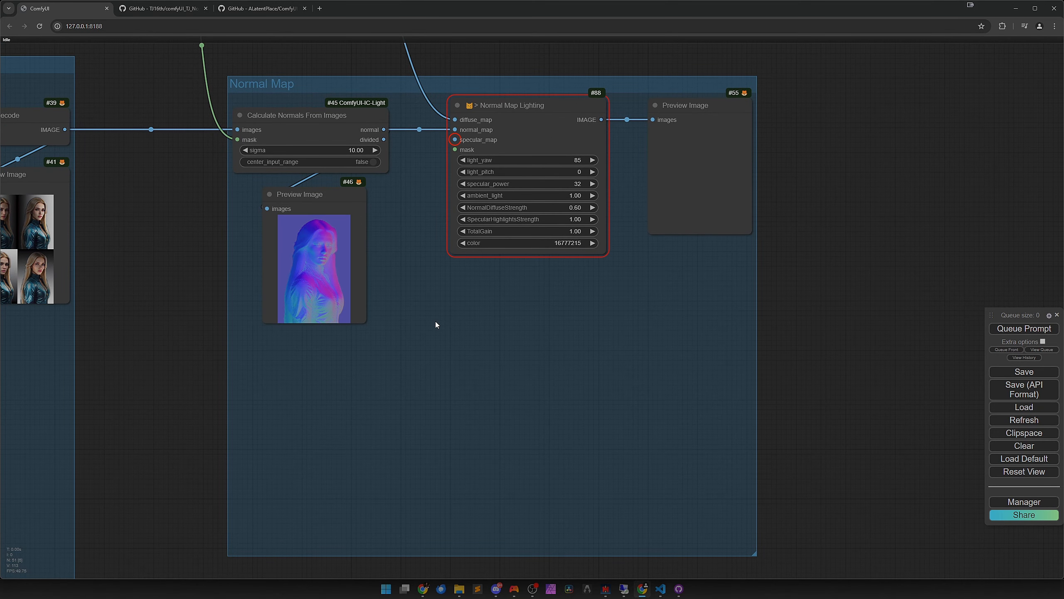
- Examine the Calculate Normals From Images node's inputs and the resulting normal map in the Preview Image below it
{"action": "left_click_drag", "start_coordinate": [391, 278], "coordinate": [601, 300]}
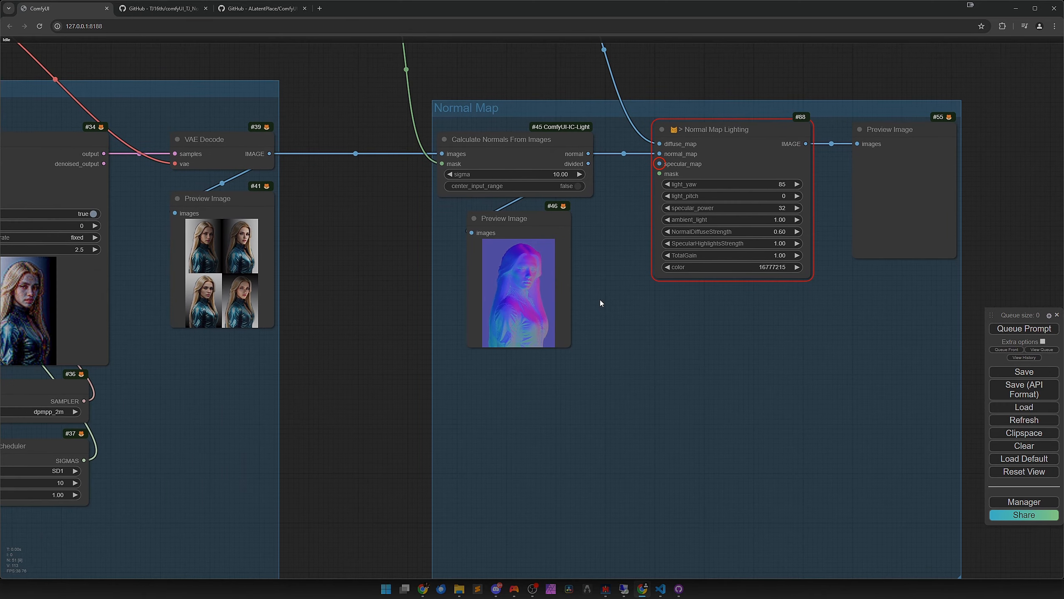
{"action": "scroll", "coordinate": [524, 164], "scroll_direction": "up", "scroll_amount": 5}
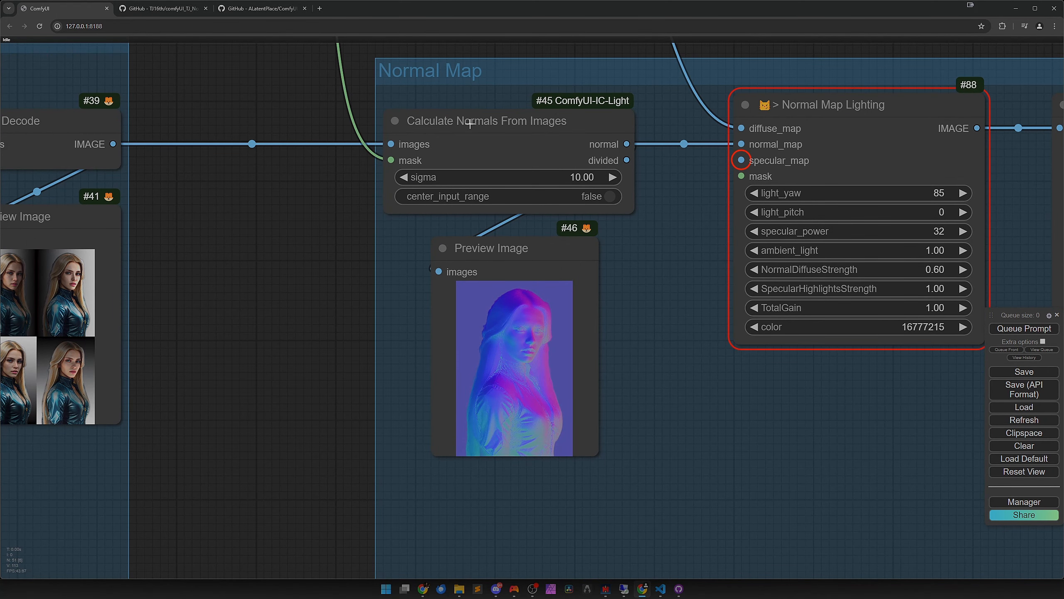
{"action": "scroll", "coordinate": [540, 185], "scroll_direction": "up", "scroll_amount": 2}
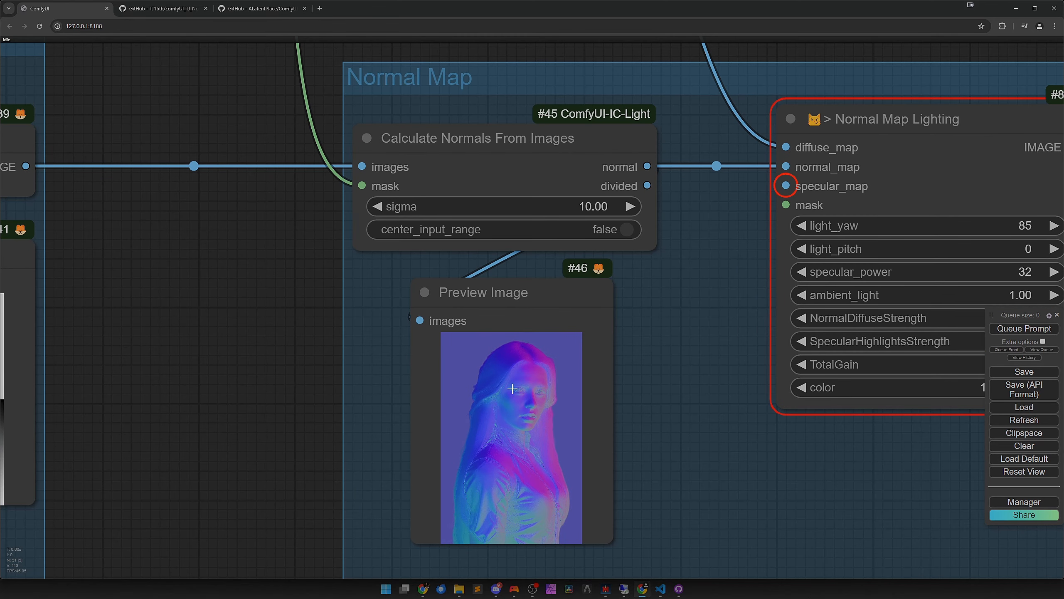
{"action": "scroll", "coordinate": [523, 448], "scroll_direction": "up", "scroll_amount": 6}
{"action": "scroll", "coordinate": [522, 448], "scroll_direction": "up", "scroll_amount": 3}
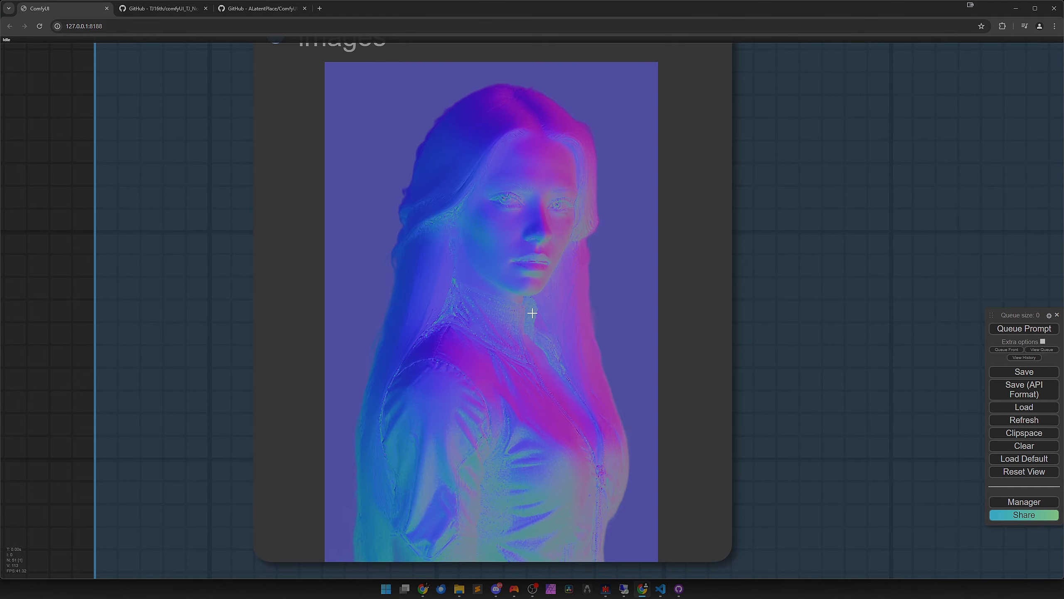
- View the Normal Map Lighting node and the comfyUI_TJ_NormalLighting GitHub page, and return to the workflow
{"action": "scroll", "coordinate": [534, 311], "scroll_direction": "down", "scroll_amount": 10}
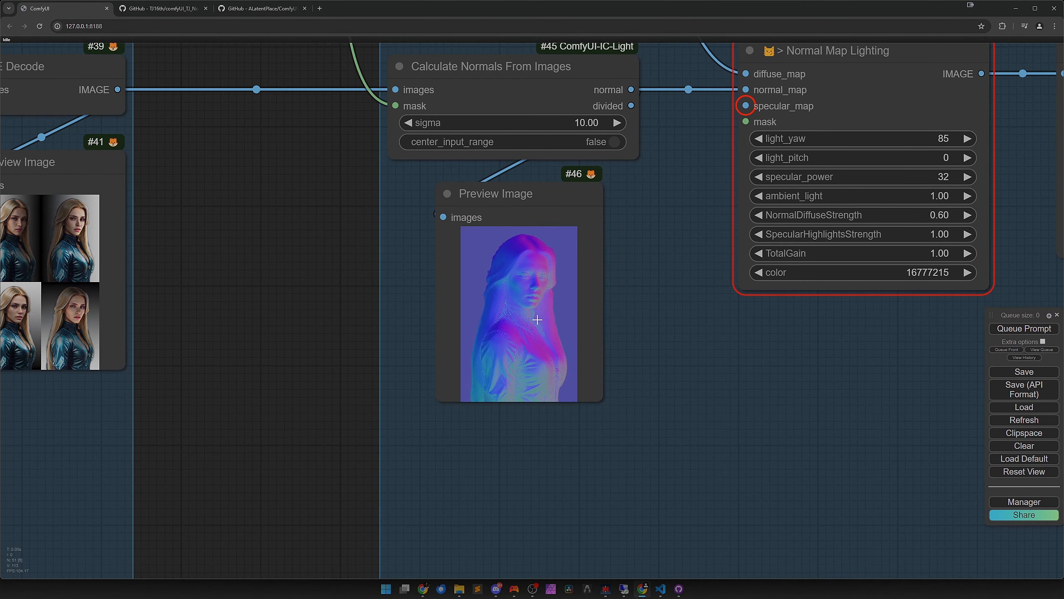
{"action": "left_click_drag", "start_coordinate": [654, 272], "coordinate": [385, 381]}
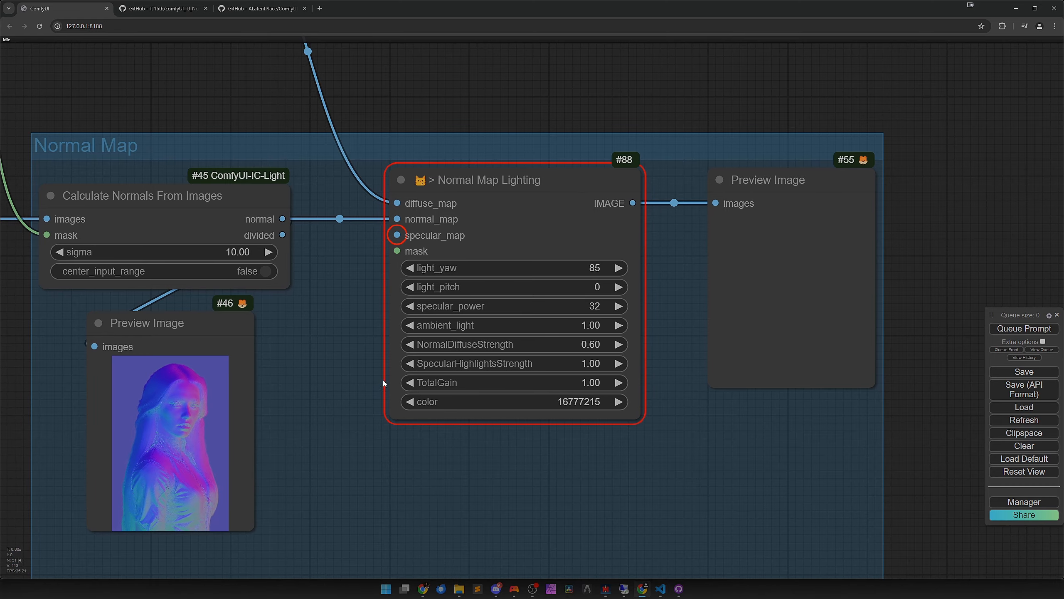
{"action": "left_click", "coordinate": [163, 9]}
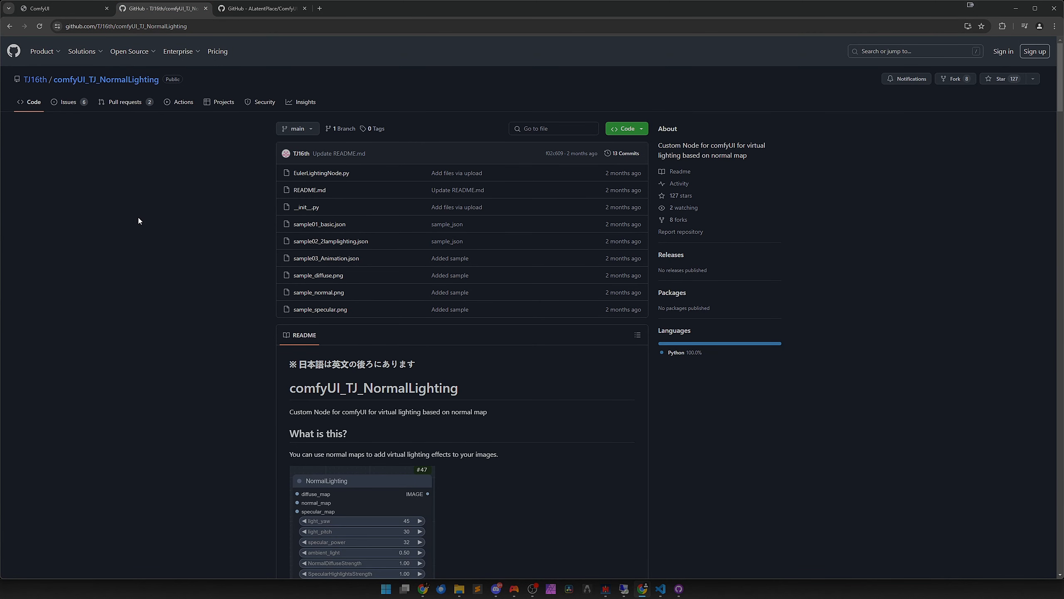
{"action": "left_click", "coordinate": [73, 9]}
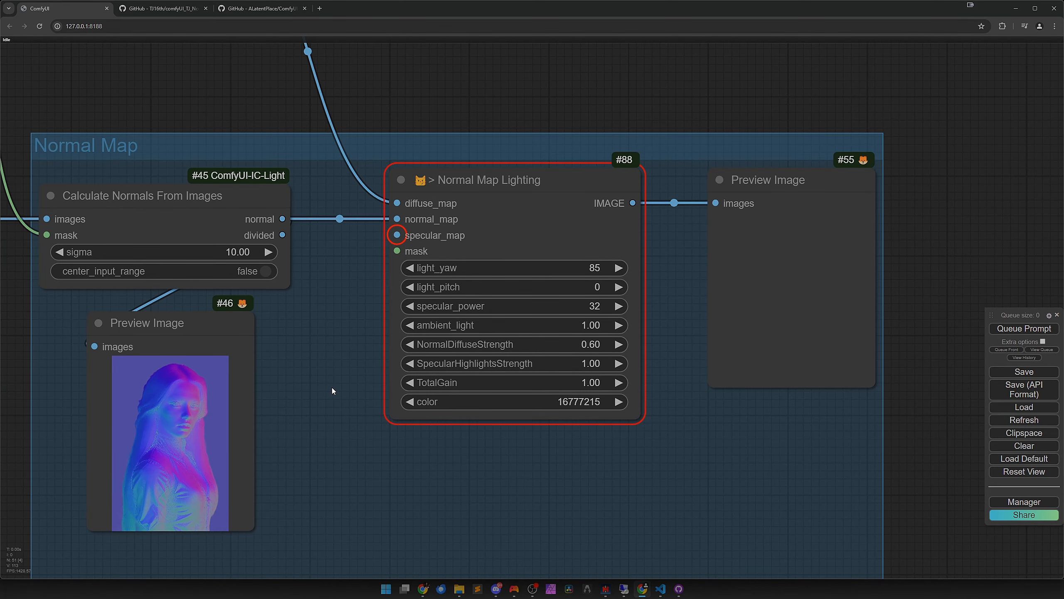
- Trace the diffuse_map input of the Normal Map Lighting node back through the reroutes to its source node
{"action": "left_click_drag", "start_coordinate": [329, 371], "coordinate": [386, 400]}
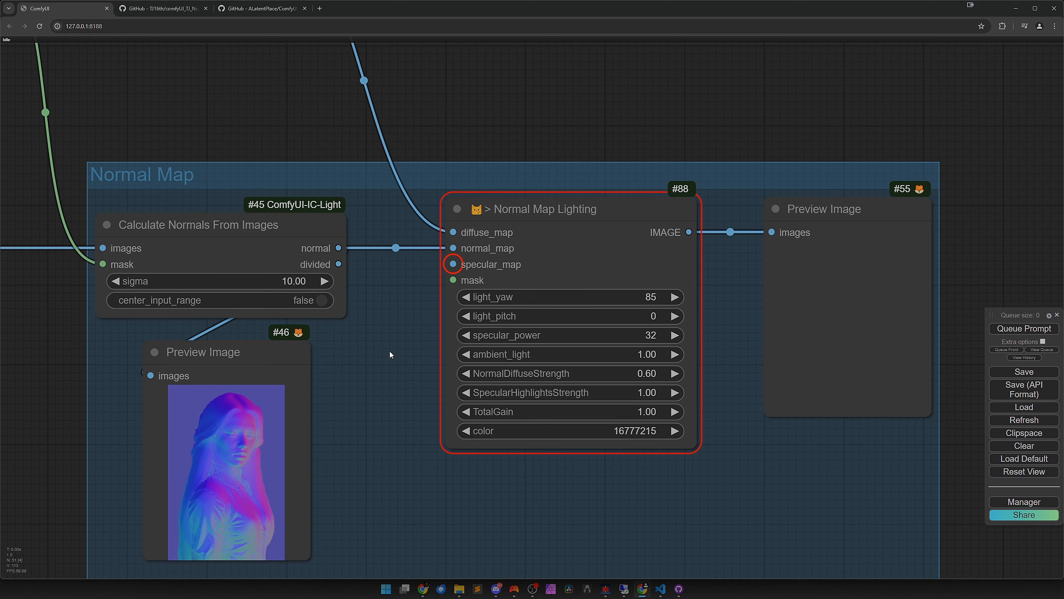
{"action": "left_click_drag", "start_coordinate": [389, 354], "coordinate": [423, 426]}
{"action": "scroll", "coordinate": [423, 426], "scroll_direction": "down", "scroll_amount": 1}
{"action": "left_click_drag", "start_coordinate": [469, 247], "coordinate": [515, 328]}
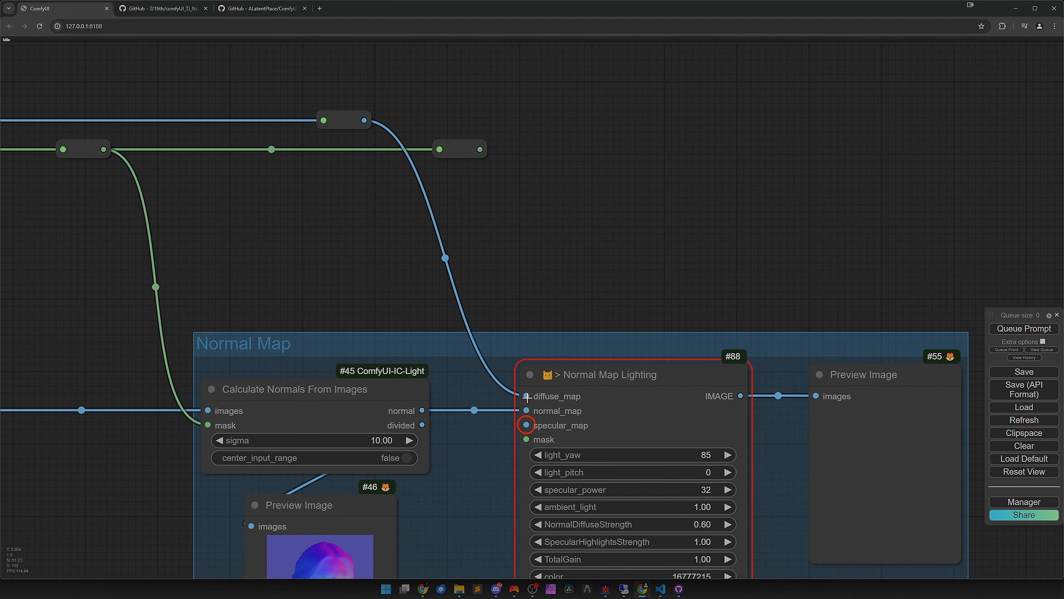
{"action": "scroll", "coordinate": [472, 365], "scroll_direction": "down", "scroll_amount": 2}
{"action": "left_click_drag", "start_coordinate": [381, 267], "coordinate": [643, 314]}
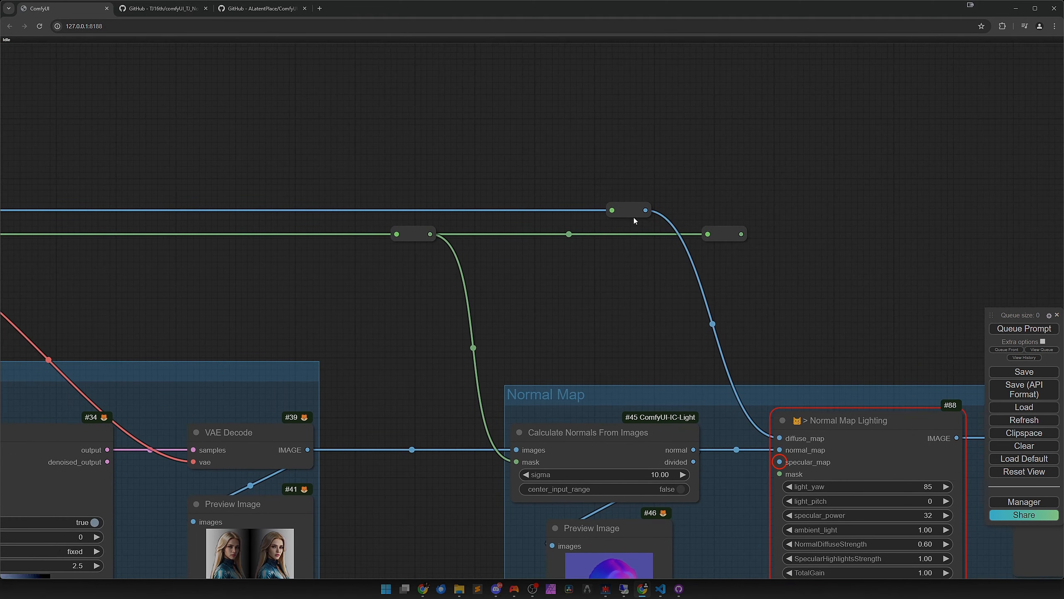
{"action": "left_click_drag", "start_coordinate": [208, 270], "coordinate": [712, 276]}
{"action": "left_click_drag", "start_coordinate": [486, 285], "coordinate": [893, 254]}
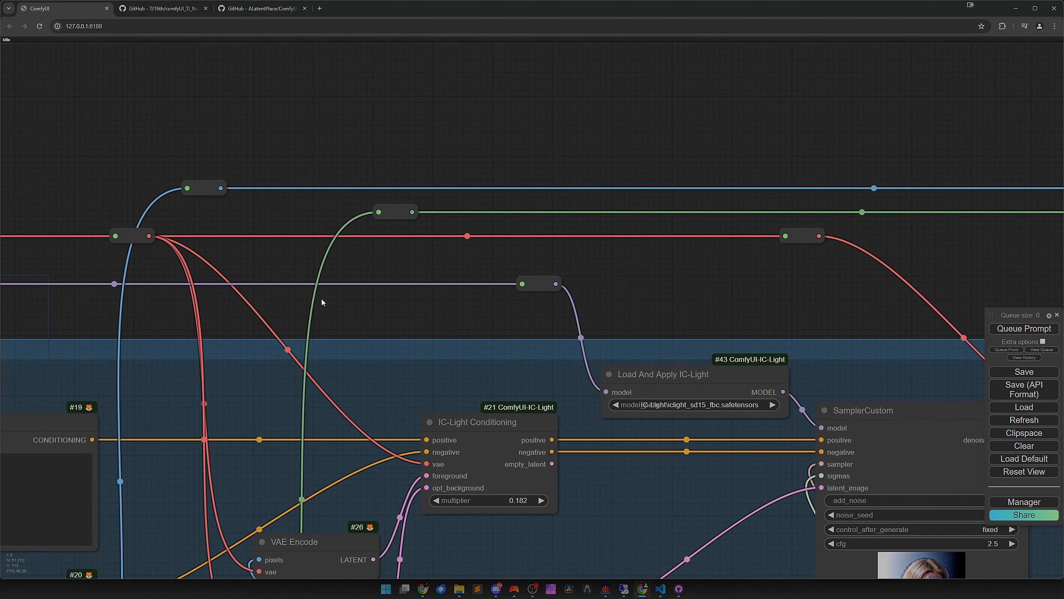
{"action": "left_click_drag", "start_coordinate": [321, 298], "coordinate": [560, 63]}
{"action": "left_click_drag", "start_coordinate": [357, 348], "coordinate": [479, 125]}
{"action": "left_click_drag", "start_coordinate": [433, 218], "coordinate": [459, 105]}
{"action": "left_click", "coordinate": [313, 275]}
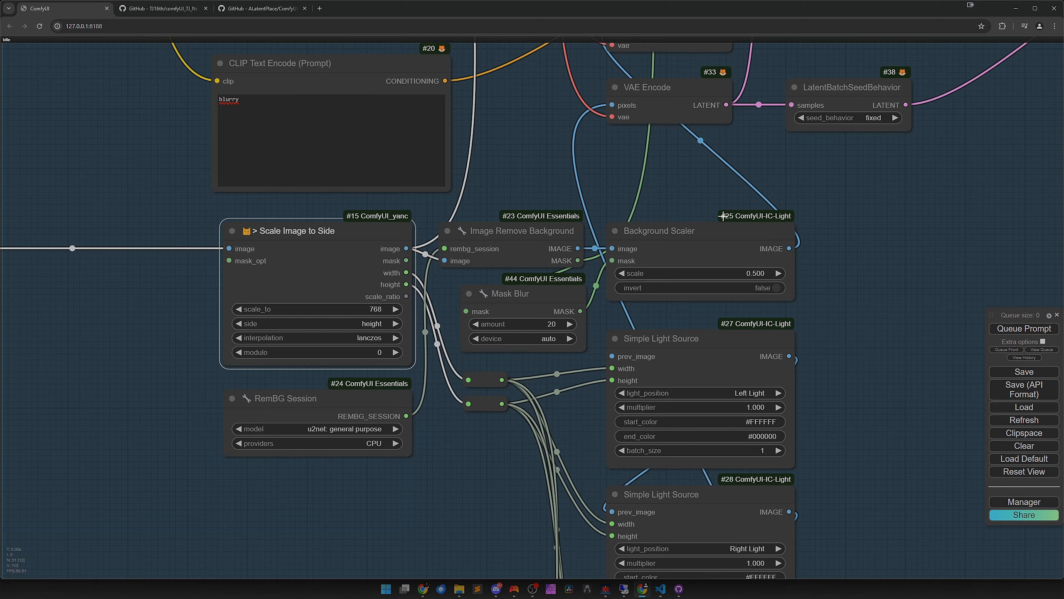
- Examine the Calculate Normals From Images node and its connection to the inputs of Normal Map Lighting
{"action": "left_click_drag", "start_coordinate": [724, 216], "coordinate": [141, 320]}
{"action": "scroll", "coordinate": [141, 319], "scroll_direction": "down", "scroll_amount": 4}
{"action": "left_click_drag", "start_coordinate": [647, 221], "coordinate": [174, 323]}
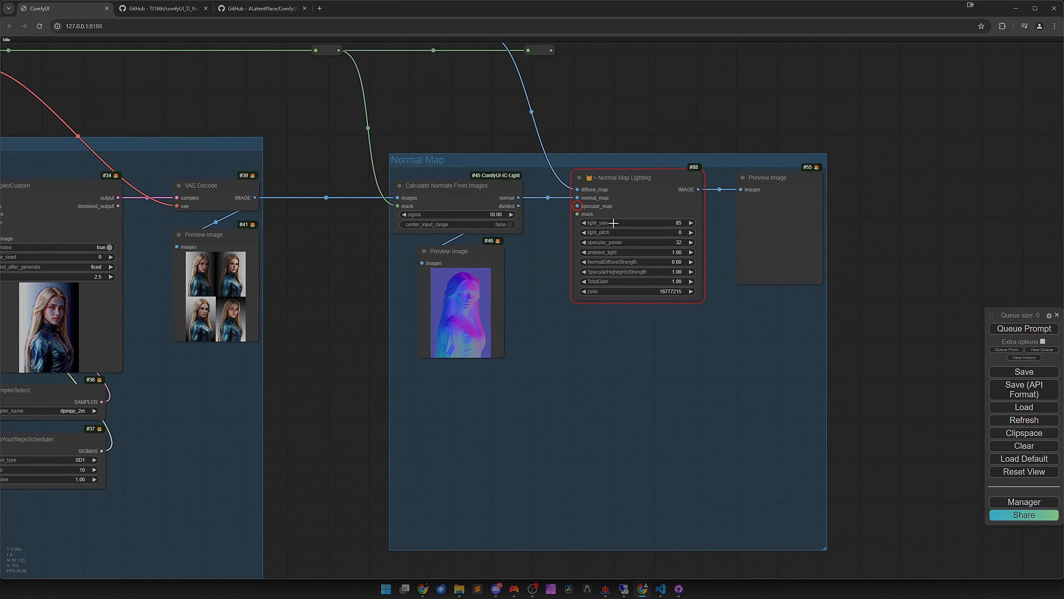
{"action": "scroll", "coordinate": [614, 223], "scroll_direction": "up", "scroll_amount": 8}
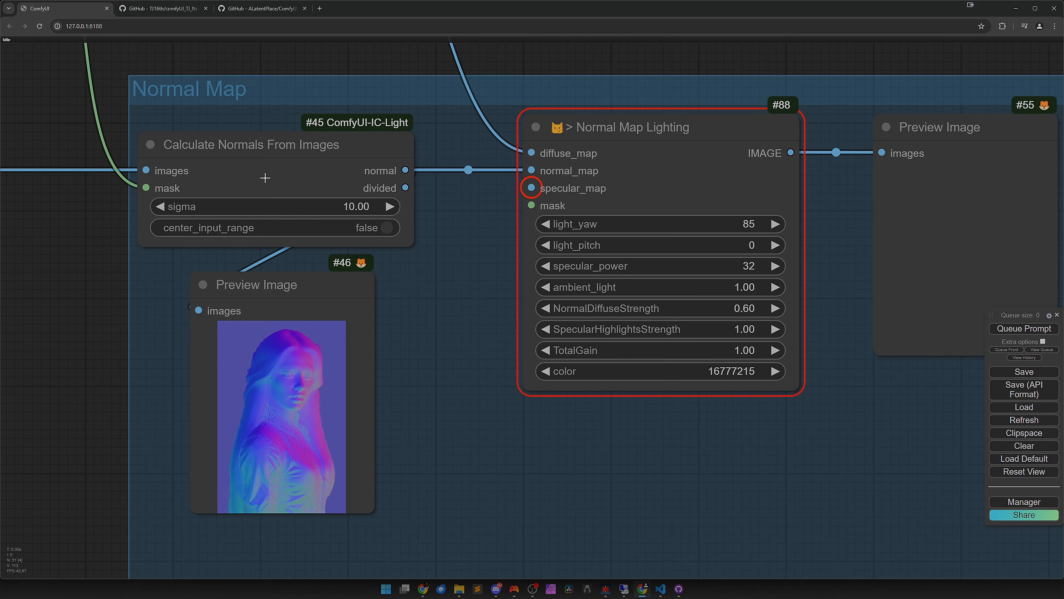
{"action": "left_click", "coordinate": [251, 173]}
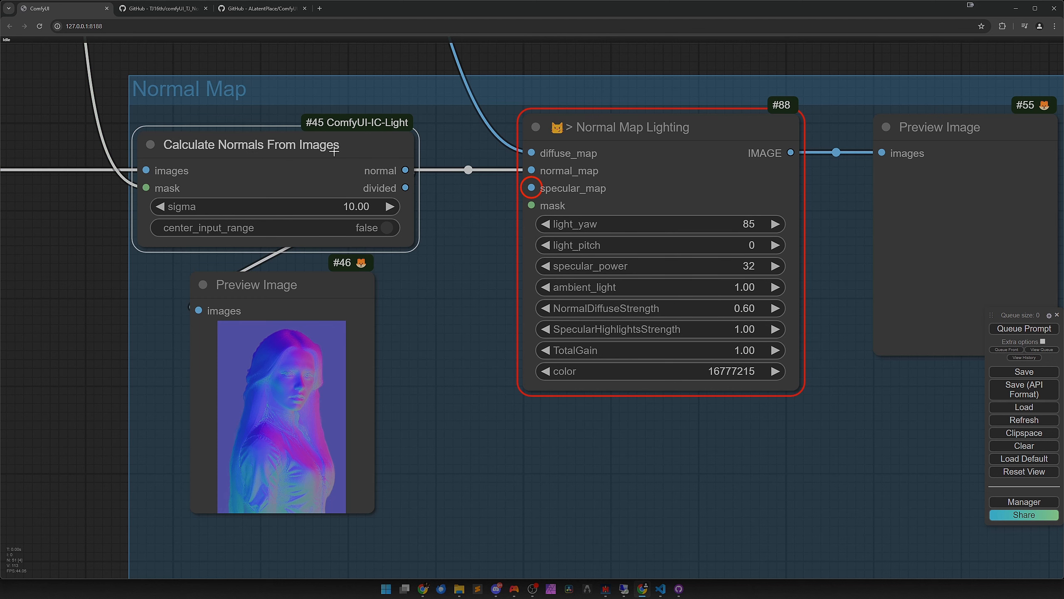
{"action": "left_click", "coordinate": [465, 298]}
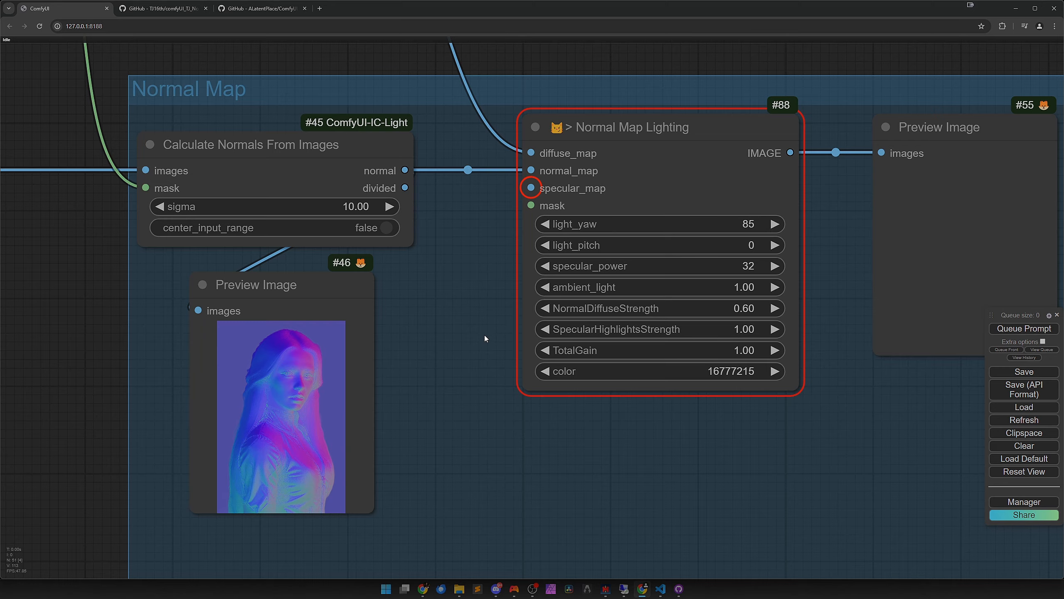
- Add a Get Image Size node below the normal map preview and connect the normal output of Calculate Normals From Images to it
{"action": "scroll", "coordinate": [493, 358], "scroll_direction": "down", "scroll_amount": 4}
{"action": "left_click_drag", "start_coordinate": [497, 407], "coordinate": [551, 236]}
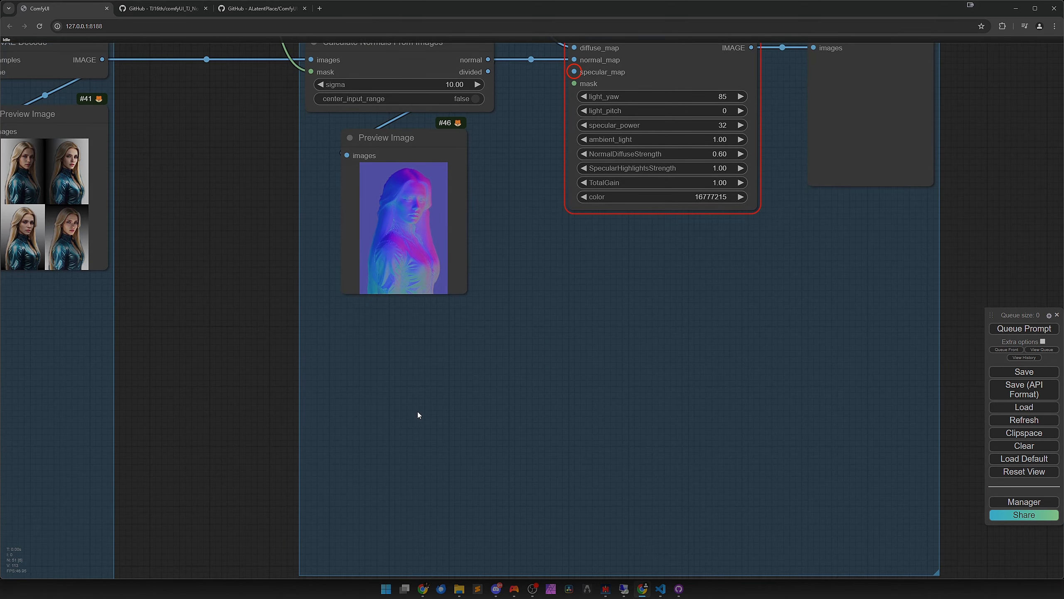
{"action": "double_click", "coordinate": [414, 373]}
{"action": "type", "text": "getim"}
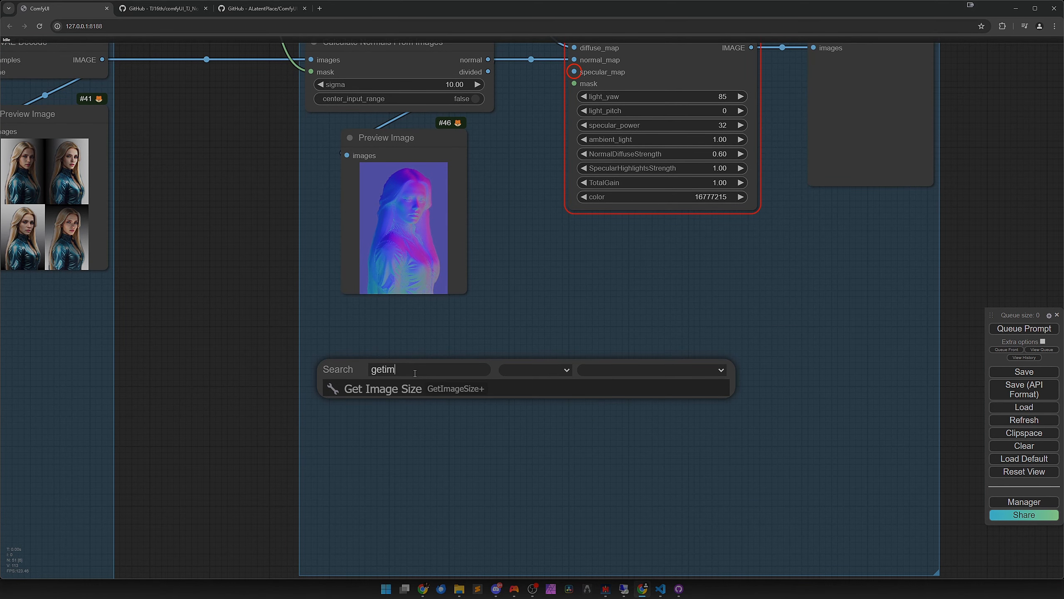
{"action": "key", "text": "Return"}
{"action": "left_click_drag", "start_coordinate": [490, 378], "coordinate": [409, 344]}
{"action": "left_click_drag", "start_coordinate": [517, 285], "coordinate": [515, 338]}
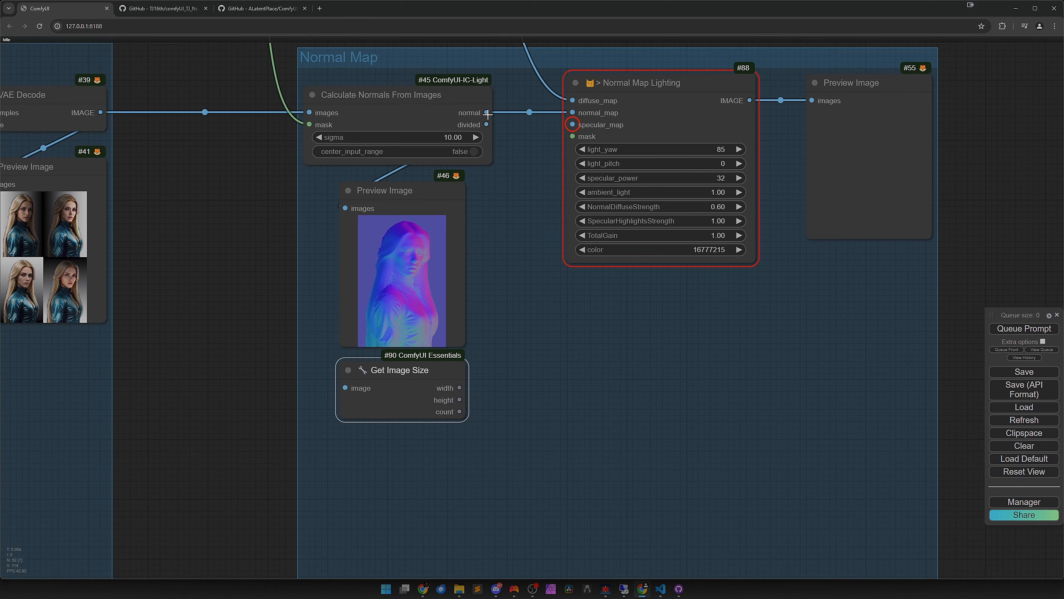
{"action": "left_click_drag", "start_coordinate": [485, 113], "coordinate": [389, 423]}
- Add an EmptyImage node directly below the Get Image Size node
{"action": "scroll", "coordinate": [426, 462], "scroll_direction": "up", "scroll_amount": 3}
{"action": "left_click_drag", "start_coordinate": [425, 463], "coordinate": [447, 338]}
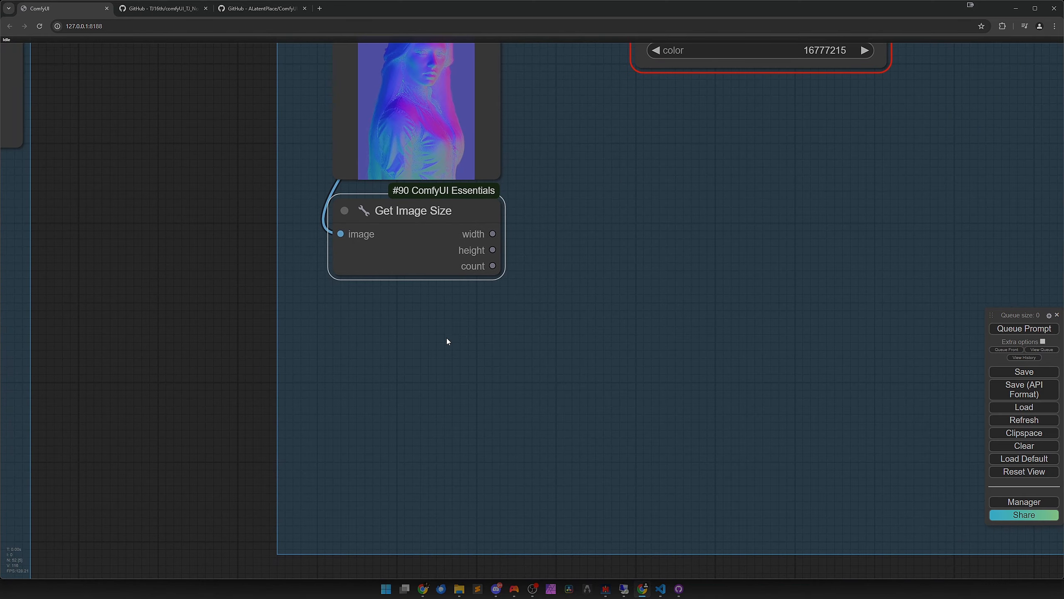
{"action": "scroll", "coordinate": [445, 347], "scroll_direction": "down", "scroll_amount": 2}
{"action": "double_click", "coordinate": [425, 362]}
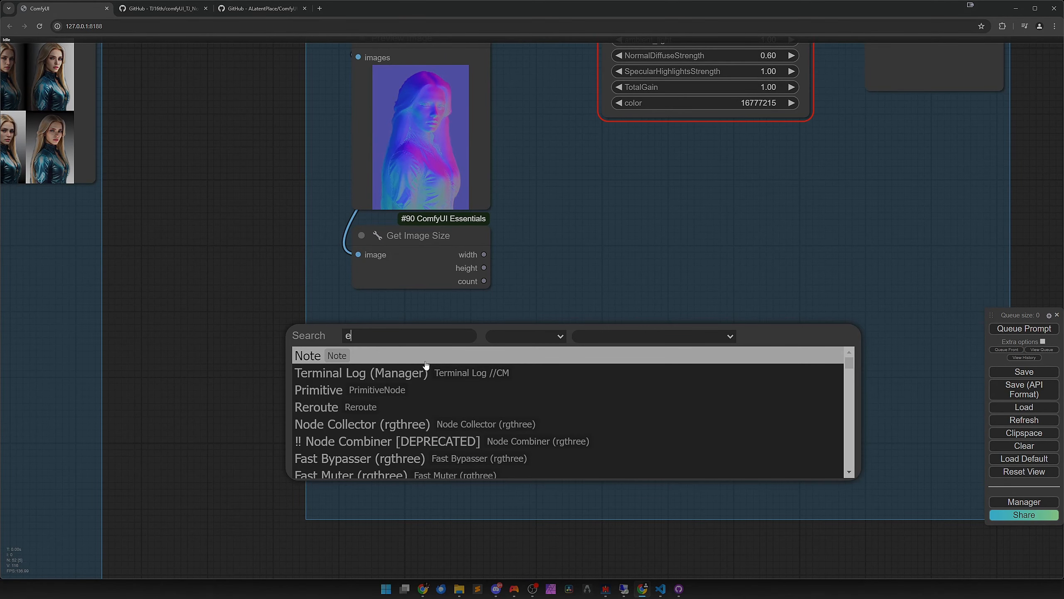
{"action": "type", "text": "empty"}
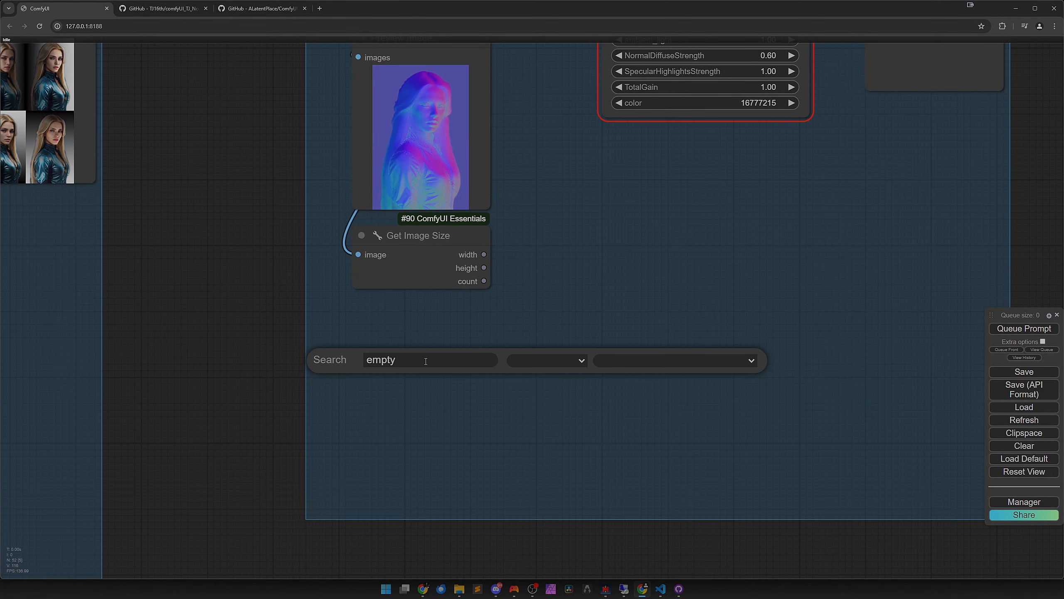
{"action": "type", "text": "yim"}
{"action": "key", "text": "Return"}
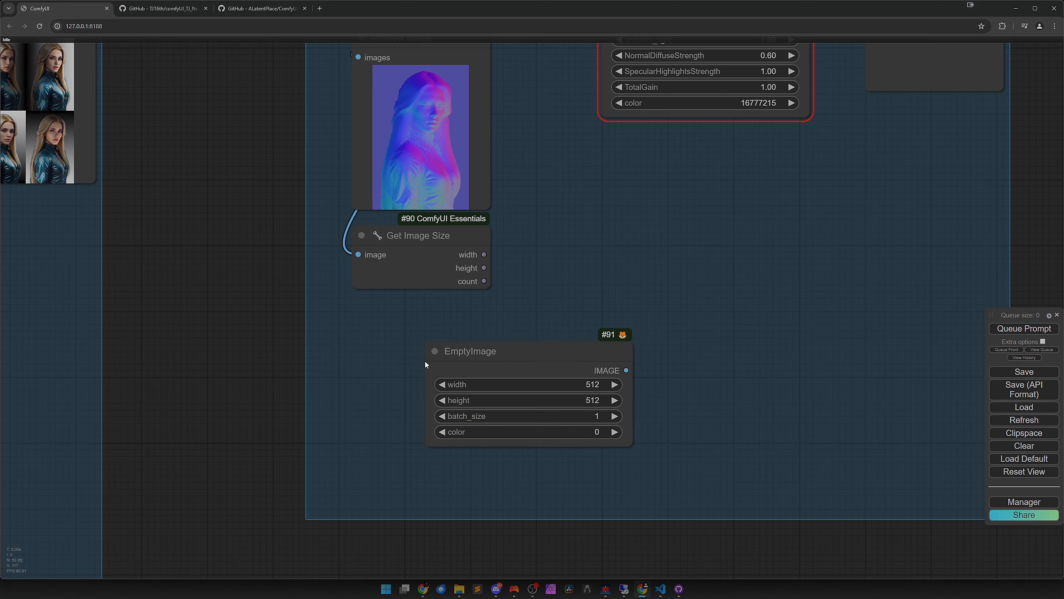
{"action": "left_click_drag", "start_coordinate": [513, 368], "coordinate": [441, 341]}
- Convert EmptyImage's width and height to inputs and connect Get Image Size's width and height outputs to them
{"action": "right_click", "coordinate": [440, 341]}
{"action": "left_click", "coordinate": [480, 482]}
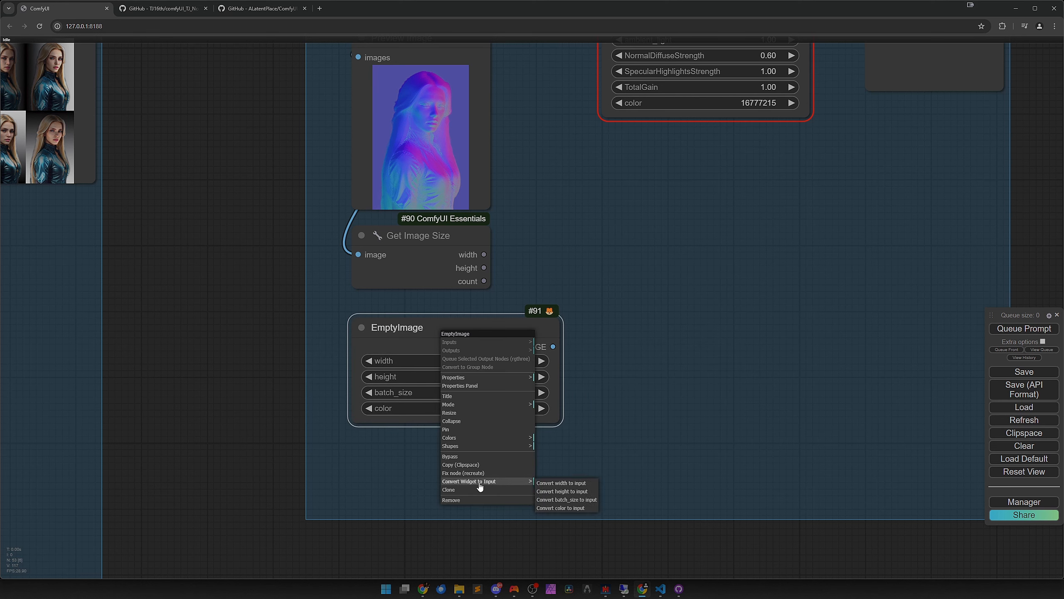
{"action": "left_click", "coordinate": [562, 483]}
{"action": "right_click", "coordinate": [447, 334]}
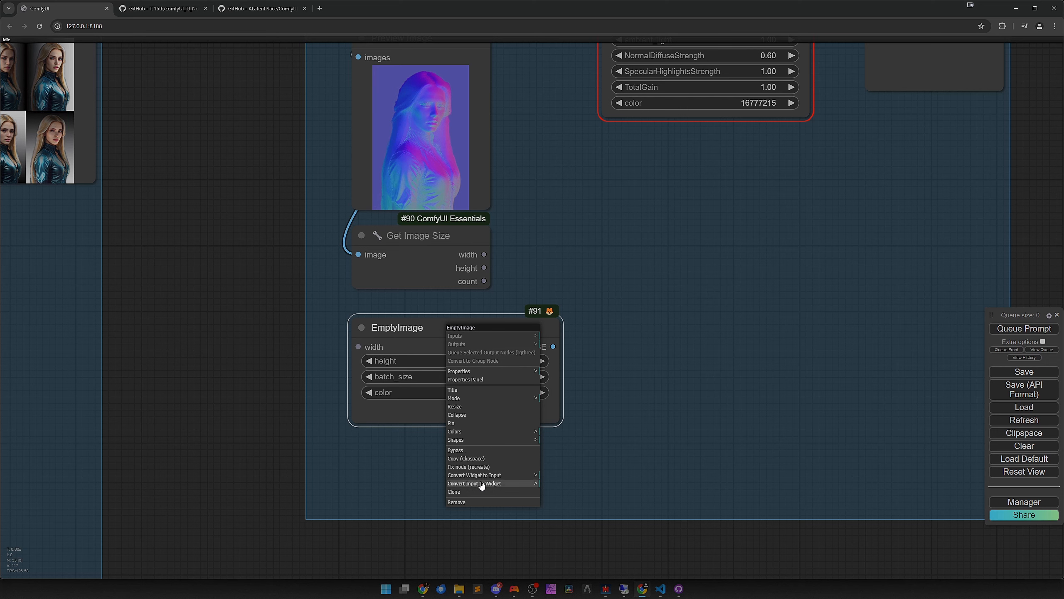
{"action": "left_click", "coordinate": [477, 475]}
{"action": "left_click", "coordinate": [568, 477]}
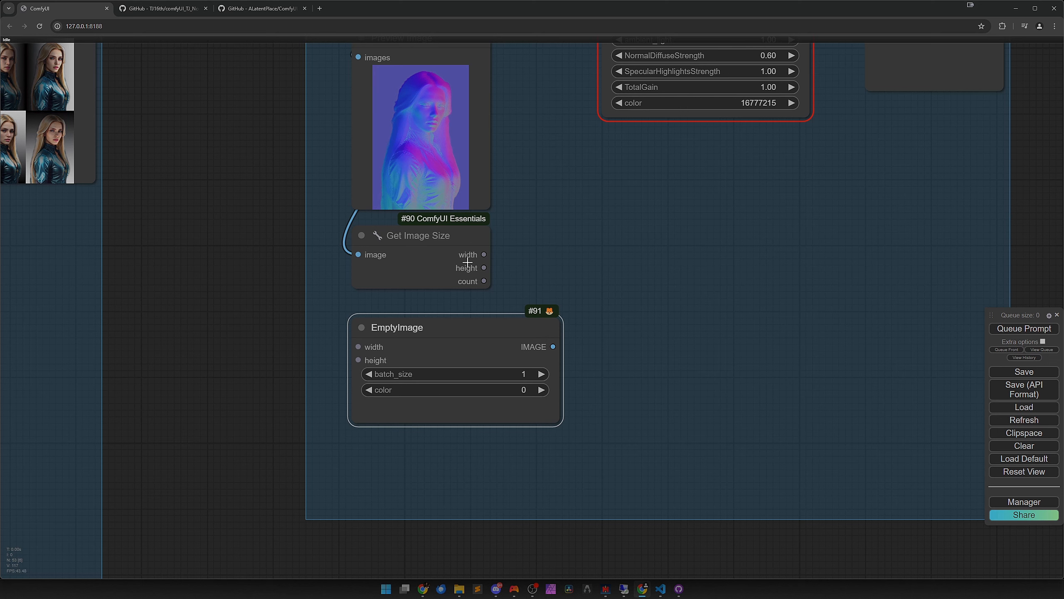
{"action": "left_click_drag", "start_coordinate": [484, 254], "coordinate": [358, 347]}
{"action": "left_click_drag", "start_coordinate": [485, 268], "coordinate": [358, 360]}
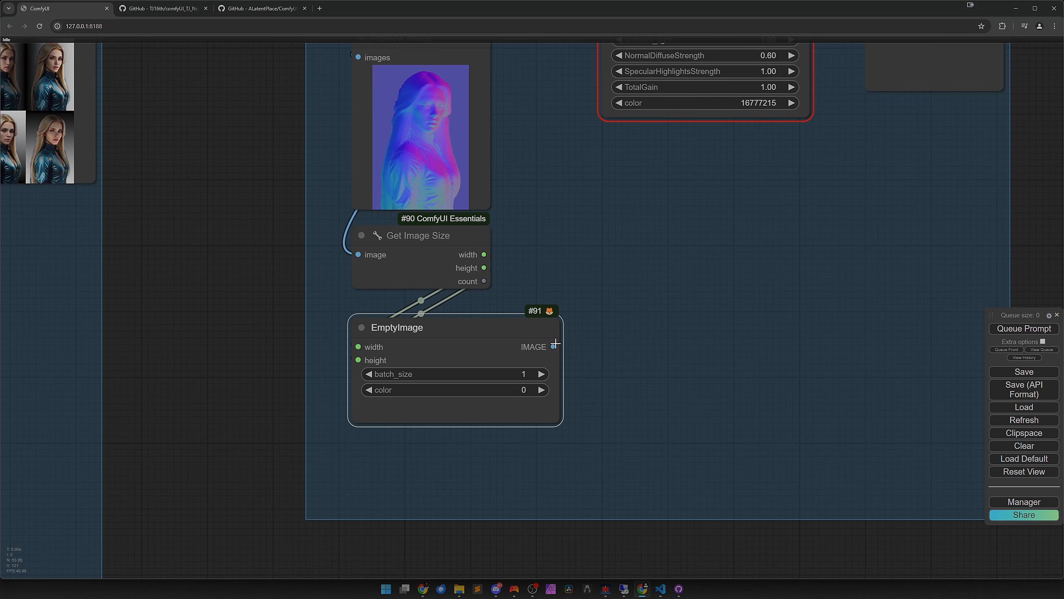
- Attach a Preview Image node to EmptyImage's output and run the workflow
{"action": "left_click_drag", "start_coordinate": [554, 345], "coordinate": [660, 350]}
{"action": "left_click", "coordinate": [669, 401]}
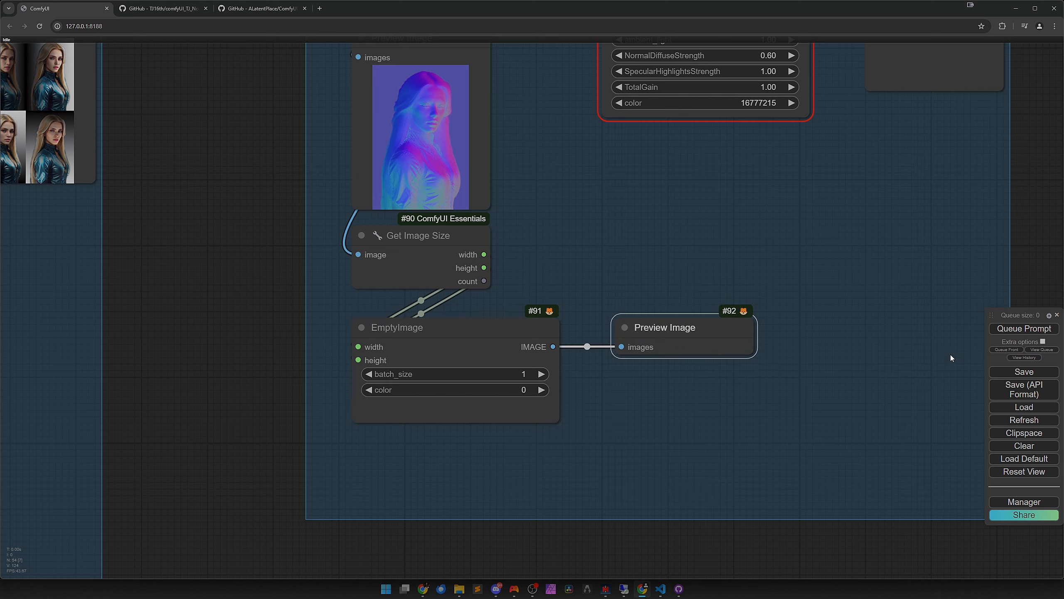
{"action": "left_click", "coordinate": [1001, 331]}
- Connect EmptyImage's output to the specular_map input of Normal Map Lighting and run the workflow
{"action": "scroll", "coordinate": [634, 416], "scroll_direction": "down", "scroll_amount": 3}
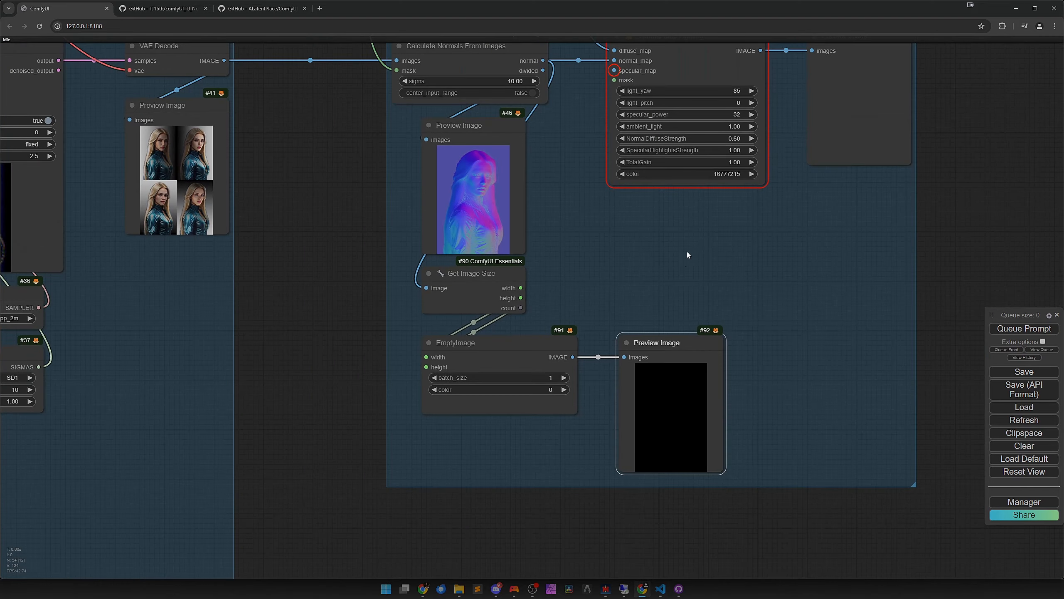
{"action": "left_click_drag", "start_coordinate": [687, 252], "coordinate": [580, 357]}
{"action": "left_click_drag", "start_coordinate": [468, 459], "coordinate": [506, 173]}
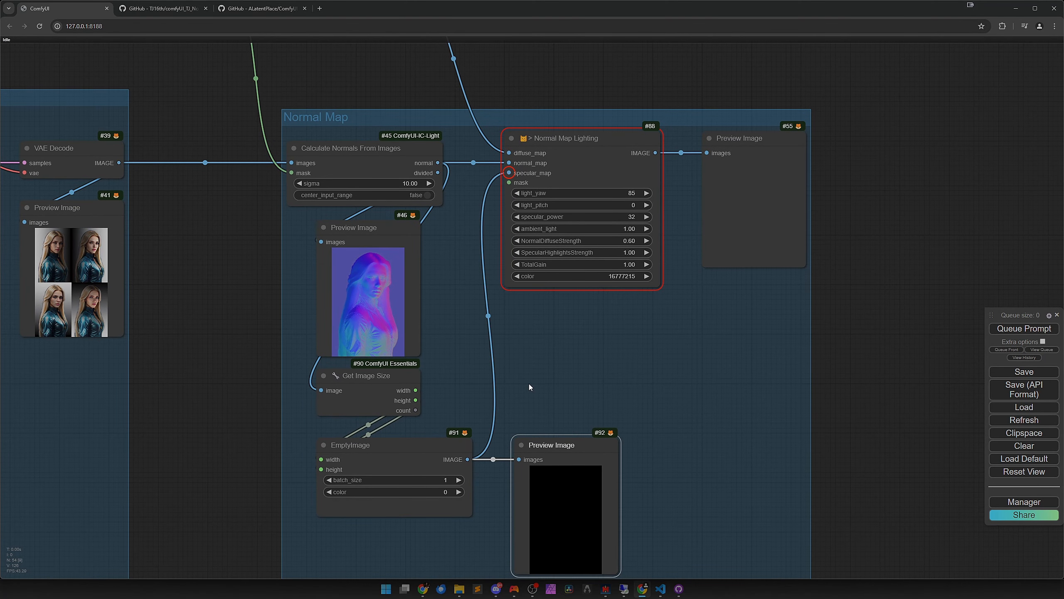
{"action": "left_click", "coordinate": [597, 409]}
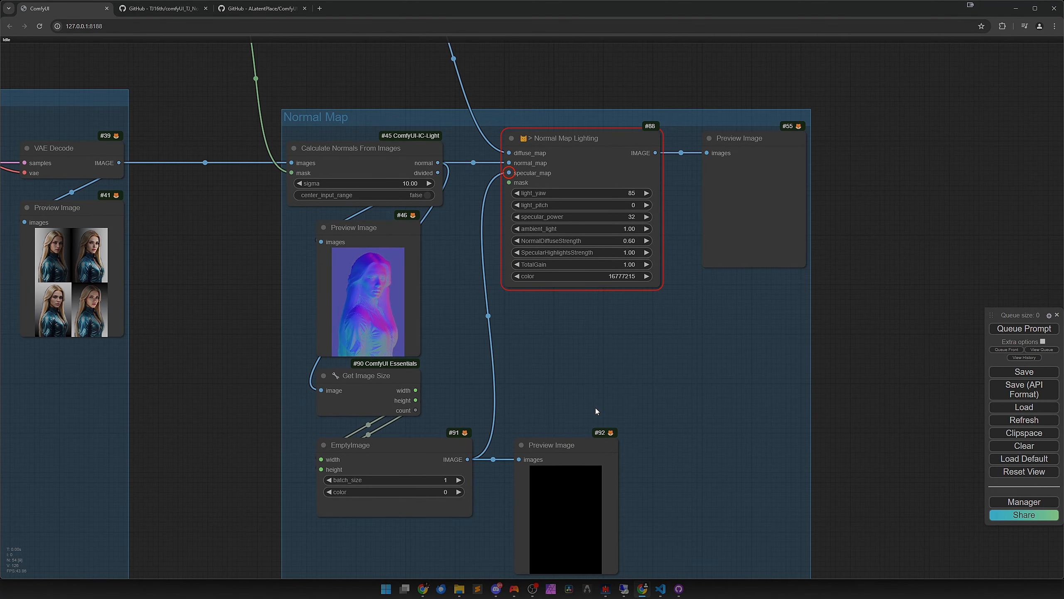
{"action": "left_click", "coordinate": [1003, 331]}
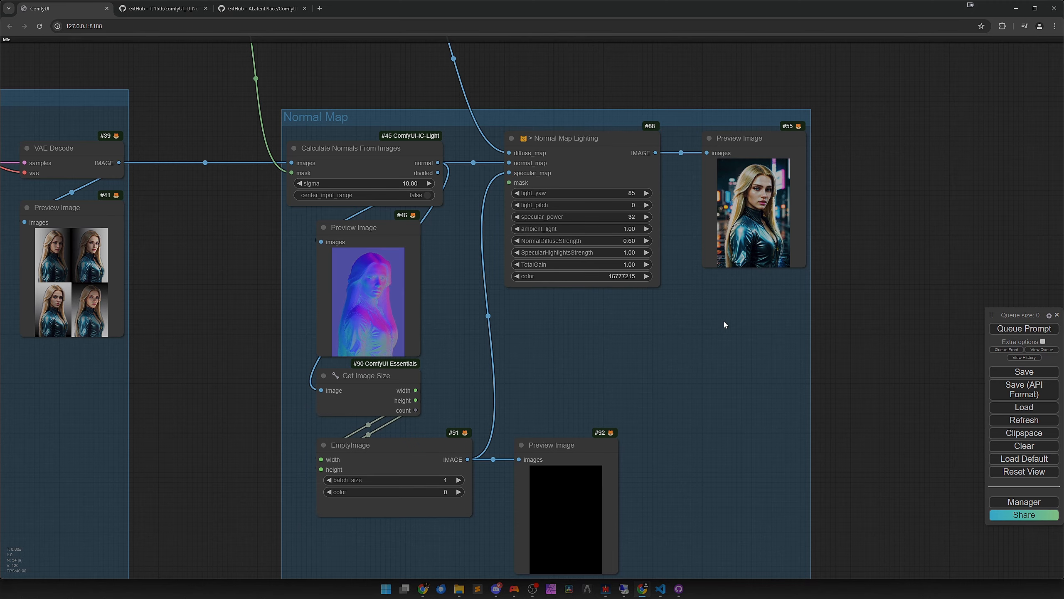
- Inspect the relit portrait in the Preview Image connected to Normal Map Lighting
{"action": "left_click_drag", "start_coordinate": [690, 342], "coordinate": [569, 422]}
{"action": "scroll", "coordinate": [635, 318], "scroll_direction": "up", "scroll_amount": 8}
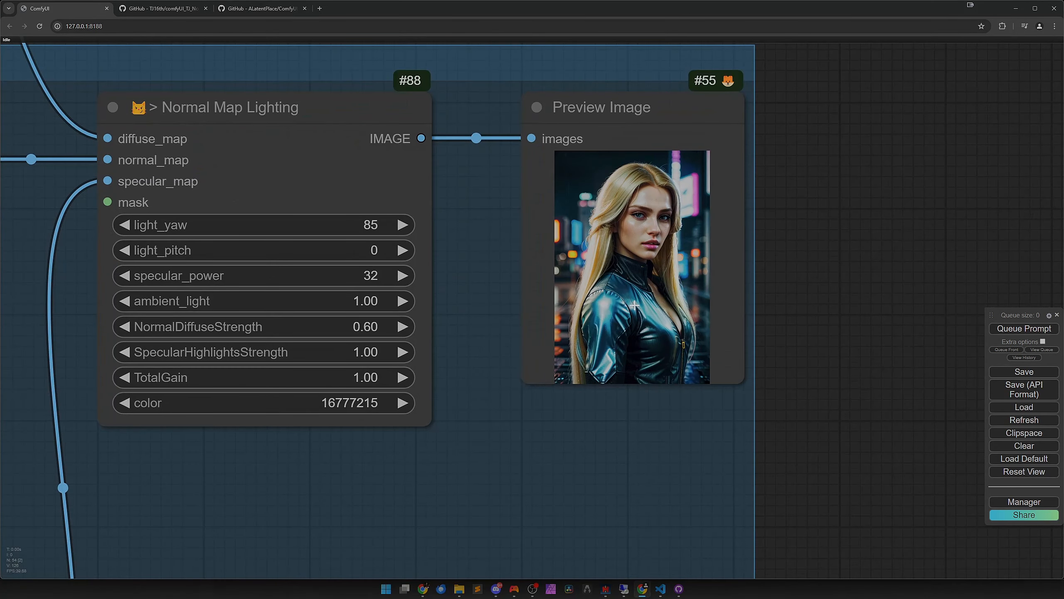
{"action": "scroll", "coordinate": [631, 311], "scroll_direction": "up", "scroll_amount": 1}
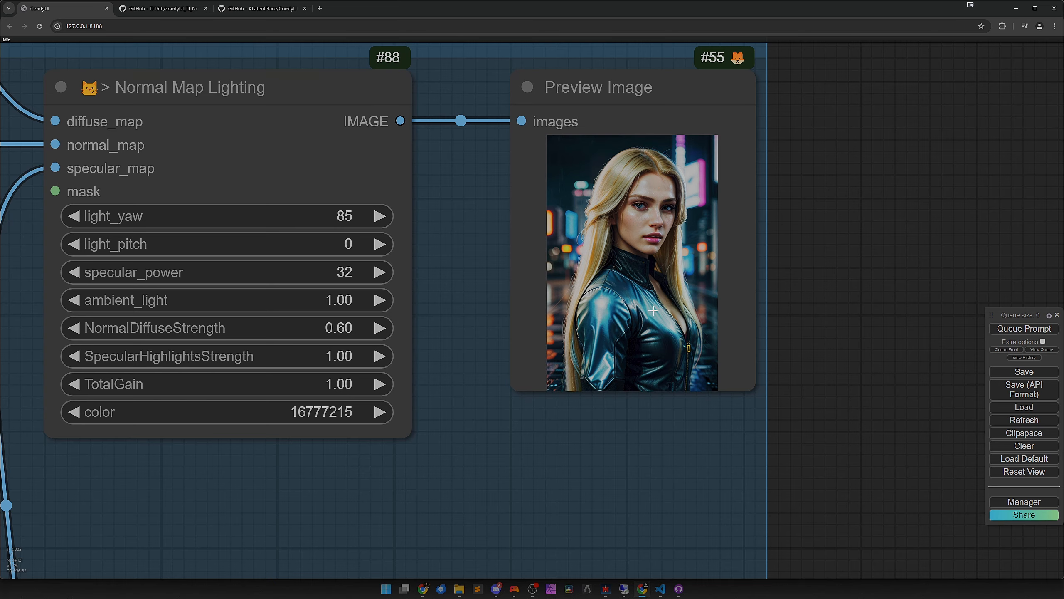
{"action": "left_click_drag", "start_coordinate": [653, 310], "coordinate": [606, 340]}
{"action": "scroll", "coordinate": [611, 341], "scroll_direction": "up", "scroll_amount": 3}
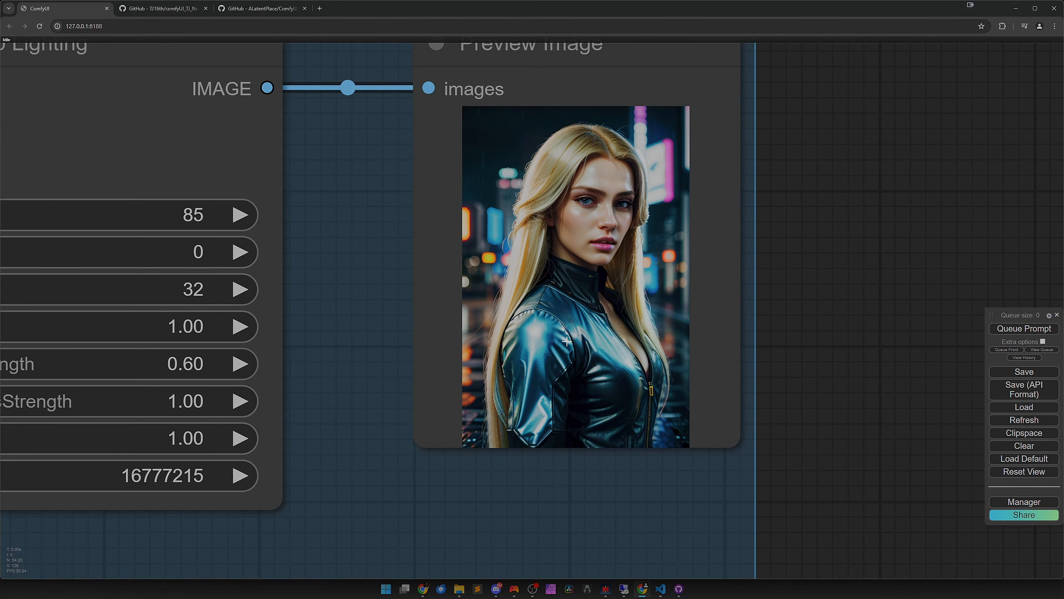
{"action": "scroll", "coordinate": [566, 342], "scroll_direction": "down", "scroll_amount": 3}
{"action": "left_click_drag", "start_coordinate": [561, 350], "coordinate": [706, 360]}
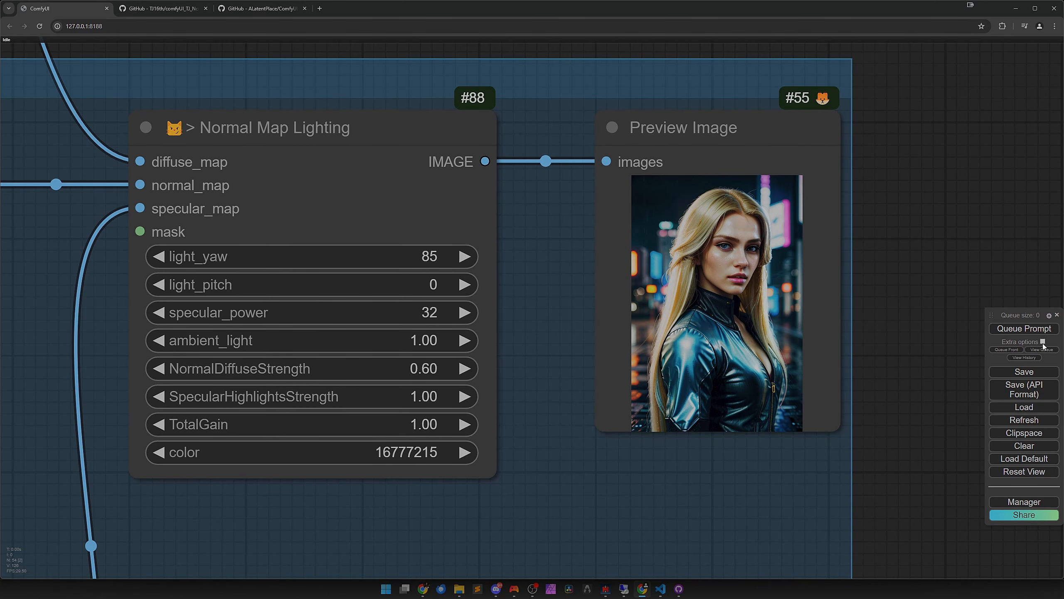
- Show the extra queue options and enable Auto Queue in change mode
{"action": "left_click_drag", "start_coordinate": [648, 404], "coordinate": [673, 422]}
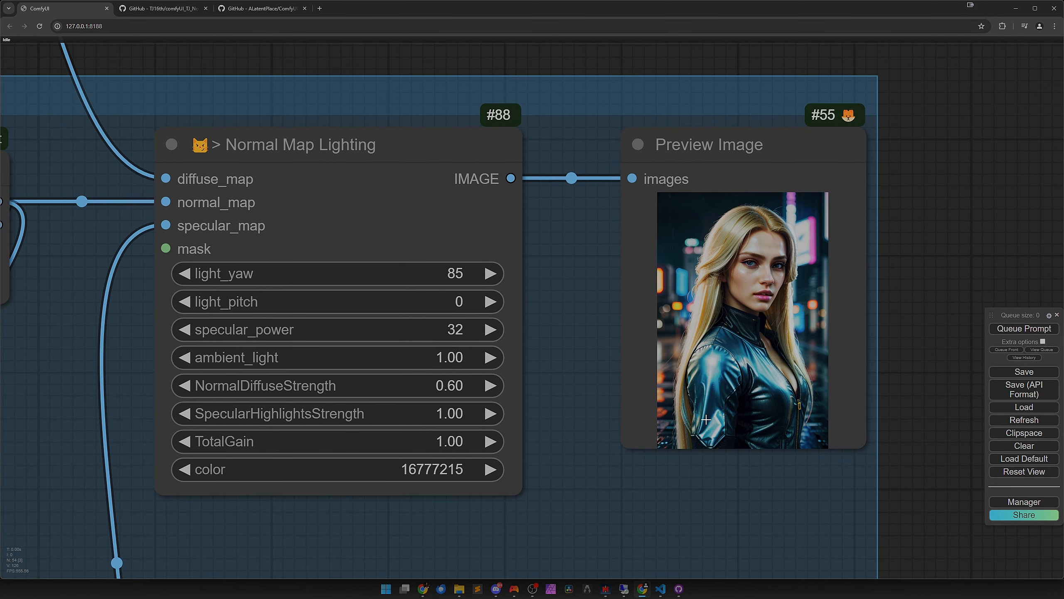
{"action": "left_click", "coordinate": [1043, 342]}
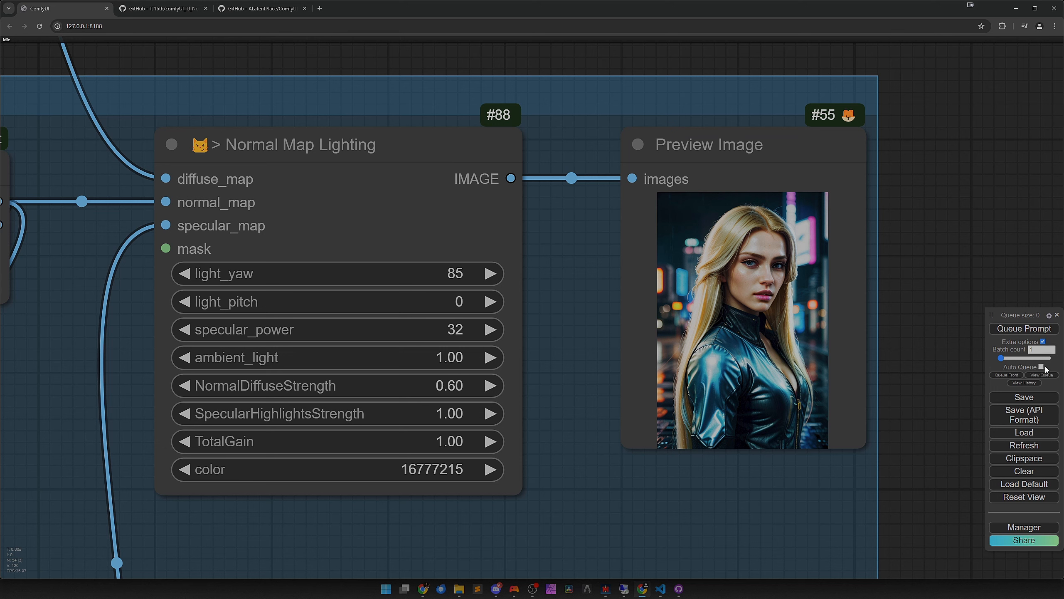
{"action": "left_click", "coordinate": [1041, 367]}
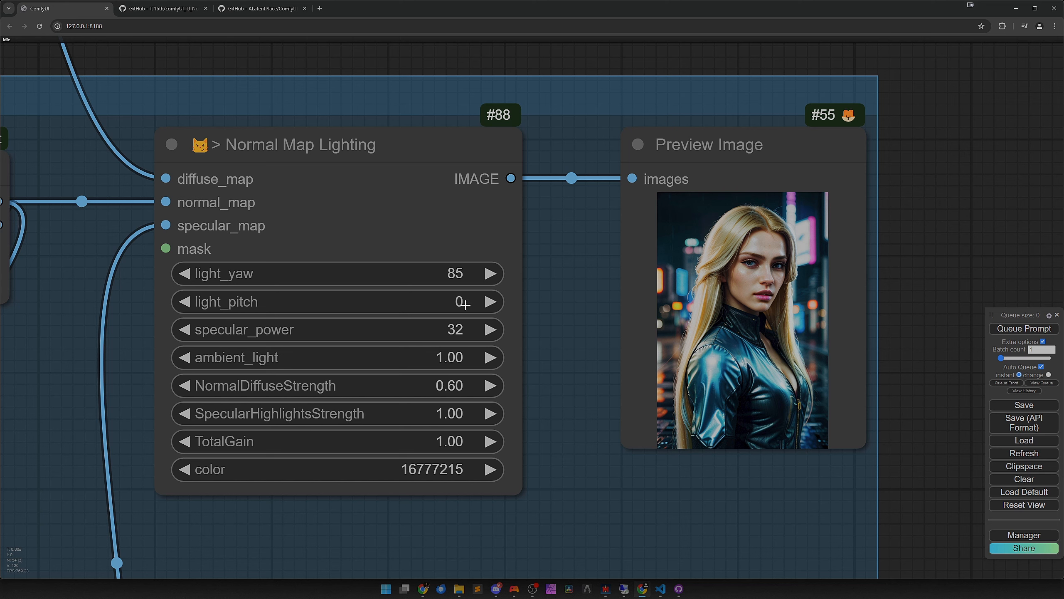
{"action": "left_click", "coordinate": [1049, 375]}
{"action": "scroll", "coordinate": [404, 274], "scroll_direction": "up", "scroll_amount": 1}
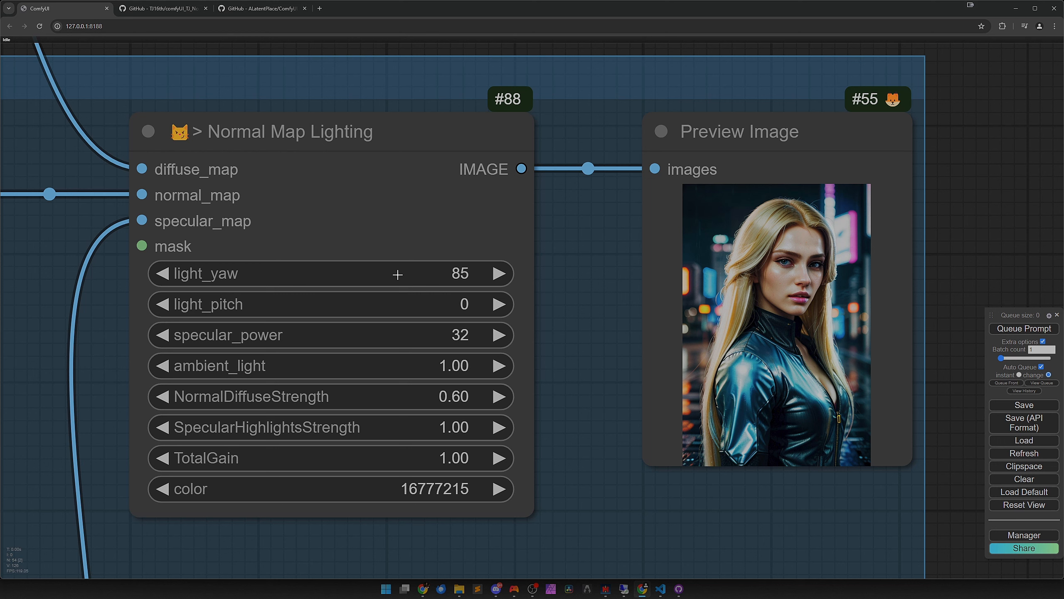
- Switch Auto Queue to instant and start the queue while lowering Normal Map Lighting's light_yaw to 9 and on to -28
{"action": "left_click_drag", "start_coordinate": [397, 274], "coordinate": [365, 275]}
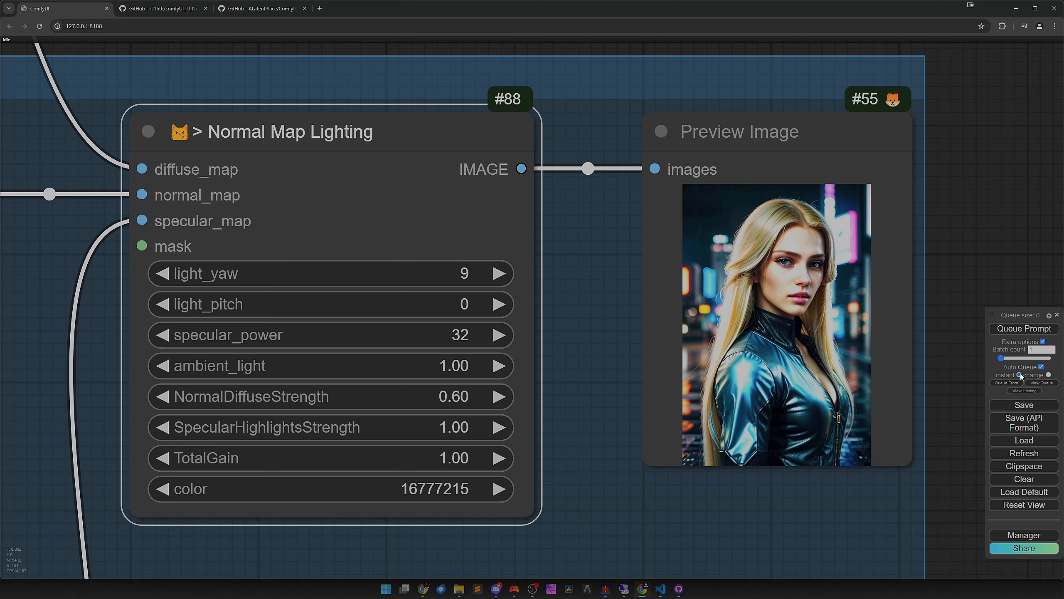
{"action": "left_click", "coordinate": [1023, 330]}
{"action": "mouse_move", "coordinate": [376, 274]}
{"action": "left_mouse_down"}
{"action": "mouse_move", "coordinate": [327, 280]}
{"action": "mouse_move", "coordinate": [411, 276]}
{"action": "mouse_move", "coordinate": [384, 281]}
{"action": "left_mouse_up"}
{"action": "scroll", "coordinate": [405, 284], "scroll_direction": "up", "scroll_amount": 3}
{"action": "left_click_drag", "start_coordinate": [579, 283], "coordinate": [216, 259]}
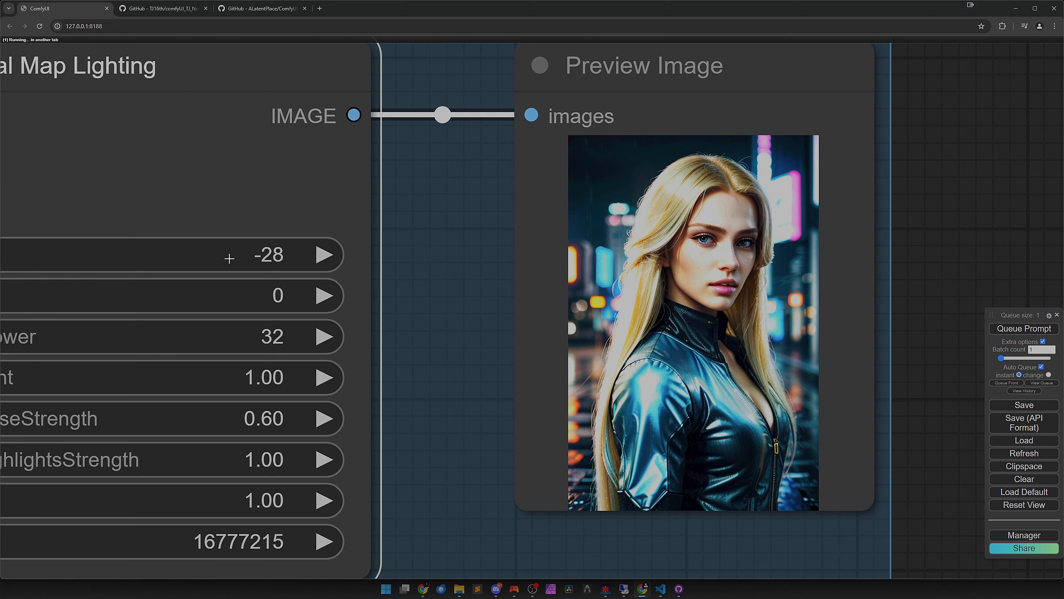
- Set light_yaw on Normal Map Lighting to 0
{"action": "left_click", "coordinate": [230, 259]}
{"action": "left_click", "coordinate": [230, 258]}
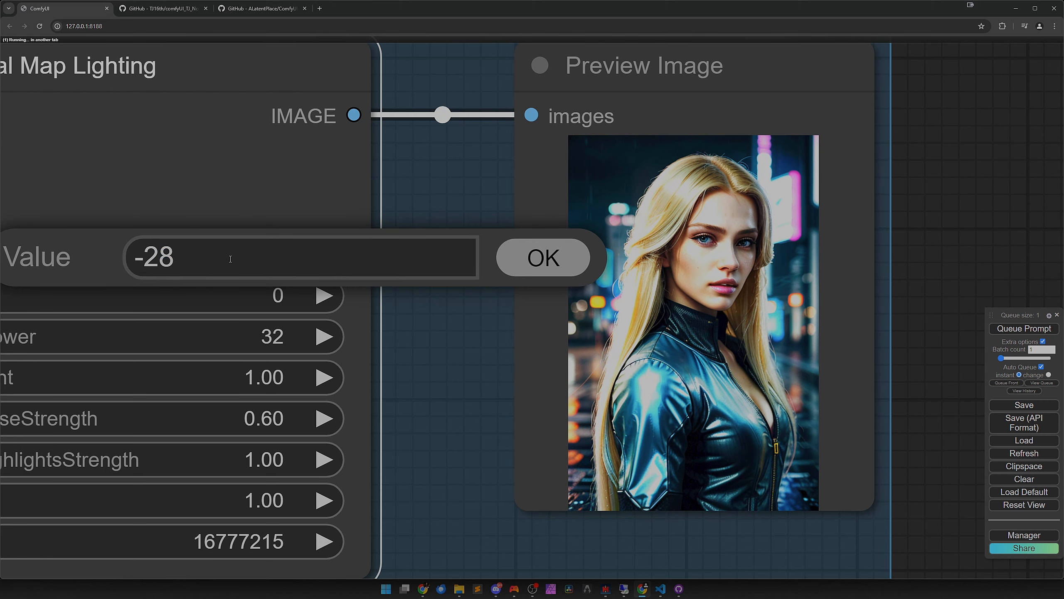
{"action": "key", "text": "BackSpace"}
{"action": "key", "text": "BackSpace"}
{"action": "key", "text": "BackSpace"}
{"action": "type", "text": "0"}
{"action": "key", "text": "Return"}
{"action": "scroll", "coordinate": [174, 317], "scroll_direction": "down", "scroll_amount": 3}
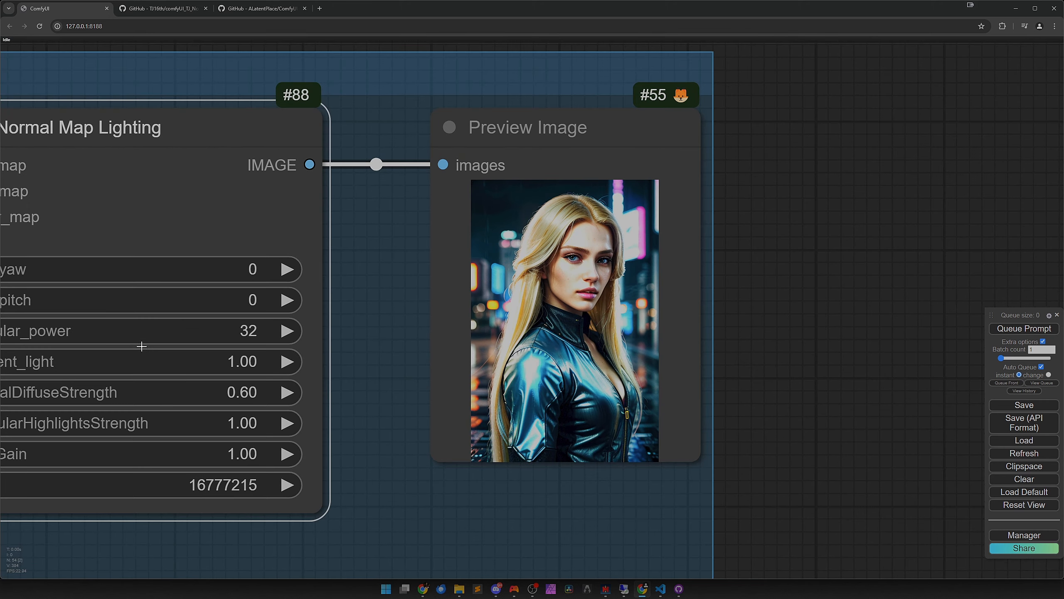
- Try light_pitch at 33 on Normal Map Lighting and reset it to 0
{"action": "left_click_drag", "start_coordinate": [142, 346], "coordinate": [280, 340]}
{"action": "mouse_move", "coordinate": [344, 283]}
{"action": "left_mouse_down"}
{"action": "mouse_move", "coordinate": [284, 293]}
{"action": "mouse_move", "coordinate": [347, 292]}
{"action": "mouse_move", "coordinate": [337, 293]}
{"action": "left_mouse_up"}
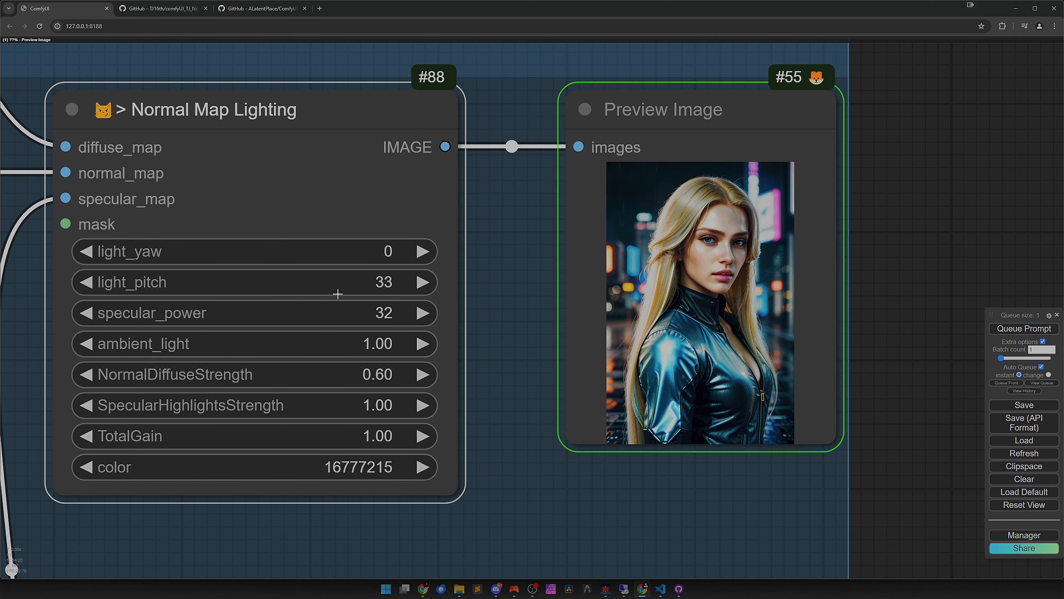
{"action": "left_click", "coordinate": [338, 294]}
{"action": "type", "text": "0"}
{"action": "key", "text": "Return"}
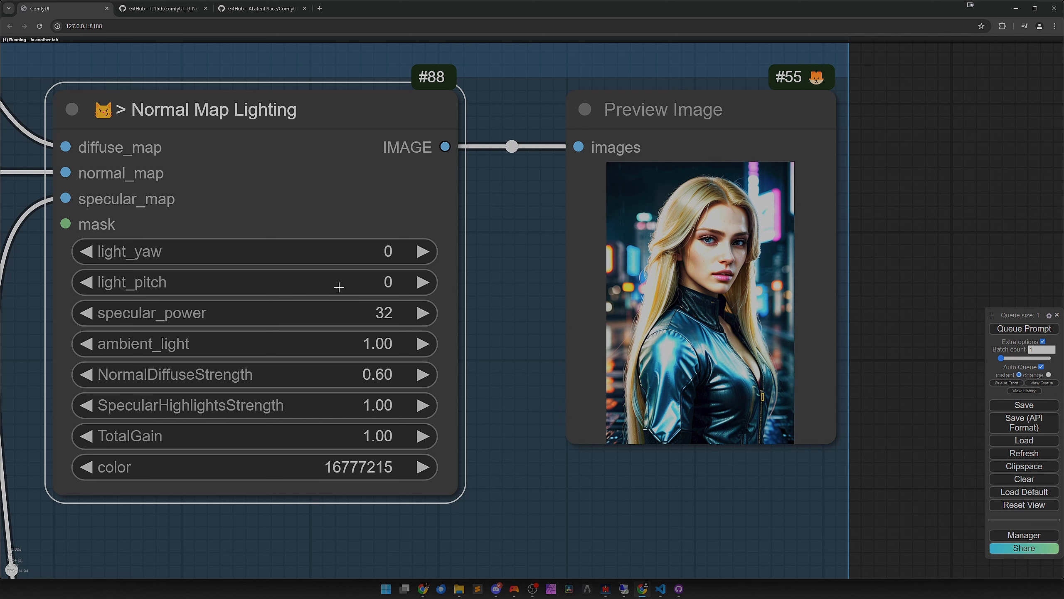
- Set light_yaw on Normal Map Lighting to 85
{"action": "left_click", "coordinate": [354, 253]}
{"action": "type", "text": "85"}
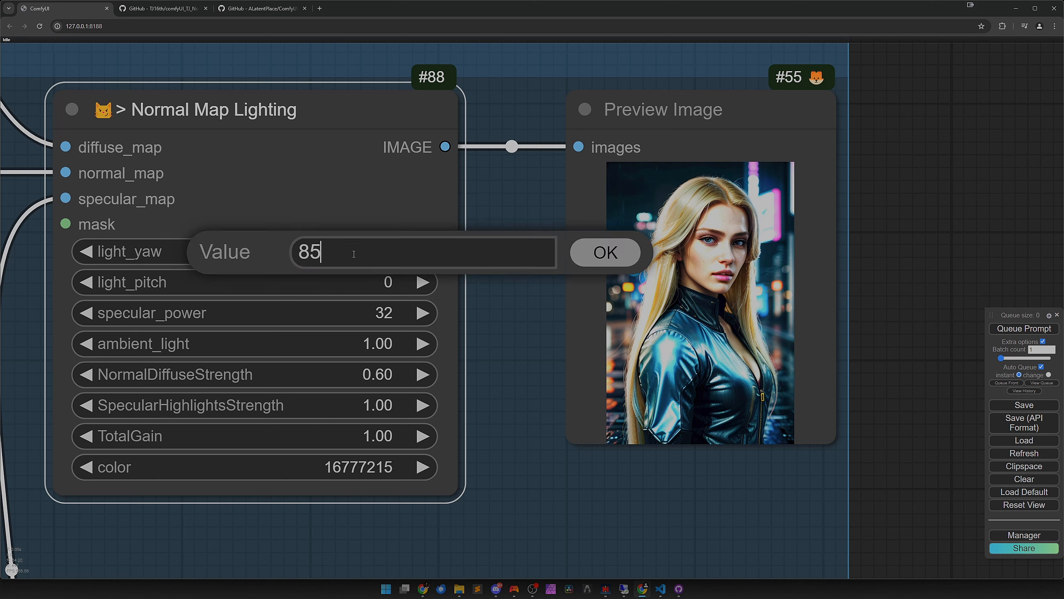
{"action": "key", "text": "Return"}
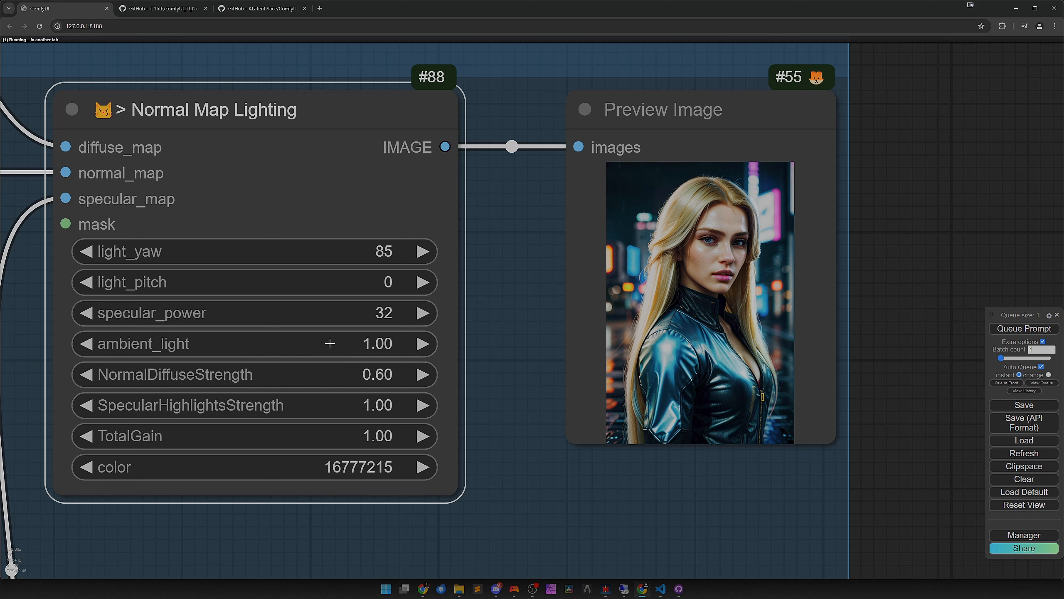
- Try ambient_light at 0.00 on Normal Map Lighting and restore it to 1.00
{"action": "left_click_drag", "start_coordinate": [329, 343], "coordinate": [226, 349]}
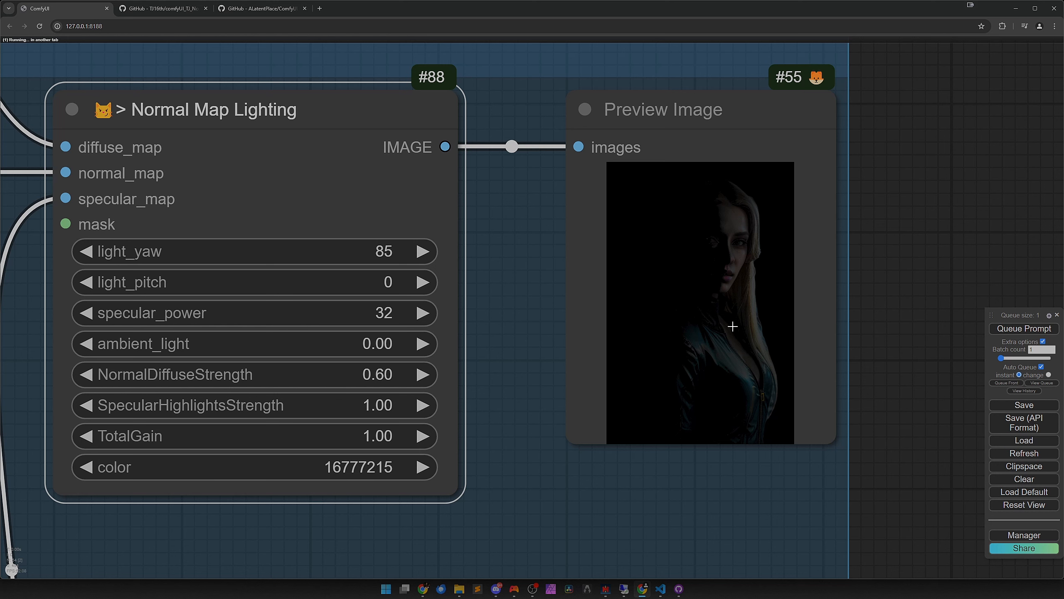
{"action": "left_click", "coordinate": [304, 345]}
{"action": "type", "text": "1"}
{"action": "key", "text": "Return"}
- Set NormalDiffuseStrength to 1.00, raise it to 5.00, and lower ambient_light to 0.00
{"action": "left_click", "coordinate": [241, 380]}
{"action": "type", "text": "1"}
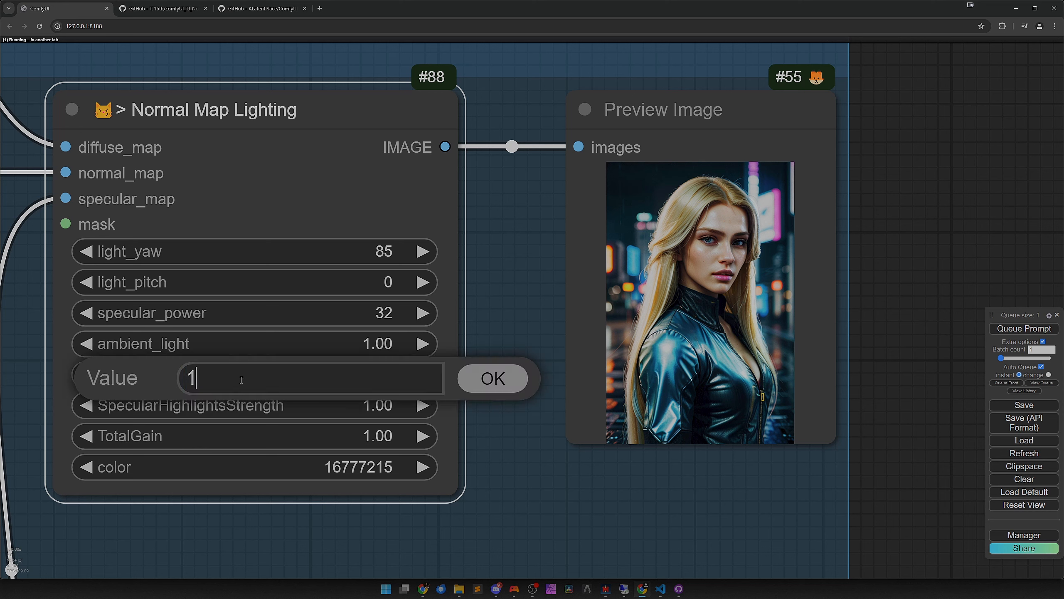
{"action": "key", "text": "Return"}
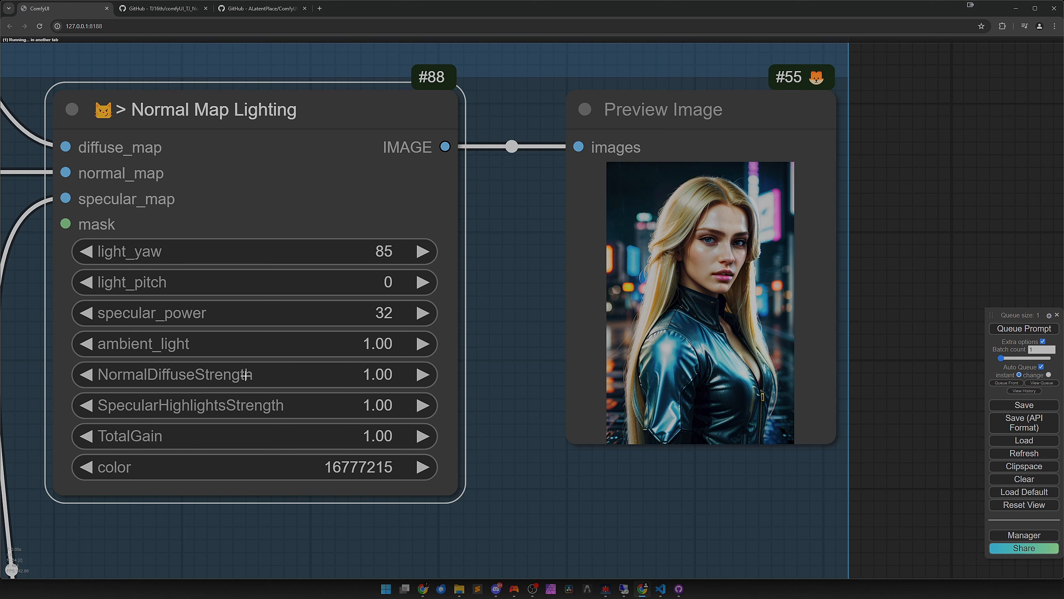
{"action": "left_click_drag", "start_coordinate": [250, 375], "coordinate": [423, 373]}
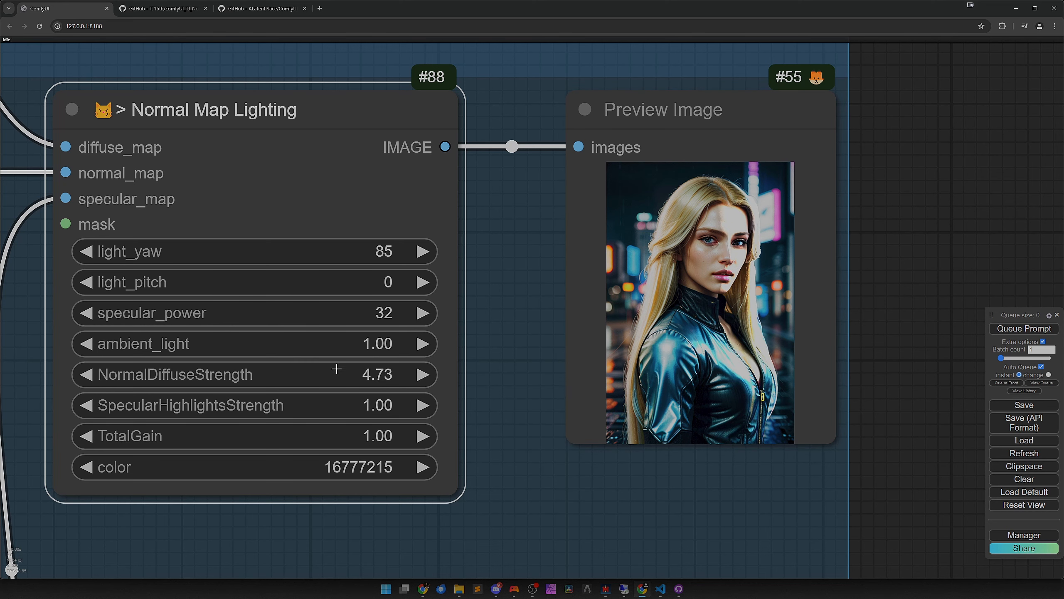
{"action": "left_click_drag", "start_coordinate": [322, 373], "coordinate": [213, 345]}
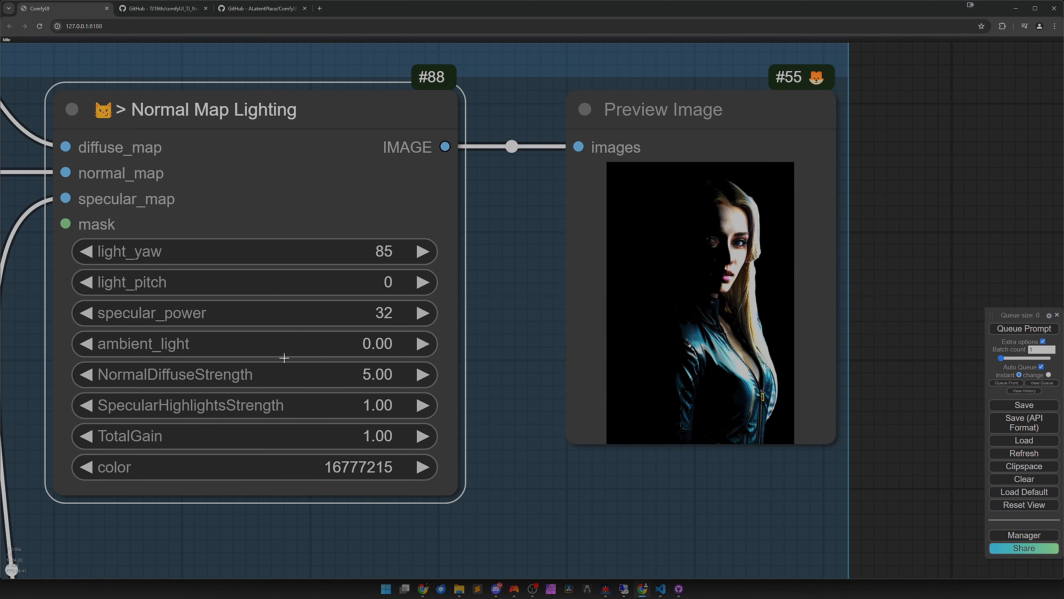
- Set ambient_light to 1.00 and NormalDiffuseStrength to 0.60 on Normal Map Lighting
{"action": "left_click", "coordinate": [282, 343]}
{"action": "type", "text": "1"}
{"action": "key", "text": "Return"}
{"action": "left_click", "coordinate": [298, 372]}
{"action": "type", "text": "0.6"}
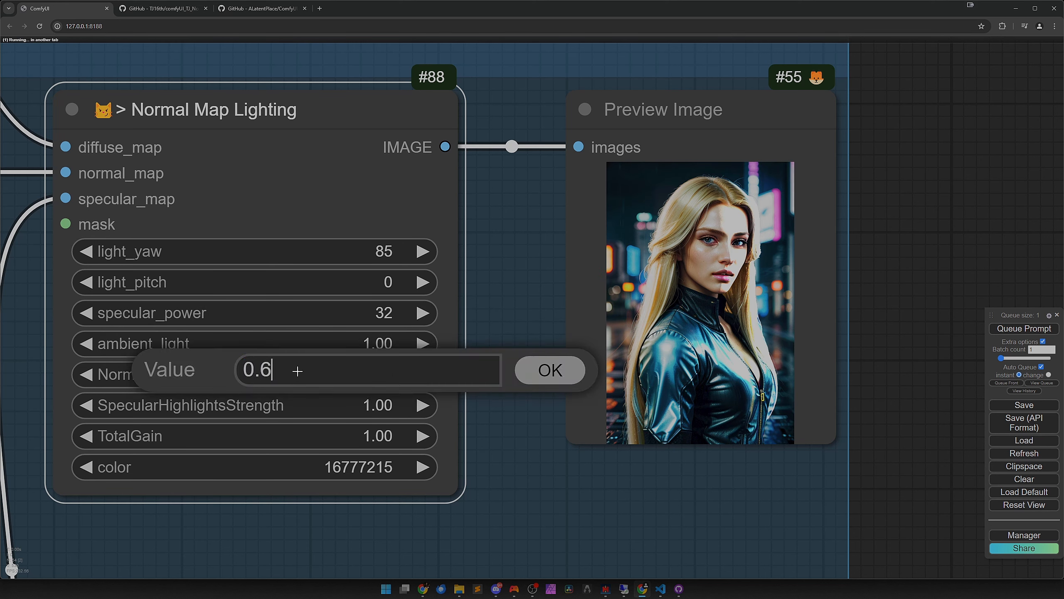
{"action": "key", "text": "Return"}
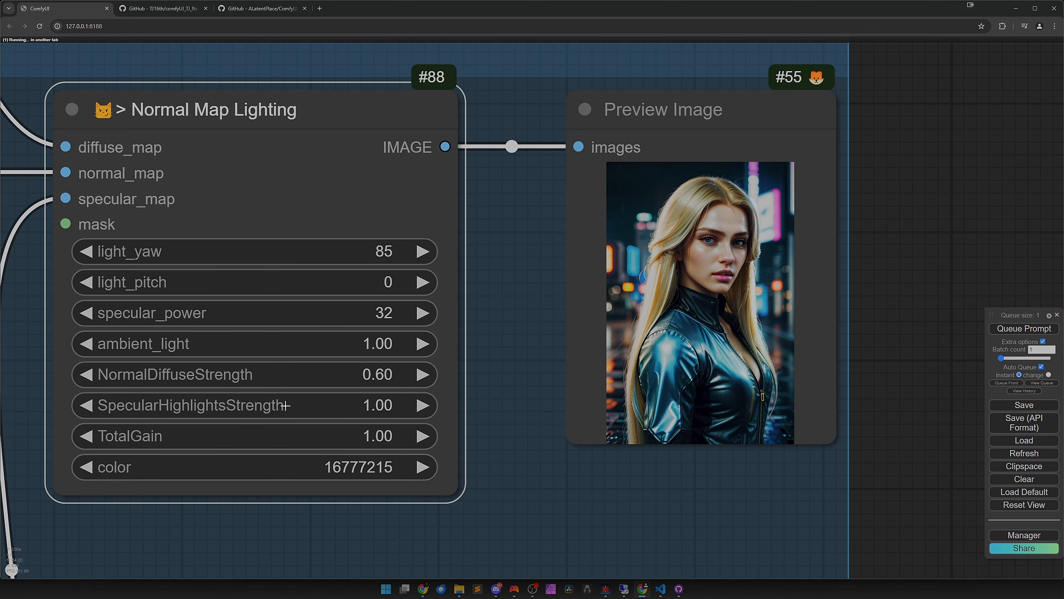
- Try a different SpecularHighlightsStrength on Normal Map Lighting and reset it to 1.00
{"action": "mouse_move", "coordinate": [283, 404]}
{"action": "left_mouse_down"}
{"action": "mouse_move", "coordinate": [192, 415]}
{"action": "mouse_move", "coordinate": [268, 404]}
{"action": "mouse_move", "coordinate": [341, 411]}
{"action": "mouse_move", "coordinate": [266, 412]}
{"action": "left_mouse_up"}
{"action": "left_click", "coordinate": [266, 413]}
{"action": "type", "text": "1"}
{"action": "key", "text": "Return"}
{"action": "scroll", "coordinate": [258, 527], "scroll_direction": "down", "scroll_amount": 3}
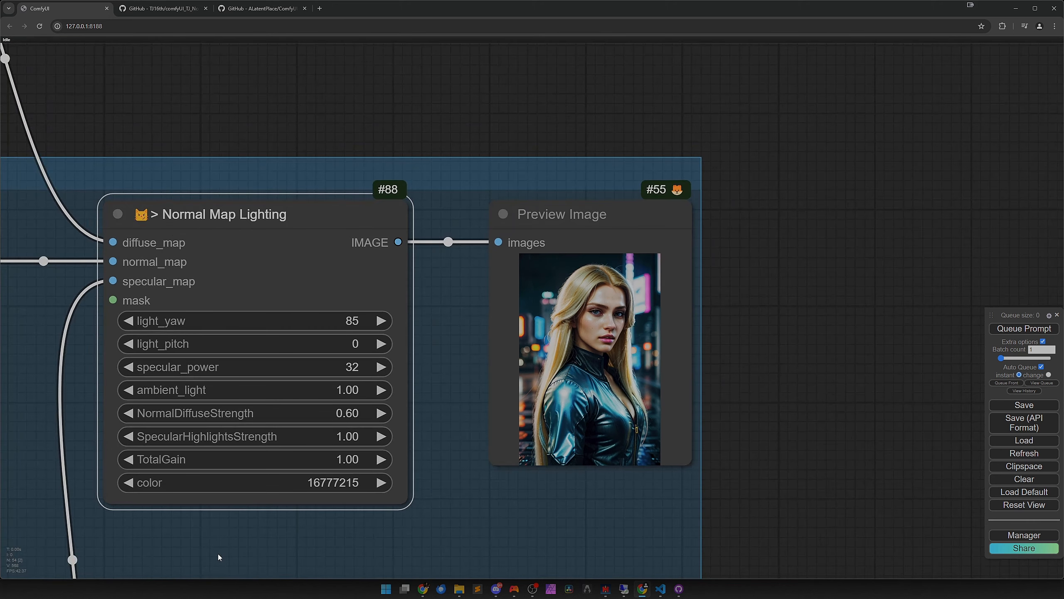
- Try adjusting TotalGain on Normal Map Lighting and return it to 1.00
{"action": "left_click_drag", "start_coordinate": [218, 554], "coordinate": [419, 176]}
{"action": "scroll", "coordinate": [418, 176], "scroll_direction": "down", "scroll_amount": 2}
{"action": "left_click_drag", "start_coordinate": [447, 262], "coordinate": [380, 528]}
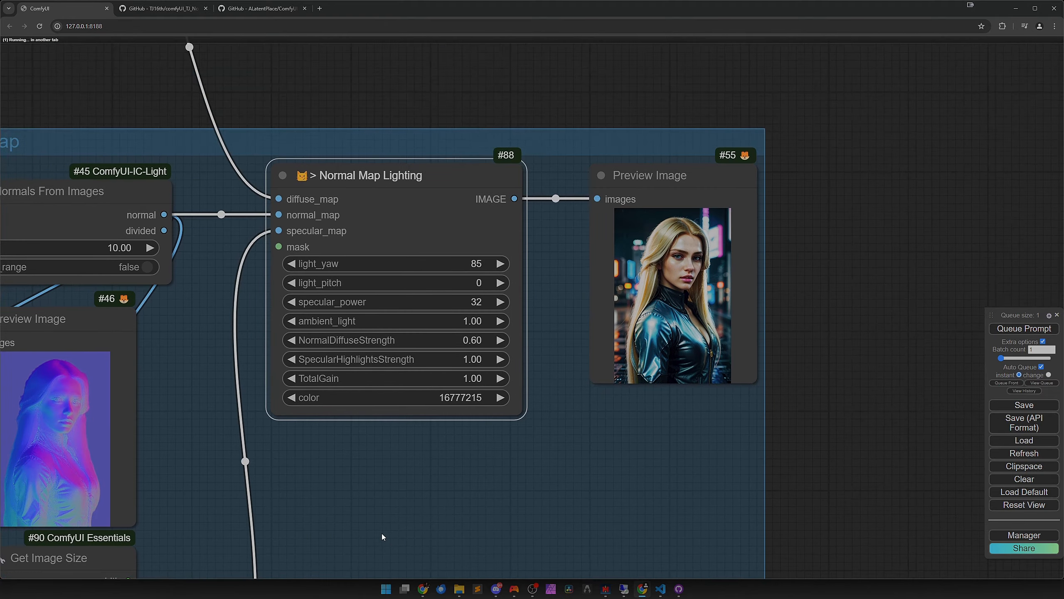
{"action": "scroll", "coordinate": [444, 461], "scroll_direction": "up", "scroll_amount": 3}
{"action": "left_click_drag", "start_coordinate": [446, 459], "coordinate": [421, 525]}
{"action": "scroll", "coordinate": [417, 518], "scroll_direction": "up", "scroll_amount": 1}
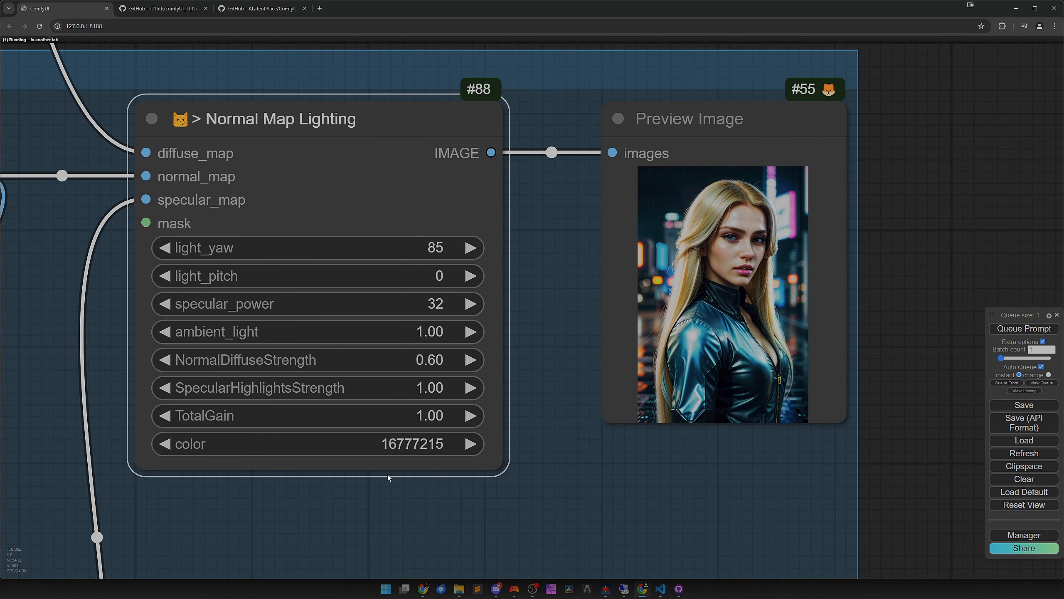
{"action": "mouse_move", "coordinate": [372, 415]}
{"action": "left_mouse_down"}
{"action": "mouse_move", "coordinate": [330, 418]}
{"action": "mouse_move", "coordinate": [371, 421]}
{"action": "left_mouse_up"}
{"action": "left_click", "coordinate": [467, 418]}
{"action": "left_click_drag", "start_coordinate": [309, 513], "coordinate": [363, 490]}
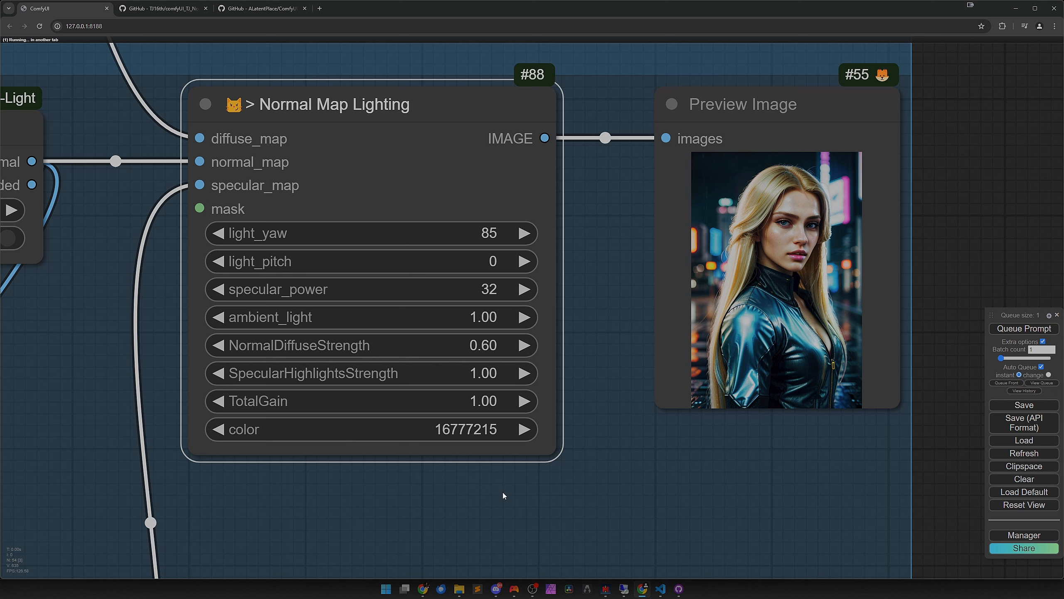
- Convert the EmptyImage node's color widget to an input
{"action": "scroll", "coordinate": [444, 516], "scroll_direction": "down", "scroll_amount": 5}
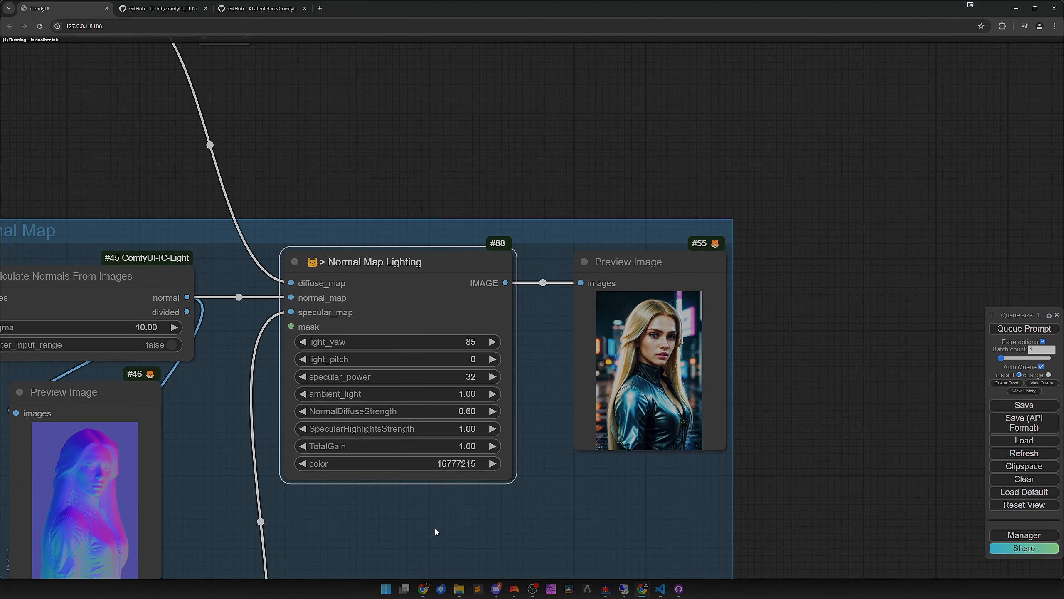
{"action": "left_click_drag", "start_coordinate": [421, 491], "coordinate": [493, 334]}
{"action": "scroll", "coordinate": [492, 335], "scroll_direction": "down", "scroll_amount": 2}
{"action": "left_click_drag", "start_coordinate": [364, 524], "coordinate": [642, 414]}
{"action": "scroll", "coordinate": [400, 443], "scroll_direction": "up", "scroll_amount": 1}
{"action": "scroll", "coordinate": [397, 449], "scroll_direction": "up", "scroll_amount": 1}
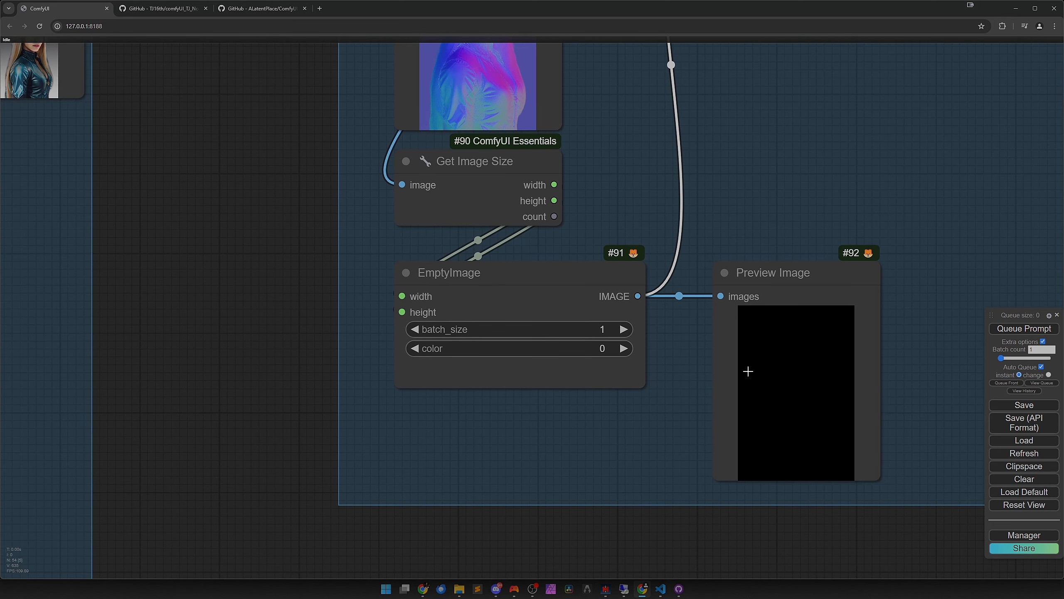
{"action": "left_click", "coordinate": [524, 310]}
{"action": "right_click", "coordinate": [524, 311]}
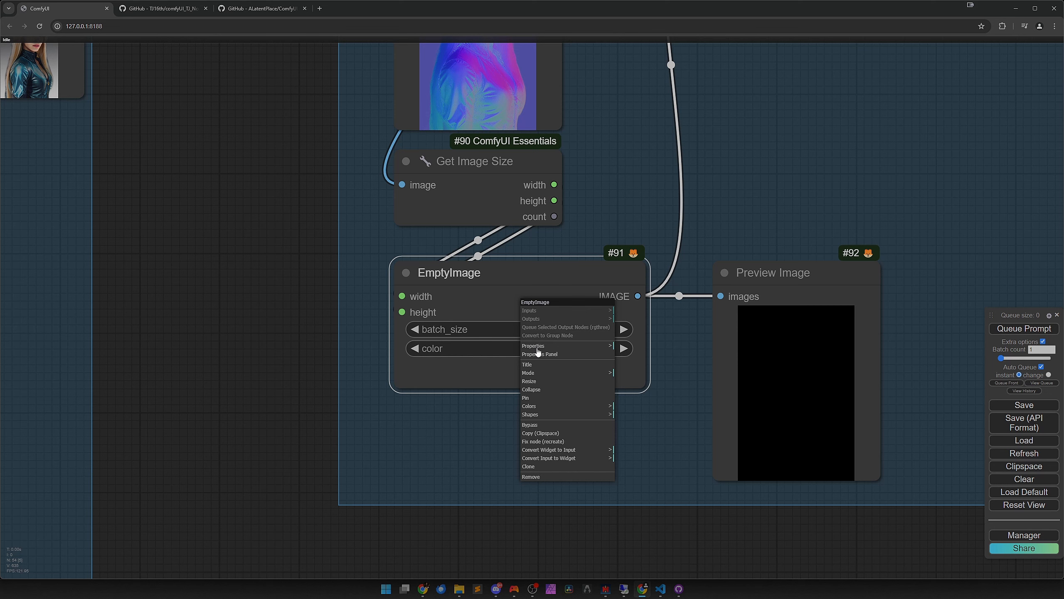
{"action": "left_click", "coordinate": [549, 450]}
{"action": "left_click", "coordinate": [655, 456]}
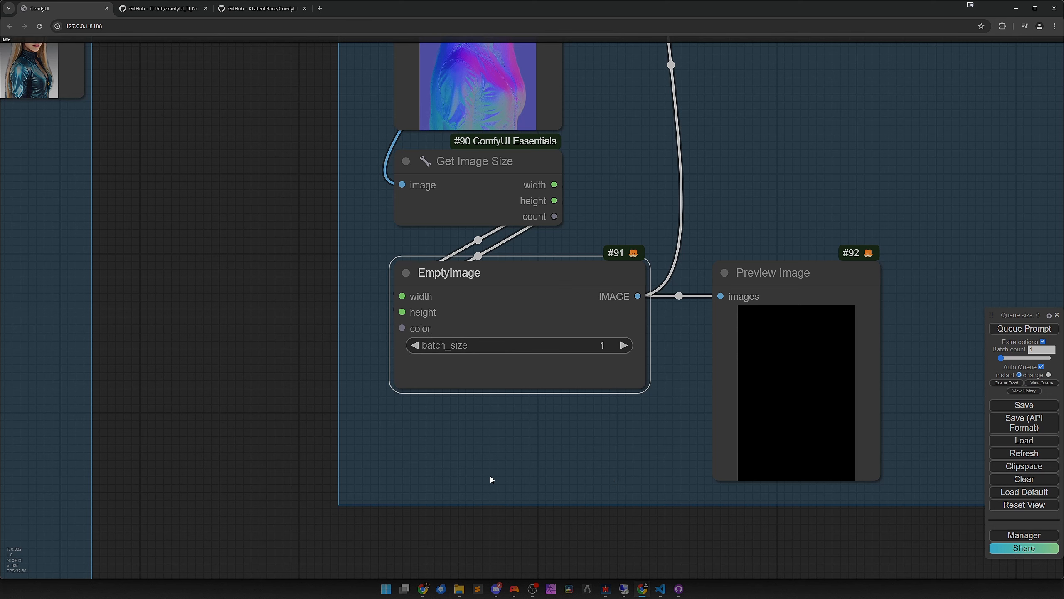
- Search the node list for "> rgb" and add a > RGB Color node below EmptyImage
{"action": "double_click", "coordinate": [468, 383]}
{"action": "type", "text": "> rbg"}
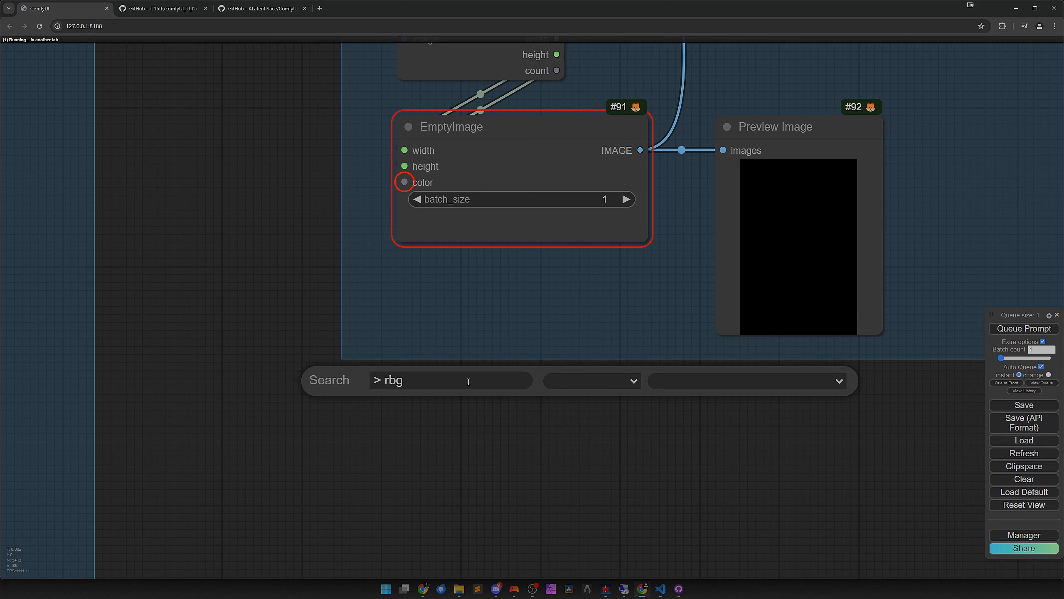
{"action": "key", "text": "BackSpace"}
{"action": "key", "text": "BackSpace"}
{"action": "key", "text": "BackSpace"}
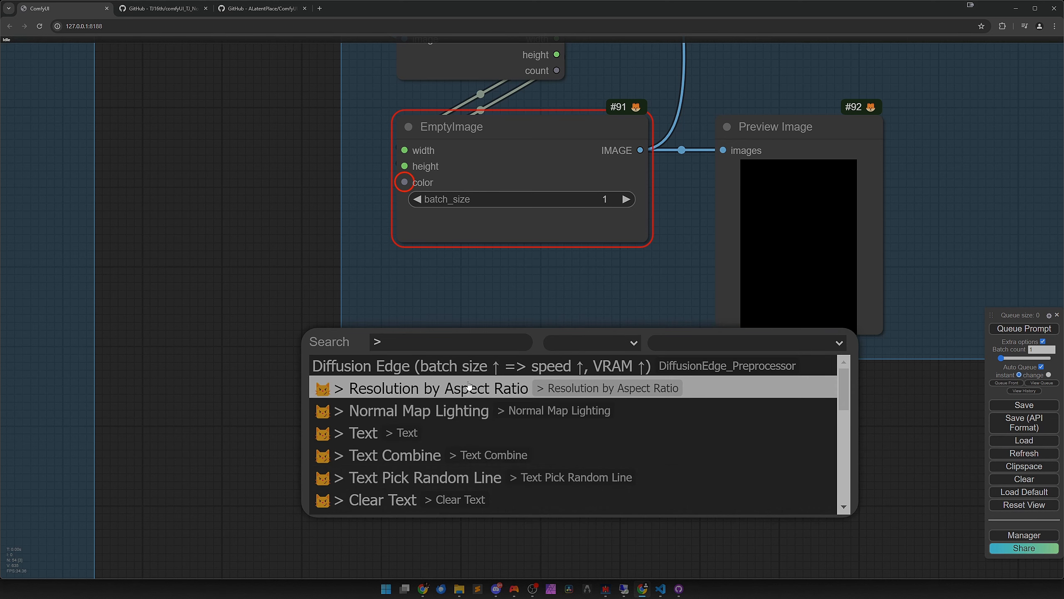
{"action": "key", "text": "BackSpace"}
{"action": "type", "text": ">rgb"}
{"action": "type", "text": "gb"}
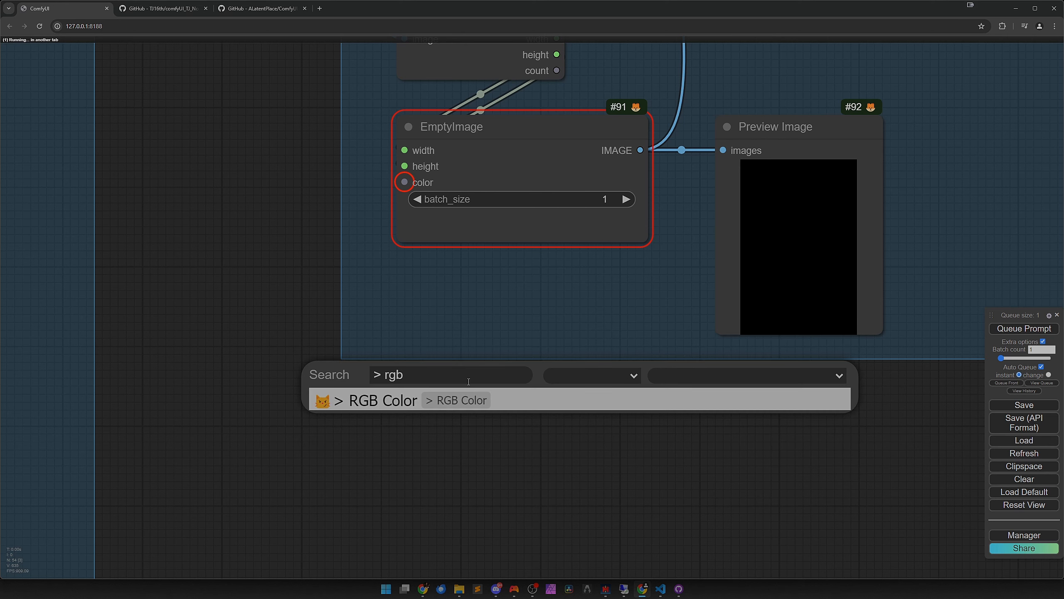
{"action": "key", "text": "Return"}
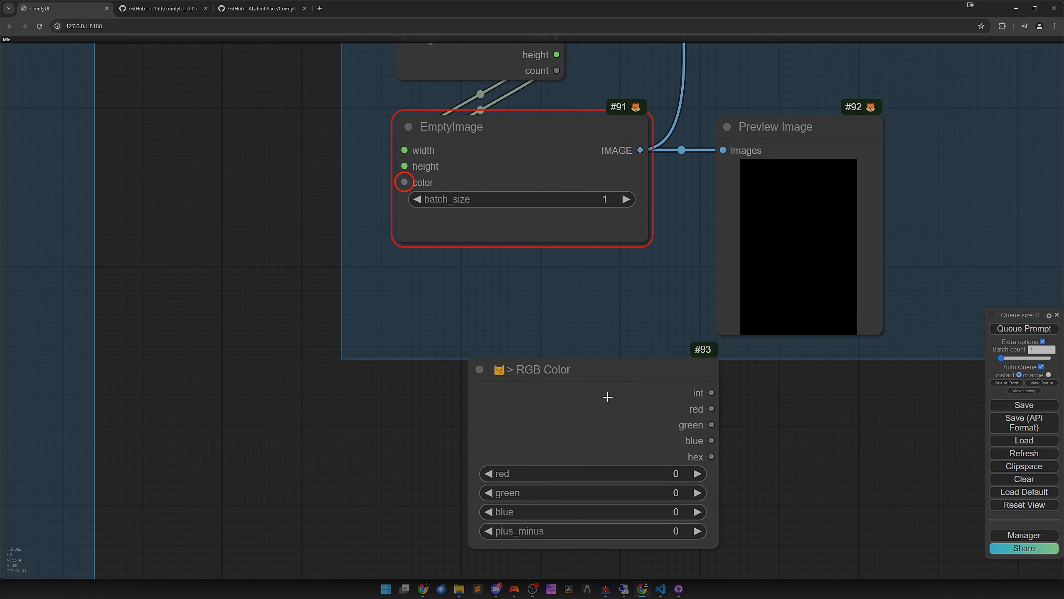
- Place the RGB Color node beside EmptyImage and connect its int output to EmptyImage's color input
{"action": "left_click_drag", "start_coordinate": [606, 397], "coordinate": [266, 153]}
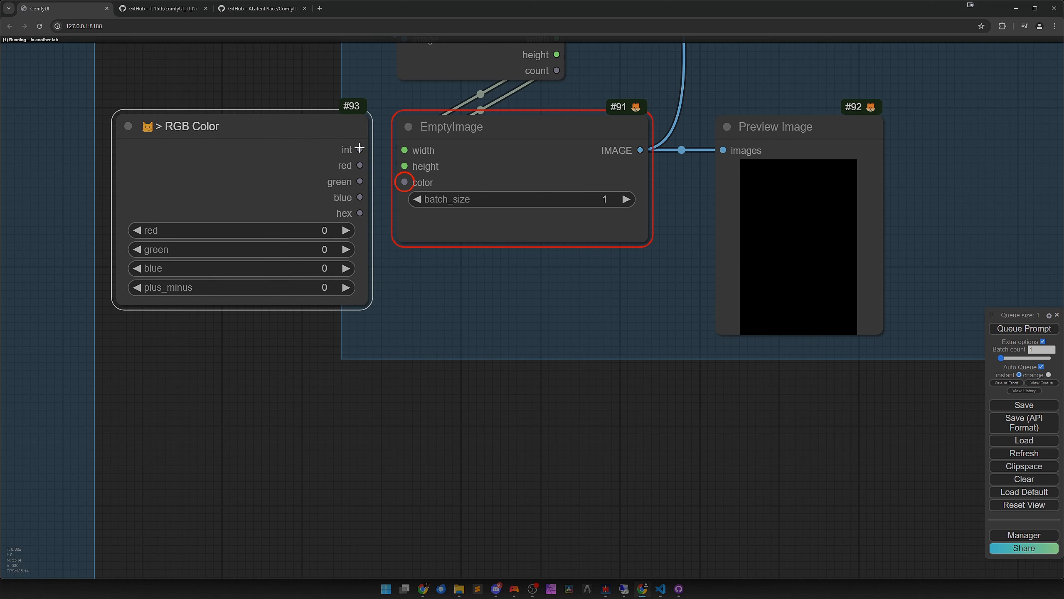
{"action": "left_click_drag", "start_coordinate": [404, 181], "coordinate": [405, 182]}
{"action": "left_click_drag", "start_coordinate": [286, 185], "coordinate": [263, 187]}
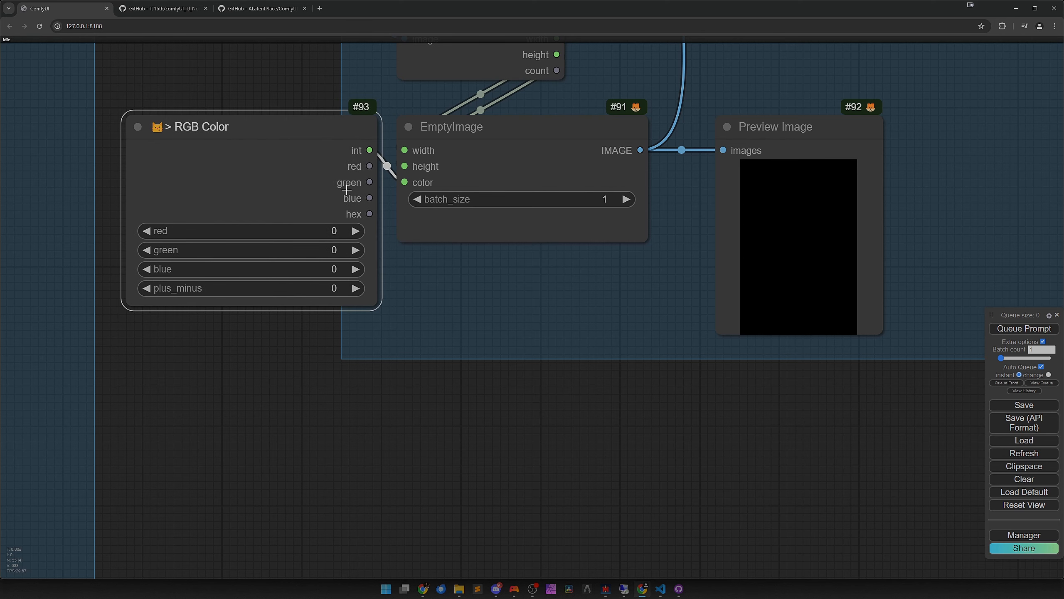
{"action": "left_click", "coordinate": [749, 199]}
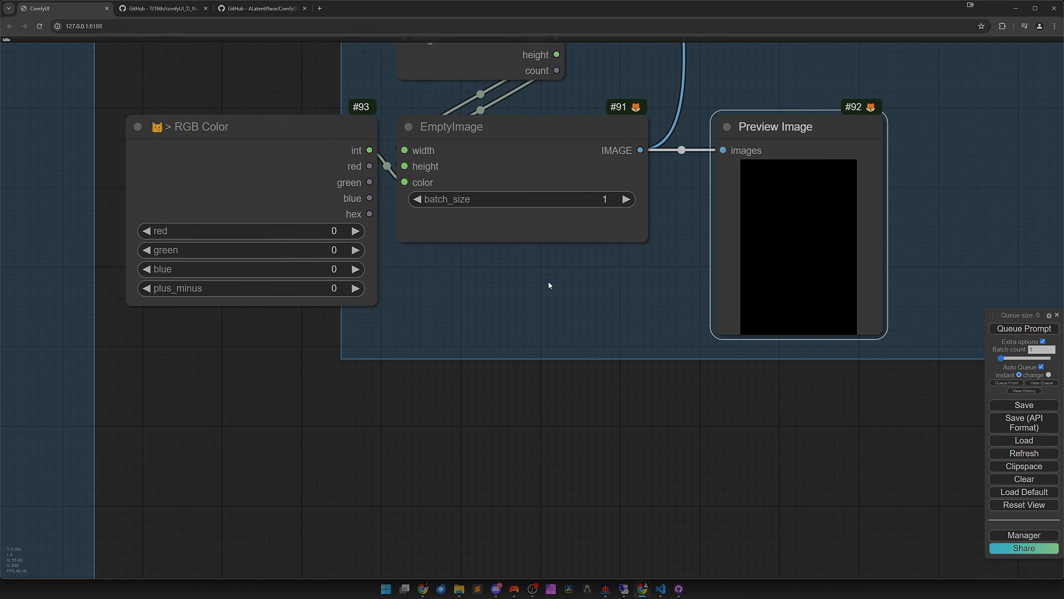
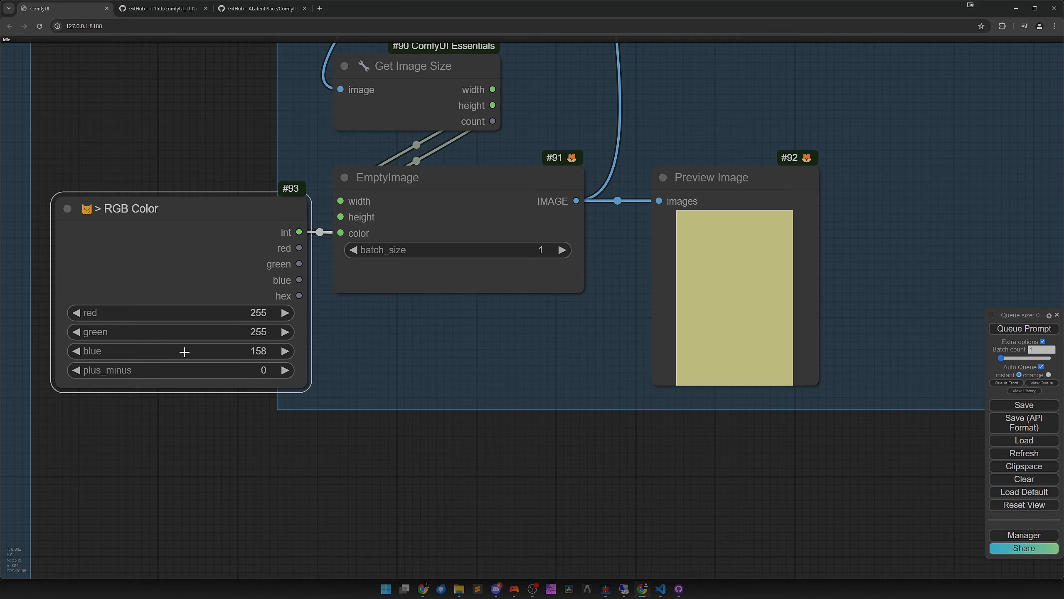
- Undo the last blue value change on the RGB Color node that feeds EmptyImage
{"action": "key", "text": "ctrl+z"}
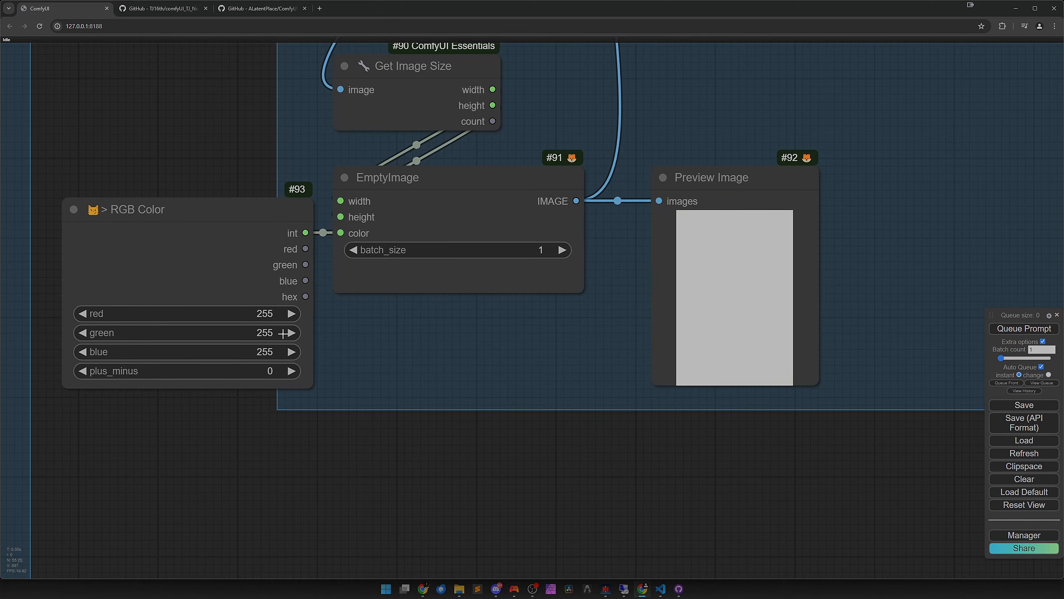
{"action": "scroll", "coordinate": [320, 360], "scroll_direction": "down", "scroll_amount": 3}
{"action": "left_click_drag", "start_coordinate": [544, 250], "coordinate": [425, 501]}
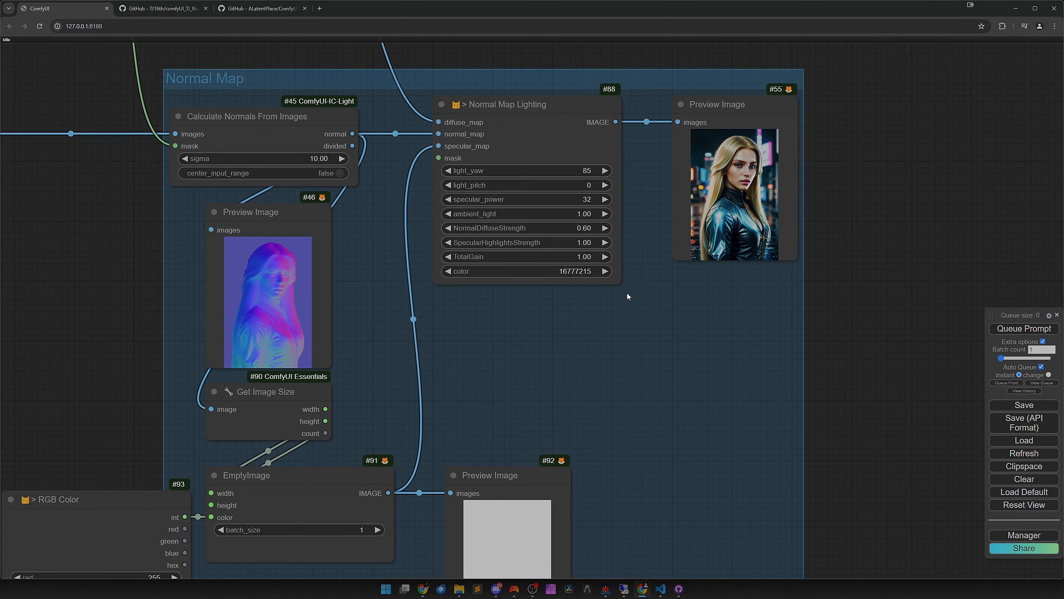
- Try SpecularHighlightsStrength 5.00 with light_yaw at about -38 on Normal Map Lighting, and return light_yaw to 85
{"action": "left_click_drag", "start_coordinate": [628, 277], "coordinate": [511, 379]}
{"action": "scroll", "coordinate": [550, 312], "scroll_direction": "up", "scroll_amount": 10}
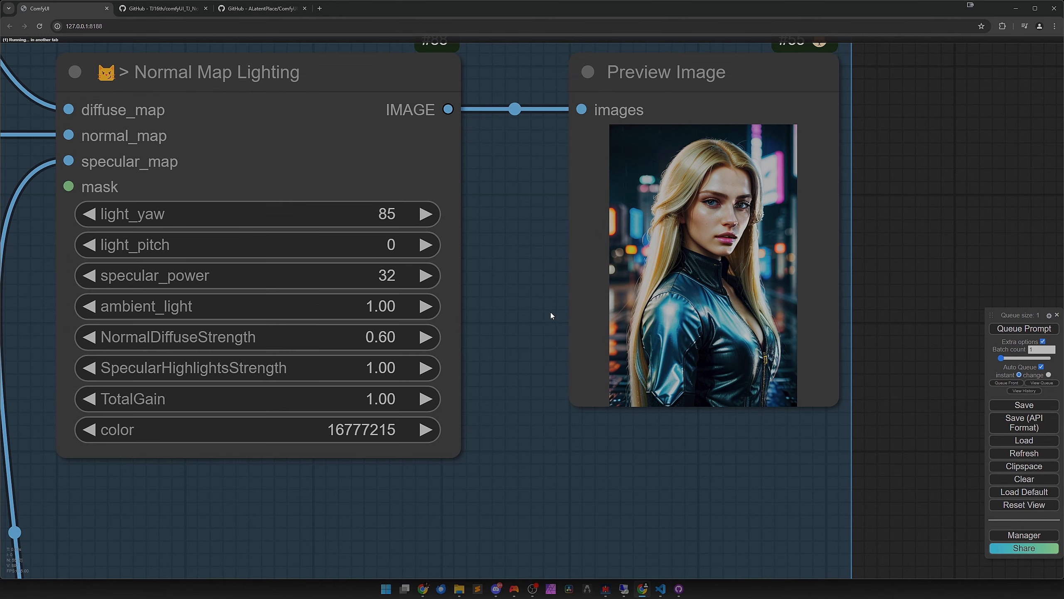
{"action": "scroll", "coordinate": [689, 281], "scroll_direction": "up", "scroll_amount": 2}
{"action": "scroll", "coordinate": [749, 238], "scroll_direction": "down", "scroll_amount": 2}
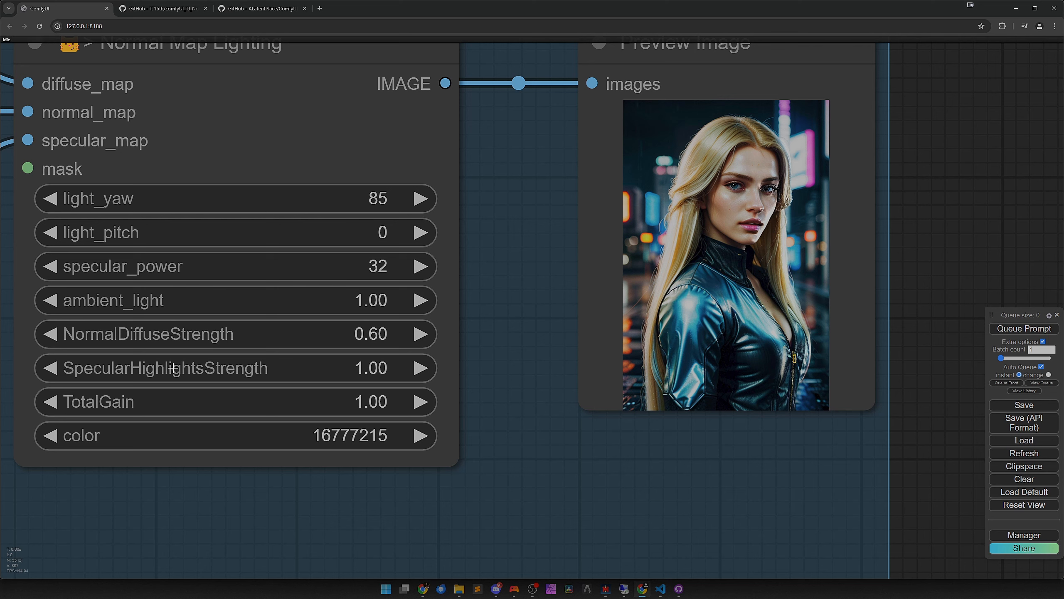
{"action": "left_click_drag", "start_coordinate": [173, 367], "coordinate": [370, 367]}
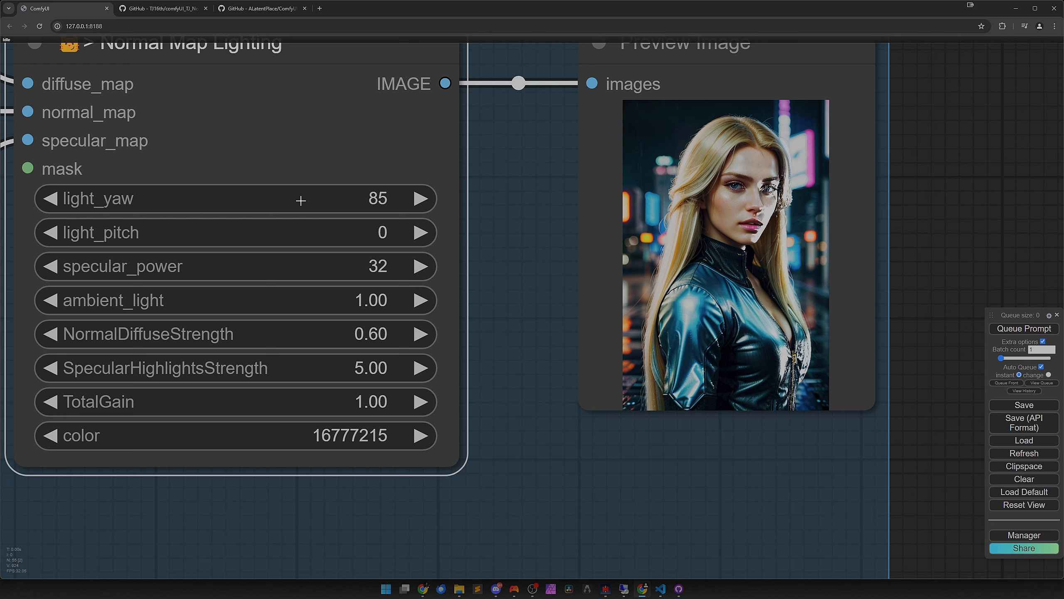
{"action": "left_click_drag", "start_coordinate": [303, 199], "coordinate": [253, 201]}
{"action": "left_click", "coordinate": [253, 202]}
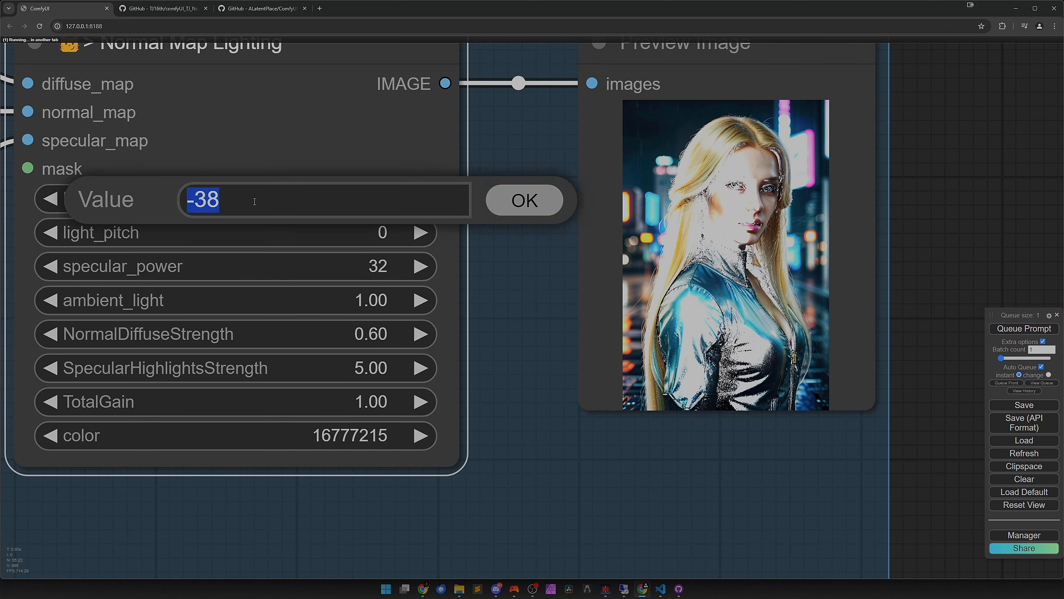
{"action": "type", "text": "85"}
{"action": "key", "text": "Return"}
- Set SpecularHighlightsStrength on Normal Map Lighting to 0.2
{"action": "left_click", "coordinate": [284, 376]}
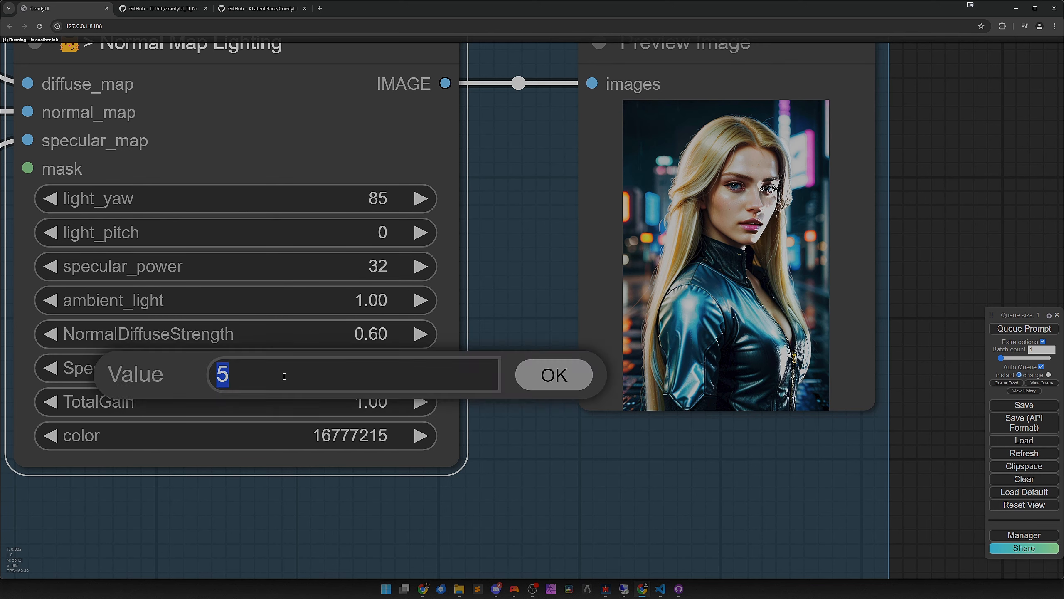
{"action": "type", "text": "0.2"}
{"action": "key", "text": "Return"}
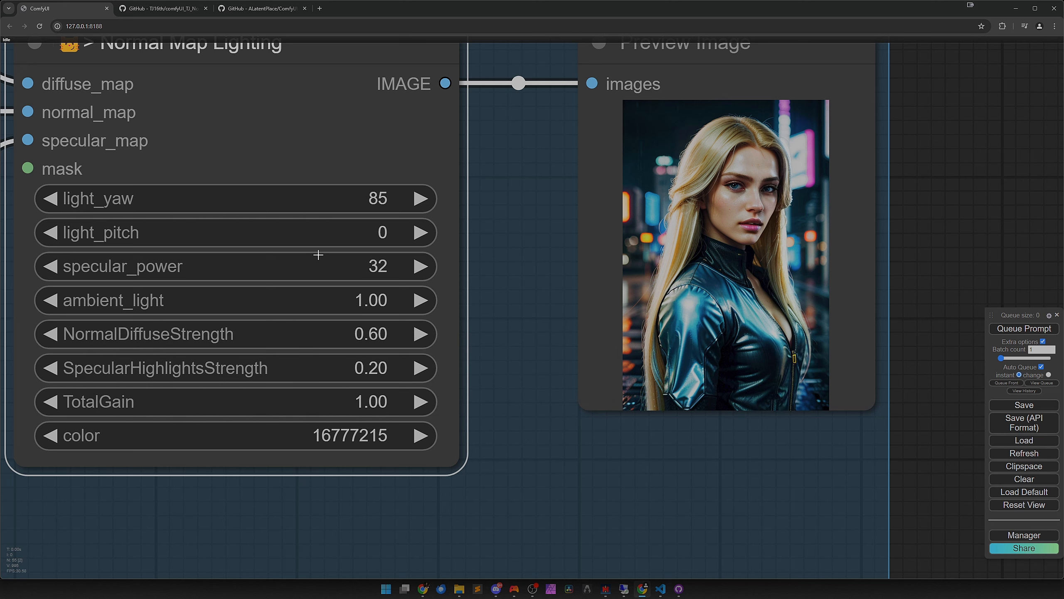
- Try a lower light_yaw on Normal Map Lighting and return it to 85
{"action": "left_click_drag", "start_coordinate": [316, 202], "coordinate": [271, 202]}
{"action": "left_click", "coordinate": [270, 201]}
{"action": "type", "text": "85"}
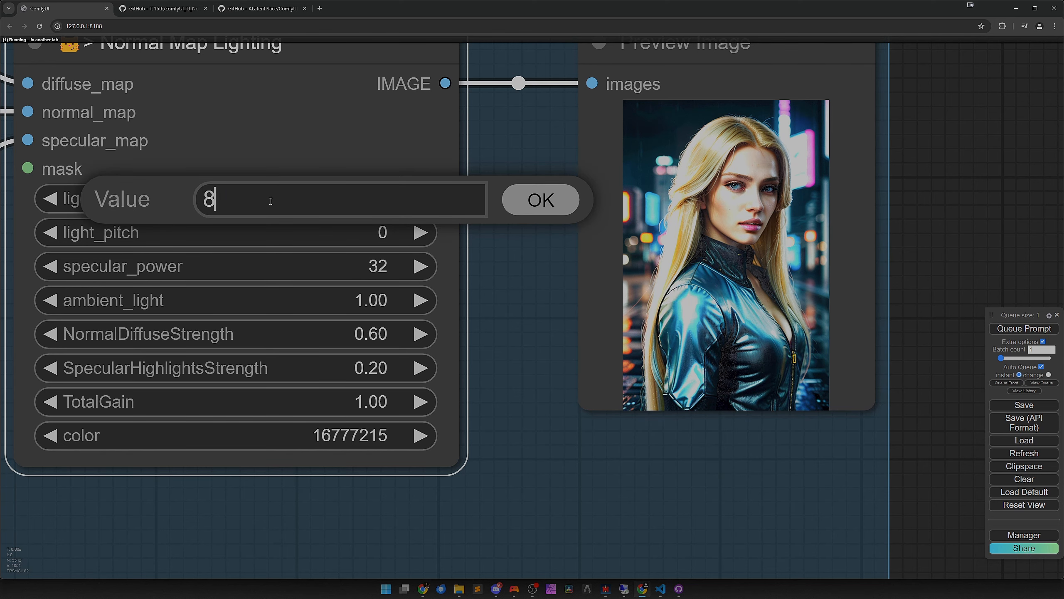
{"action": "key", "text": "Return"}
- Convert the color widget of the Normal Map Lighting node to an input
{"action": "scroll", "coordinate": [278, 296], "scroll_direction": "down", "scroll_amount": 4}
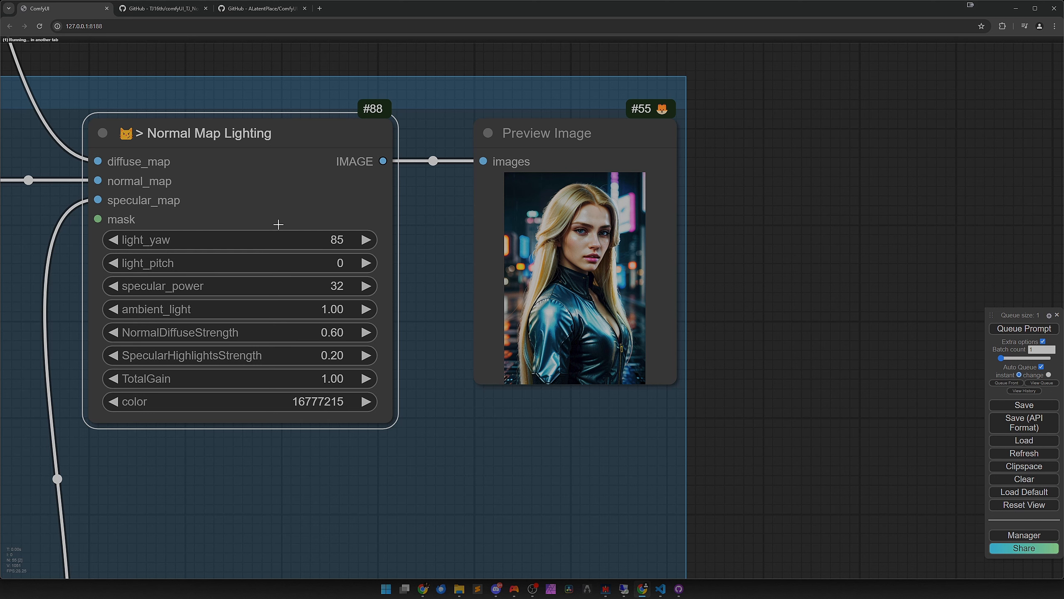
{"action": "right_click", "coordinate": [278, 195]}
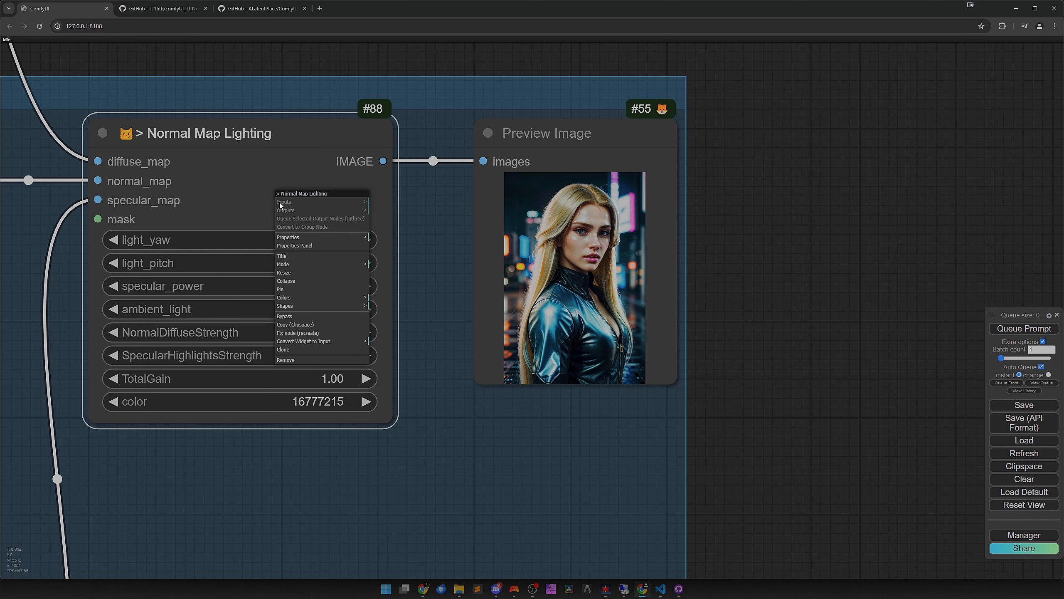
{"action": "left_click", "coordinate": [300, 342]}
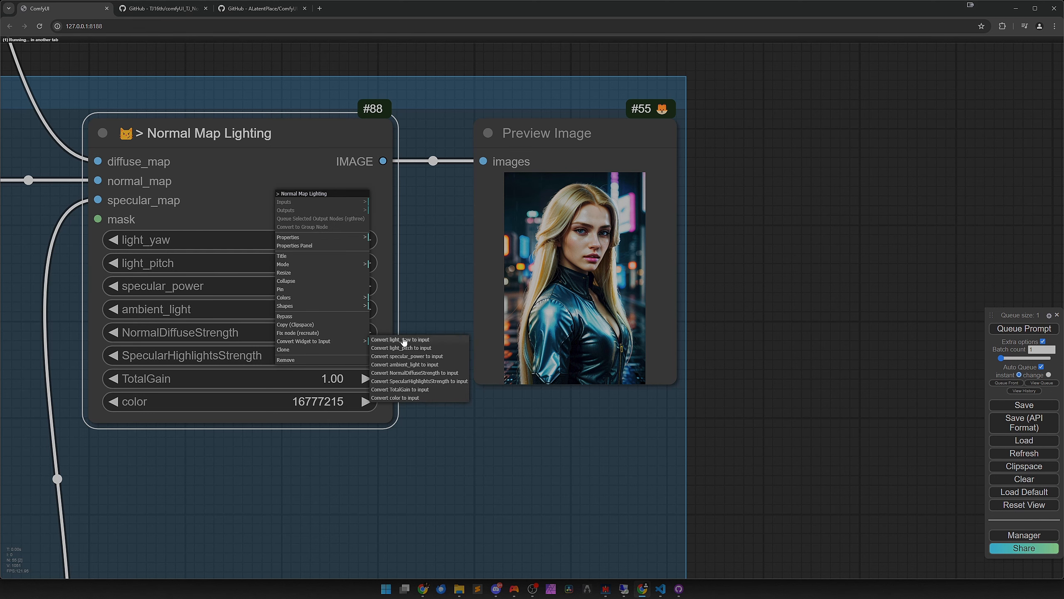
{"action": "left_click", "coordinate": [418, 398]}
- Search the node list for "rgb" and add a > RGB Color node near the upper edge of the Normal Map group
{"action": "left_click_drag", "start_coordinate": [256, 363], "coordinate": [467, 444]}
{"action": "scroll", "coordinate": [411, 350], "scroll_direction": "down", "scroll_amount": 4}
{"action": "left_click_drag", "start_coordinate": [440, 339], "coordinate": [448, 385]}
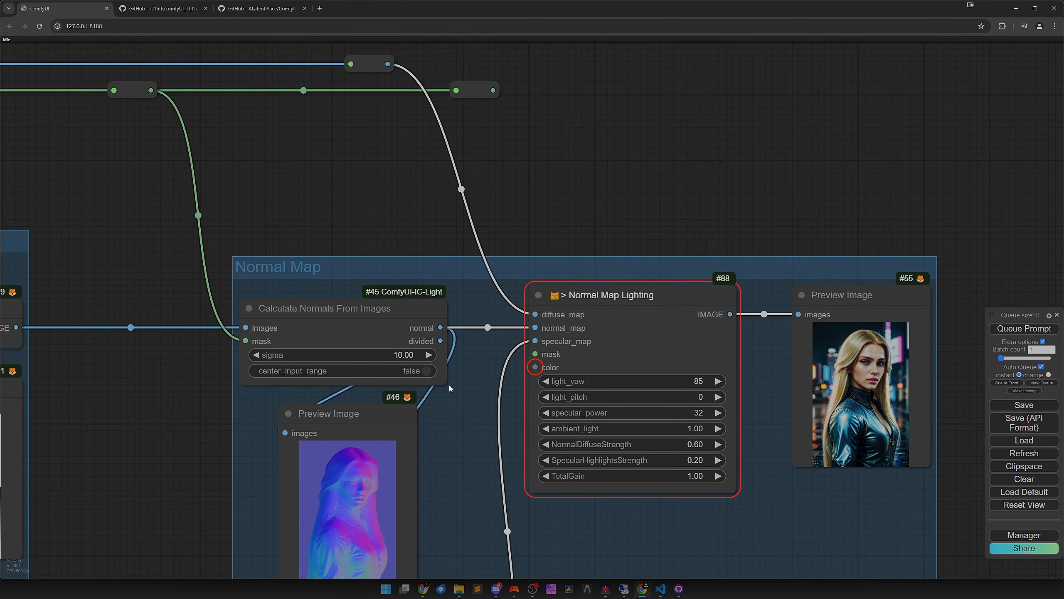
{"action": "double_click", "coordinate": [379, 213]}
{"action": "type", "text": "rgb"}
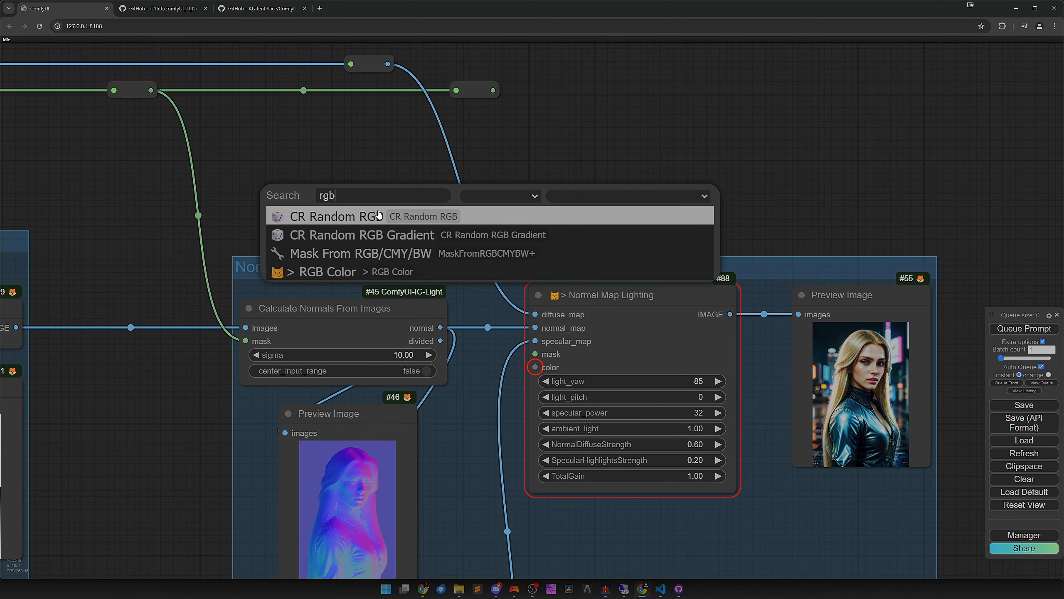
{"action": "key", "text": "Down"}
{"action": "key", "text": "Down"}
{"action": "key", "text": "Down"}
{"action": "key", "text": "Return"}
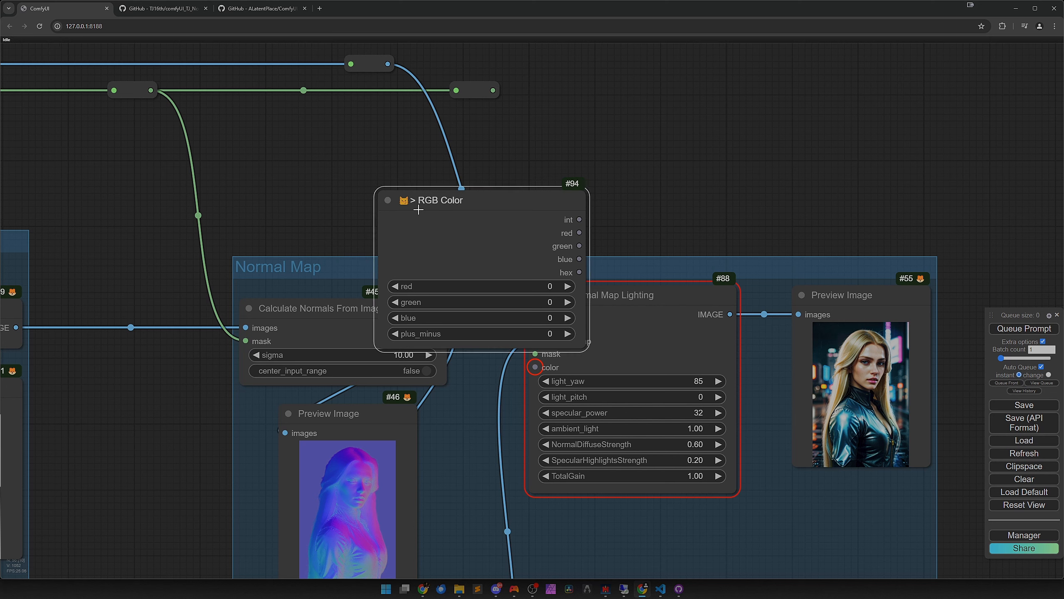
- Connect the new RGB Color node's int output to Normal Map Lighting's color input, and set its red value to 255
{"action": "left_click_drag", "start_coordinate": [427, 206], "coordinate": [311, 144]}
{"action": "left_click_drag", "start_coordinate": [438, 145], "coordinate": [536, 367]}
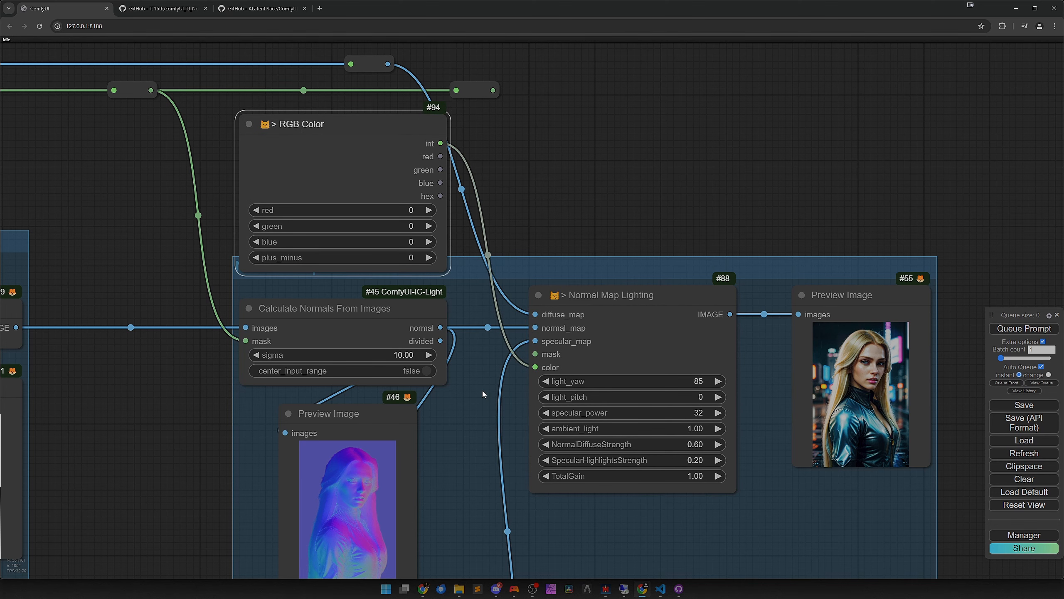
{"action": "left_click_drag", "start_coordinate": [303, 210], "coordinate": [429, 212]}
- Try NormalDiffuseStrength at 1.98 and 1.0 on Normal Map Lighting while sweeping light_yaw to about -8 and -92
{"action": "scroll", "coordinate": [780, 451], "scroll_direction": "up", "scroll_amount": 7}
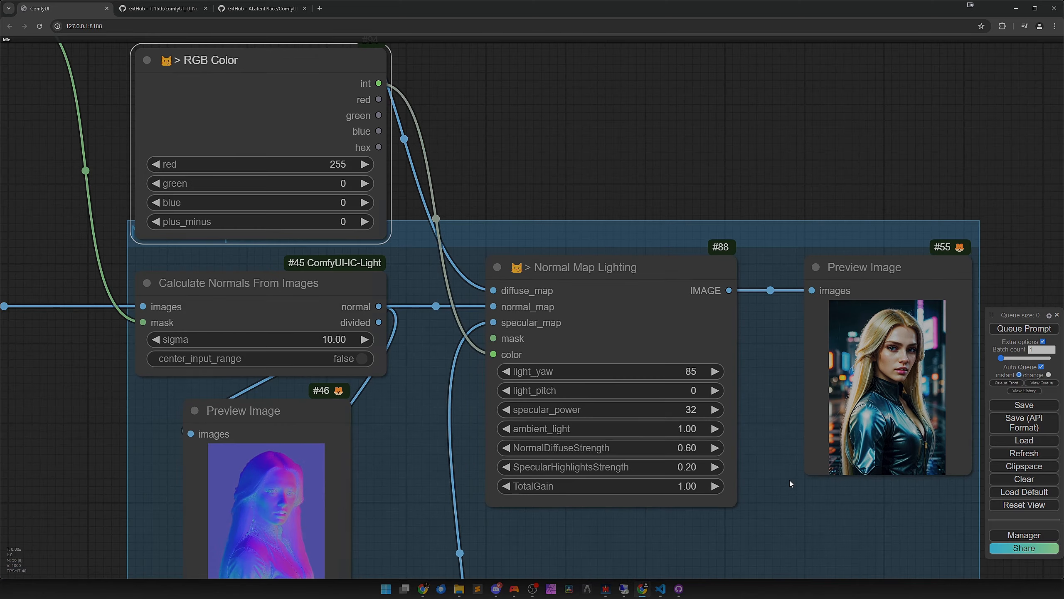
{"action": "left_click_drag", "start_coordinate": [780, 451], "coordinate": [628, 434]}
{"action": "mouse_move", "coordinate": [436, 415]}
{"action": "left_mouse_down"}
{"action": "mouse_move", "coordinate": [416, 414]}
{"action": "mouse_move", "coordinate": [430, 418]}
{"action": "left_mouse_up"}
{"action": "left_click_drag", "start_coordinate": [460, 294], "coordinate": [418, 294]}
{"action": "left_click", "coordinate": [417, 416]}
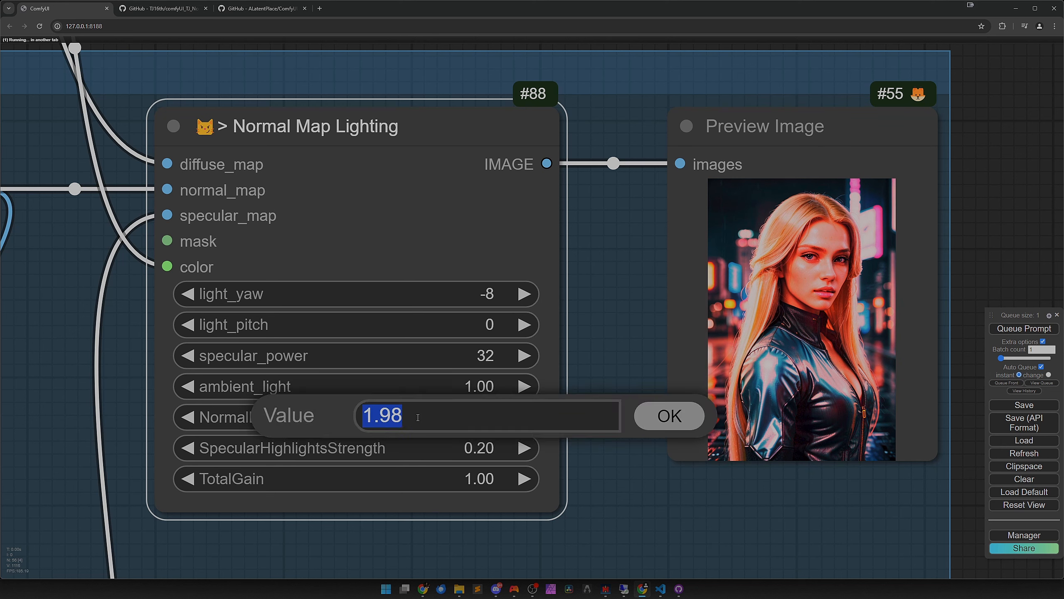
{"action": "type", "text": "1.0"}
{"action": "key", "text": "Return"}
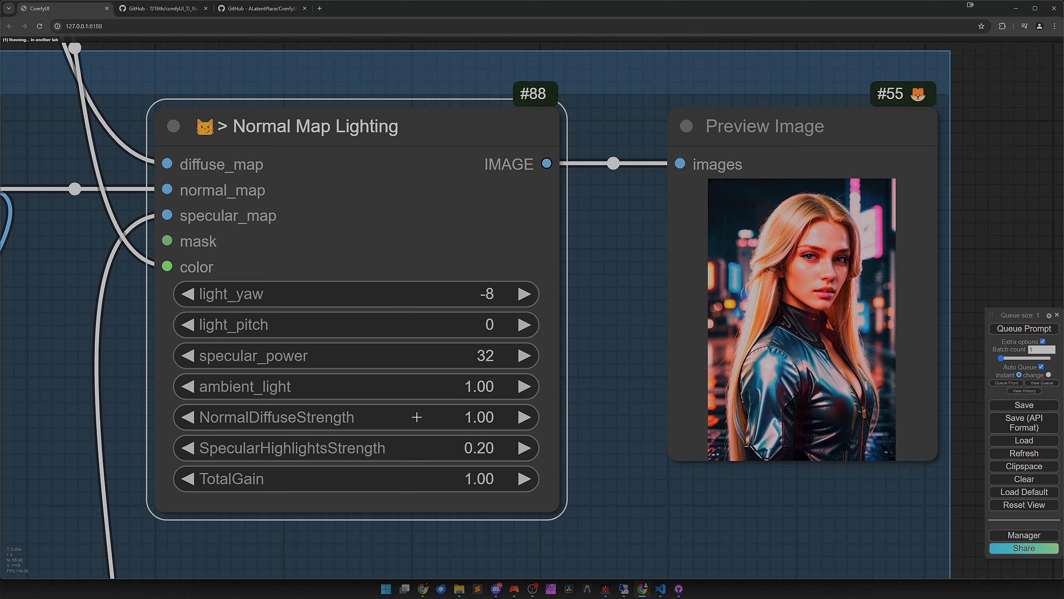
{"action": "left_click_drag", "start_coordinate": [437, 295], "coordinate": [406, 291]}
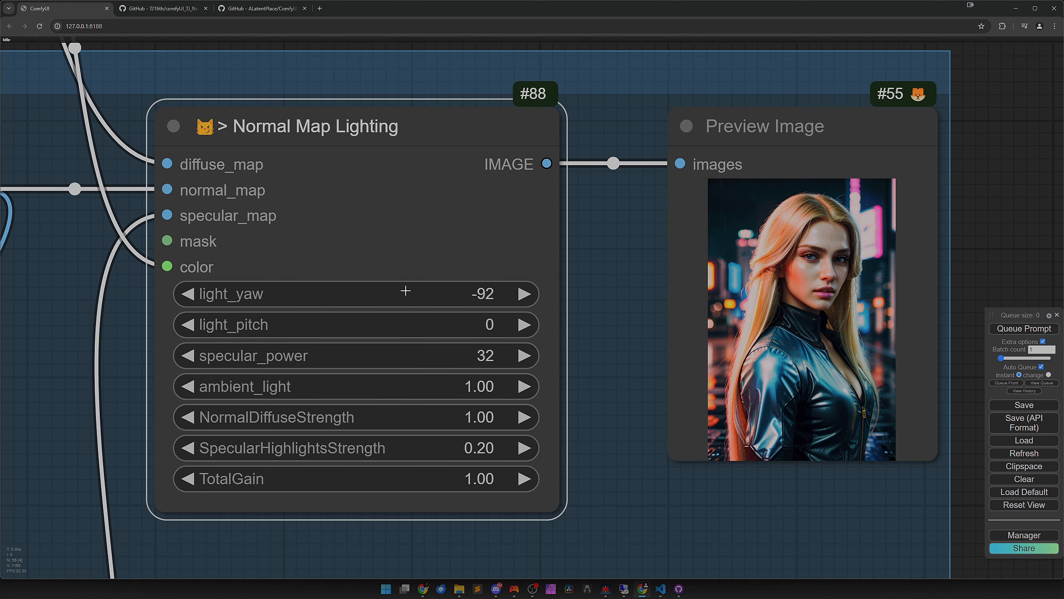
- Return NormalDiffuseStrength to 0.6 and light_yaw to 85 on Normal Map Lighting
{"action": "left_click", "coordinate": [396, 420]}
{"action": "type", "text": "0.6"}
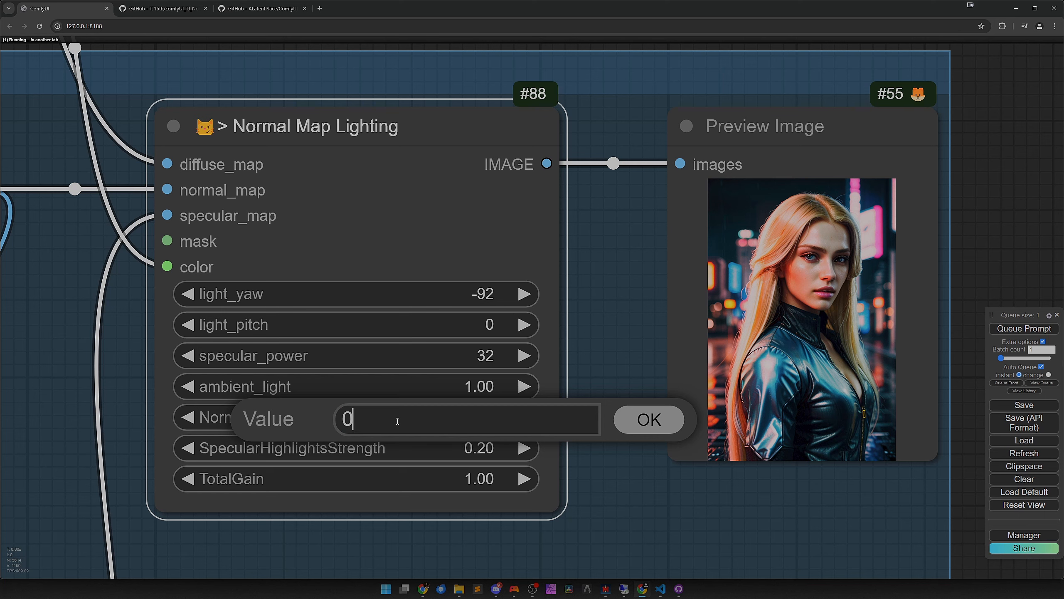
{"action": "key", "text": "Return"}
{"action": "left_click", "coordinate": [431, 296]}
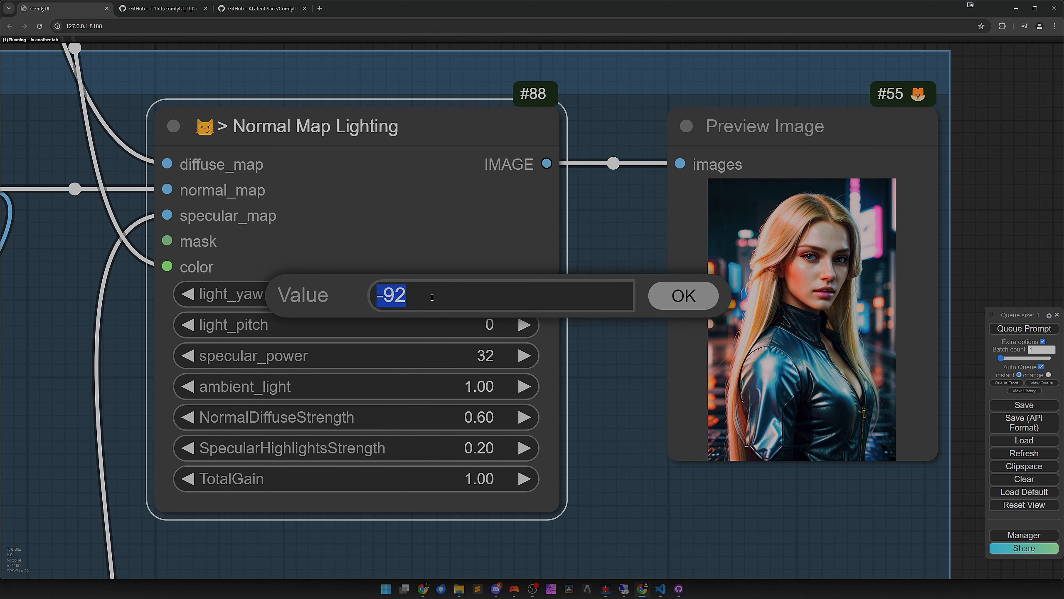
{"action": "type", "text": "85"}
{"action": "key", "text": "Return"}
- Inspect the relit preview image, try ambient_light at 0.00, and set ambient_light to 0.9 on Normal Map Lighting
{"action": "scroll", "coordinate": [800, 288], "scroll_direction": "up", "scroll_amount": 10}
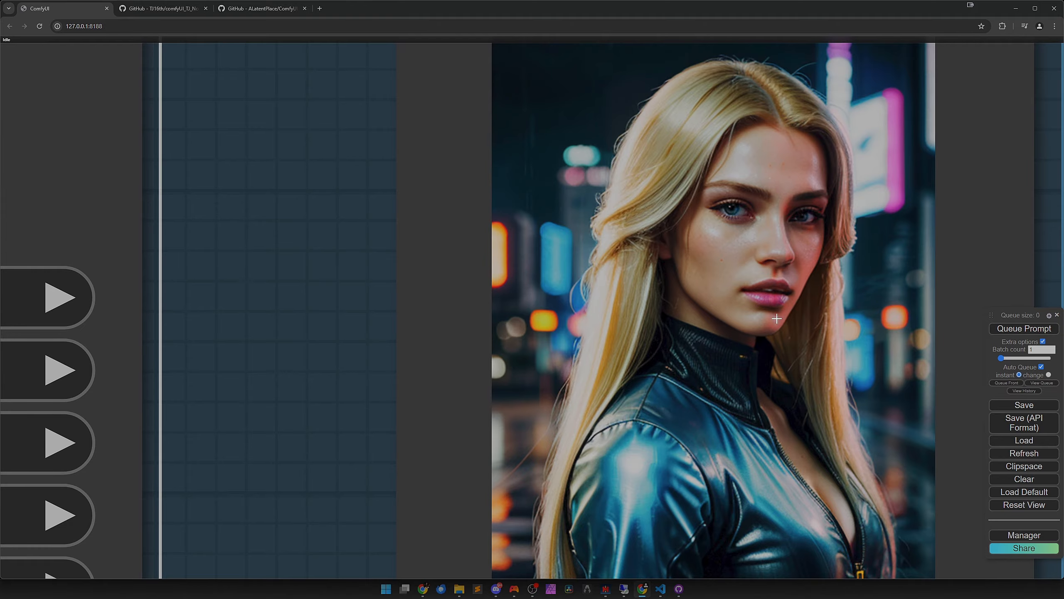
{"action": "scroll", "coordinate": [737, 293], "scroll_direction": "down", "scroll_amount": 8}
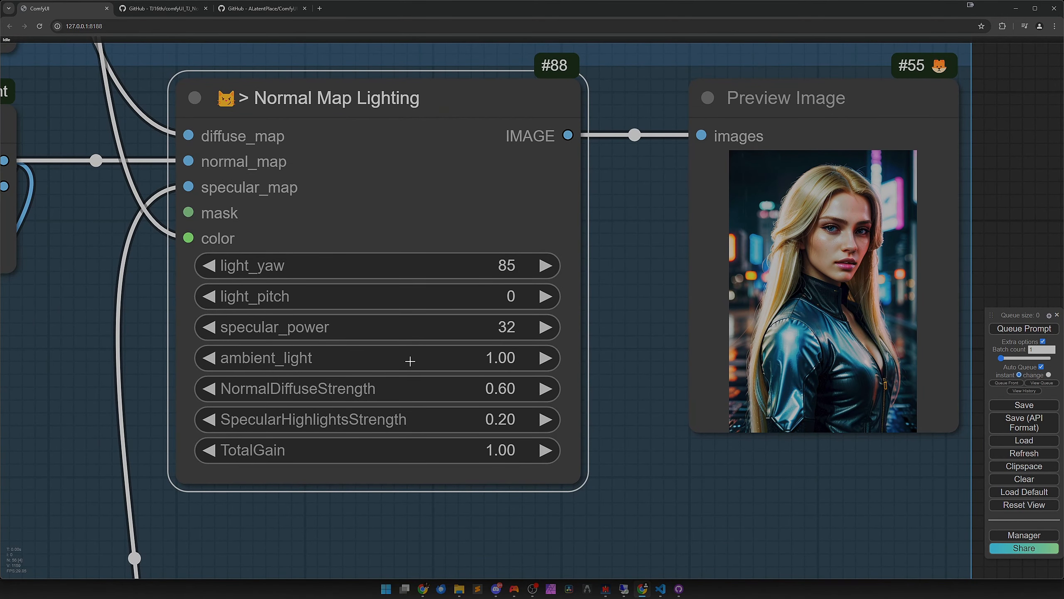
{"action": "left_click_drag", "start_coordinate": [409, 358], "coordinate": [291, 358]}
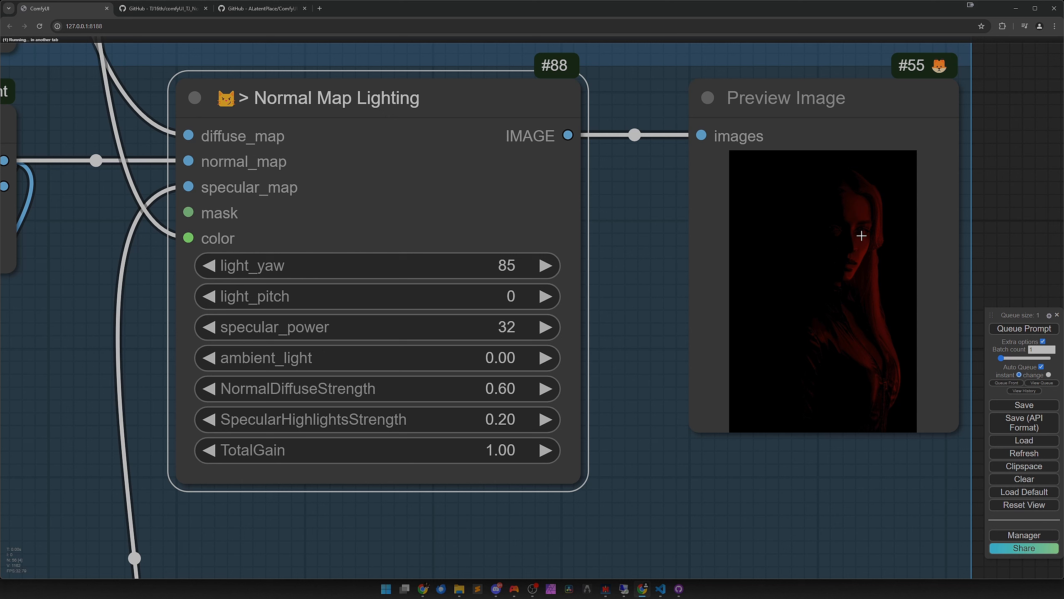
{"action": "left_click", "coordinate": [411, 357]}
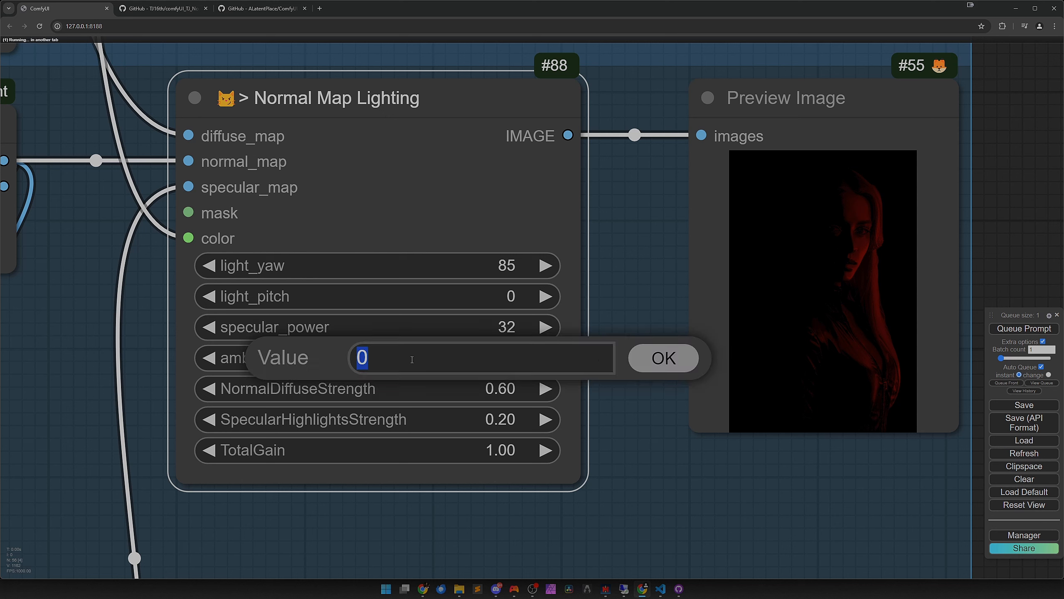
{"action": "type", "text": "0.9"}
{"action": "key", "text": "Return"}
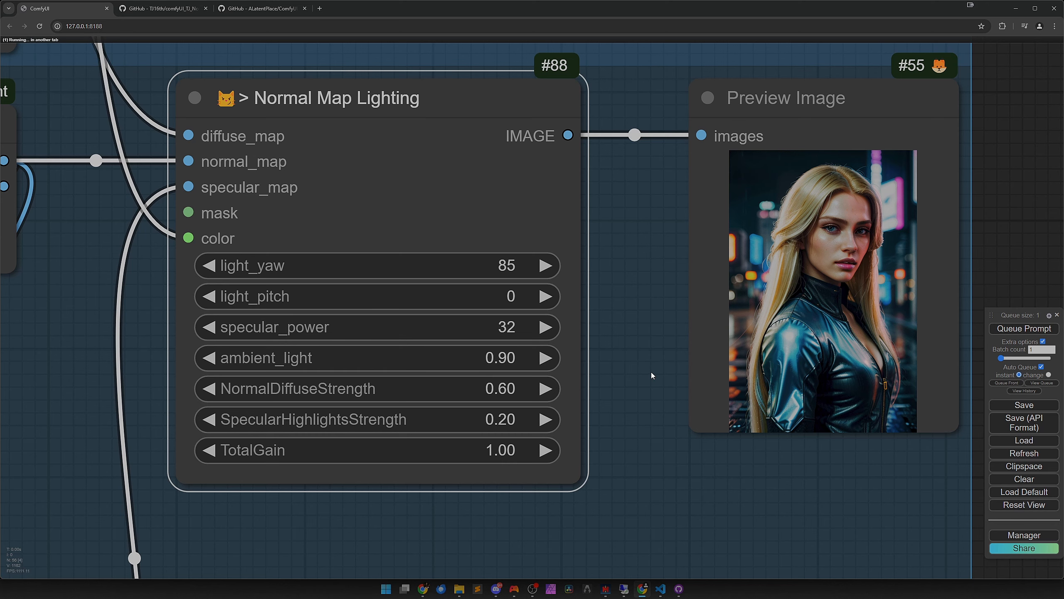
- Change the light color to blue on the RGB Color node feeding Normal Map Lighting, with red 0 and blue 255
{"action": "scroll", "coordinate": [651, 369], "scroll_direction": "down", "scroll_amount": 4}
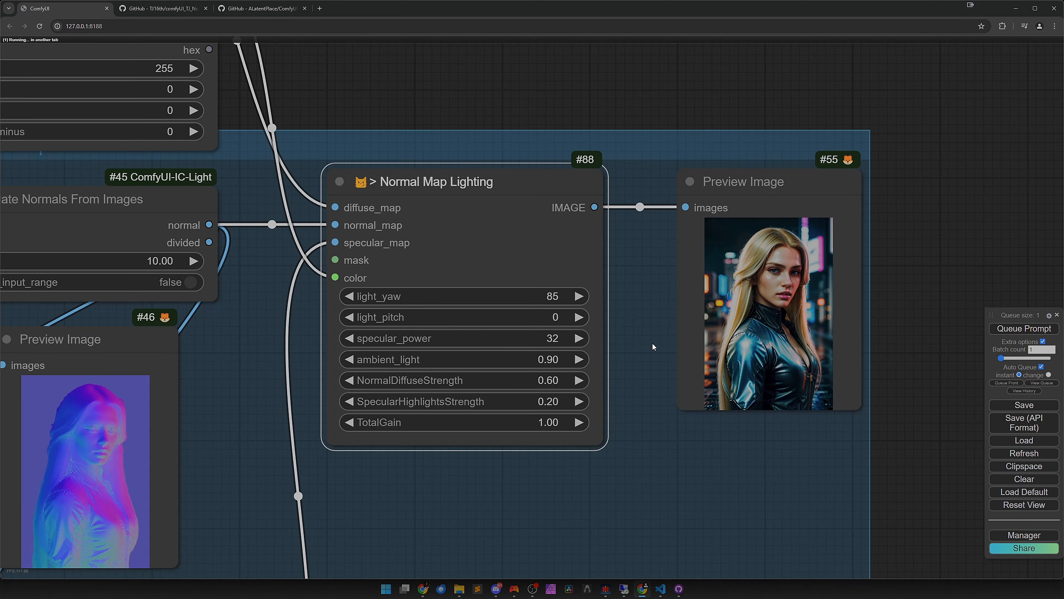
{"action": "scroll", "coordinate": [652, 343], "scroll_direction": "down", "scroll_amount": 1}
{"action": "left_click_drag", "start_coordinate": [652, 338], "coordinate": [674, 359]}
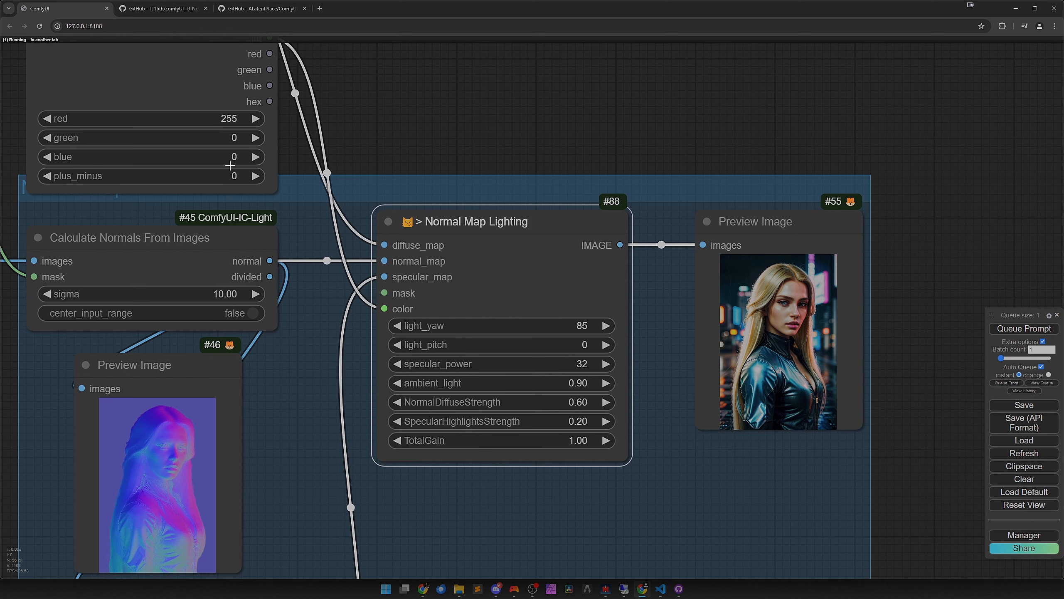
{"action": "left_click_drag", "start_coordinate": [203, 116], "coordinate": [52, 119]}
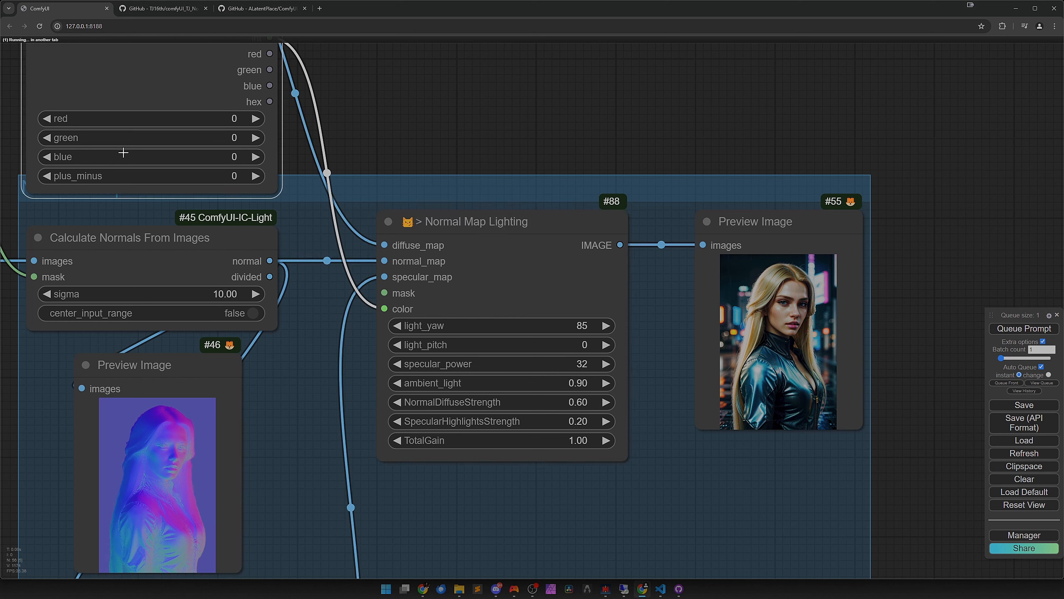
{"action": "left_click_drag", "start_coordinate": [124, 153], "coordinate": [268, 160]}
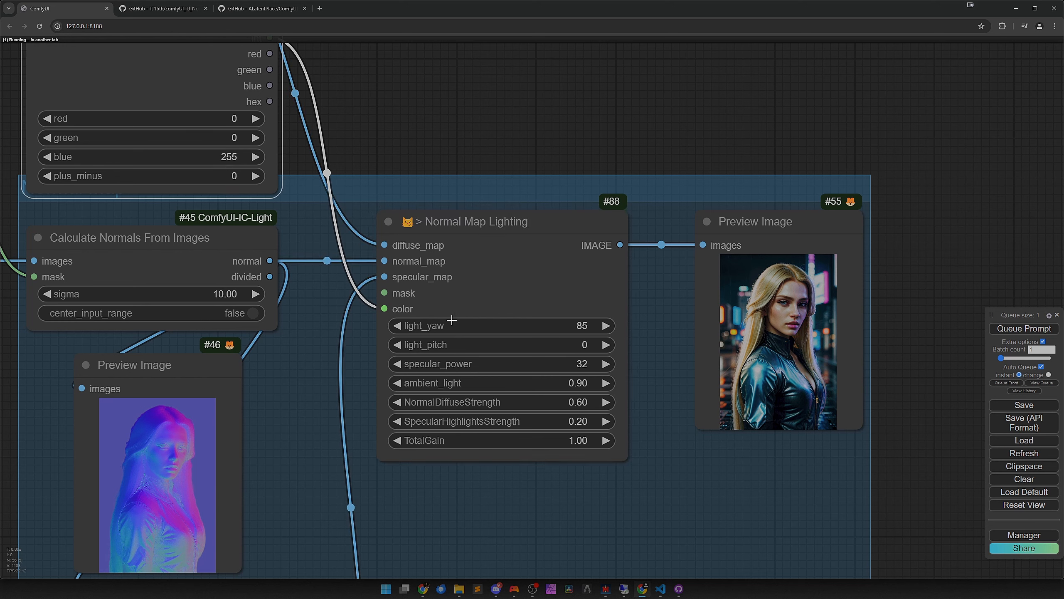
- Raise NormalDiffuseStrength on Normal Map Lighting to about 1.93
{"action": "left_click_drag", "start_coordinate": [497, 398], "coordinate": [631, 380]}
{"action": "scroll", "coordinate": [793, 348], "scroll_direction": "up", "scroll_amount": 9}
{"action": "scroll", "coordinate": [824, 386], "scroll_direction": "down", "scroll_amount": 3}
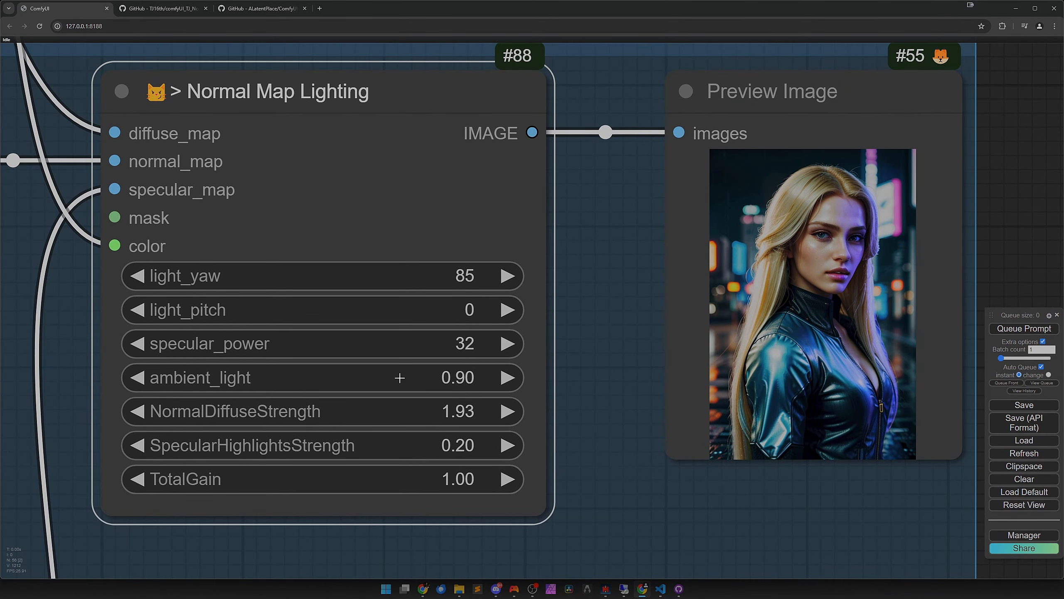
- Try ambient_light at 0.00 with the blue light and return it to 0.9
{"action": "left_click_drag", "start_coordinate": [398, 377], "coordinate": [255, 377]}
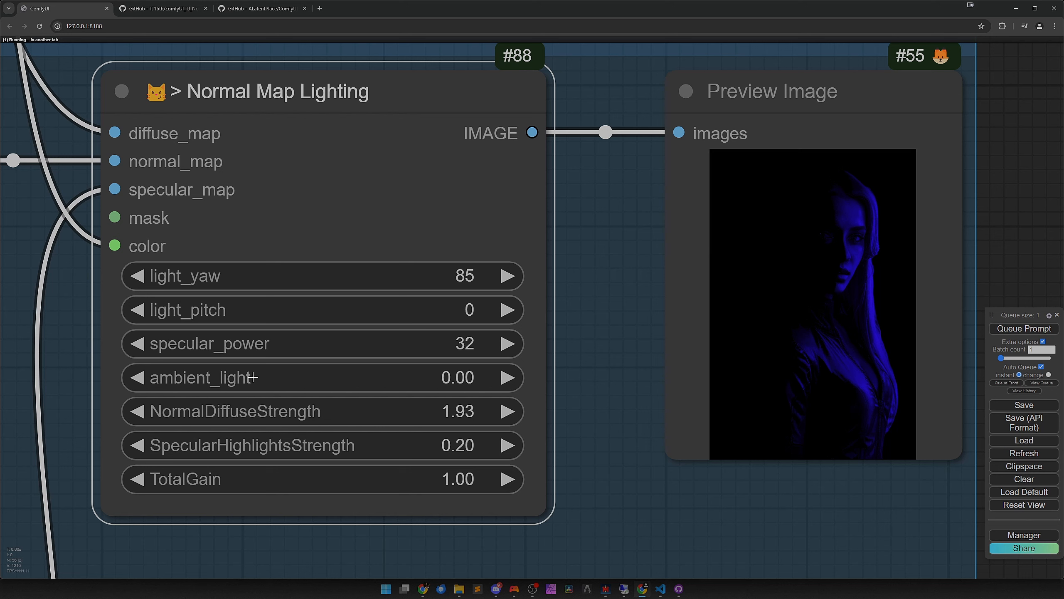
{"action": "left_click", "coordinate": [253, 377]}
{"action": "type", "text": "0.9"}
{"action": "key", "text": "Return"}
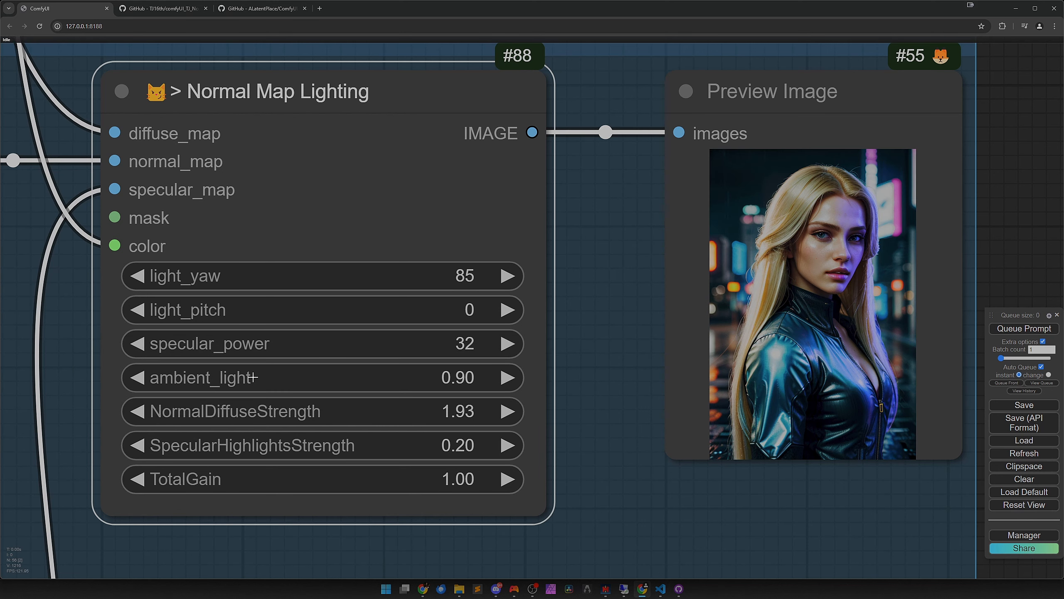
- Set NormalDiffuseStrength to 0.6 on the Normal Map Lighting node
{"action": "left_click", "coordinate": [275, 410]}
{"action": "type", "text": "0.-6"}
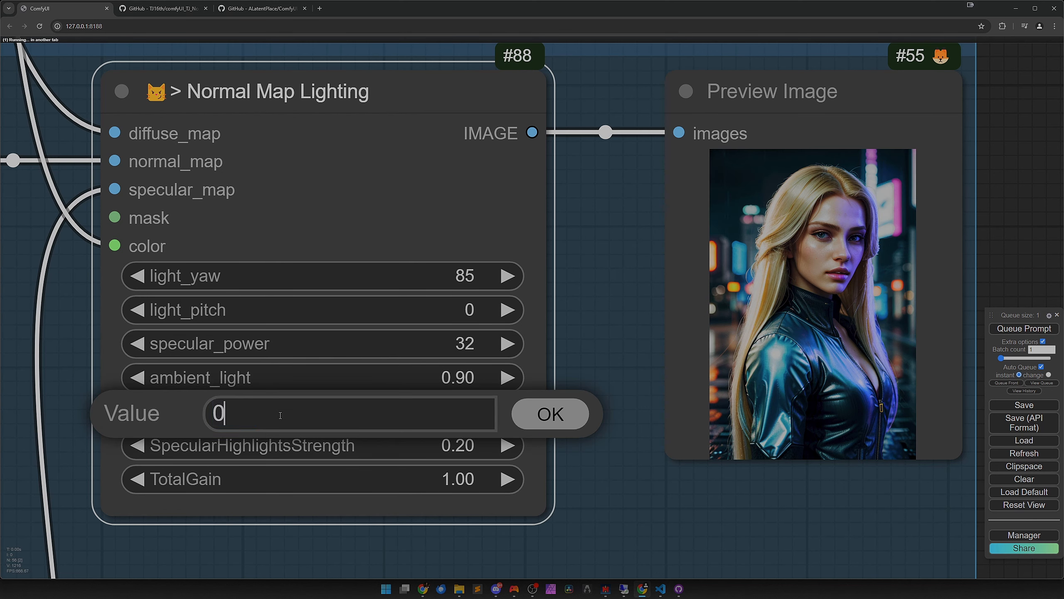
{"action": "key", "text": "Return"}
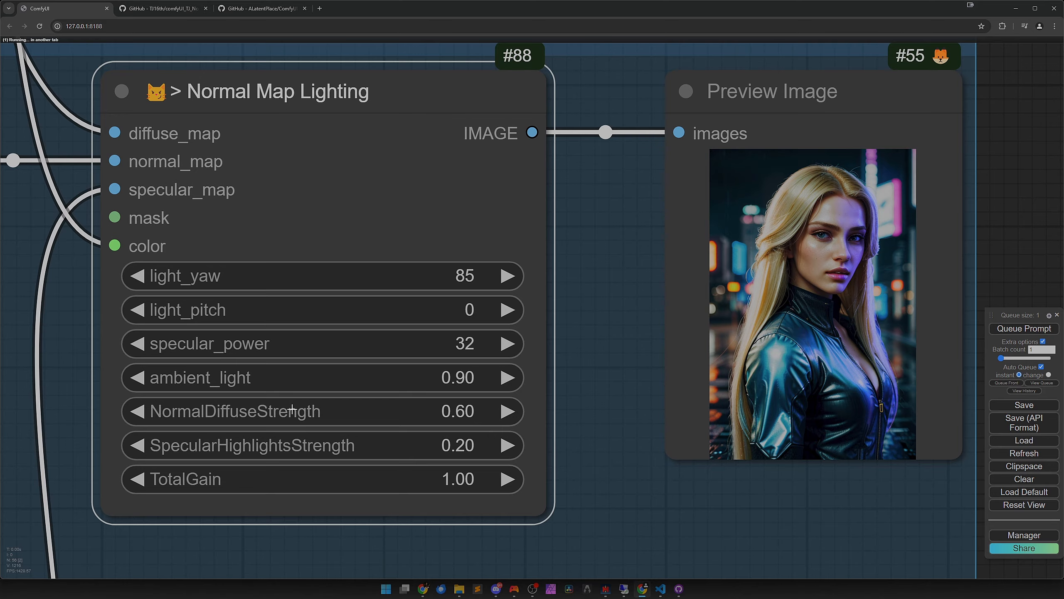
- Duplicate the Normal Map Lighting node and its Preview Image with input connections kept, placing the copies below the originals
{"action": "scroll", "coordinate": [292, 409], "scroll_direction": "down", "scroll_amount": 8}
{"action": "left_click_drag", "start_coordinate": [303, 402], "coordinate": [476, 373]}
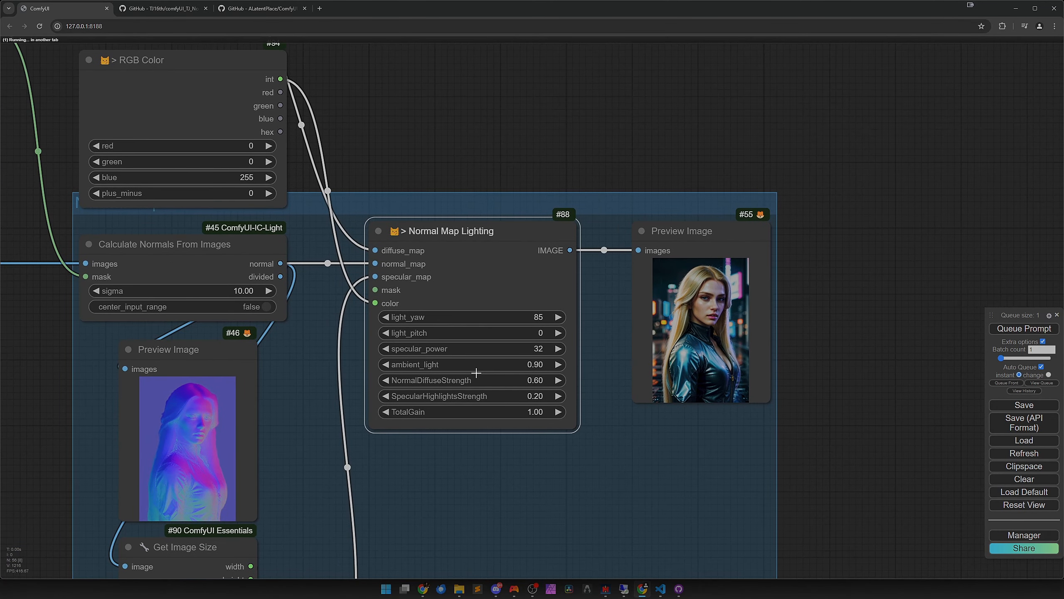
{"action": "scroll", "coordinate": [476, 373], "scroll_direction": "down", "scroll_amount": 3}
{"action": "left_click_drag", "start_coordinate": [486, 415], "coordinate": [477, 323]}
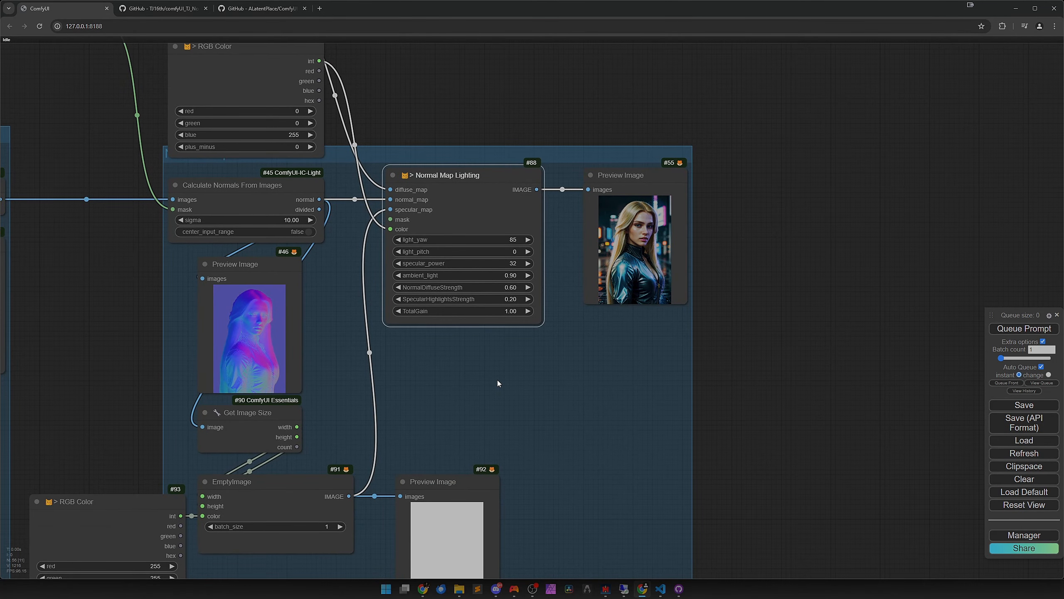
{"action": "left_click_drag", "start_coordinate": [517, 391], "coordinate": [494, 350]}
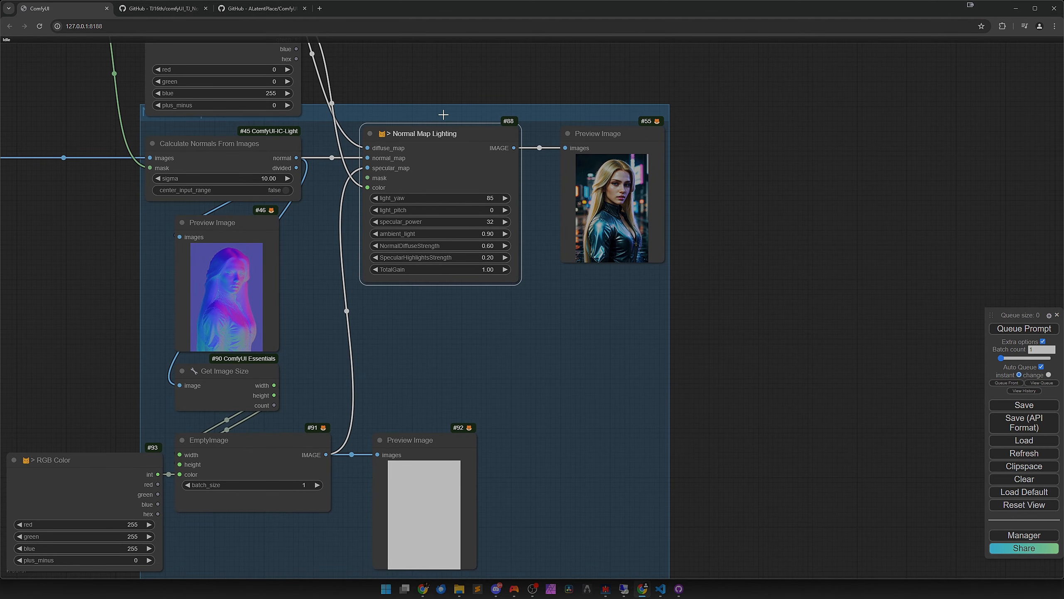
{"action": "left_click", "coordinate": [625, 263], "text": "ctrl"}
{"action": "key", "text": "ctrl+c"}
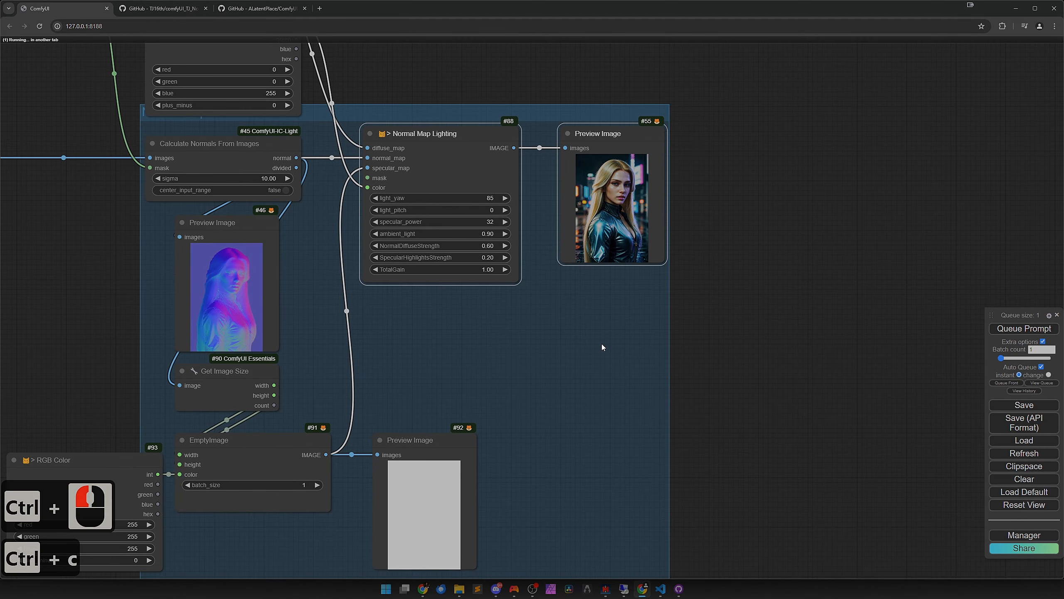
{"action": "key", "text": "ctrl+shift+v"}
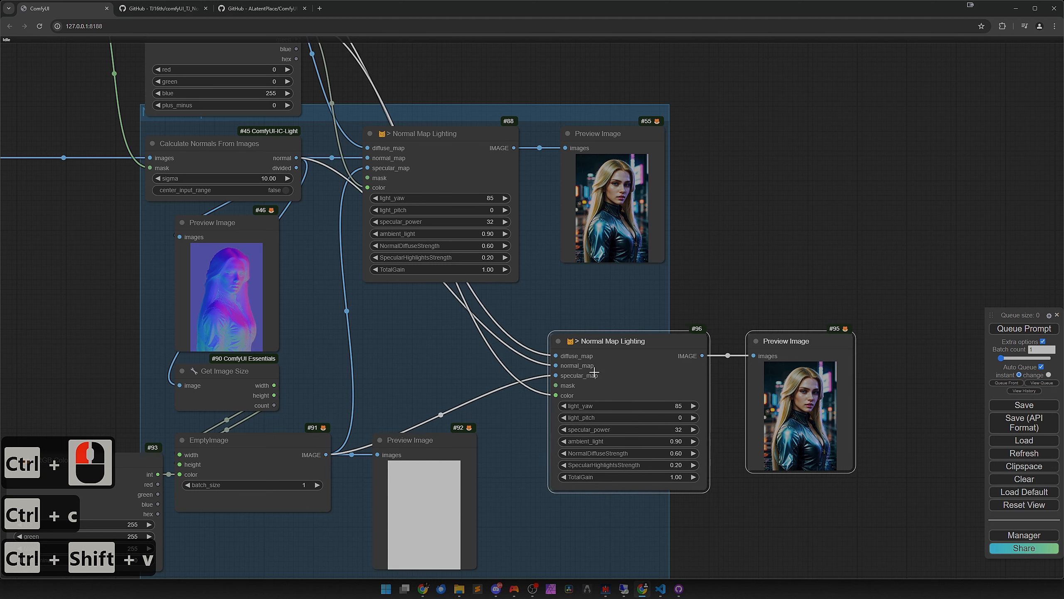
{"action": "left_click_drag", "start_coordinate": [594, 372], "coordinate": [574, 363]}
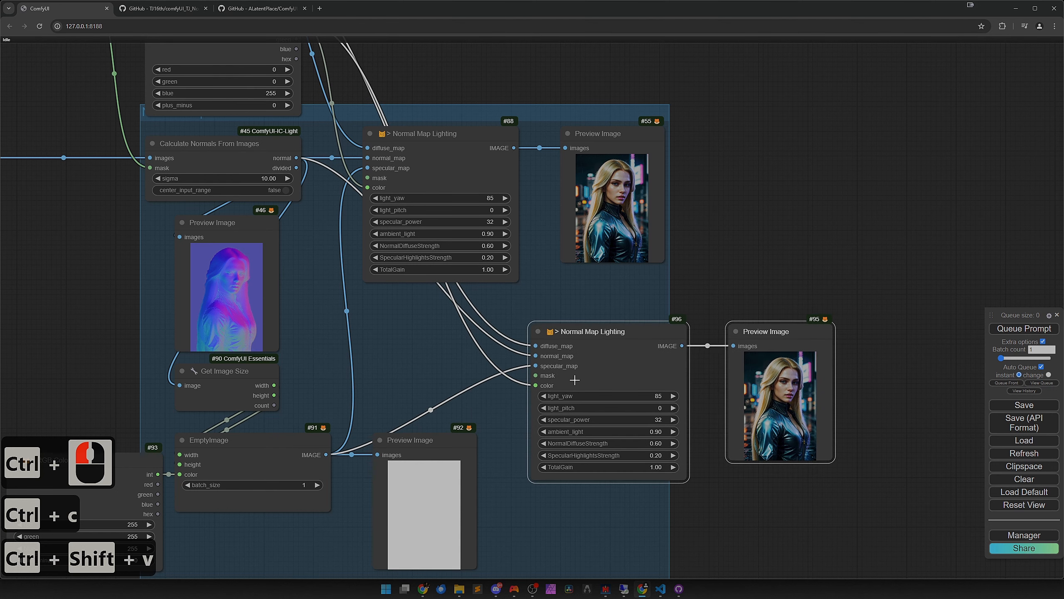
- Delete the EmptyImage node's Preview Image and place a copy of the blue RGB Color node in the freed space
{"action": "left_click", "coordinate": [435, 503]}
{"action": "key", "text": "Delete"}
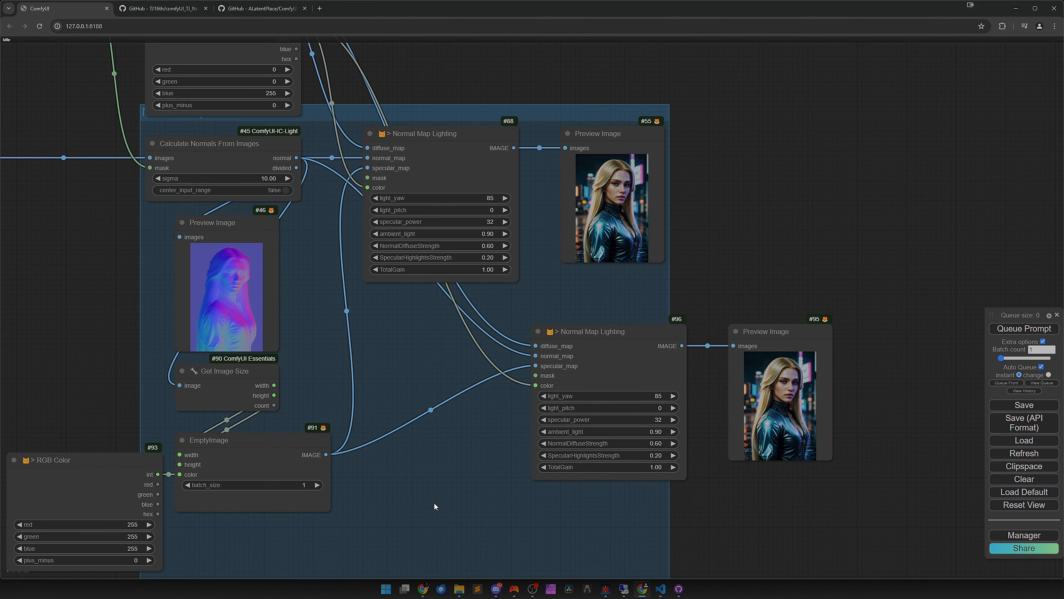
{"action": "mouse_move", "coordinate": [419, 485]}
{"action": "left_mouse_down"}
{"action": "mouse_move", "coordinate": [414, 429]}
{"action": "mouse_move", "coordinate": [417, 496]}
{"action": "left_mouse_up"}
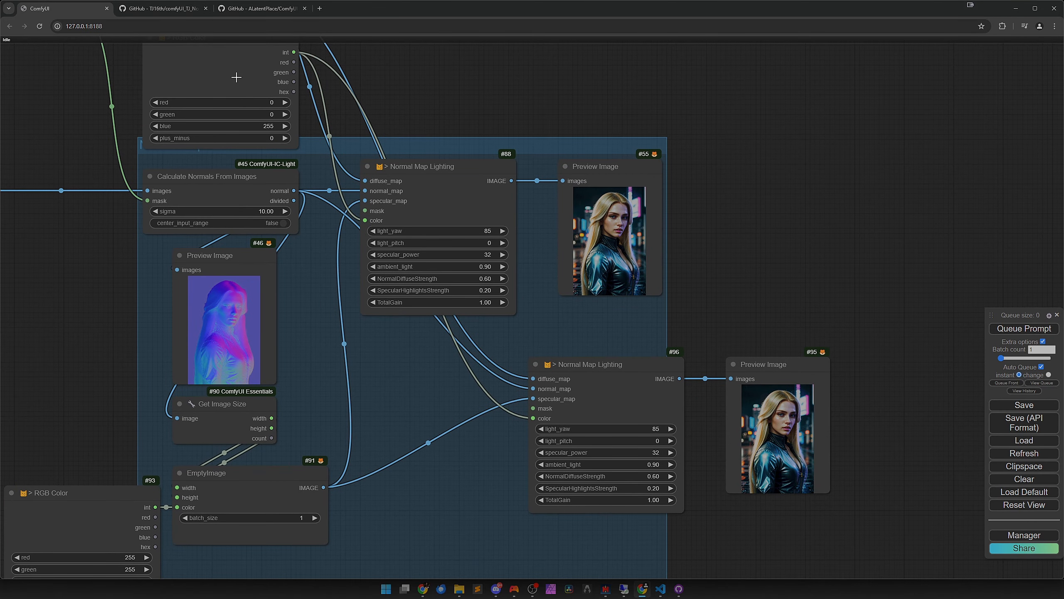
{"action": "mouse_move", "coordinate": [236, 77]}
{"action": "left_mouse_down"}
{"action": "mouse_move", "coordinate": [358, 335]}
{"action": "mouse_move", "coordinate": [448, 478]}
{"action": "mouse_move", "coordinate": [438, 464]}
{"action": "left_mouse_up"}
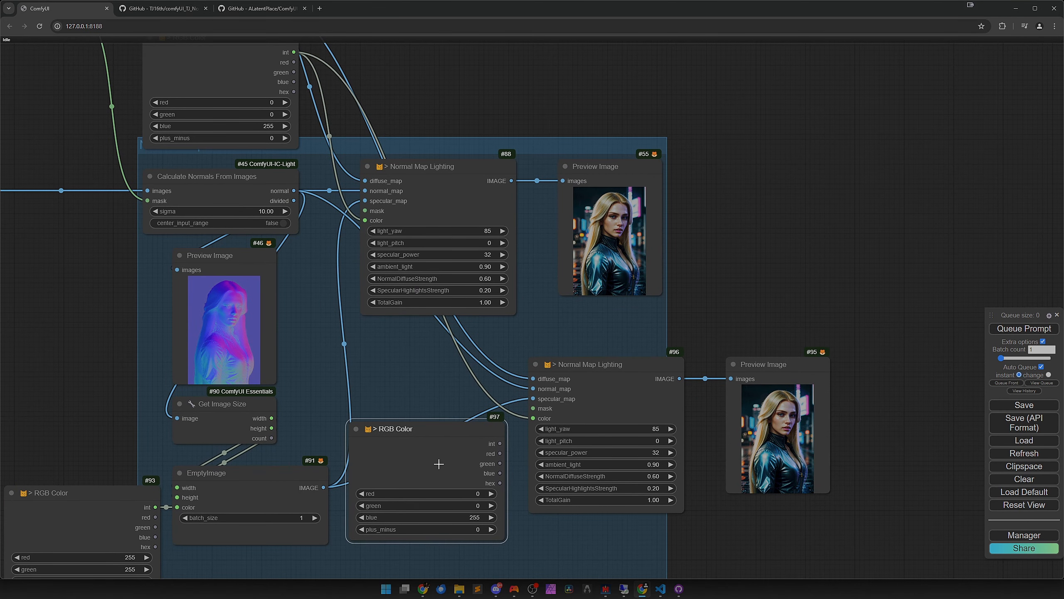
- Connect the copied RGB Color's int to the second Normal Map Lighting's color, and the first lighting node's IMAGE to its diffuse_map
{"action": "scroll", "coordinate": [519, 470], "scroll_direction": "up", "scroll_amount": 2}
{"action": "left_click_drag", "start_coordinate": [496, 435], "coordinate": [530, 407]}
{"action": "scroll", "coordinate": [560, 447], "scroll_direction": "down", "scroll_amount": 2}
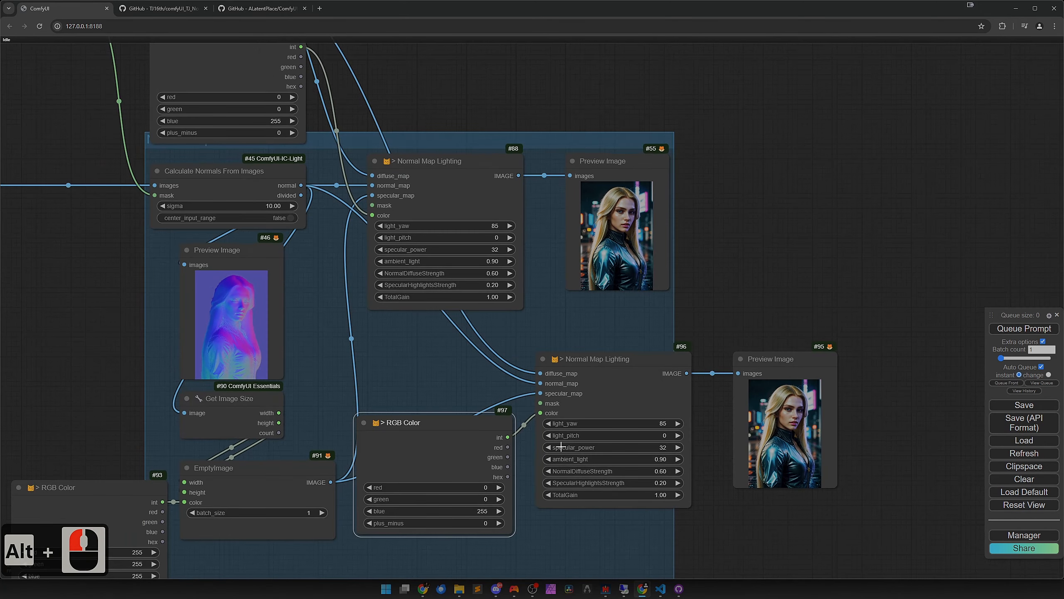
{"action": "scroll", "coordinate": [560, 418], "scroll_direction": "up", "scroll_amount": 1}
{"action": "scroll", "coordinate": [539, 368], "scroll_direction": "up", "scroll_amount": 1}
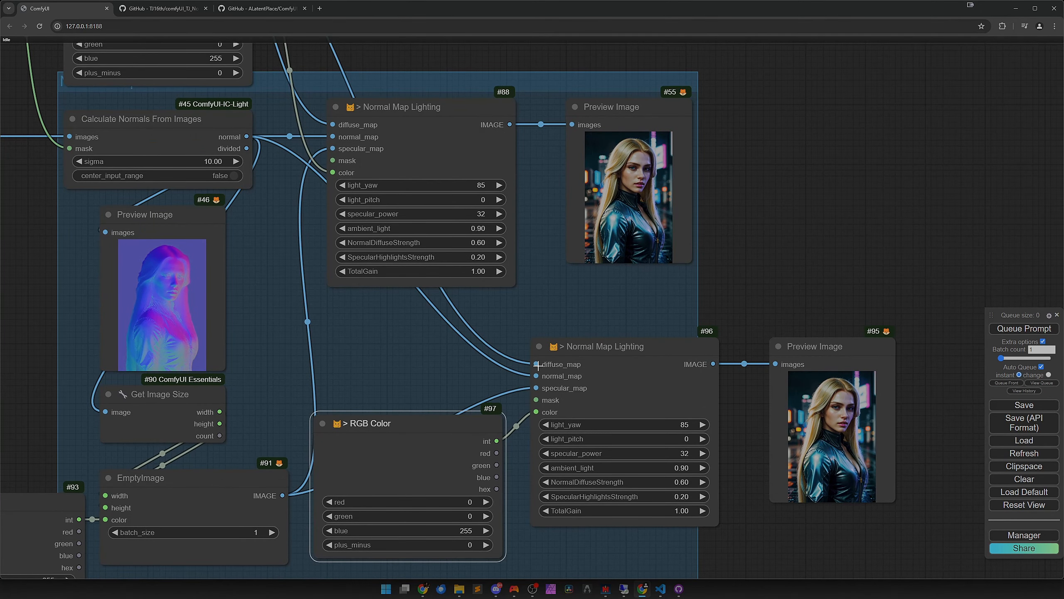
{"action": "left_click_drag", "start_coordinate": [509, 125], "coordinate": [536, 364]}
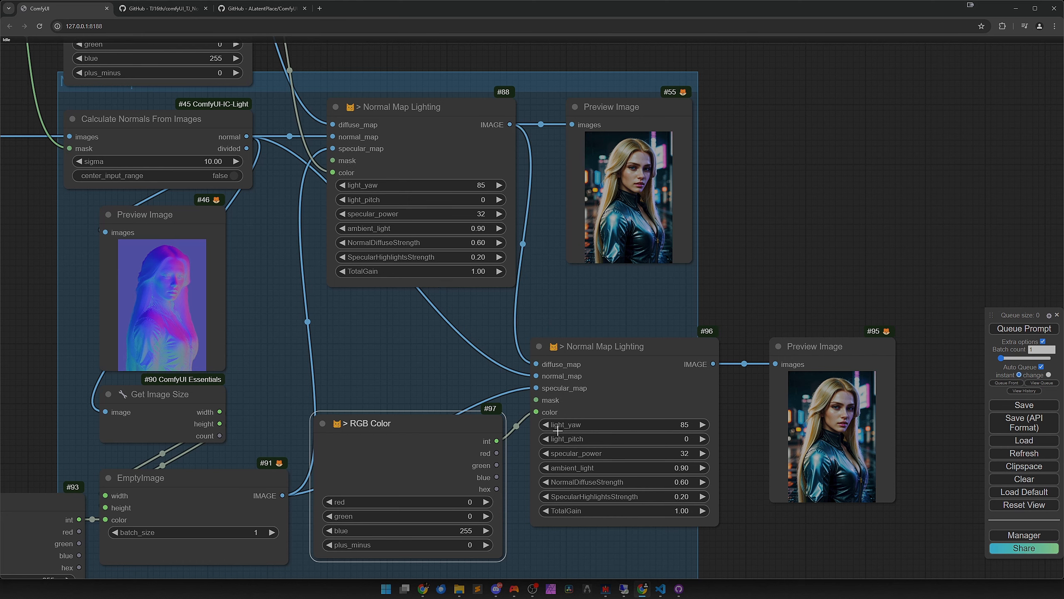
- Lower blue to about 154 on the copied RGB Color node, and turn the original RGB Color node red with blue at 0
{"action": "scroll", "coordinate": [566, 493], "scroll_direction": "up", "scroll_amount": 1}
{"action": "left_click_drag", "start_coordinate": [412, 535], "coordinate": [370, 534]}
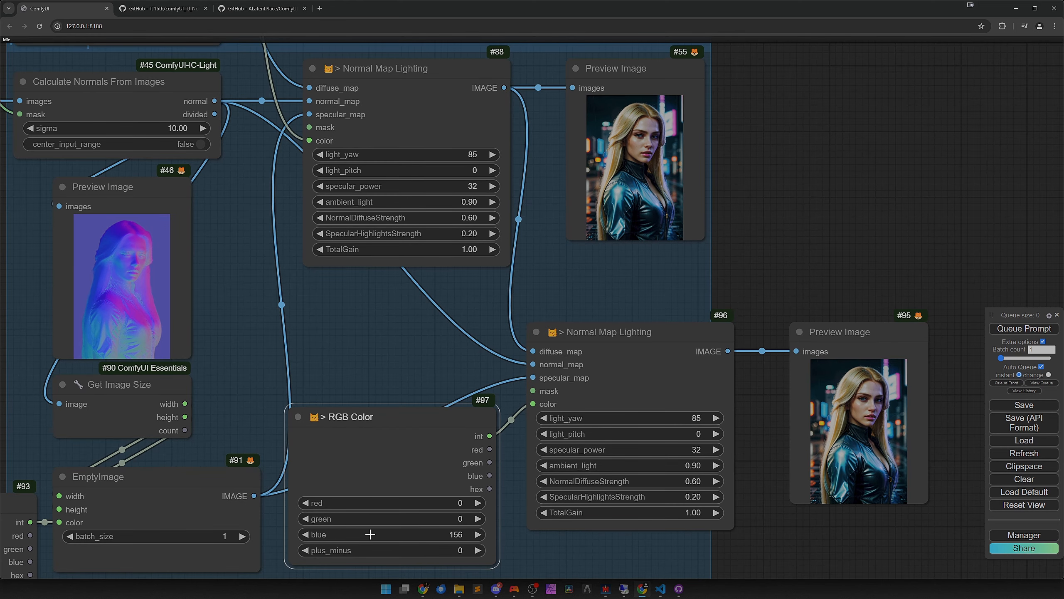
{"action": "scroll", "coordinate": [393, 333], "scroll_direction": "down", "scroll_amount": 1}
{"action": "left_click_drag", "start_coordinate": [394, 333], "coordinate": [482, 523]}
{"action": "left_click_drag", "start_coordinate": [264, 231], "coordinate": [237, 231]}
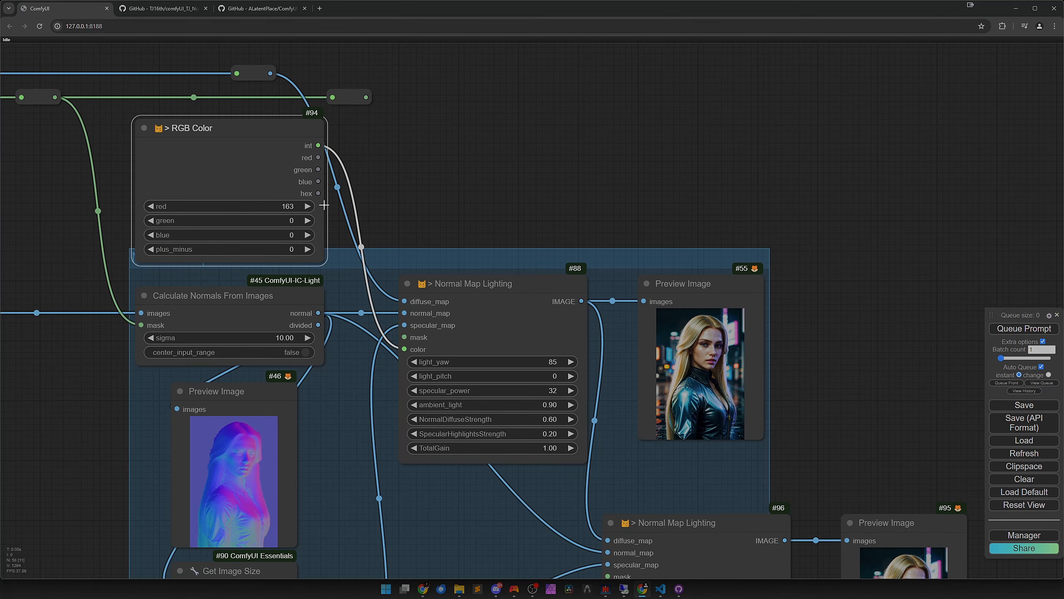
- Change the second light's RGB Color node to pure green, with green 255 and blue 0
{"action": "left_click_drag", "start_coordinate": [418, 481], "coordinate": [373, 242]}
{"action": "scroll", "coordinate": [428, 337], "scroll_direction": "up", "scroll_amount": 3}
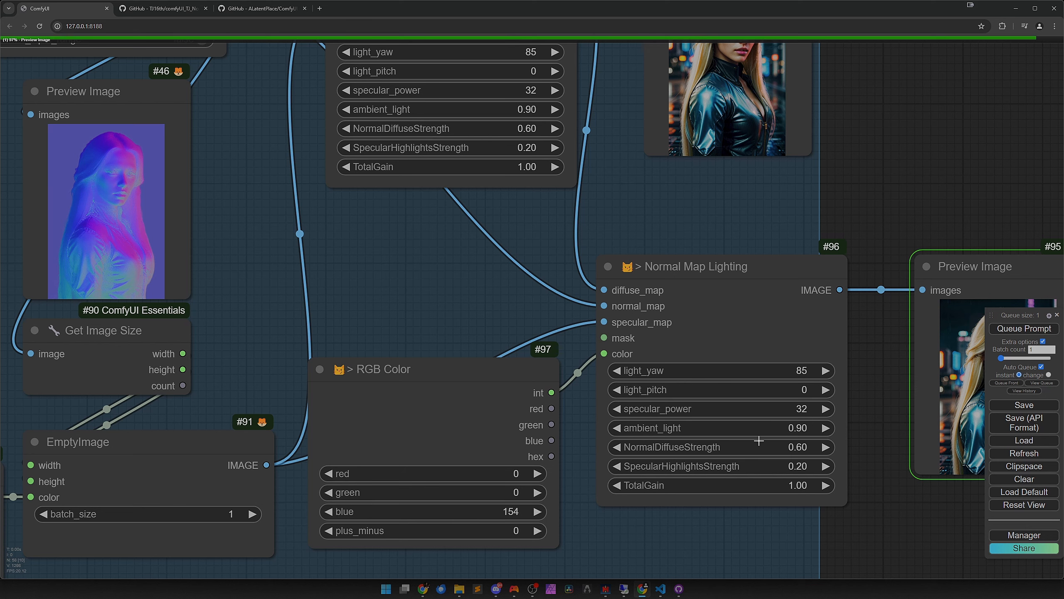
{"action": "left_click_drag", "start_coordinate": [596, 462], "coordinate": [564, 411]}
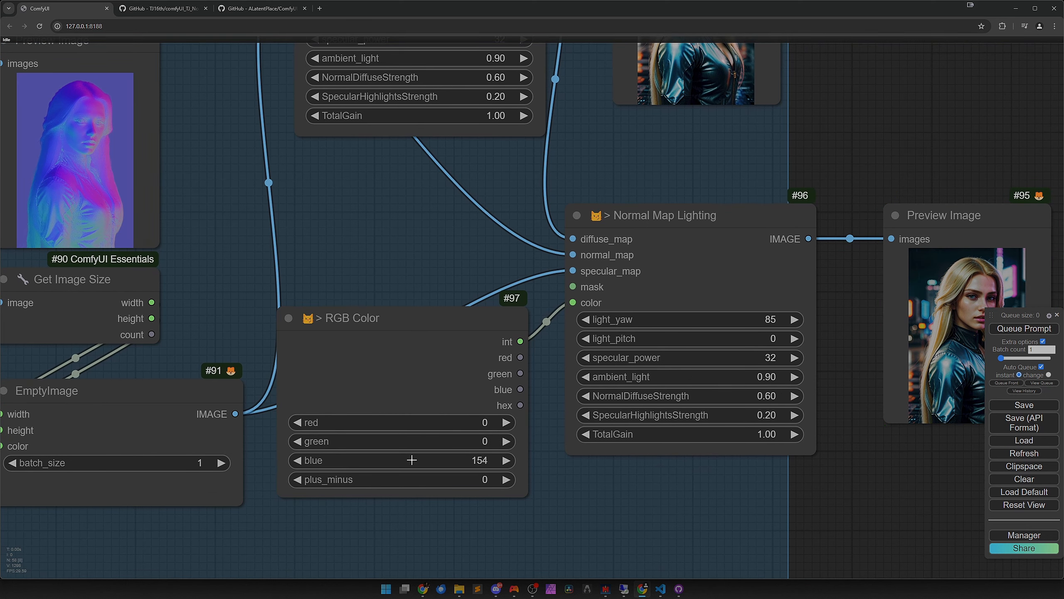
{"action": "left_click_drag", "start_coordinate": [412, 460], "coordinate": [518, 440]}
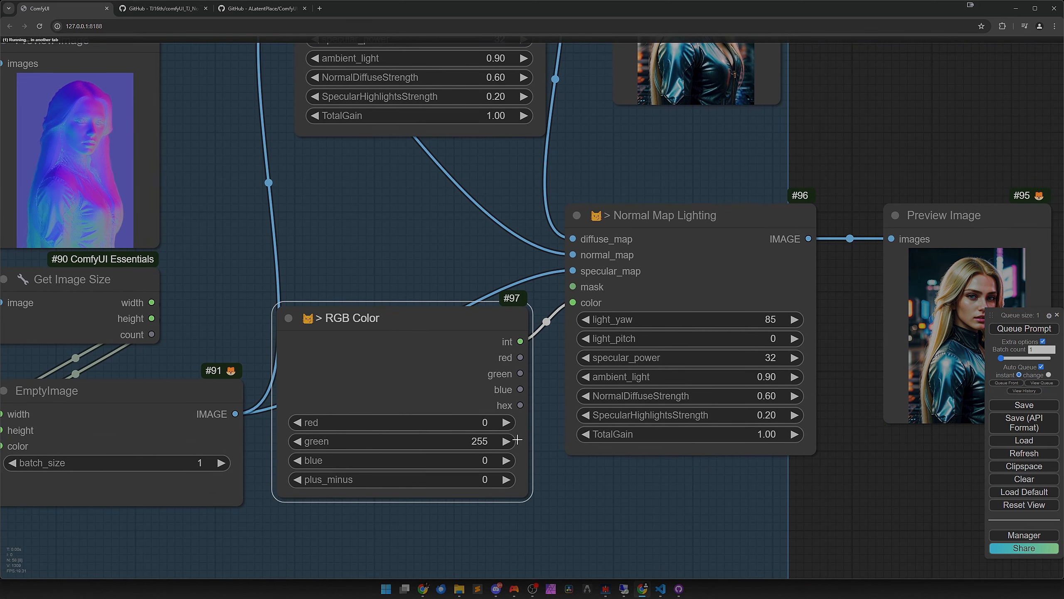
- Swing the second Normal Map Lighting's light_yaw to about -69 and lower its NormalDiffuseStrength to 0.05
{"action": "scroll", "coordinate": [803, 377], "scroll_direction": "up", "scroll_amount": 2}
{"action": "left_click_drag", "start_coordinate": [864, 377], "coordinate": [610, 369]}
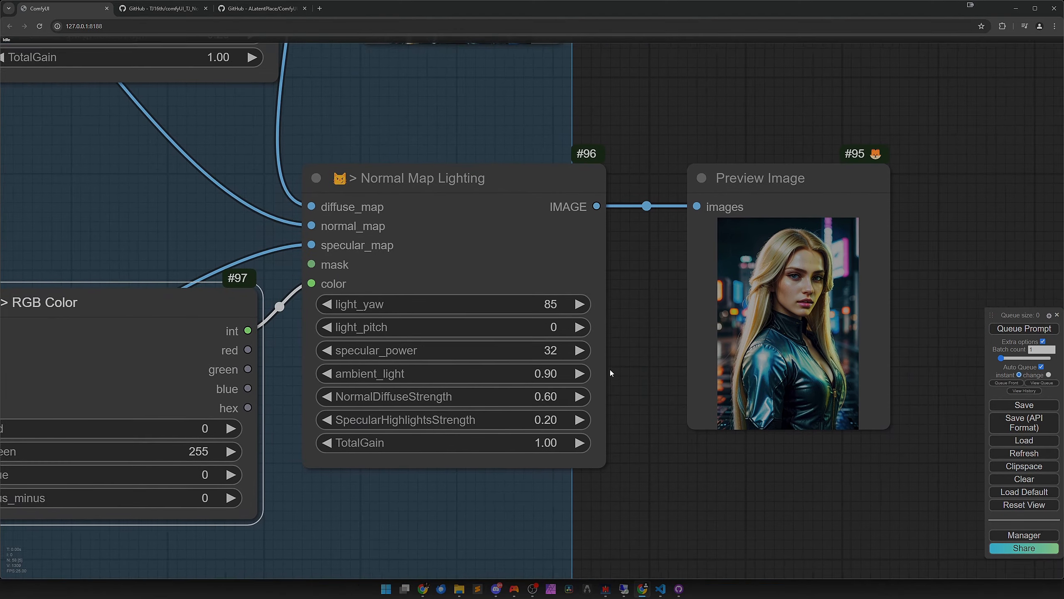
{"action": "scroll", "coordinate": [592, 331], "scroll_direction": "up", "scroll_amount": 2}
{"action": "left_click_drag", "start_coordinate": [451, 305], "coordinate": [376, 307]}
{"action": "left_click_drag", "start_coordinate": [419, 407], "coordinate": [396, 408]}
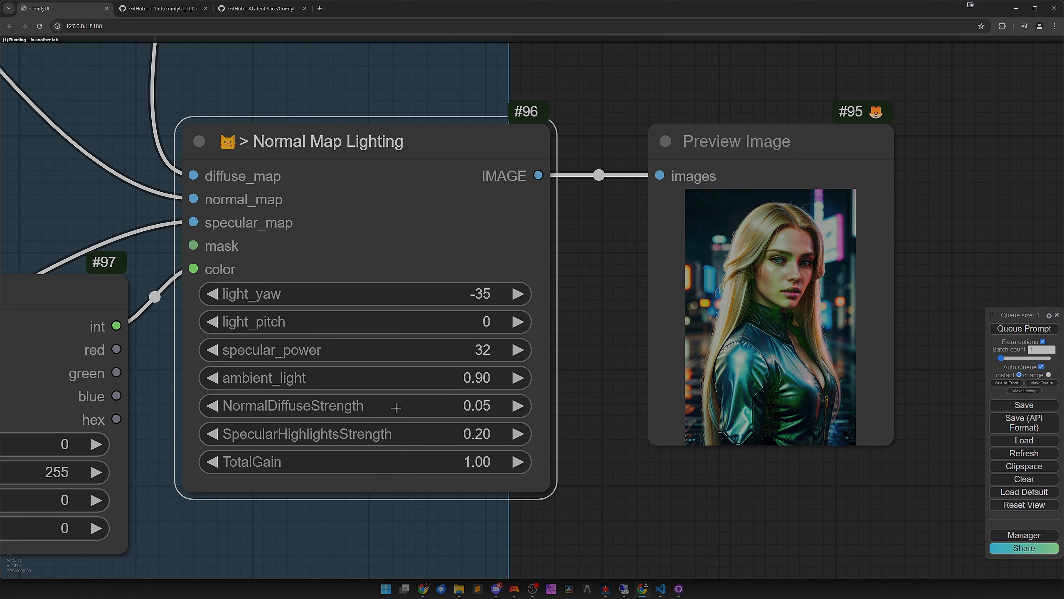
{"action": "left_click_drag", "start_coordinate": [407, 298], "coordinate": [390, 298]}
- Check the green-lit preview, then set SpecularHighlightsStrength to 0.15 and light_yaw to about -88 on the second Normal Map Lighting
{"action": "scroll", "coordinate": [725, 292], "scroll_direction": "up", "scroll_amount": 3}
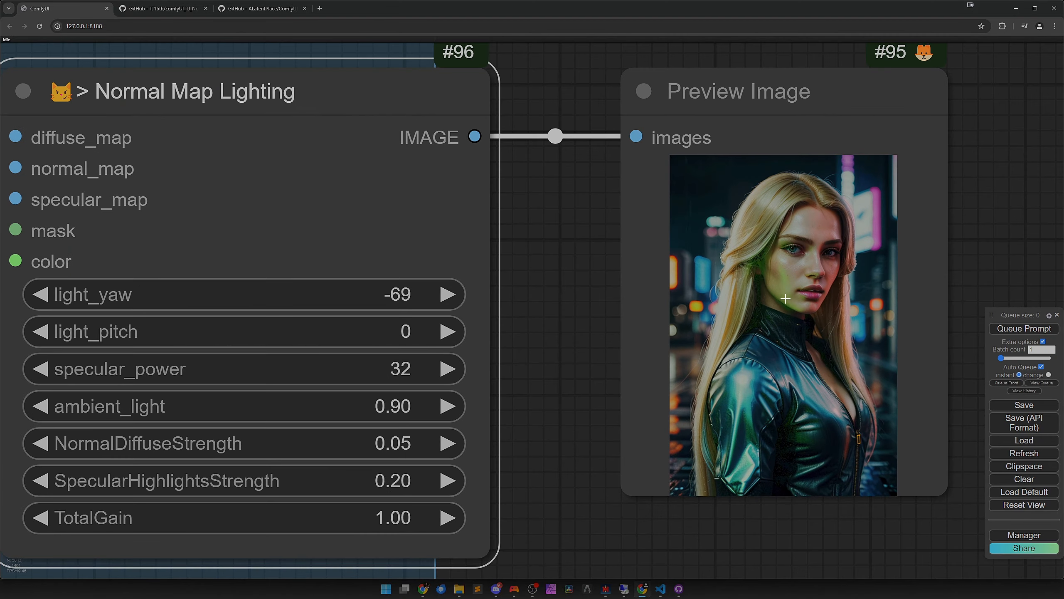
{"action": "scroll", "coordinate": [786, 298], "scroll_direction": "up", "scroll_amount": 4}
{"action": "scroll", "coordinate": [779, 259], "scroll_direction": "down", "scroll_amount": 4}
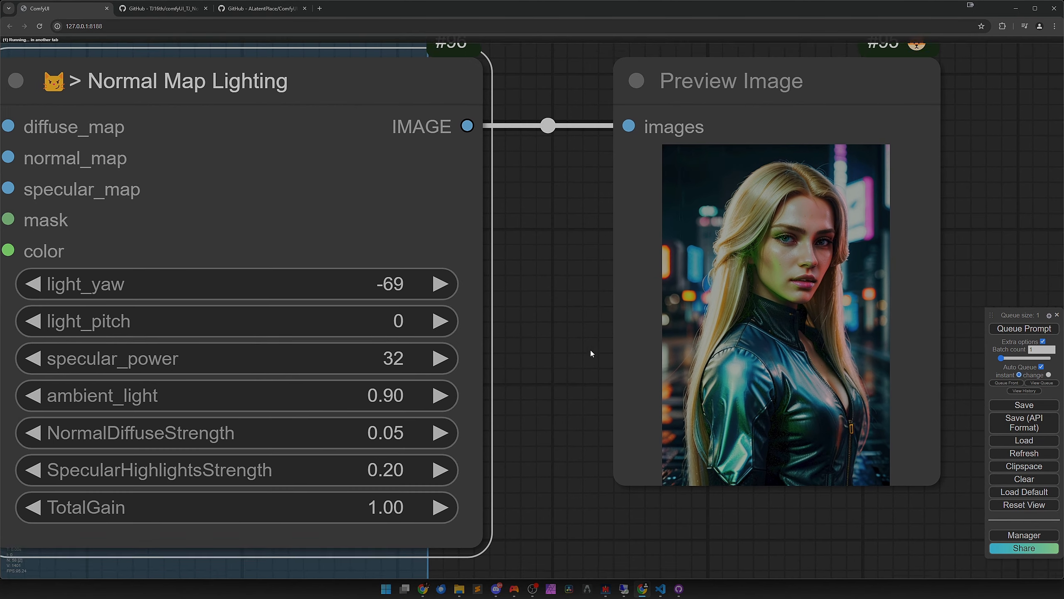
{"action": "left_click_drag", "start_coordinate": [591, 353], "coordinate": [600, 322]}
{"action": "left_click_drag", "start_coordinate": [245, 441], "coordinate": [241, 441]}
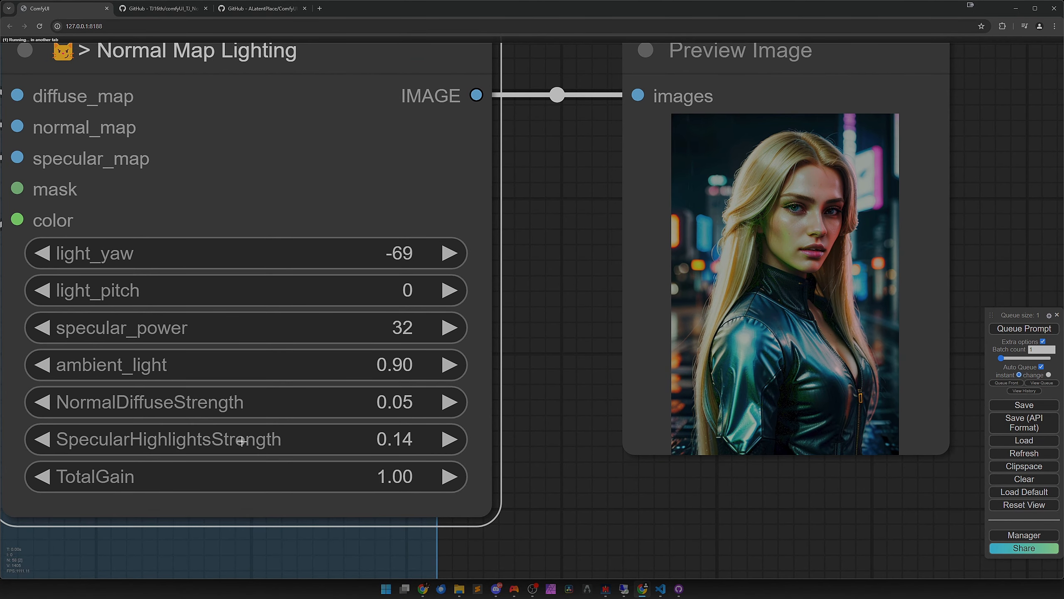
{"action": "left_click", "coordinate": [444, 435]}
{"action": "mouse_move", "coordinate": [338, 251]}
{"action": "left_mouse_down"}
{"action": "mouse_move", "coordinate": [314, 251]}
{"action": "mouse_move", "coordinate": [329, 249]}
{"action": "left_mouse_up"}
{"action": "scroll", "coordinate": [367, 344], "scroll_direction": "down", "scroll_amount": 4}
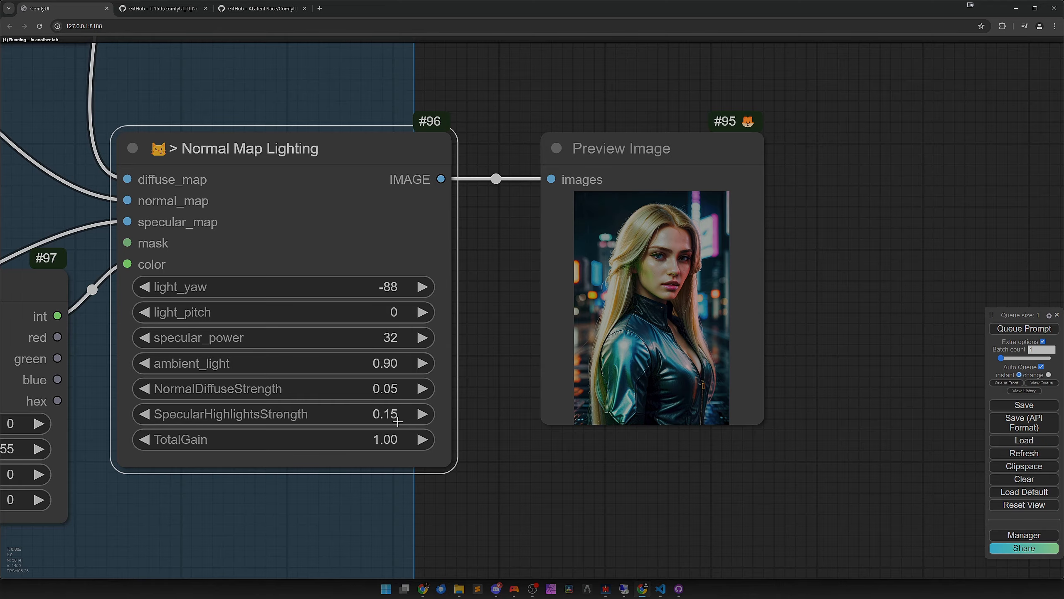
- Inspect the second preview image and set light_yaw to -85 on the second Normal Map Lighting node
{"action": "scroll", "coordinate": [397, 421], "scroll_direction": "down", "scroll_amount": 2}
{"action": "left_click_drag", "start_coordinate": [488, 337], "coordinate": [523, 436]}
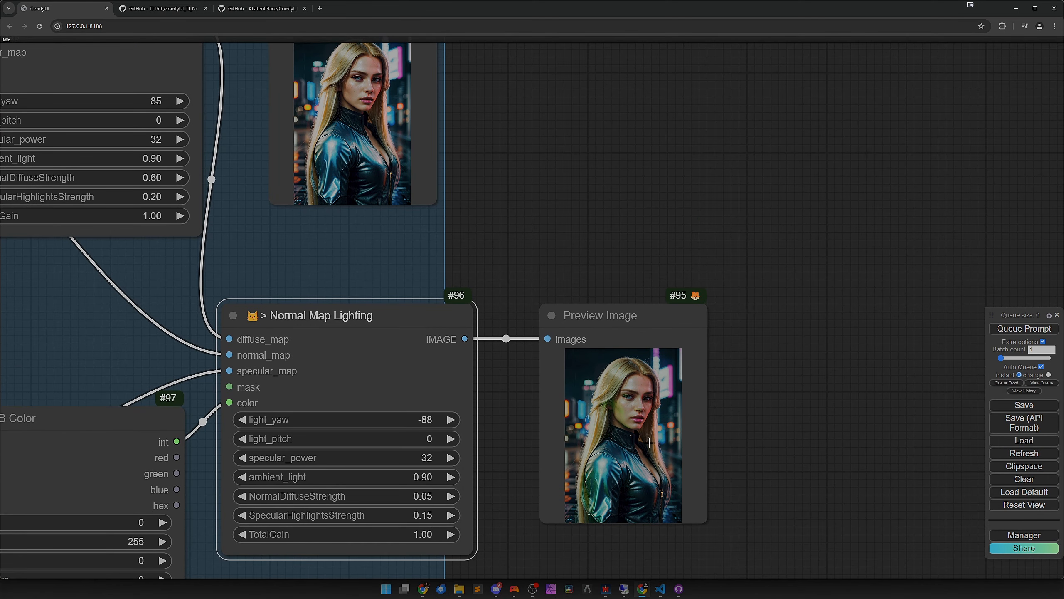
{"action": "scroll", "coordinate": [649, 443], "scroll_direction": "up", "scroll_amount": 5}
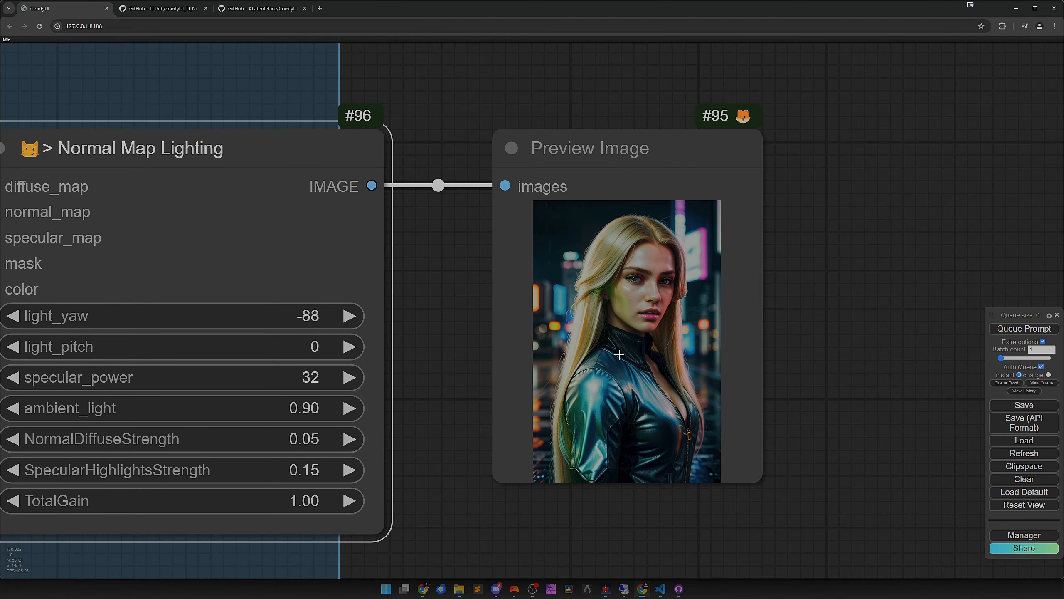
{"action": "scroll", "coordinate": [583, 385], "scroll_direction": "down", "scroll_amount": 3}
{"action": "left_click", "coordinate": [393, 339]}
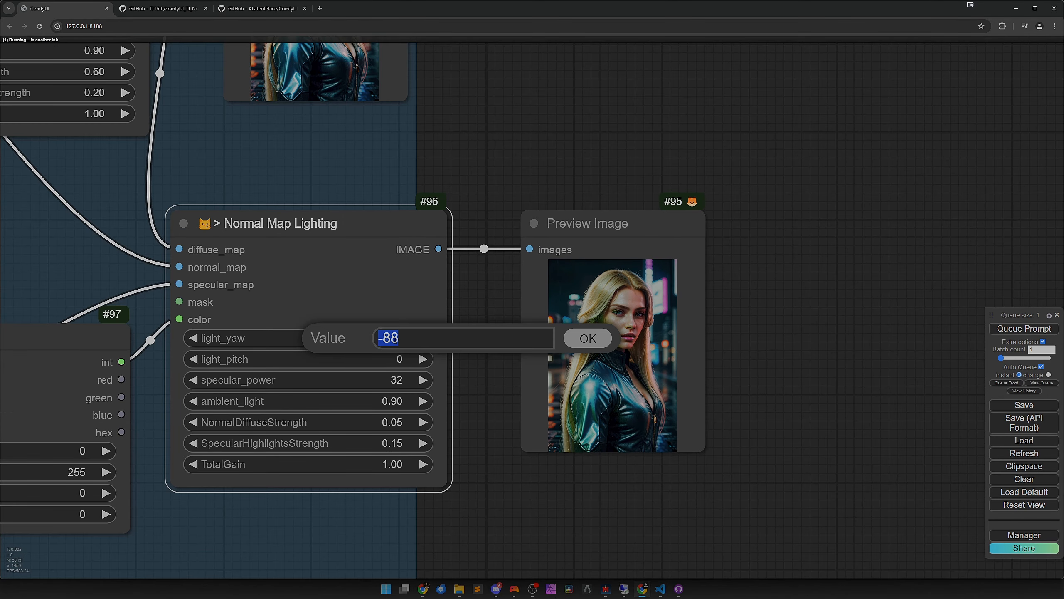
{"action": "type", "text": "-85"}
{"action": "key", "text": "Return"}
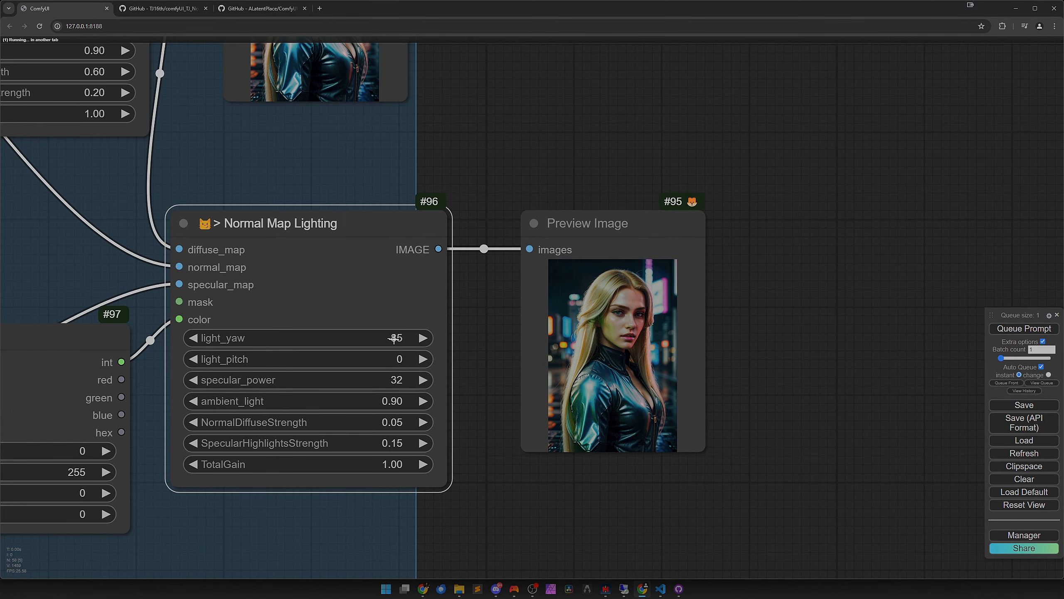
- Compare the preview images of the first and second Normal Map Lighting nodes, examining the first light's result closely
{"action": "scroll", "coordinate": [377, 360], "scroll_direction": "down", "scroll_amount": 4}
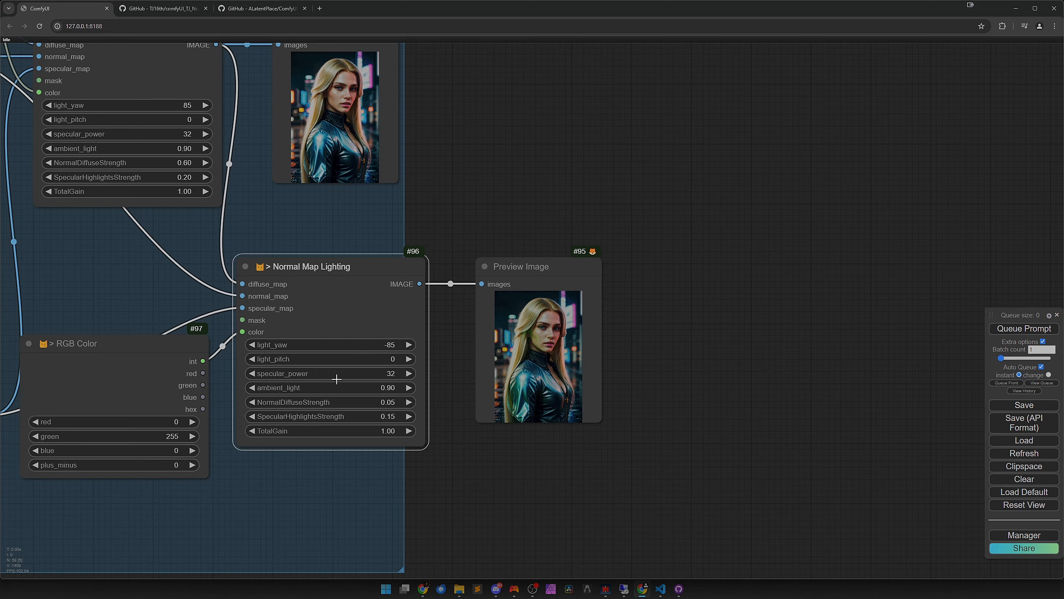
{"action": "left_click_drag", "start_coordinate": [310, 301], "coordinate": [482, 362]}
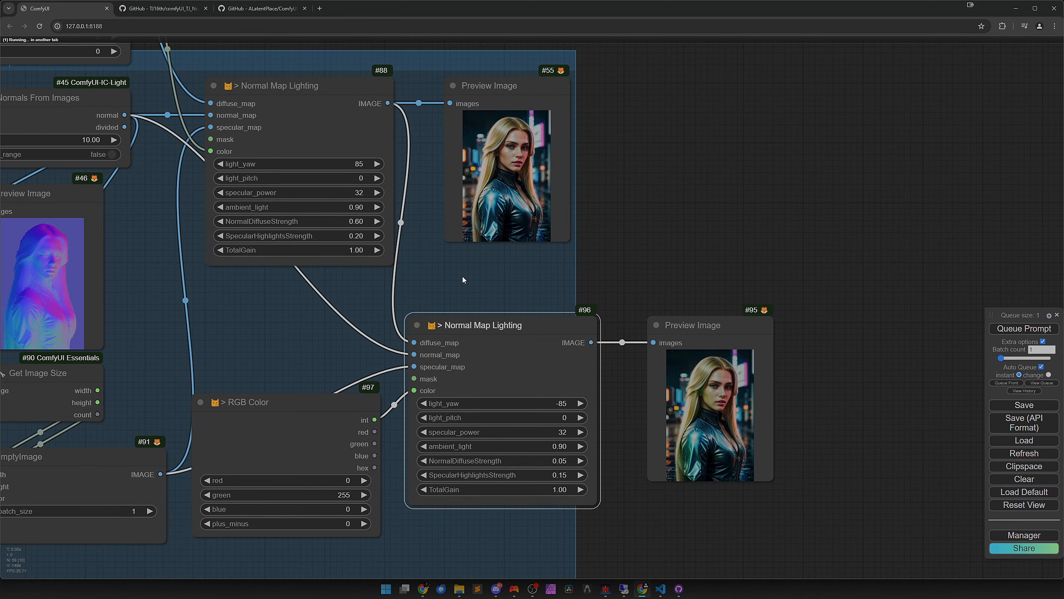
{"action": "scroll", "coordinate": [532, 326], "scroll_direction": "up", "scroll_amount": 2}
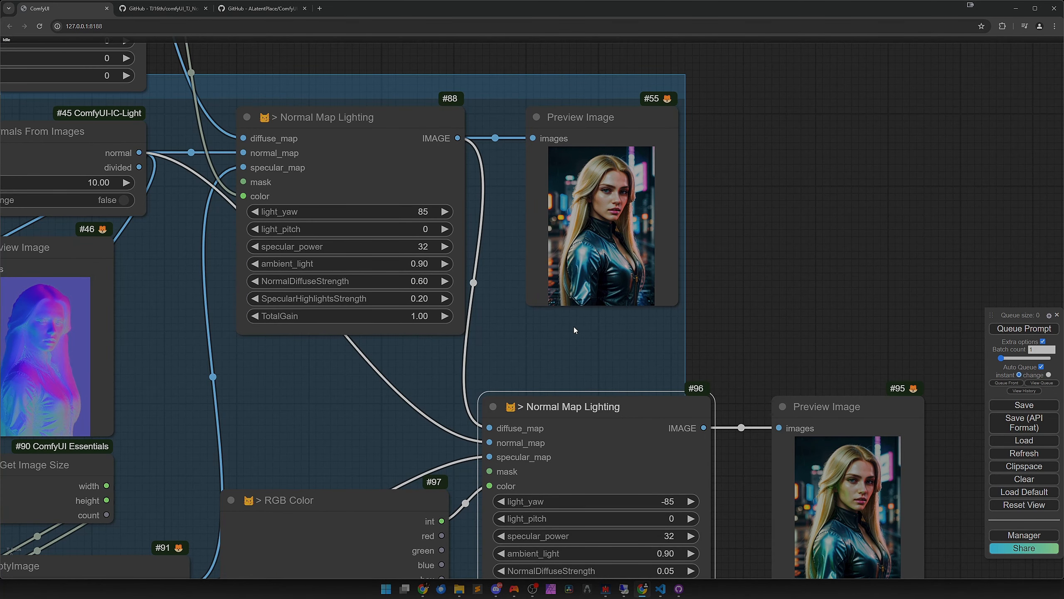
{"action": "scroll", "coordinate": [575, 328], "scroll_direction": "up", "scroll_amount": 2}
{"action": "scroll", "coordinate": [557, 338], "scroll_direction": "up", "scroll_amount": 1}
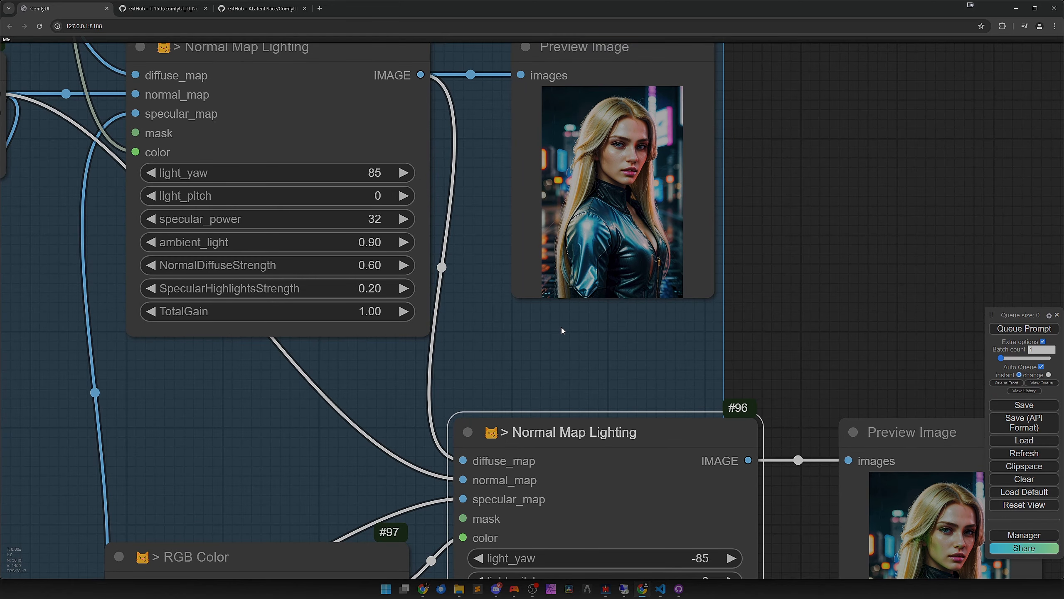
{"action": "left_click_drag", "start_coordinate": [562, 327], "coordinate": [586, 410]}
{"action": "scroll", "coordinate": [598, 342], "scroll_direction": "up", "scroll_amount": 2}
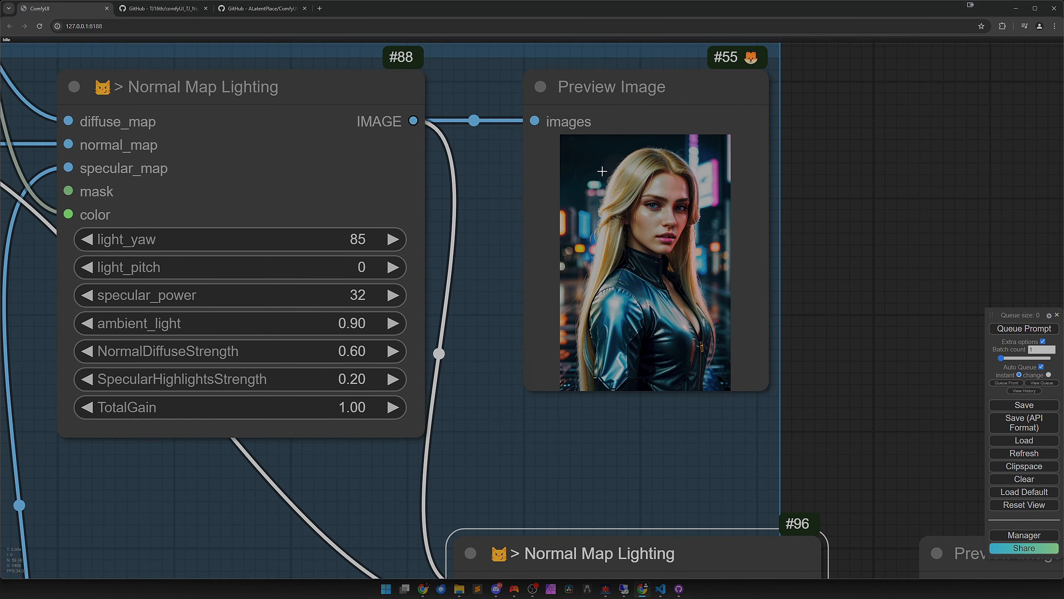
{"action": "scroll", "coordinate": [510, 269], "scroll_direction": "down", "scroll_amount": 3}
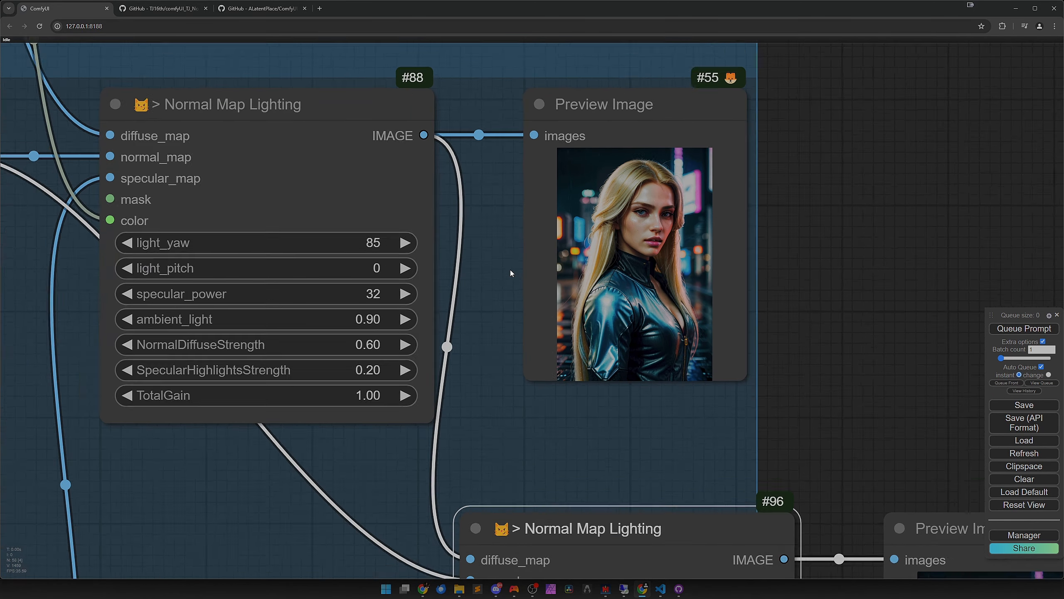
- Trace the mask connection from the Normal Map group back to the Image Remove Background and Mask Blur nodes
{"action": "left_click_drag", "start_coordinate": [505, 257], "coordinate": [617, 331]}
{"action": "scroll", "coordinate": [618, 331], "scroll_direction": "down", "scroll_amount": 2}
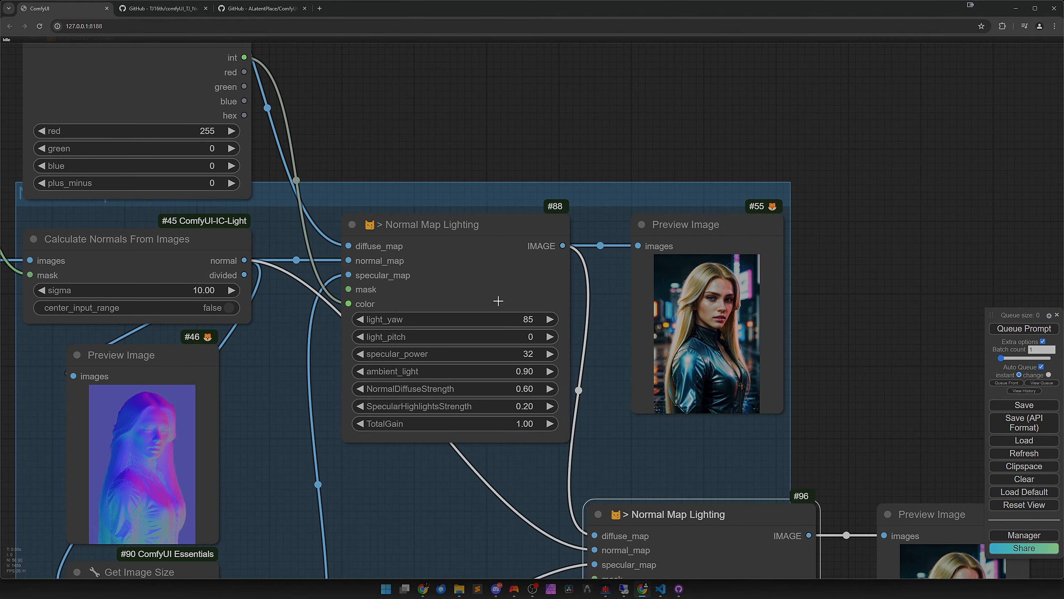
{"action": "left_click_drag", "start_coordinate": [353, 322], "coordinate": [431, 322]}
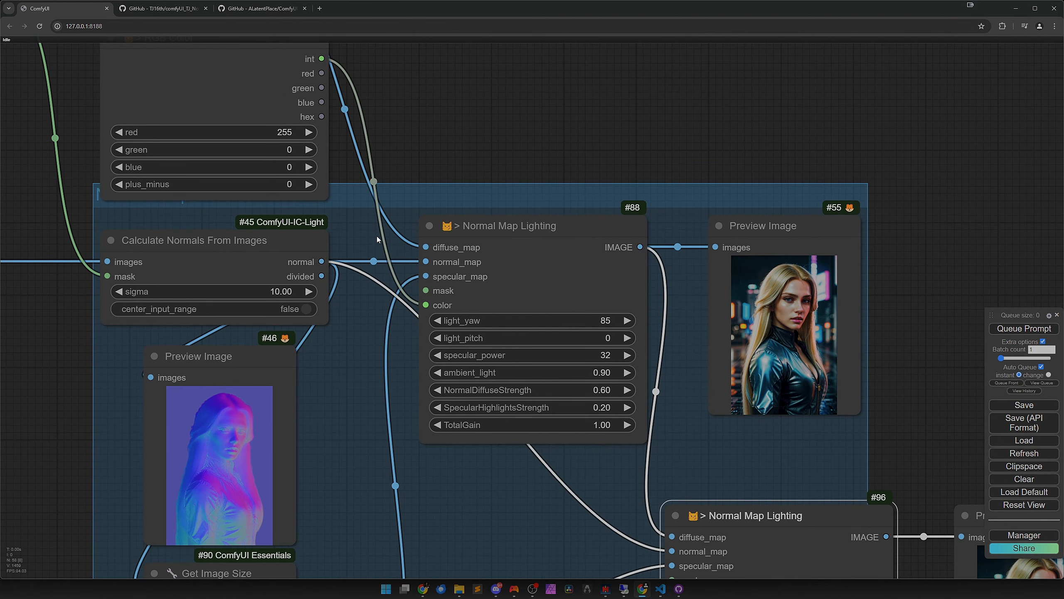
{"action": "scroll", "coordinate": [377, 237], "scroll_direction": "down", "scroll_amount": 1}
{"action": "left_click_drag", "start_coordinate": [414, 210], "coordinate": [407, 270]}
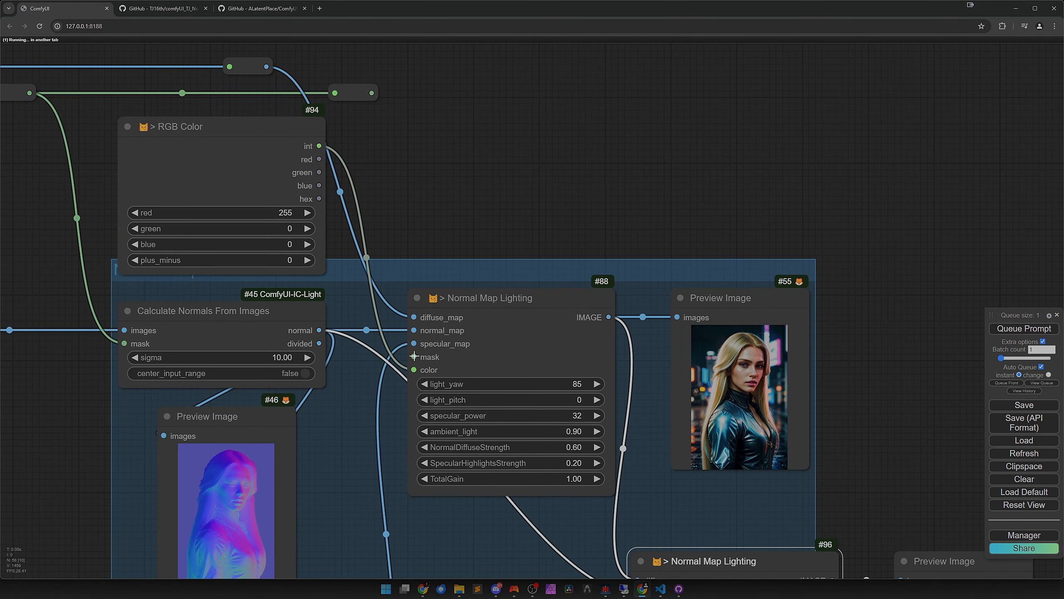
{"action": "scroll", "coordinate": [414, 356], "scroll_direction": "down", "scroll_amount": 3}
{"action": "left_click_drag", "start_coordinate": [182, 391], "coordinate": [322, 402]}
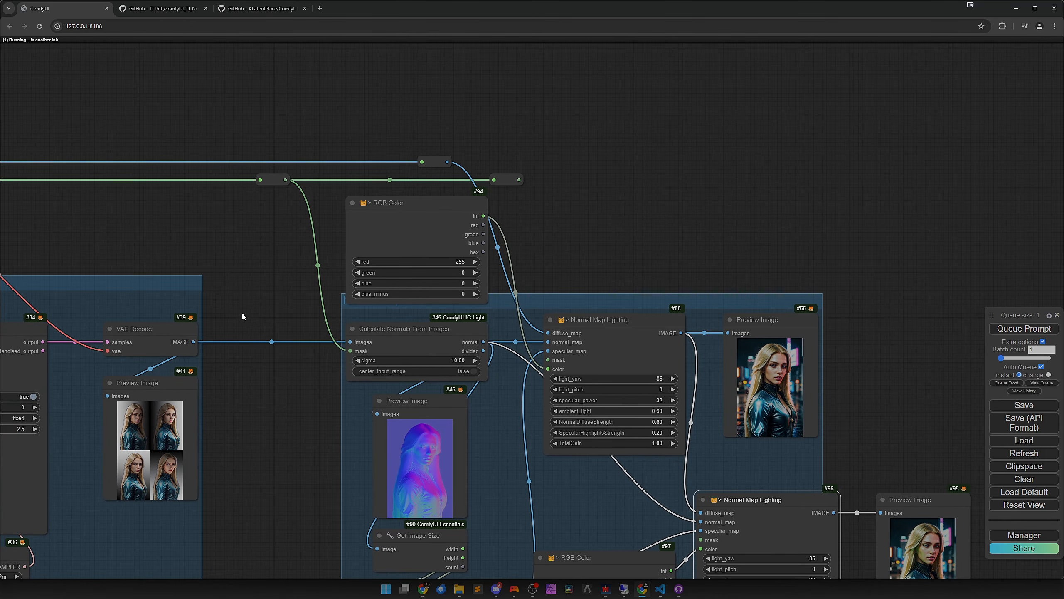
{"action": "left_click_drag", "start_coordinate": [266, 300], "coordinate": [746, 213]}
{"action": "scroll", "coordinate": [184, 352], "scroll_direction": "down", "scroll_amount": 2}
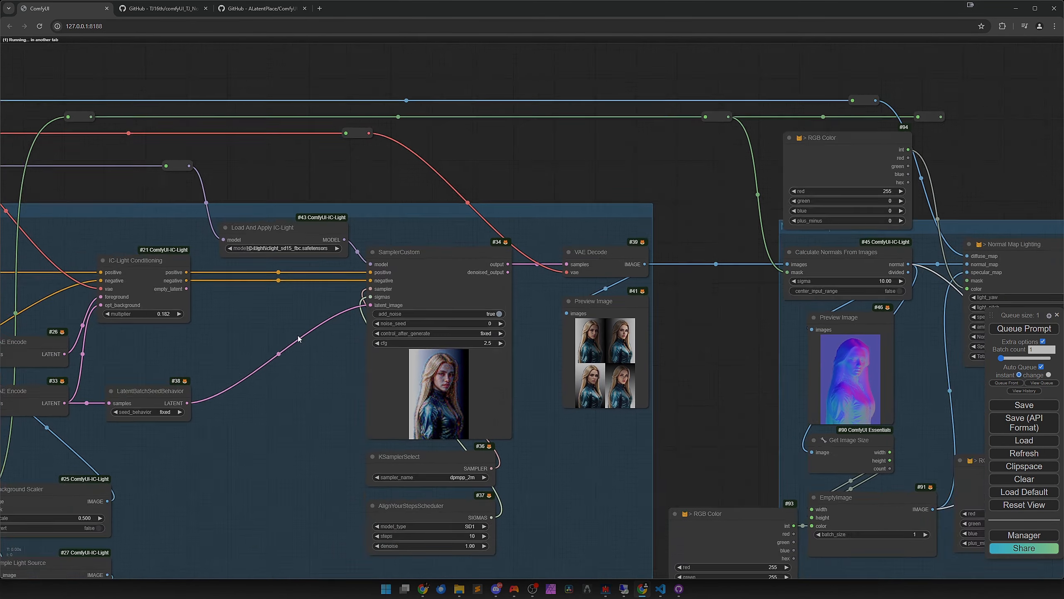
{"action": "left_click_drag", "start_coordinate": [185, 352], "coordinate": [561, 151]}
{"action": "scroll", "coordinate": [384, 314], "scroll_direction": "up", "scroll_amount": 6}
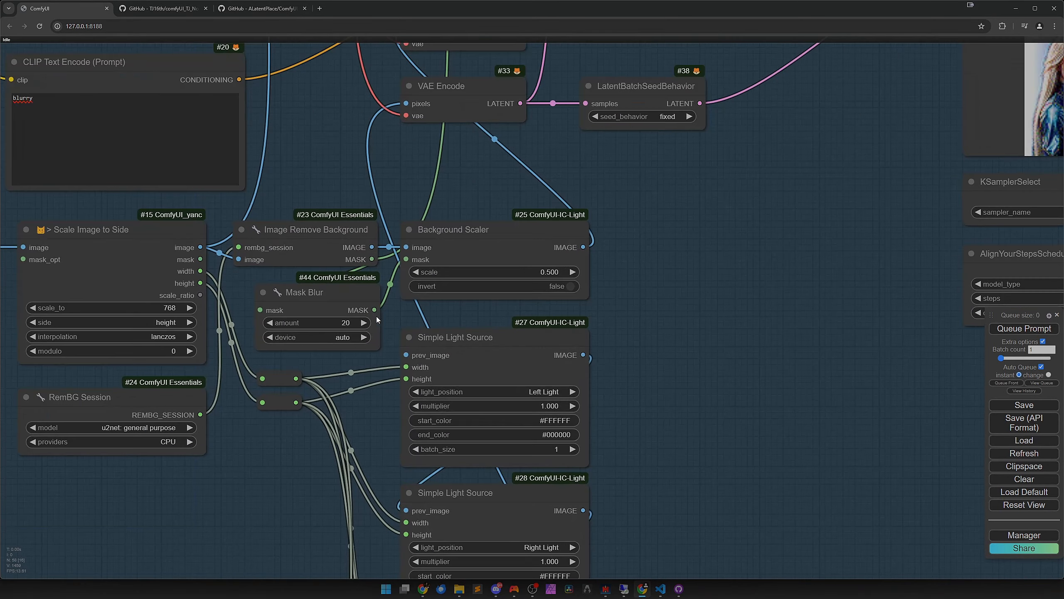
{"action": "left_click", "coordinate": [355, 312]}
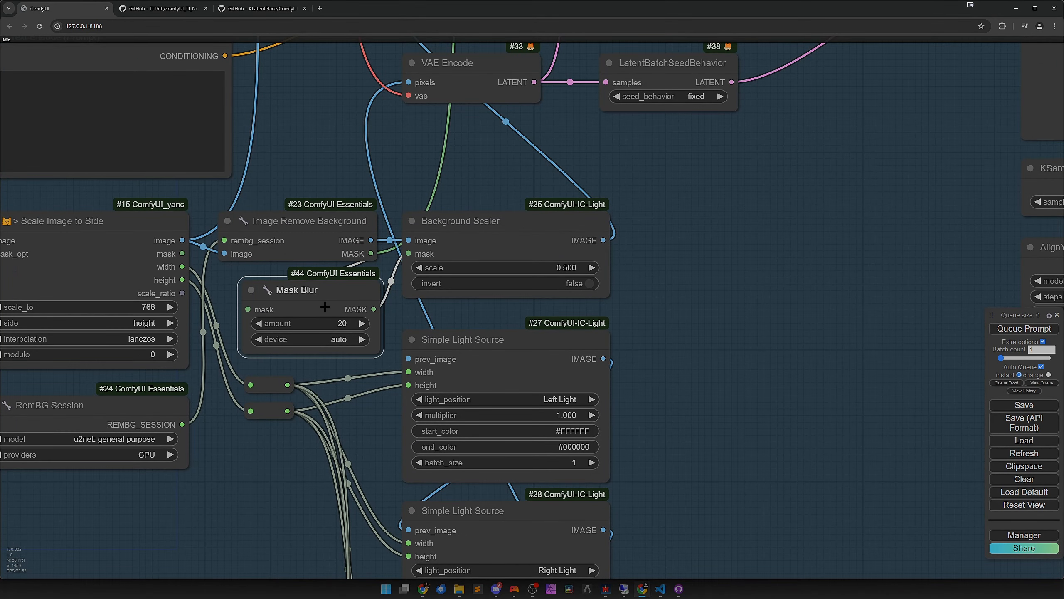
{"action": "left_click", "coordinate": [317, 253]}
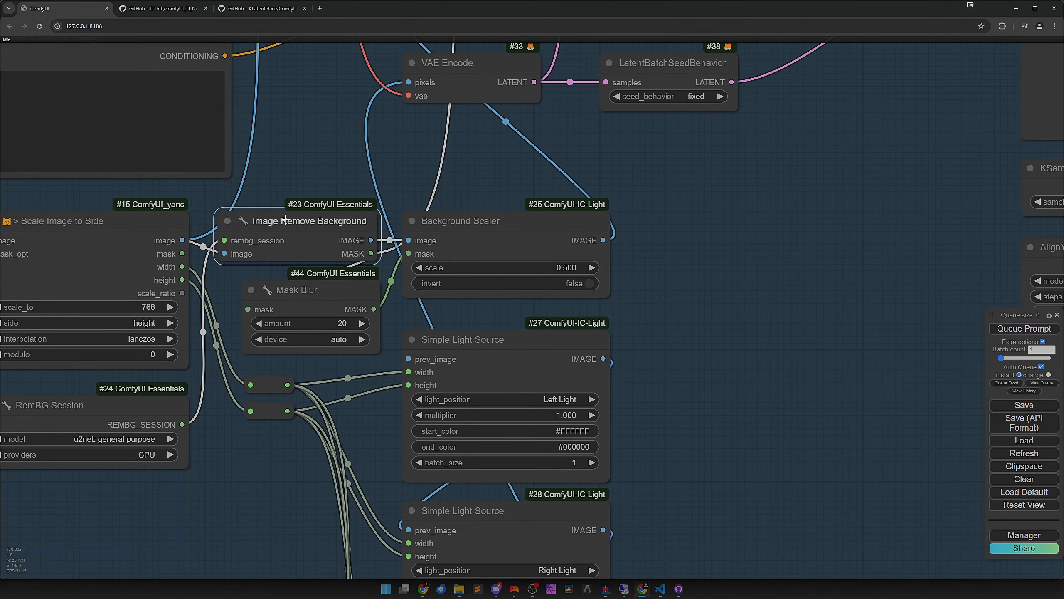
- Connect the mask reroute output above the Normal Map group to the mask inputs of both Normal Map Lighting nodes
{"action": "scroll", "coordinate": [416, 201], "scroll_direction": "down", "scroll_amount": 4}
{"action": "left_click_drag", "start_coordinate": [582, 121], "coordinate": [377, 355]}
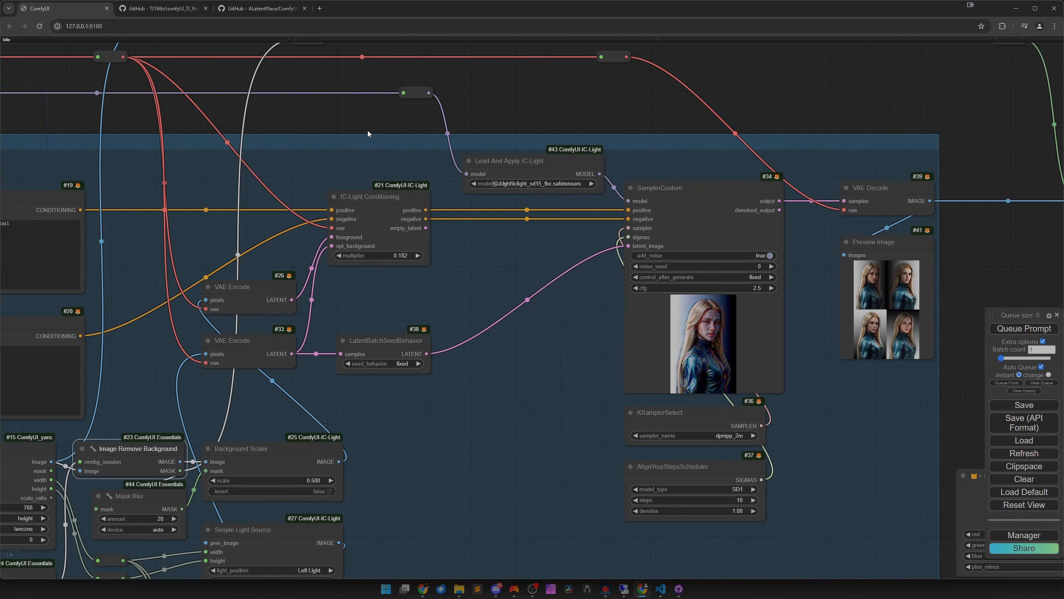
{"action": "left_click_drag", "start_coordinate": [367, 131], "coordinate": [304, 235]}
{"action": "left_click_drag", "start_coordinate": [669, 167], "coordinate": [370, 195]}
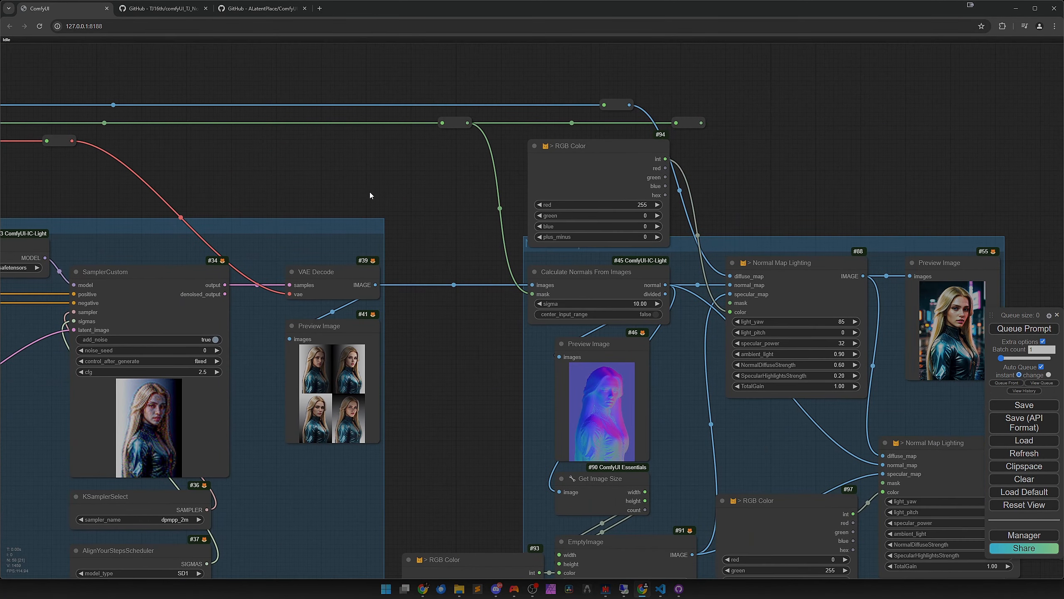
{"action": "left_click_drag", "start_coordinate": [583, 237], "coordinate": [362, 216]}
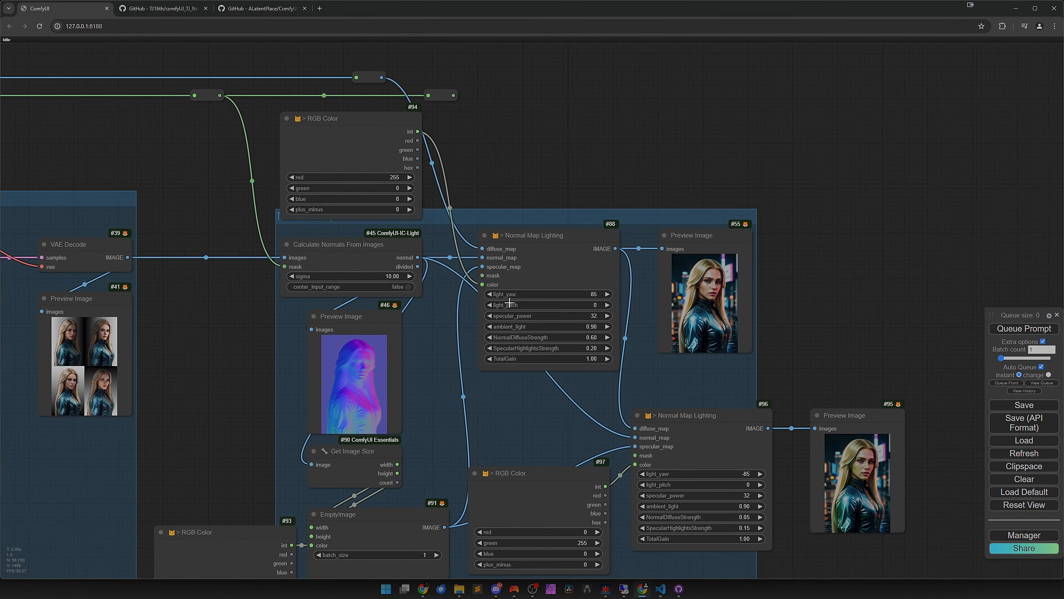
{"action": "scroll", "coordinate": [537, 419], "scroll_direction": "up", "scroll_amount": 3}
{"action": "scroll", "coordinate": [485, 157], "scroll_direction": "down", "scroll_amount": 1}
{"action": "left_click_drag", "start_coordinate": [491, 135], "coordinate": [484, 235]}
{"action": "left_click_drag", "start_coordinate": [424, 101], "coordinate": [459, 319]}
{"action": "left_click_drag", "start_coordinate": [542, 365], "coordinate": [476, 290]}
{"action": "scroll", "coordinate": [477, 290], "scroll_direction": "down", "scroll_amount": 2}
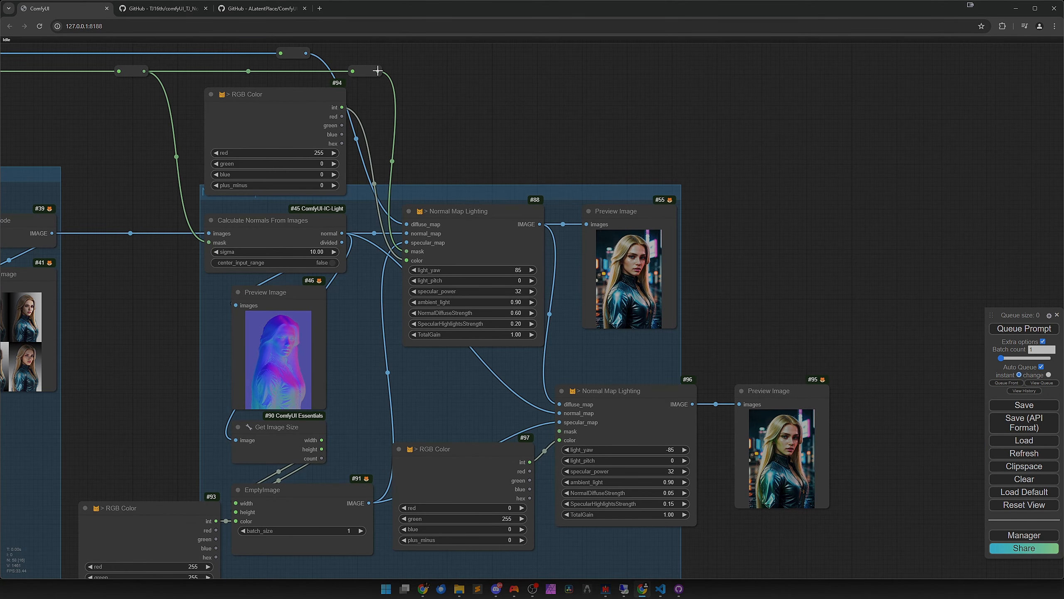
{"action": "left_click_drag", "start_coordinate": [377, 70], "coordinate": [559, 431]}
- Make the first light white by raising green and blue to 255 on its RGB Color node
{"action": "left_click_drag", "start_coordinate": [255, 162], "coordinate": [373, 166]}
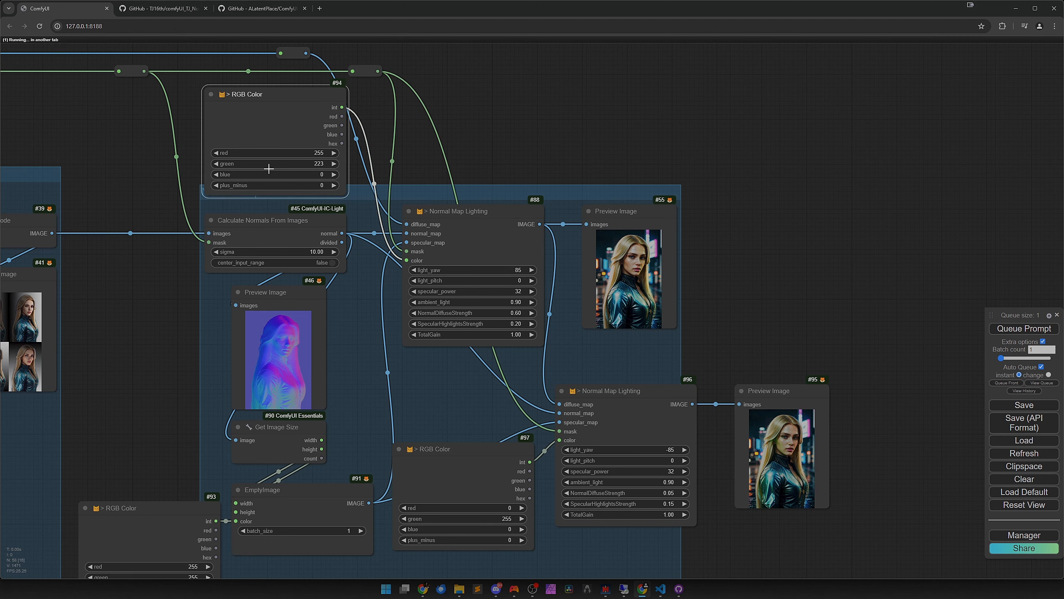
{"action": "left_click_drag", "start_coordinate": [277, 168], "coordinate": [396, 173]}
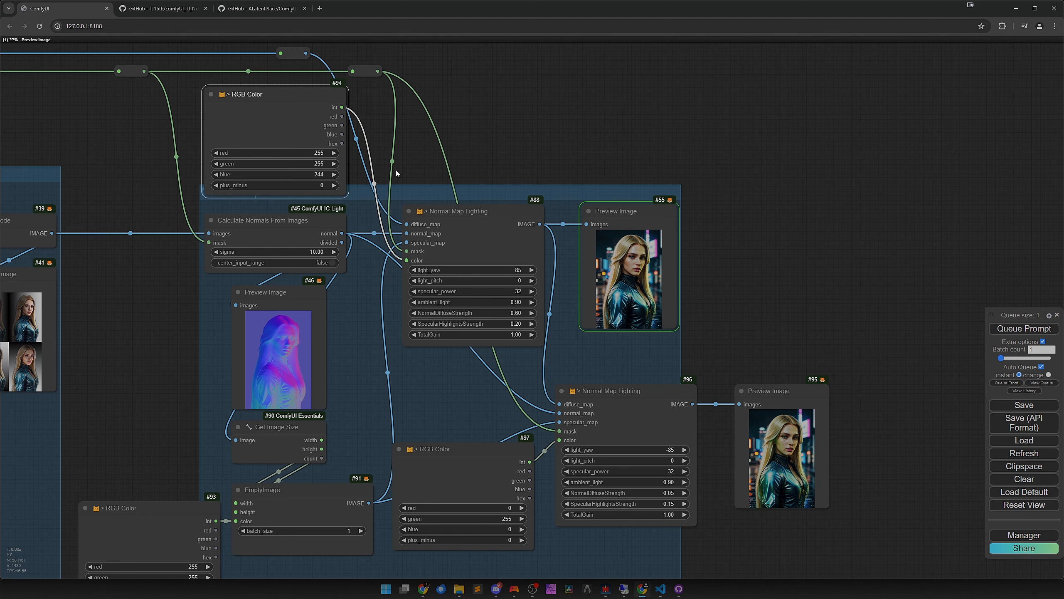
- Try a NormalDiffuseStrength of 1.00 on the first Normal Map Lighting node
{"action": "scroll", "coordinate": [511, 275], "scroll_direction": "up", "scroll_amount": 8}
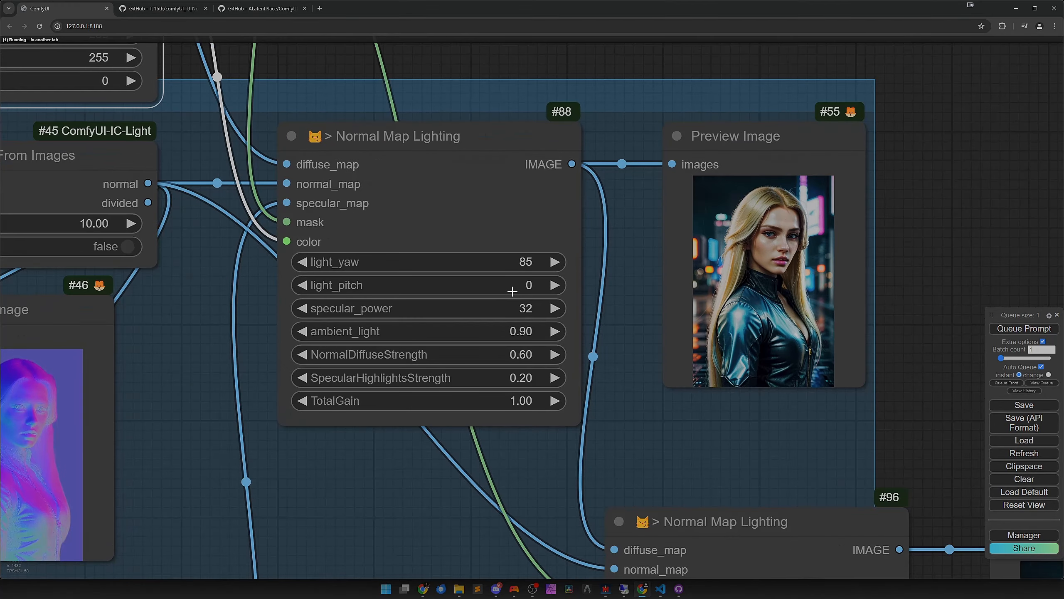
{"action": "scroll", "coordinate": [506, 302], "scroll_direction": "up", "scroll_amount": 1}
{"action": "left_click", "coordinate": [469, 359]}
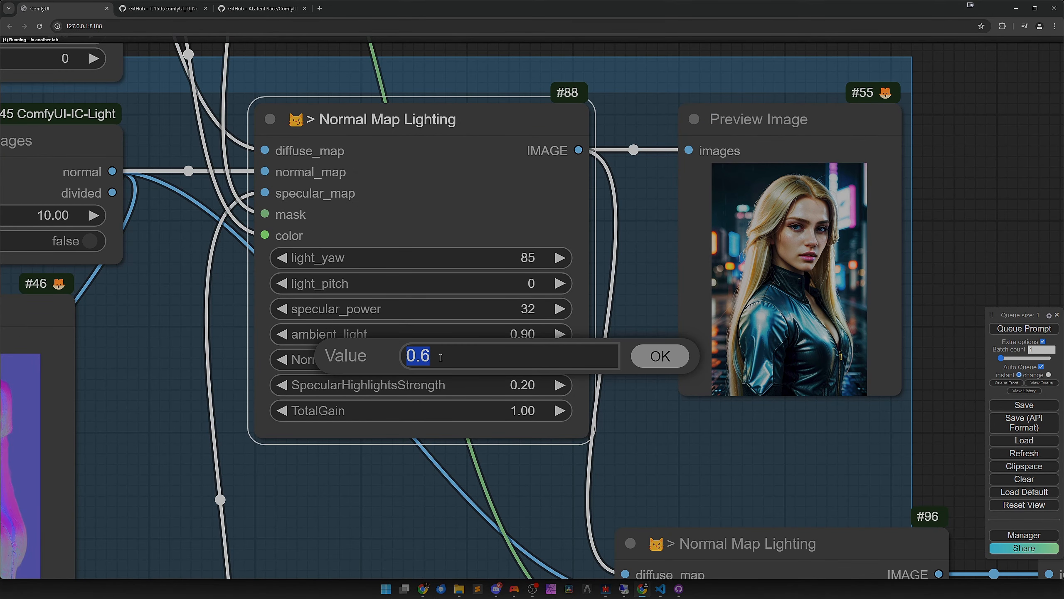
{"action": "type", "text": "1"}
{"action": "key", "text": "Return"}
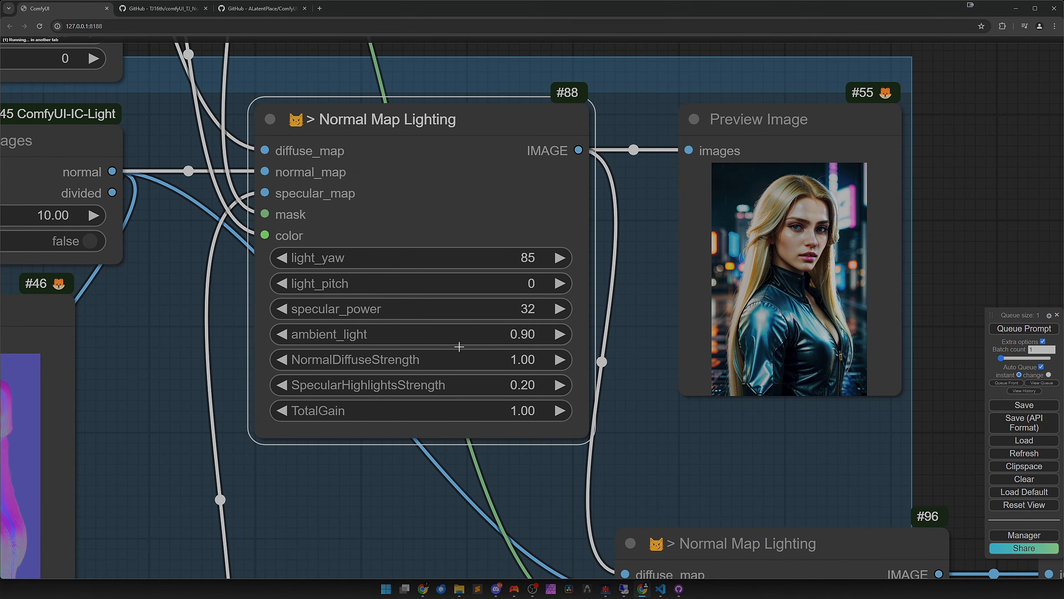
- Try light_yaw 73 on the first Normal Map Lighting node, then restore light_yaw to 85 and NormalDiffuseStrength to 0.60
{"action": "mouse_move", "coordinate": [519, 258]}
{"action": "left_mouse_down"}
{"action": "mouse_move", "coordinate": [461, 268]}
{"action": "mouse_move", "coordinate": [508, 263]}
{"action": "left_mouse_up"}
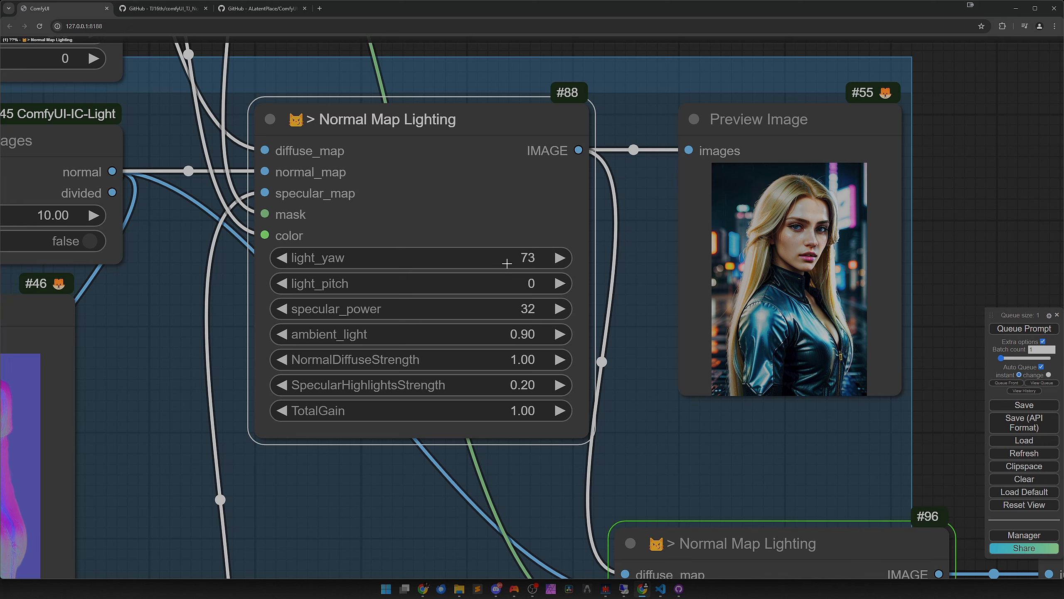
{"action": "left_click", "coordinate": [508, 264]}
{"action": "type", "text": "85"}
{"action": "key", "text": "Return"}
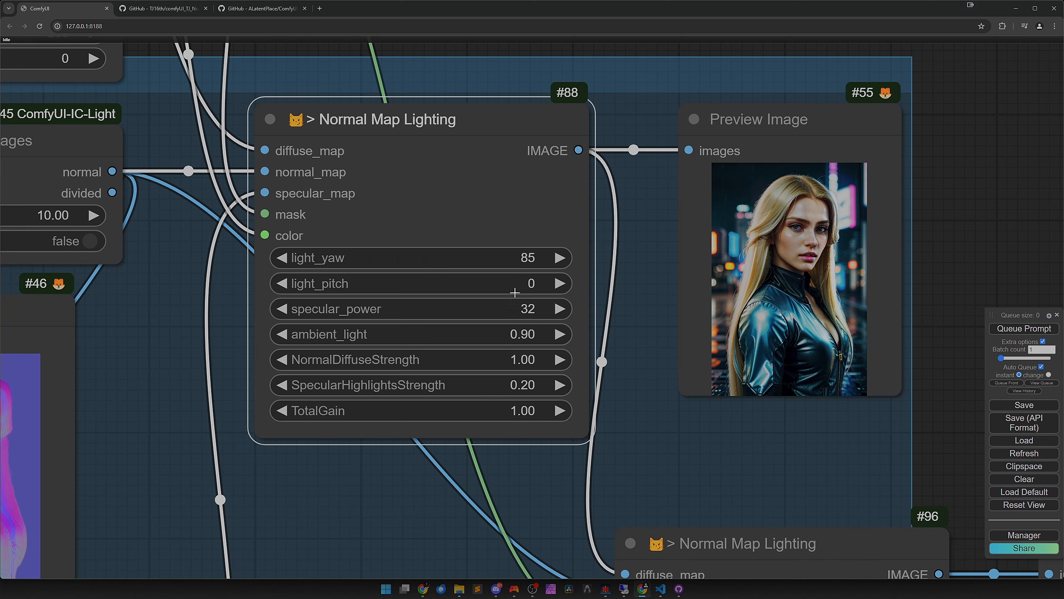
{"action": "left_click", "coordinate": [462, 368]}
{"action": "type", "text": "0"}
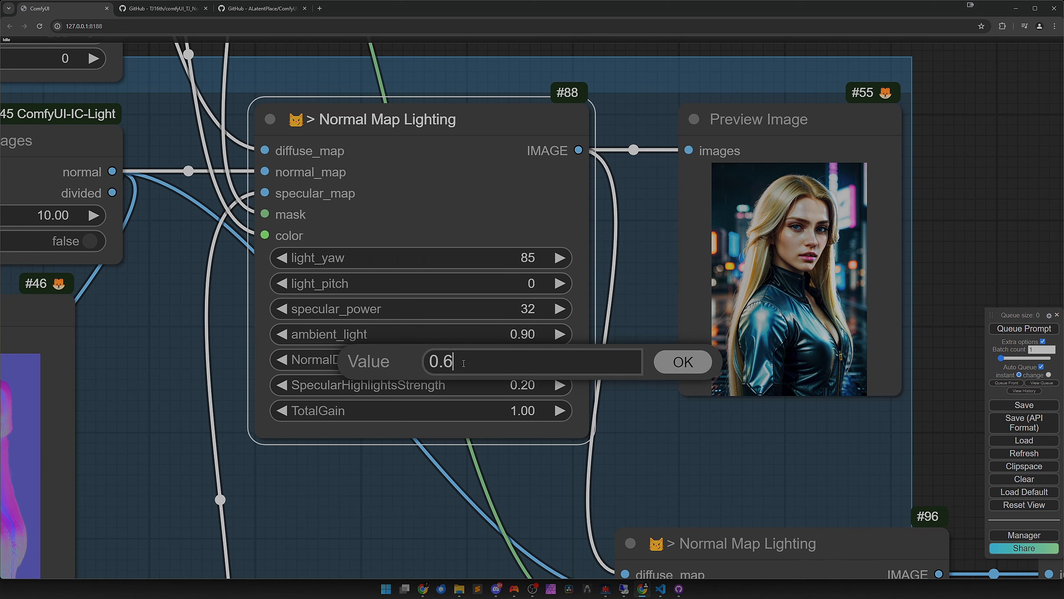
{"action": "type", "text": ".6"}
{"action": "key", "text": "Return"}
- Compare both lighting previews and set NormalDiffuseStrength to 0.10 on the second Normal Map Lighting node
{"action": "scroll", "coordinate": [461, 361], "scroll_direction": "down", "scroll_amount": 6}
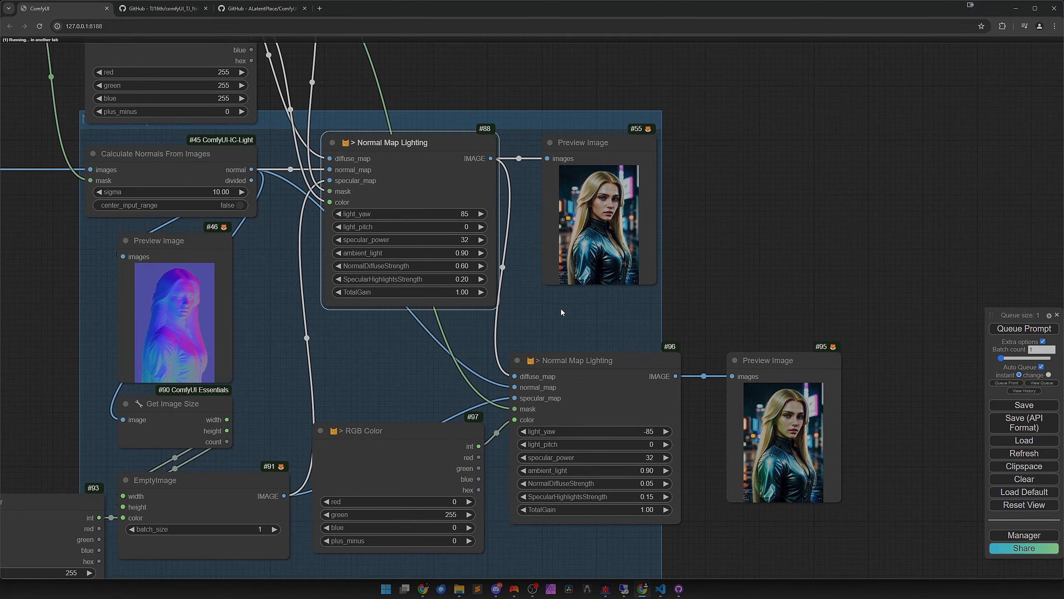
{"action": "left_click_drag", "start_coordinate": [561, 309], "coordinate": [558, 306]}
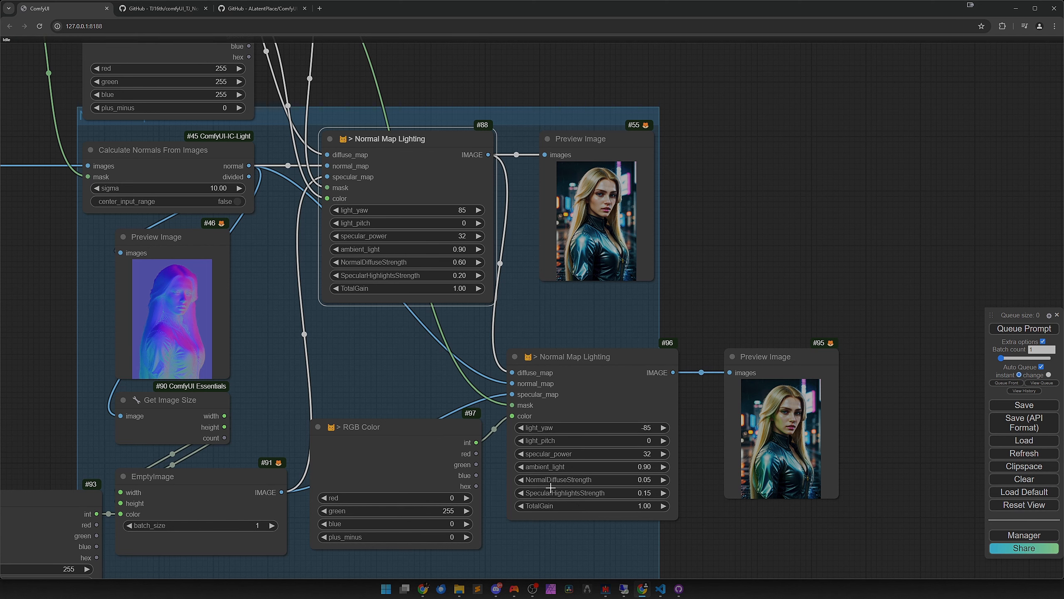
{"action": "left_click_drag", "start_coordinate": [461, 401], "coordinate": [559, 460]}
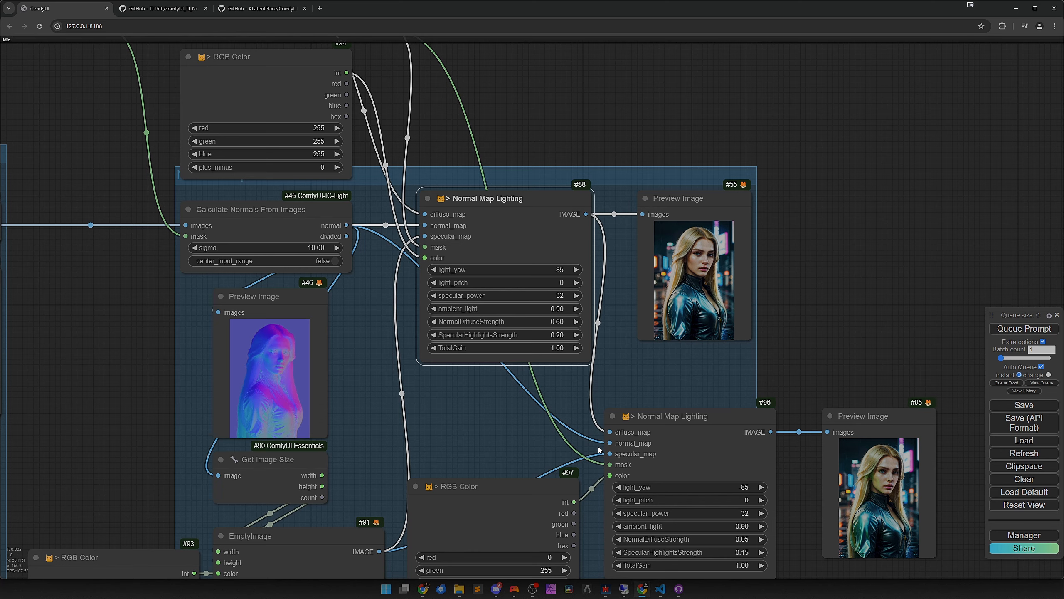
{"action": "left_click_drag", "start_coordinate": [599, 450], "coordinate": [528, 373]}
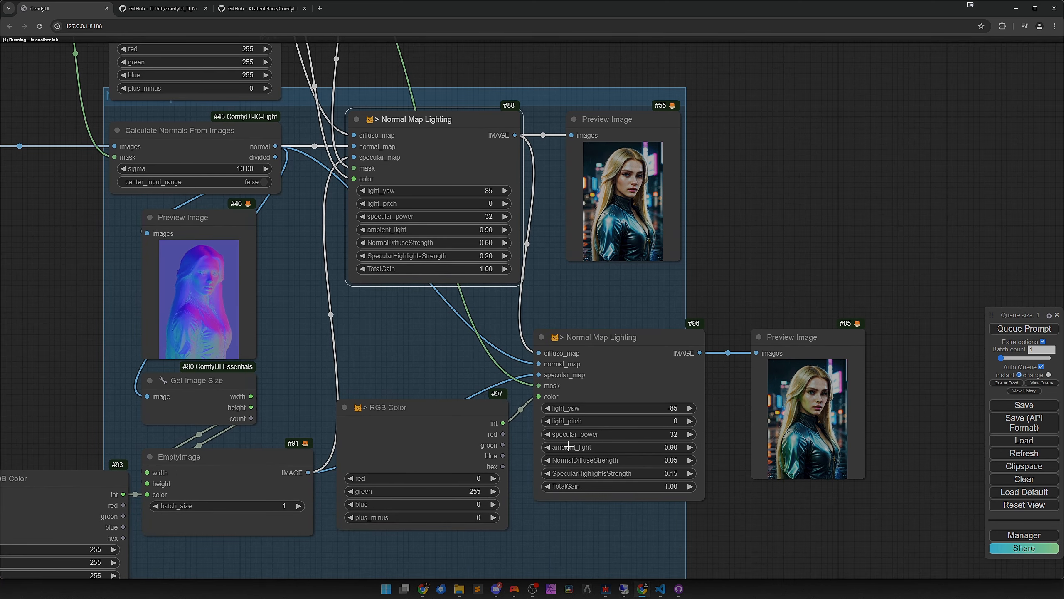
{"action": "scroll", "coordinate": [626, 461], "scroll_direction": "up", "scroll_amount": 7}
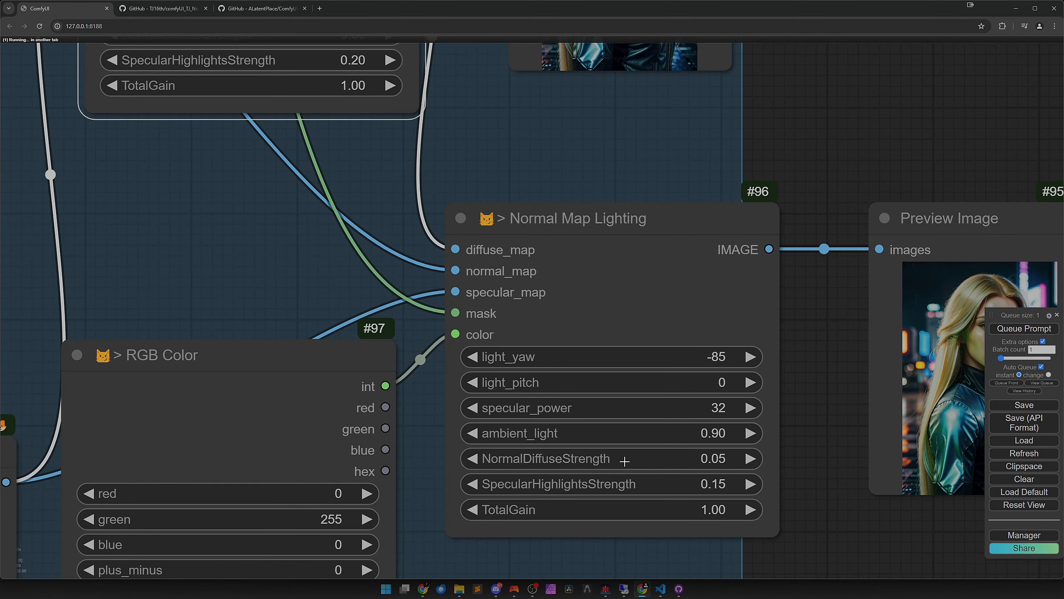
{"action": "left_click_drag", "start_coordinate": [732, 442], "coordinate": [497, 436]}
{"action": "scroll", "coordinate": [512, 436], "scroll_direction": "up", "scroll_amount": 1}
{"action": "left_click", "coordinate": [497, 435]}
{"action": "type", "text": "0.1"}
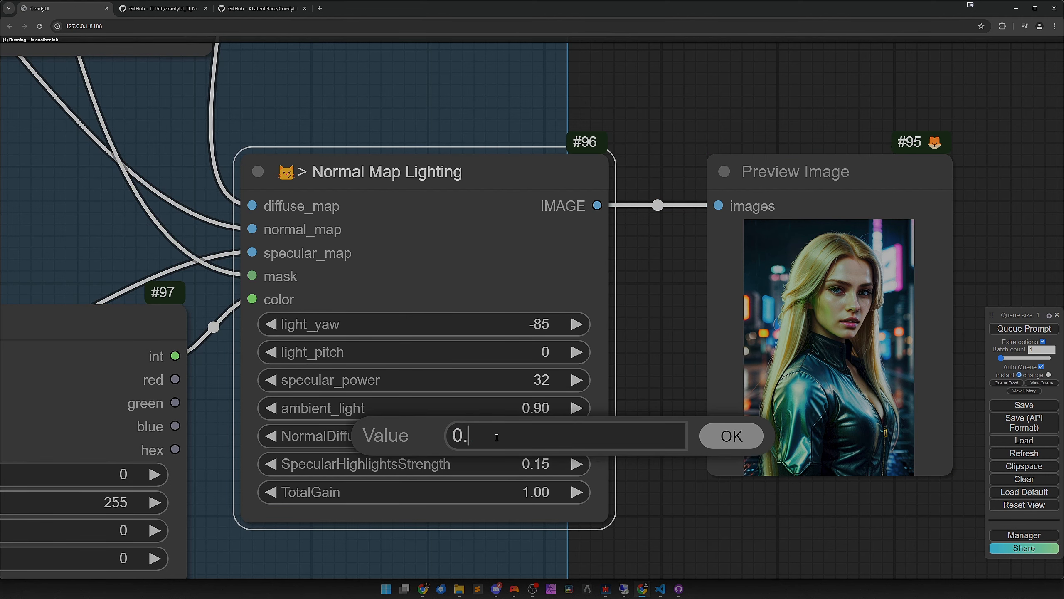
{"action": "key", "text": "Return"}
- Turn the first light red by lowering green and blue to 0 on its RGB Color node
{"action": "scroll", "coordinate": [479, 443], "scroll_direction": "down", "scroll_amount": 10}
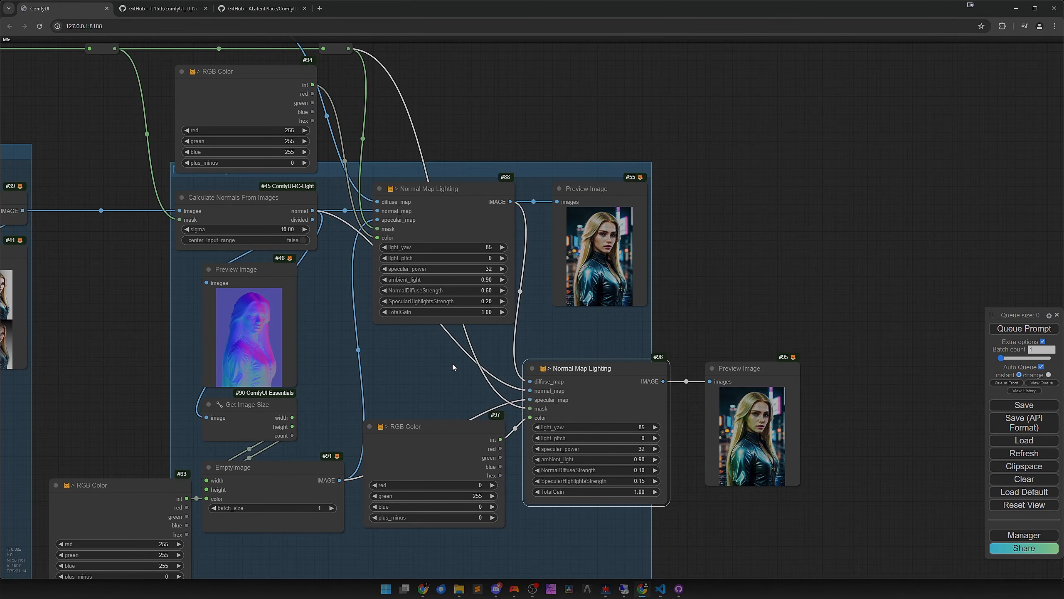
{"action": "left_click_drag", "start_coordinate": [437, 355], "coordinate": [481, 372]}
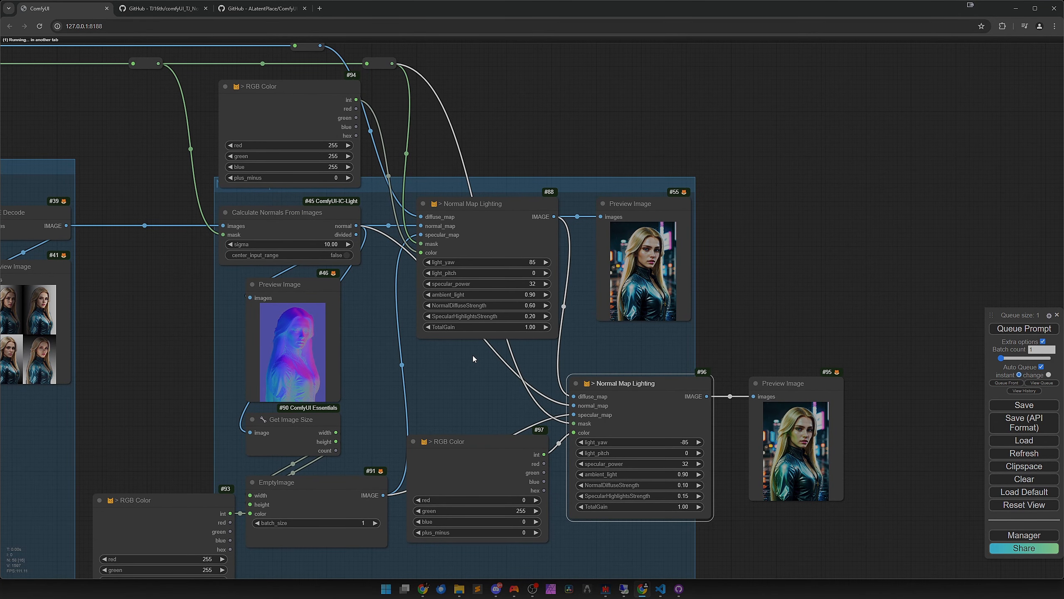
{"action": "left_click_drag", "start_coordinate": [304, 166], "coordinate": [191, 167]}
{"action": "left_click_drag", "start_coordinate": [319, 165], "coordinate": [211, 156]}
{"action": "left_click_drag", "start_coordinate": [288, 155], "coordinate": [218, 154]}
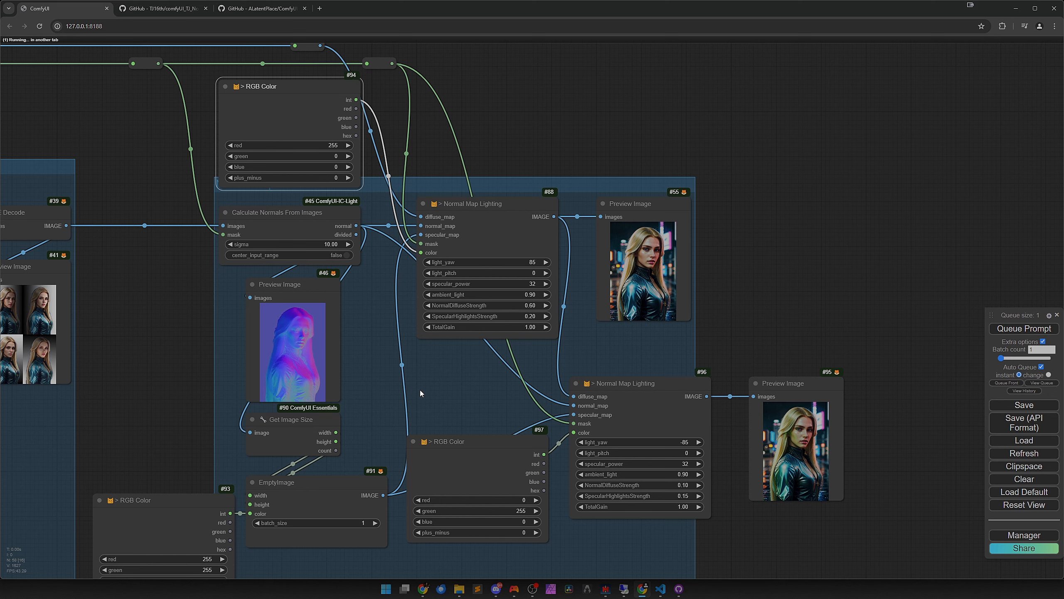
- Delete the RGB Color nodes feeding the two Normal Map Lighting nodes and queue the prompt
{"action": "left_click_drag", "start_coordinate": [436, 398], "coordinate": [435, 347]}
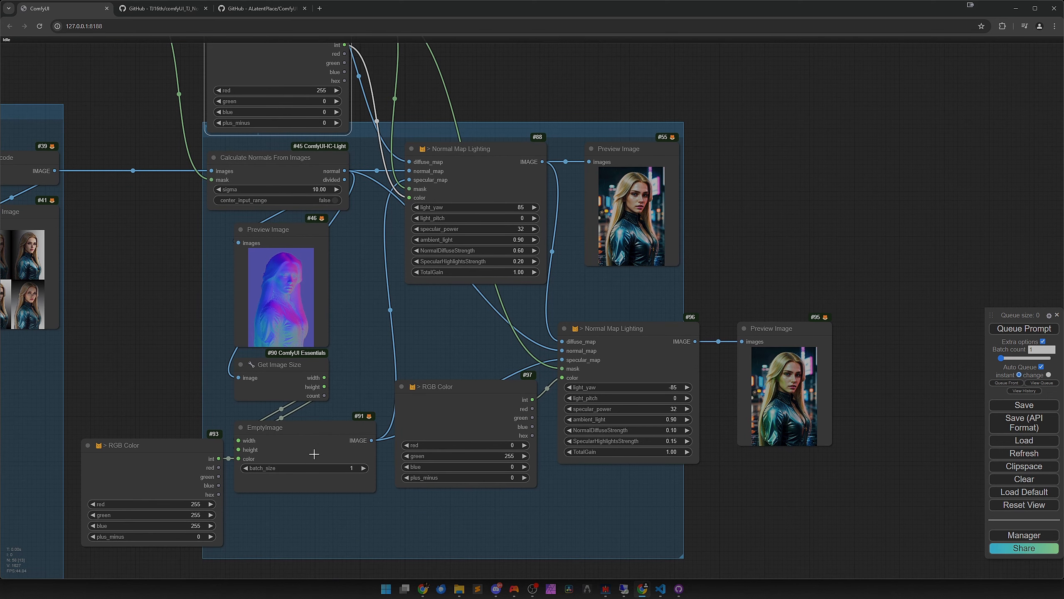
{"action": "left_click", "coordinate": [484, 417]}
{"action": "key", "text": "Delete"}
{"action": "left_click_drag", "start_coordinate": [457, 368], "coordinate": [499, 459]}
{"action": "left_click", "coordinate": [337, 191]}
{"action": "key", "text": "Delete"}
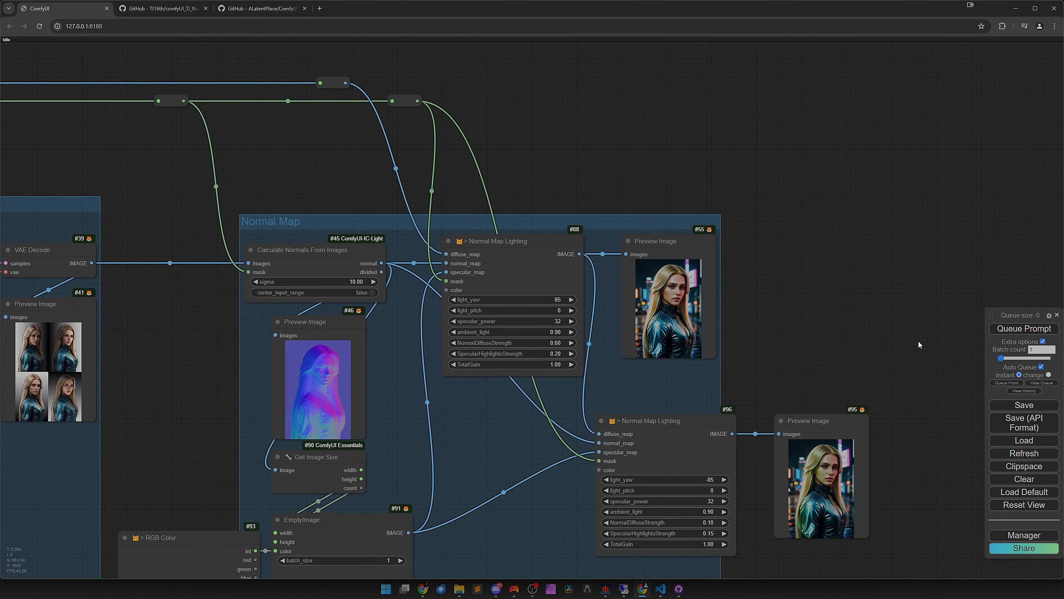
{"action": "left_click", "coordinate": [1021, 330]}
- Go back to the initial generation group and examine its Preview Image node showing the original portrait
{"action": "left_click_drag", "start_coordinate": [521, 446], "coordinate": [485, 353]}
{"action": "left_click_drag", "start_coordinate": [548, 454], "coordinate": [533, 376]}
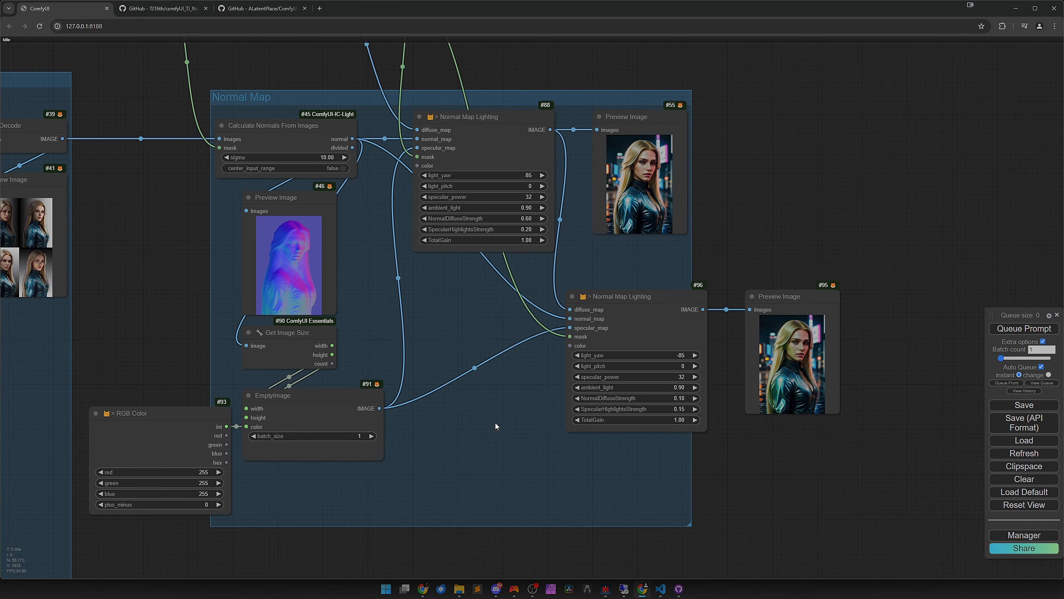
{"action": "left_click_drag", "start_coordinate": [466, 450], "coordinate": [488, 398]}
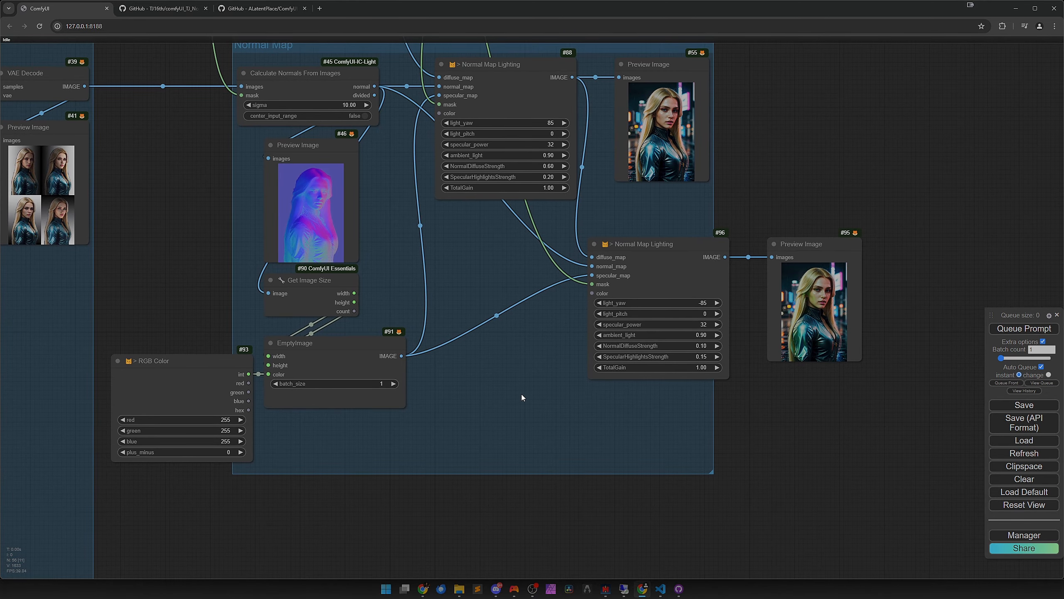
{"action": "scroll", "coordinate": [496, 402], "scroll_direction": "down", "scroll_amount": 2}
{"action": "left_click_drag", "start_coordinate": [468, 329], "coordinate": [1061, 347]}
{"action": "left_click_drag", "start_coordinate": [391, 355], "coordinate": [1063, 399]}
{"action": "scroll", "coordinate": [392, 262], "scroll_direction": "up", "scroll_amount": 2}
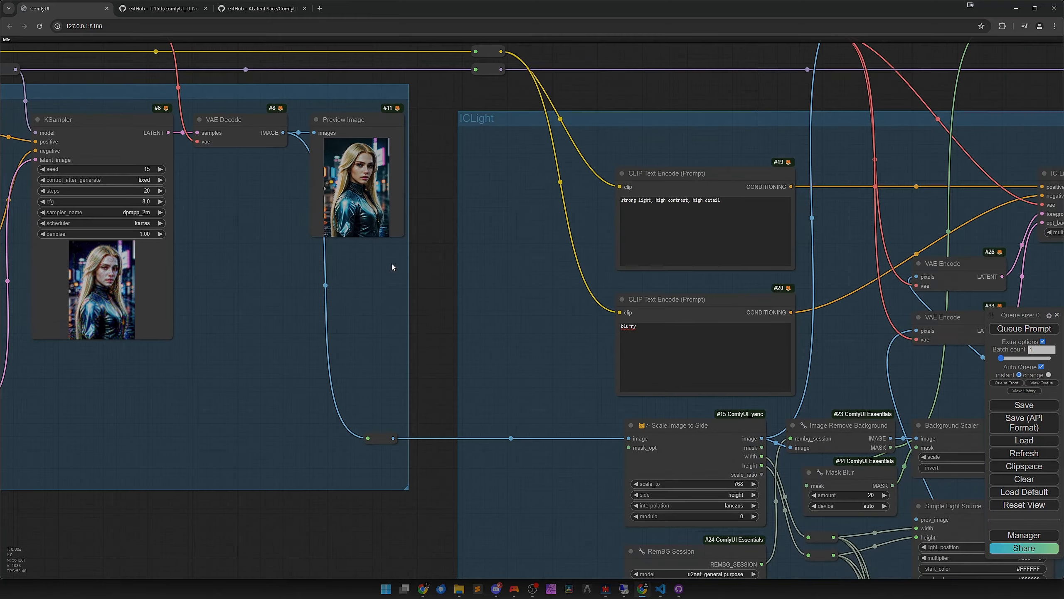
{"action": "scroll", "coordinate": [393, 268], "scroll_direction": "up", "scroll_amount": 2}
{"action": "right_click", "coordinate": [337, 170]}
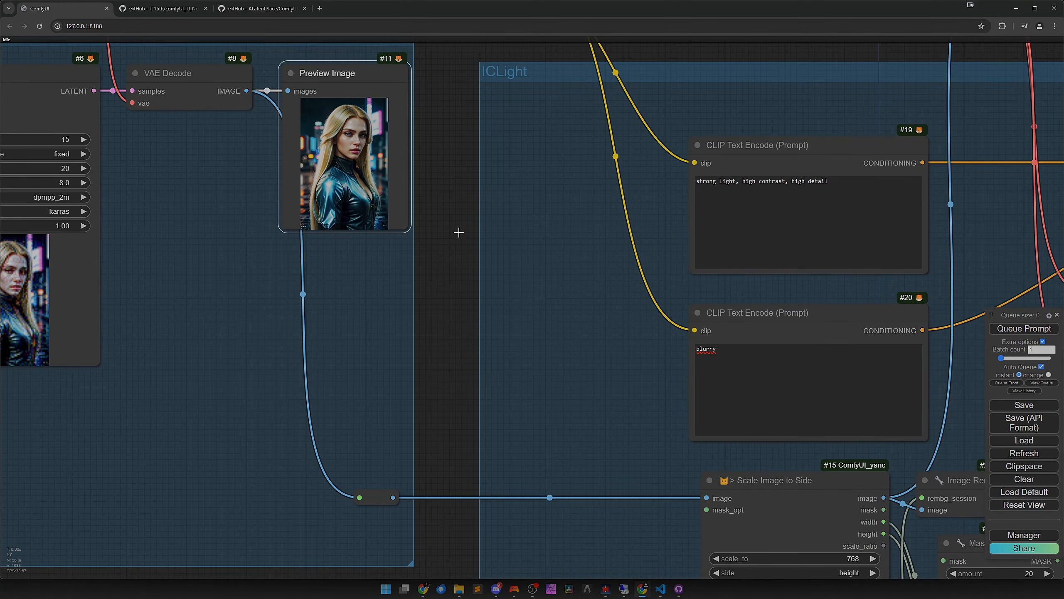
- Paste the copied original portrait as a Load Image node below the Normal Map group, underneath the RGB Color node
{"action": "scroll", "coordinate": [459, 233], "scroll_direction": "down", "scroll_amount": 4}
{"action": "left_click_drag", "start_coordinate": [938, 405], "coordinate": [298, 296]}
{"action": "left_click_drag", "start_coordinate": [754, 334], "coordinate": [202, 260]}
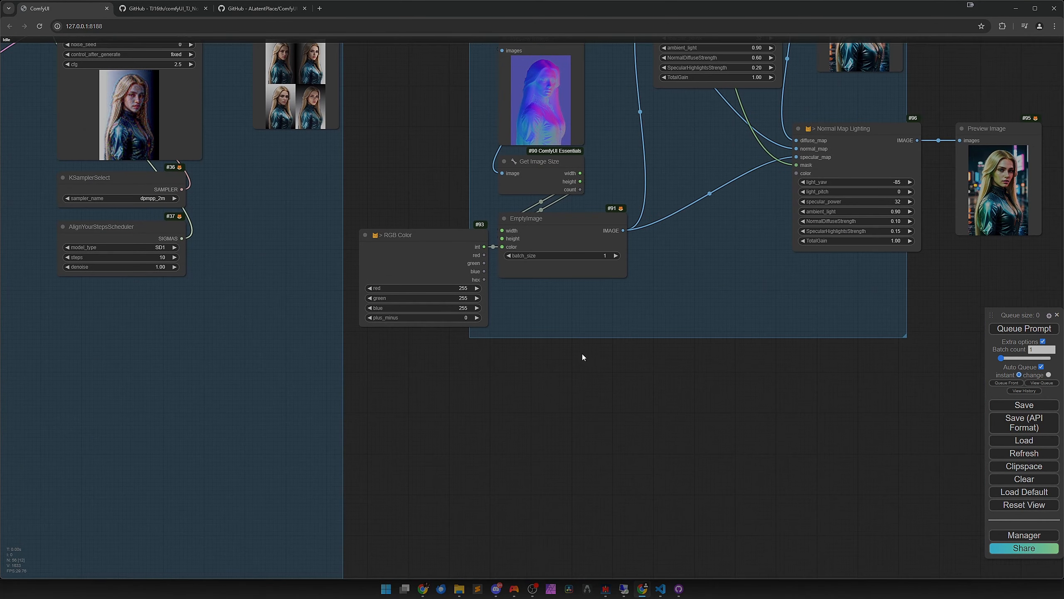
{"action": "left_click_drag", "start_coordinate": [582, 357], "coordinate": [390, 347]}
{"action": "key", "text": "ctrl+v"}
{"action": "scroll", "coordinate": [542, 271], "scroll_direction": "down", "scroll_amount": 1}
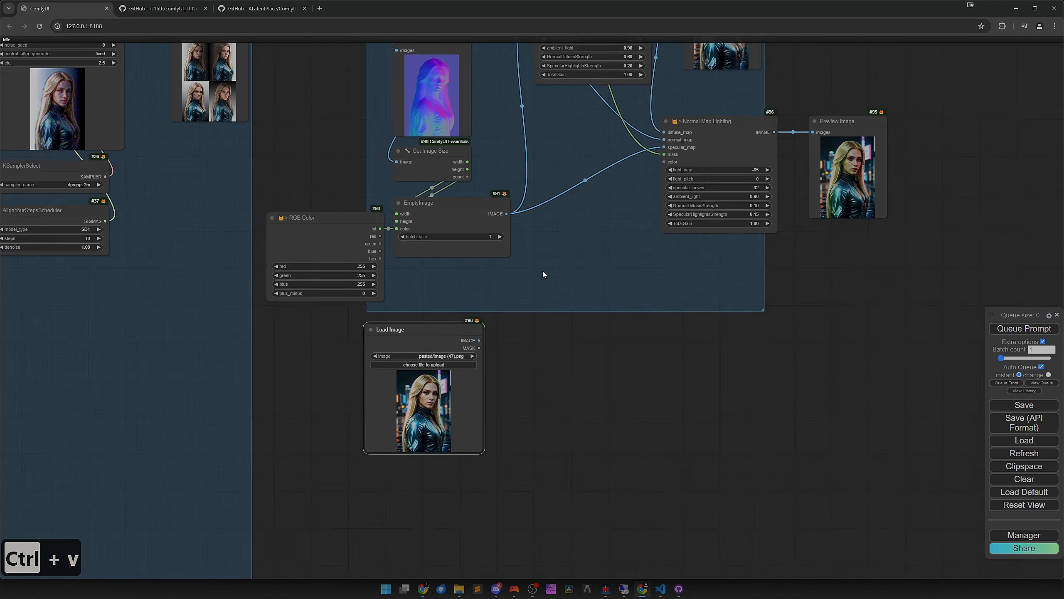
{"action": "scroll", "coordinate": [542, 271], "scroll_direction": "down", "scroll_amount": 1}
{"action": "left_click_drag", "start_coordinate": [542, 271], "coordinate": [536, 341]}
{"action": "left_click_drag", "start_coordinate": [420, 406], "coordinate": [336, 412]}
{"action": "scroll", "coordinate": [457, 427], "scroll_direction": "up", "scroll_amount": 6}
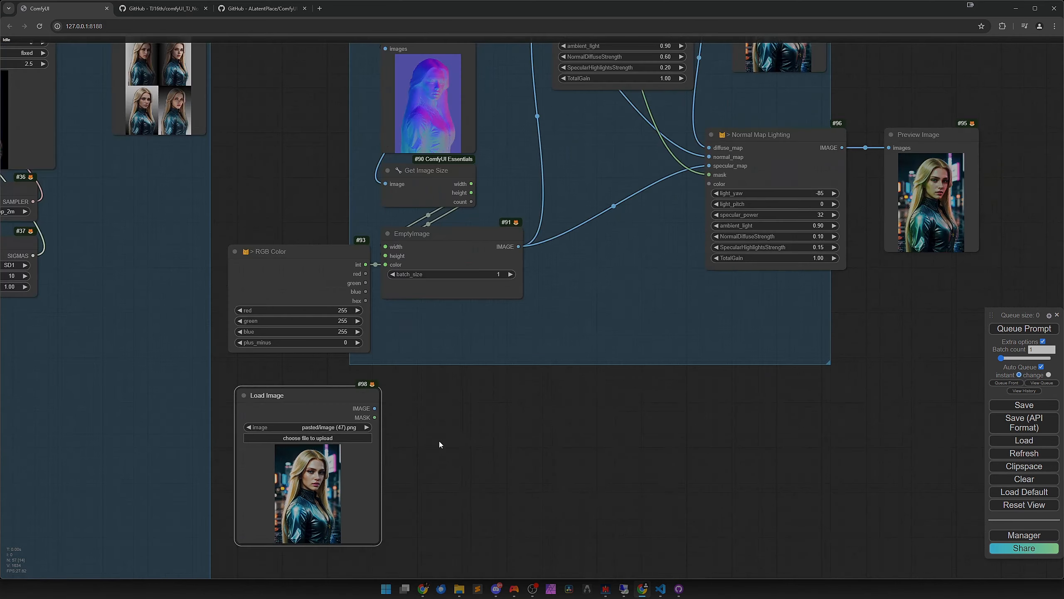
- Add a Get Mean Color node beside the pasted Load Image node and connect the IMAGE output to its image input
{"action": "double_click", "coordinate": [444, 412]}
{"action": "type", "text": "get me"}
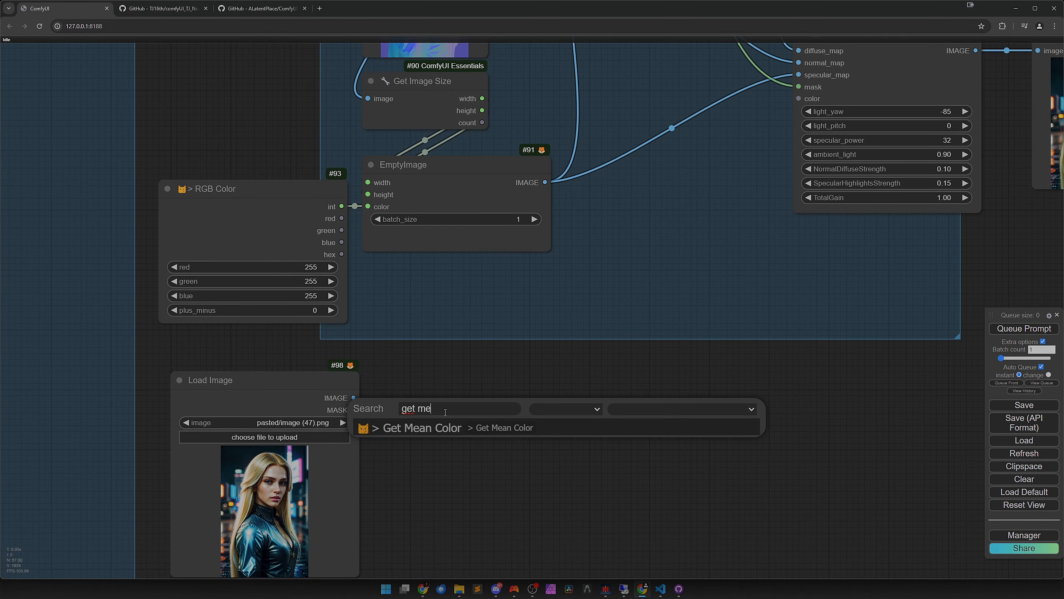
{"action": "key", "text": "Down"}
{"action": "key", "text": "Return"}
{"action": "left_click_drag", "start_coordinate": [537, 432], "coordinate": [490, 409]}
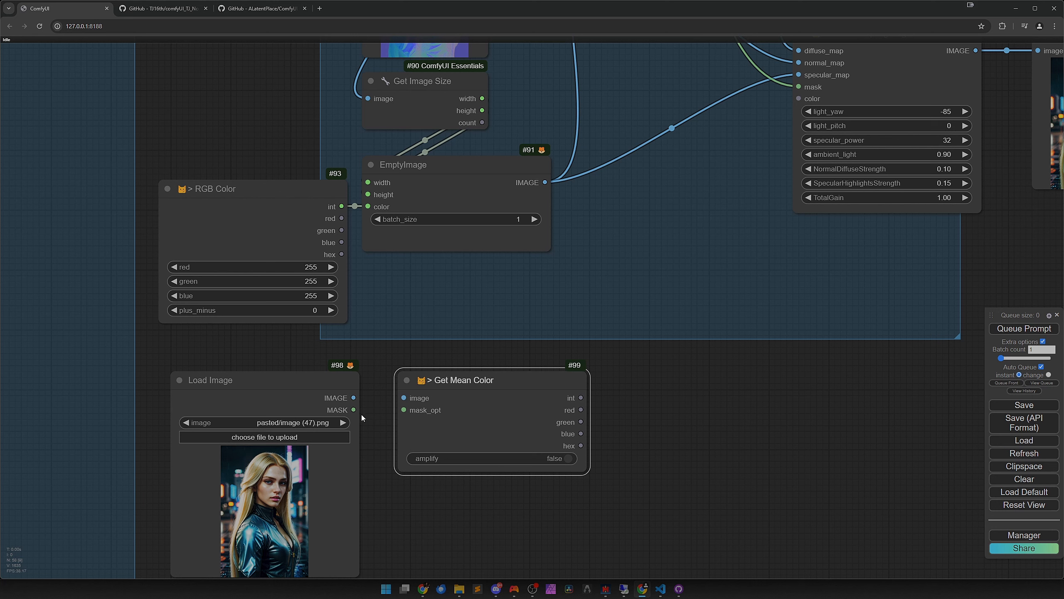
{"action": "left_click_drag", "start_coordinate": [353, 398], "coordinate": [404, 398]}
- Add an EmptyImage node after Get Mean Color and attach a Preview Image node to its IMAGE output
{"action": "double_click", "coordinate": [659, 407]}
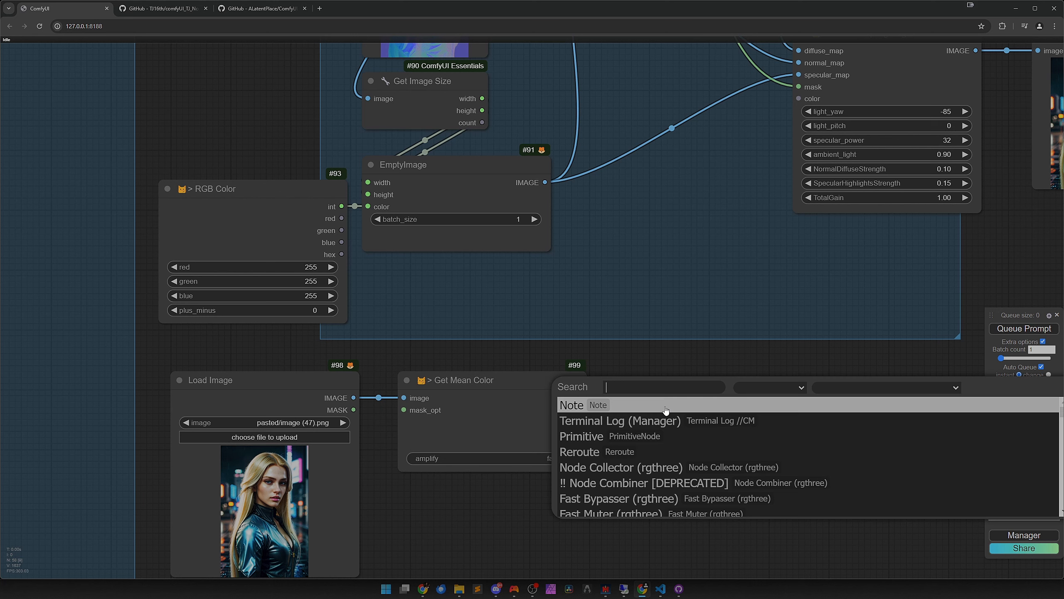
{"action": "type", "text": "empt"}
{"action": "key", "text": "Down"}
{"action": "key", "text": "Down"}
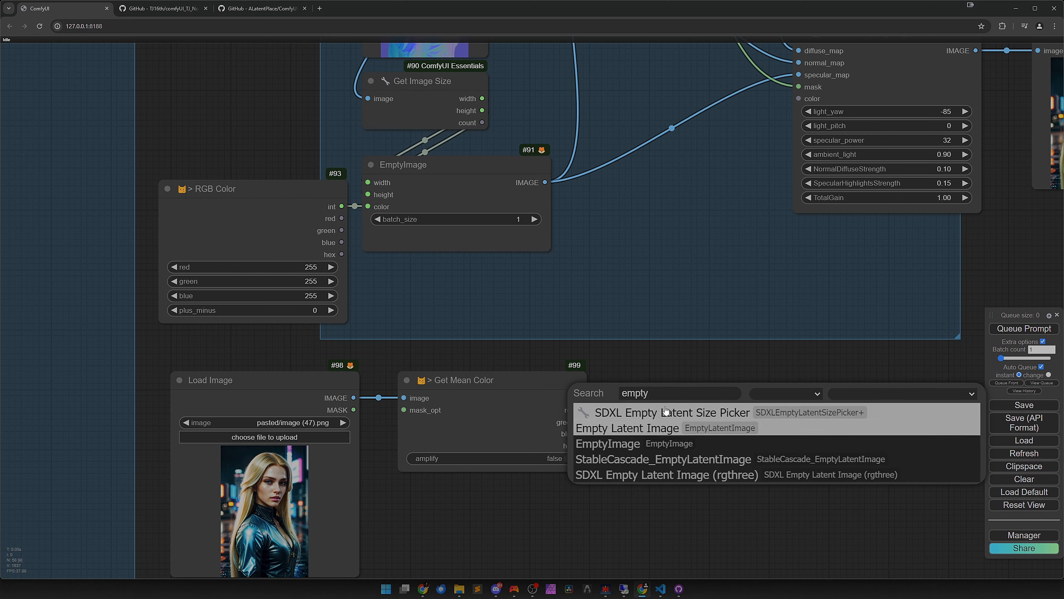
{"action": "key", "text": "Return"}
{"action": "left_click_drag", "start_coordinate": [742, 415], "coordinate": [571, 384]}
{"action": "left_click_drag", "start_coordinate": [651, 385], "coordinate": [746, 372]}
{"action": "left_click", "coordinate": [792, 440]}
- Convert the new EmptyImage node's color widget to an input and feed it from Get Mean Color's int output
{"action": "right_click", "coordinate": [545, 379]}
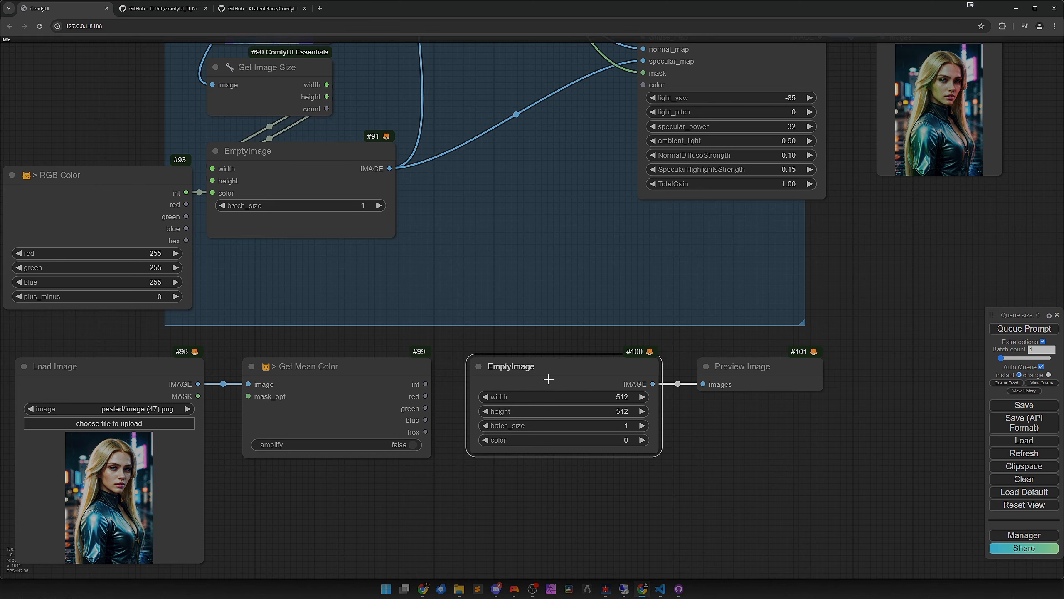
{"action": "left_click", "coordinate": [572, 517]}
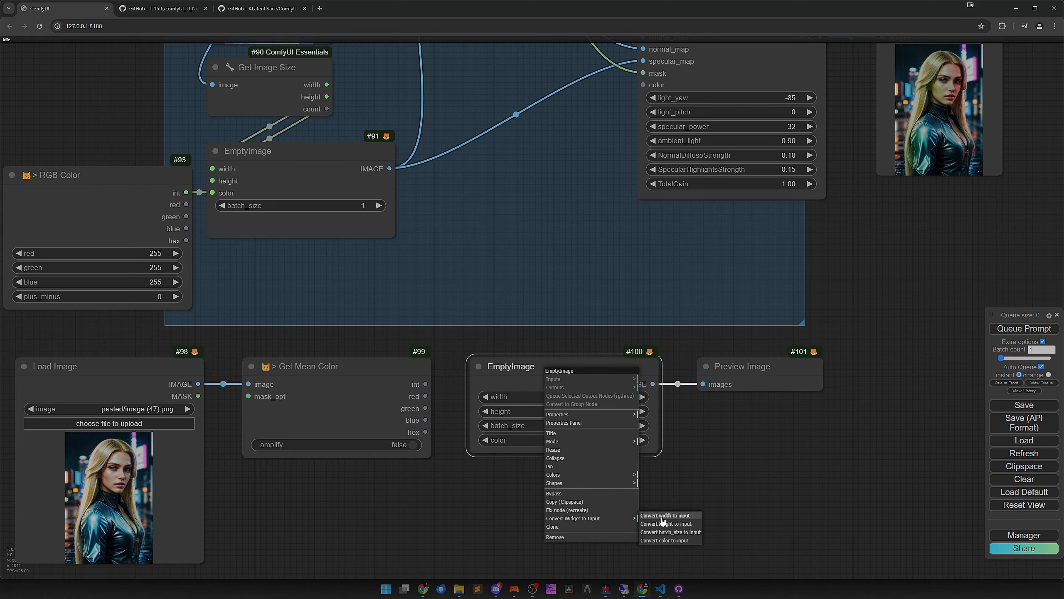
{"action": "left_click", "coordinate": [664, 540]}
{"action": "scroll", "coordinate": [461, 421], "scroll_direction": "up", "scroll_amount": 2}
{"action": "left_click_drag", "start_coordinate": [418, 378], "coordinate": [482, 378]}
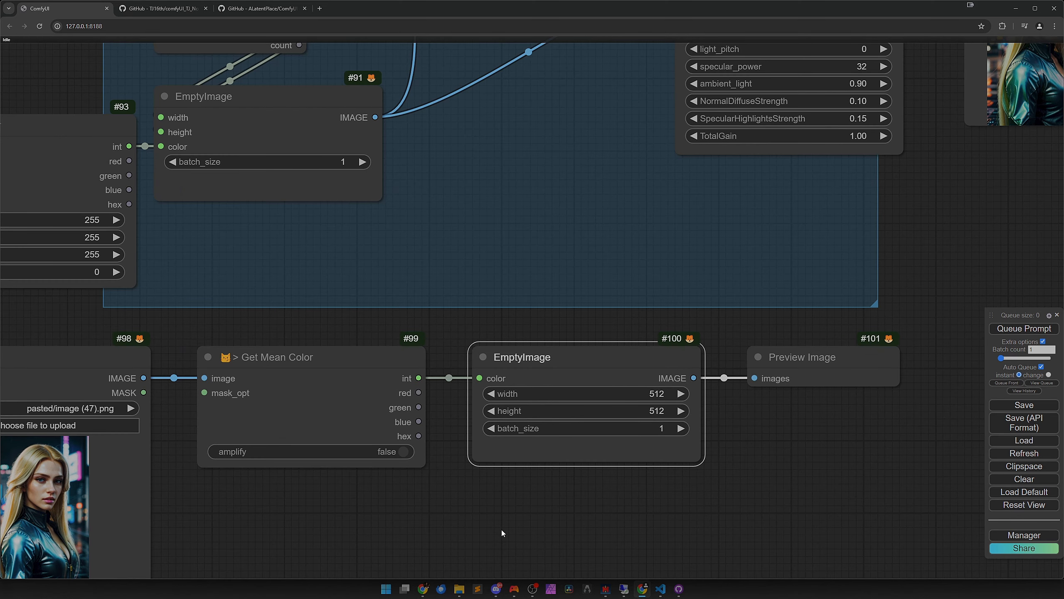
- Queue the prompt and examine the mean color in the new Preview Image node
{"action": "scroll", "coordinate": [528, 534], "scroll_direction": "down", "scroll_amount": 2}
{"action": "left_click", "coordinate": [1018, 330]}
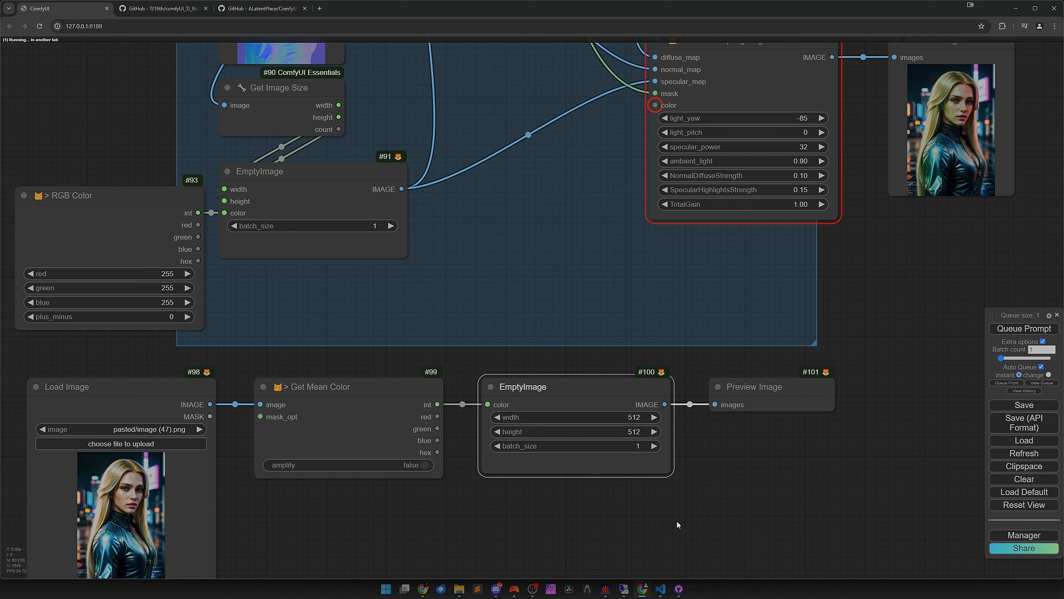
{"action": "left_click_drag", "start_coordinate": [646, 529], "coordinate": [684, 439]}
{"action": "left_click", "coordinate": [414, 353]}
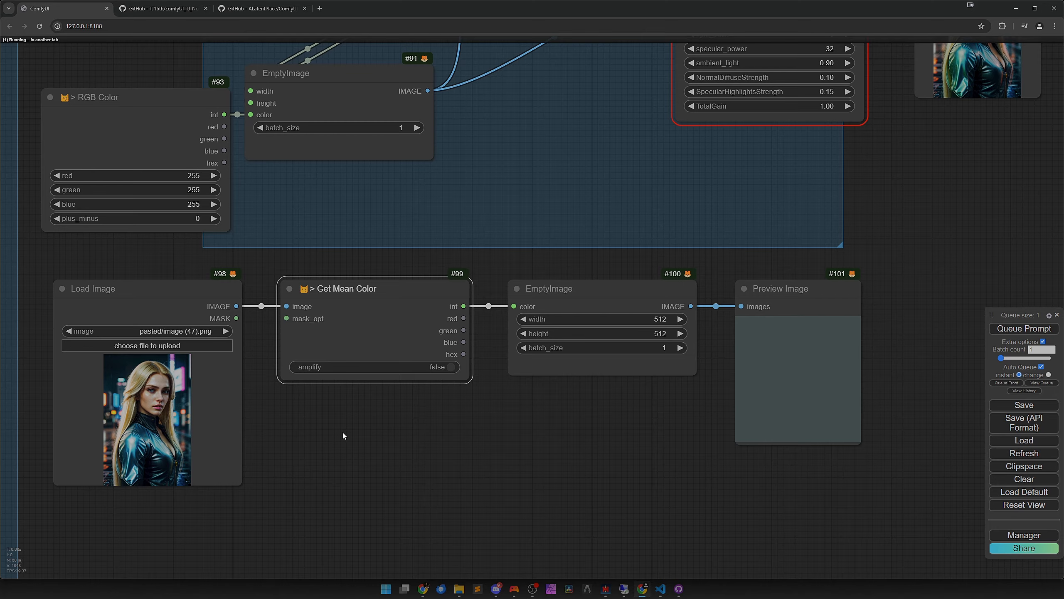
- Mask the vertical pink neon sign behind the woman in the pasted Load Image using MaskEditor and save it to the node
{"action": "left_click_drag", "start_coordinate": [343, 432], "coordinate": [483, 421]}
{"action": "scroll", "coordinate": [364, 421], "scroll_direction": "up", "scroll_amount": 4}
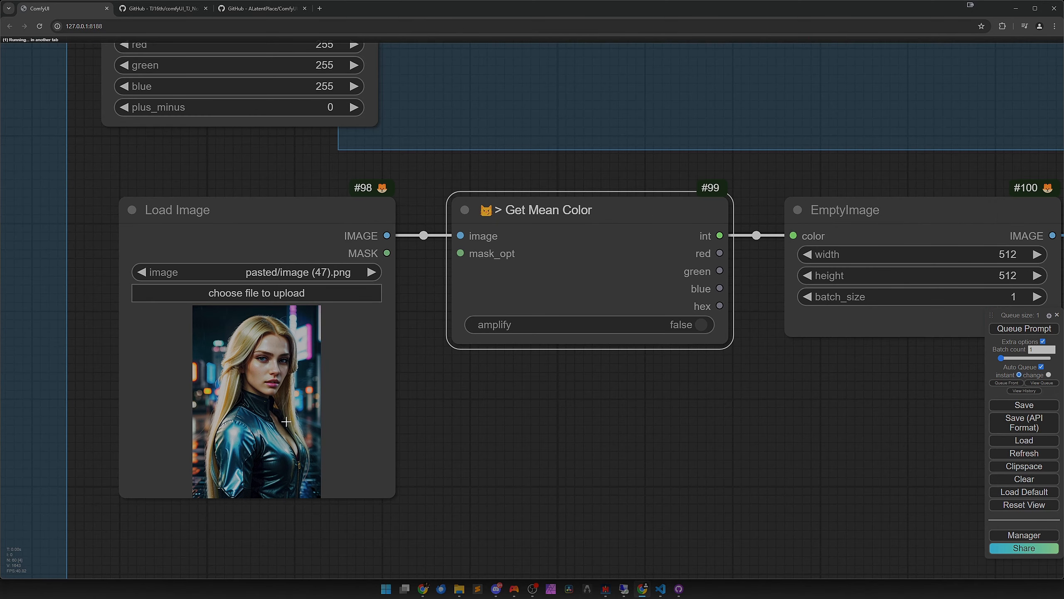
{"action": "scroll", "coordinate": [286, 421], "scroll_direction": "up", "scroll_amount": 1}
{"action": "right_click", "coordinate": [260, 401]}
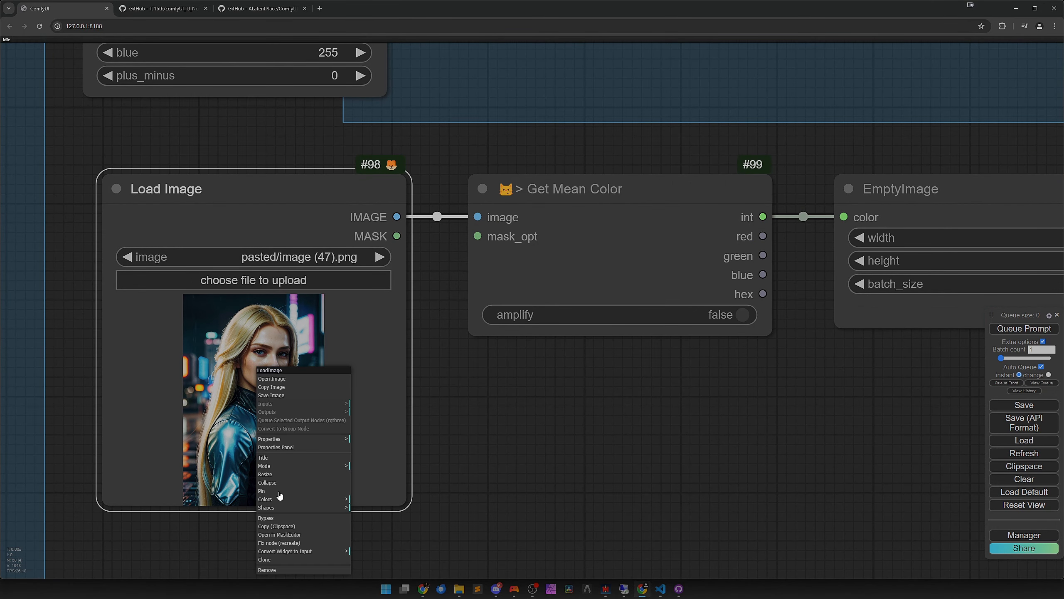
{"action": "left_click", "coordinate": [290, 535]}
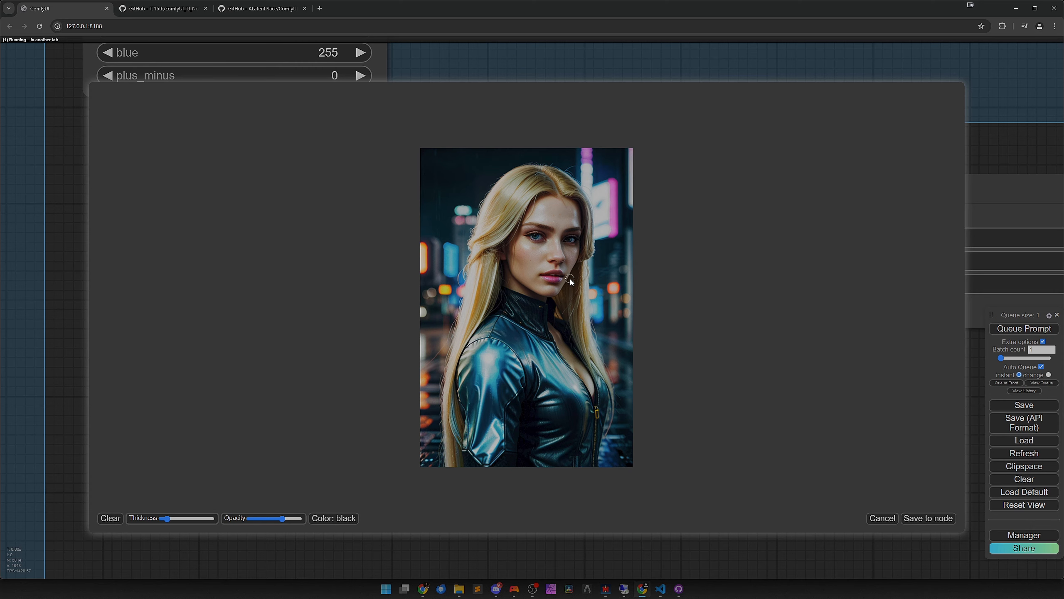
{"action": "scroll", "coordinate": [585, 275], "scroll_direction": "up", "scroll_amount": 9, "text": "ctrl"}
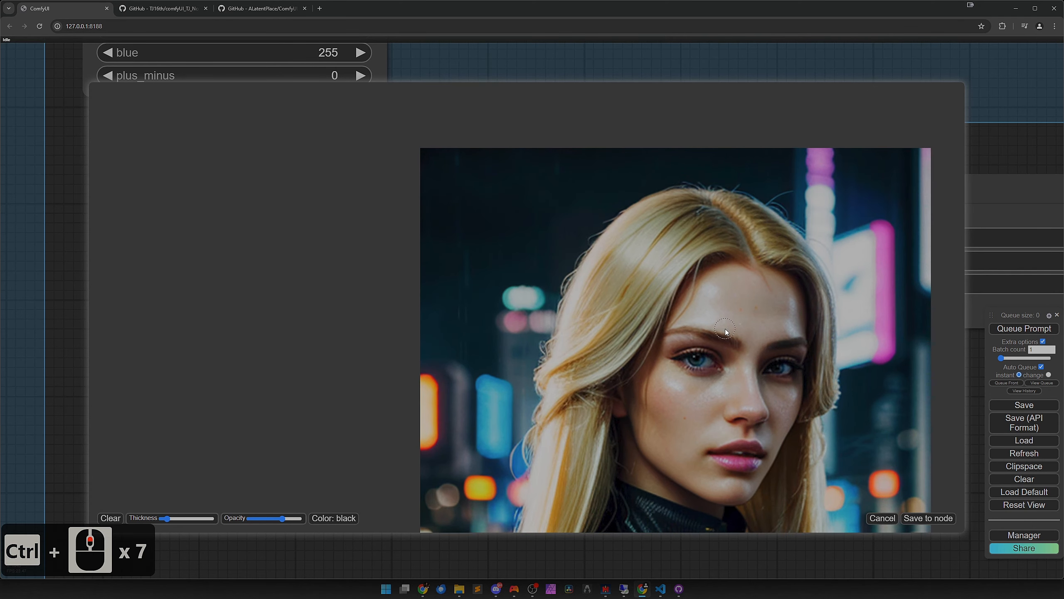
{"action": "left_click_drag", "start_coordinate": [649, 296], "coordinate": [394, 247], "text": "ctrl"}
{"action": "left_click_drag", "start_coordinate": [498, 336], "coordinate": [444, 355], "text": "ctrl"}
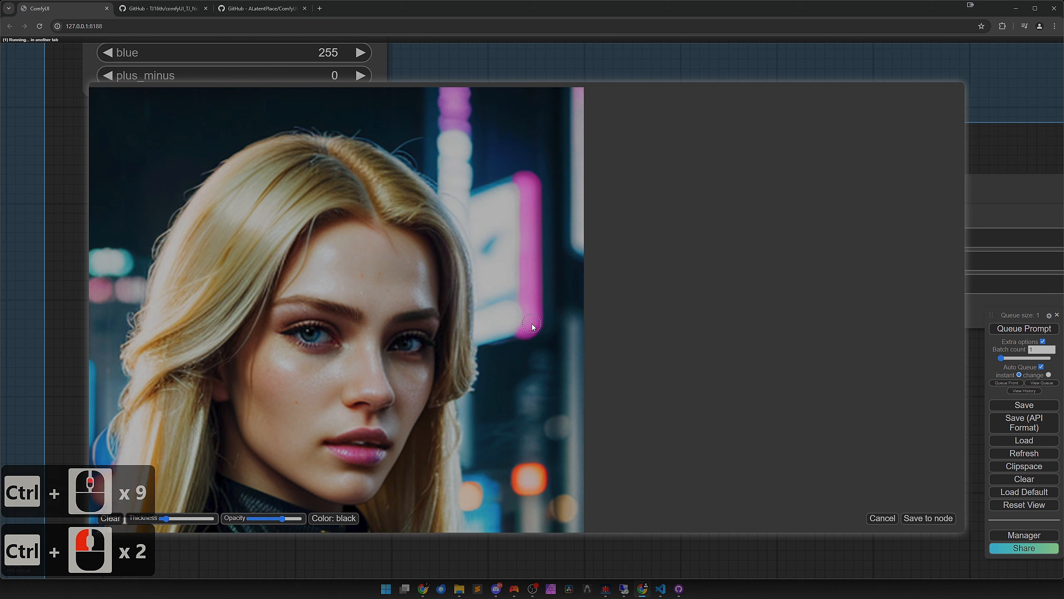
{"action": "left_click_drag", "start_coordinate": [532, 323], "coordinate": [530, 184]}
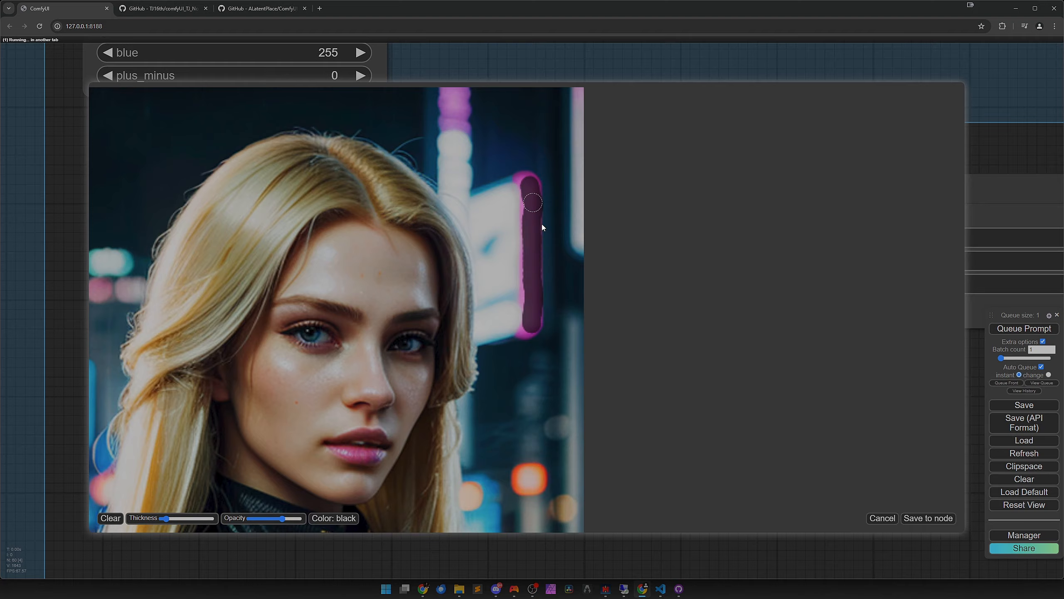
{"action": "left_click", "coordinate": [913, 519]}
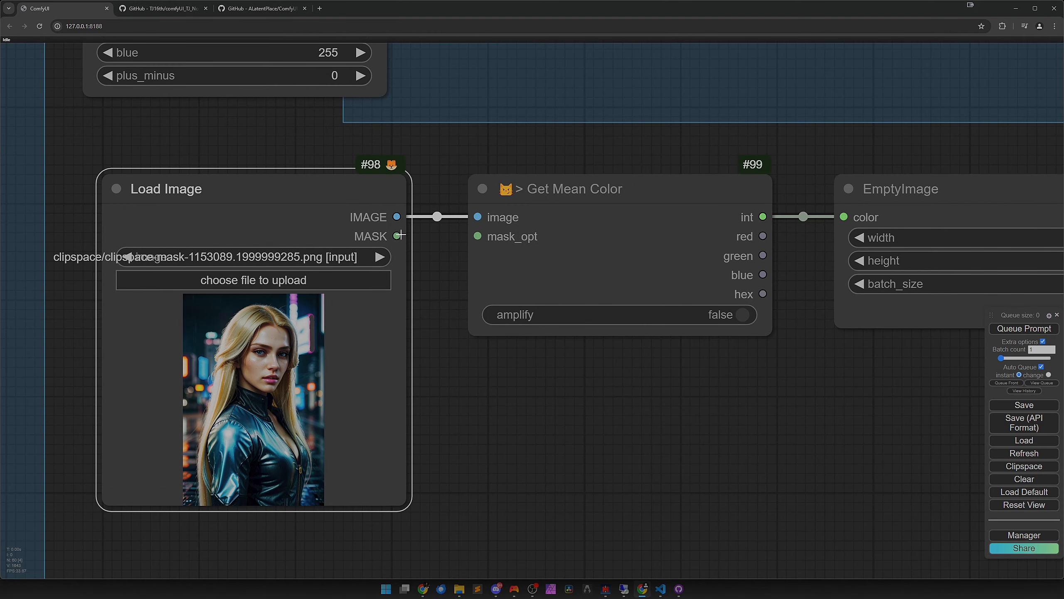
- Connect the Load Image MASK output to Get Mean Color's mask_opt input and set amplify to true
{"action": "left_click_drag", "start_coordinate": [703, 380], "coordinate": [626, 364]}
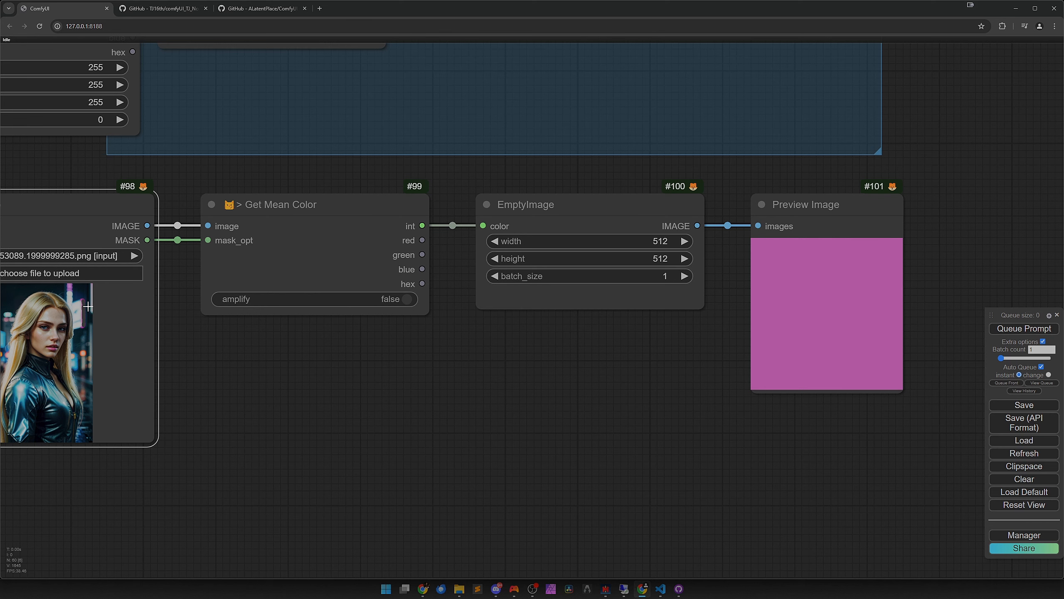
{"action": "left_click", "coordinate": [387, 303]}
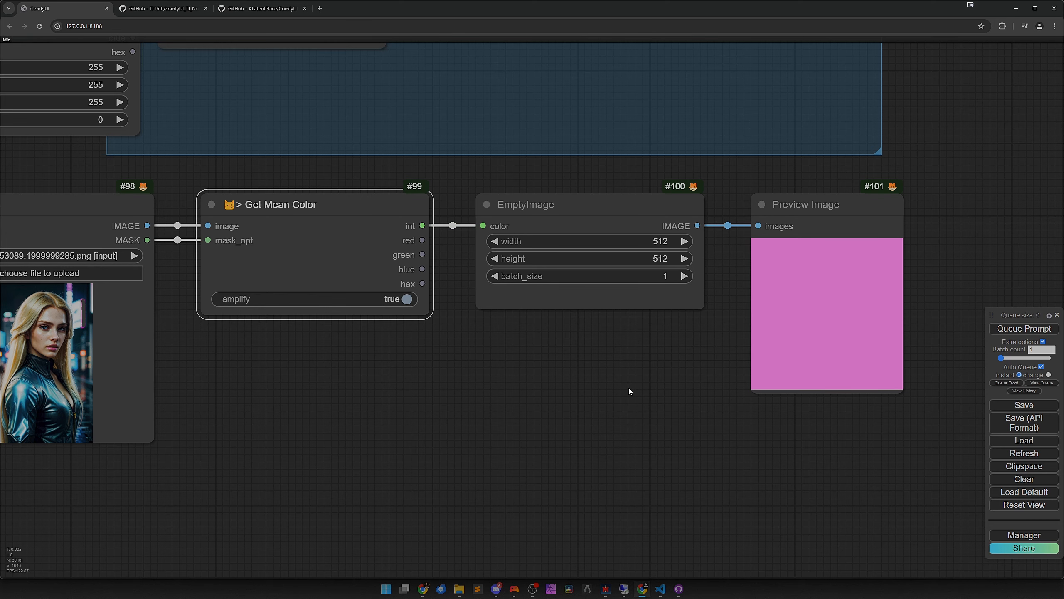
- Connect Get Mean Color's int output to the color input of the first Normal Map Lighting node
{"action": "scroll", "coordinate": [516, 390], "scroll_direction": "down", "scroll_amount": 4}
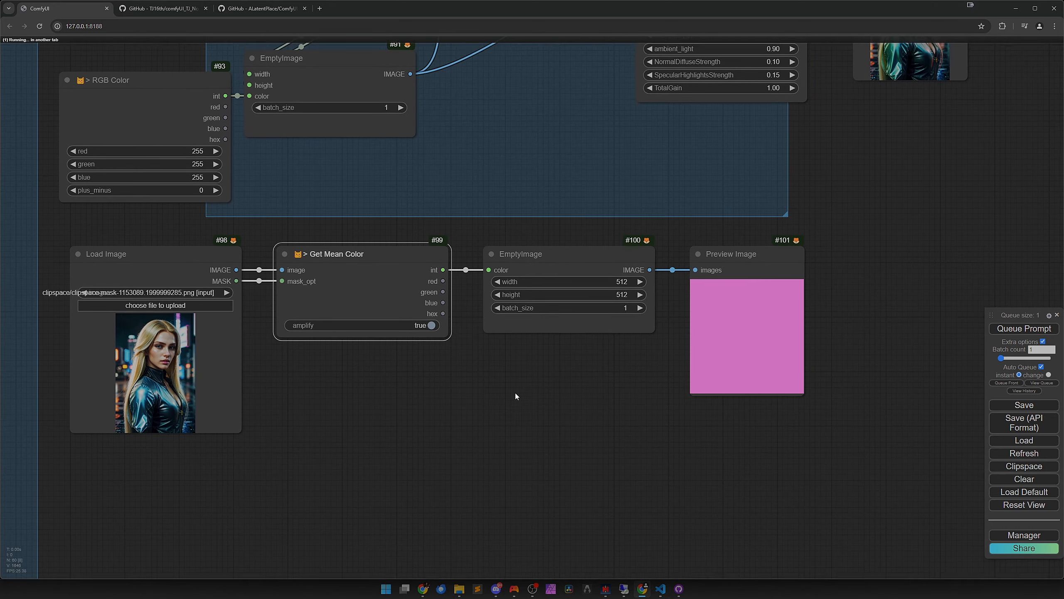
{"action": "scroll", "coordinate": [328, 357], "scroll_direction": "down", "scroll_amount": 1}
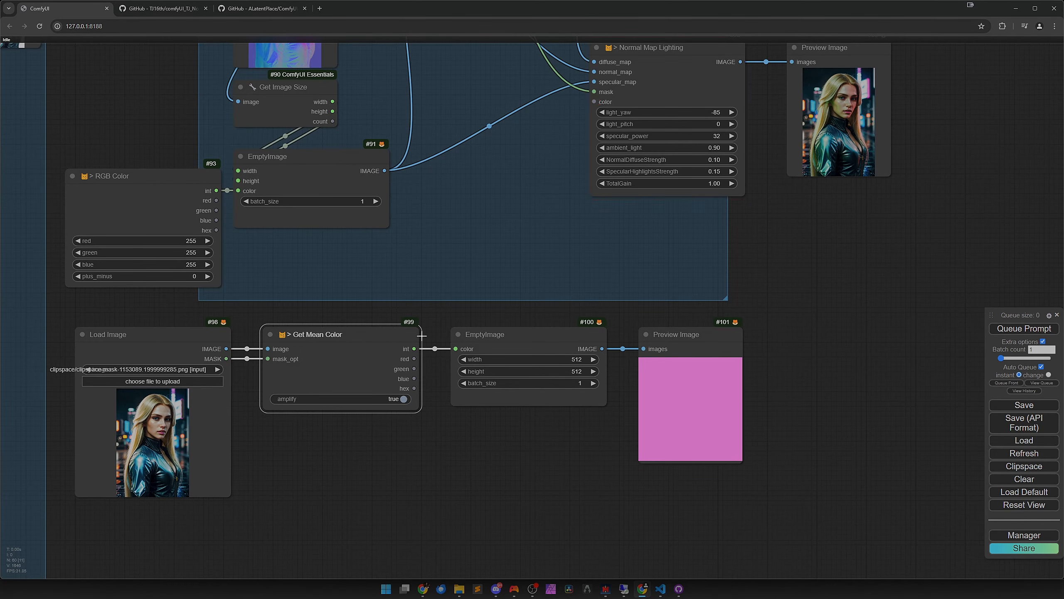
{"action": "left_click_drag", "start_coordinate": [470, 283], "coordinate": [437, 416]}
{"action": "scroll", "coordinate": [451, 325], "scroll_direction": "down", "scroll_amount": 3}
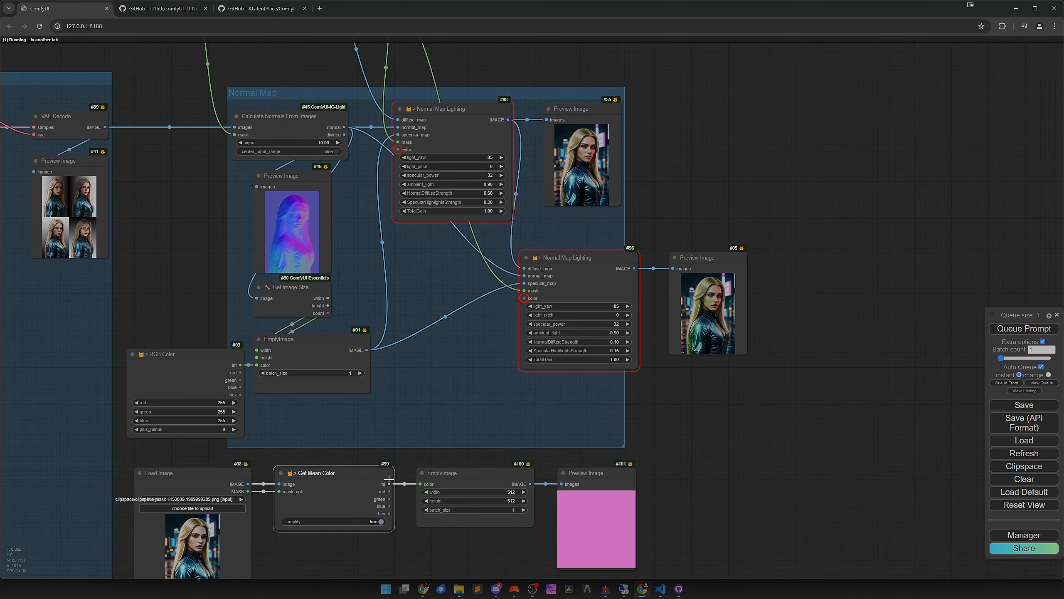
{"action": "left_click_drag", "start_coordinate": [389, 484], "coordinate": [397, 150]}
- Set NormalDiffuseStrength to 0.90 and ambient_light to 0.60 on the first Normal Map Lighting node
{"action": "scroll", "coordinate": [501, 276], "scroll_direction": "up", "scroll_amount": 12}
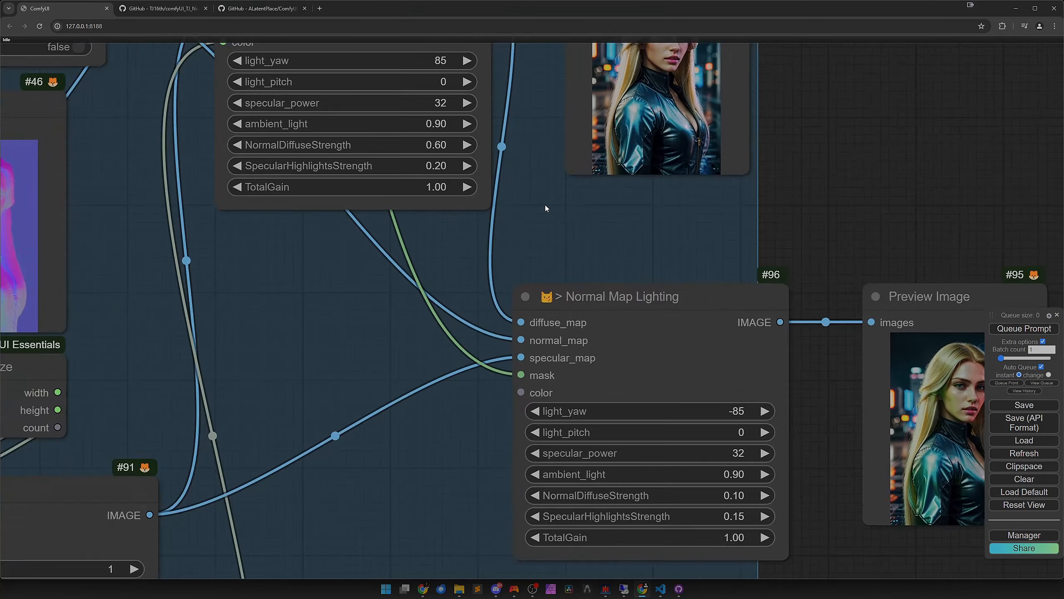
{"action": "scroll", "coordinate": [628, 339], "scroll_direction": "up", "scroll_amount": 1}
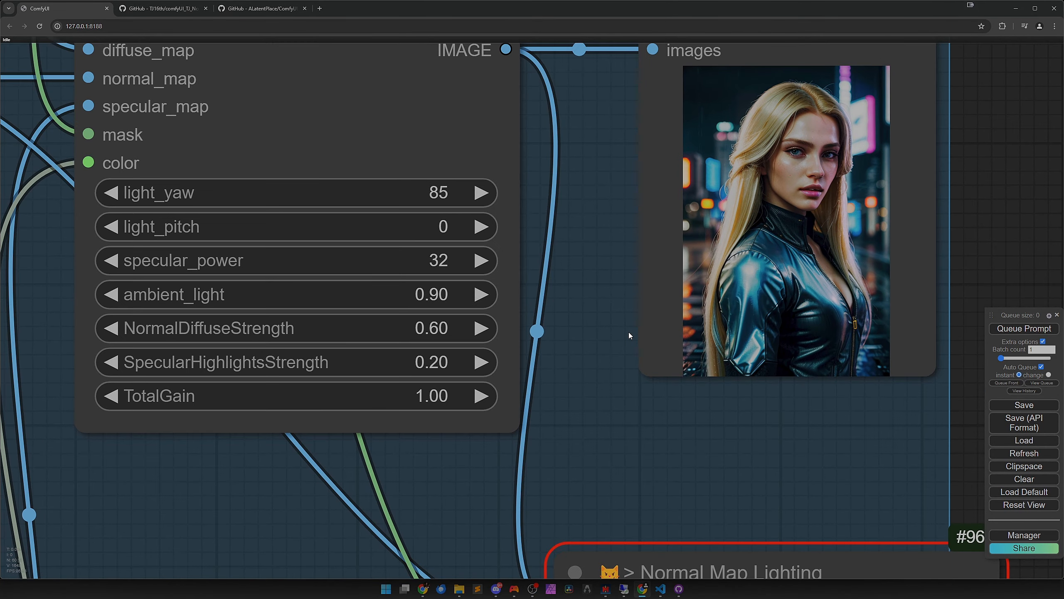
{"action": "left_click_drag", "start_coordinate": [635, 290], "coordinate": [647, 307]}
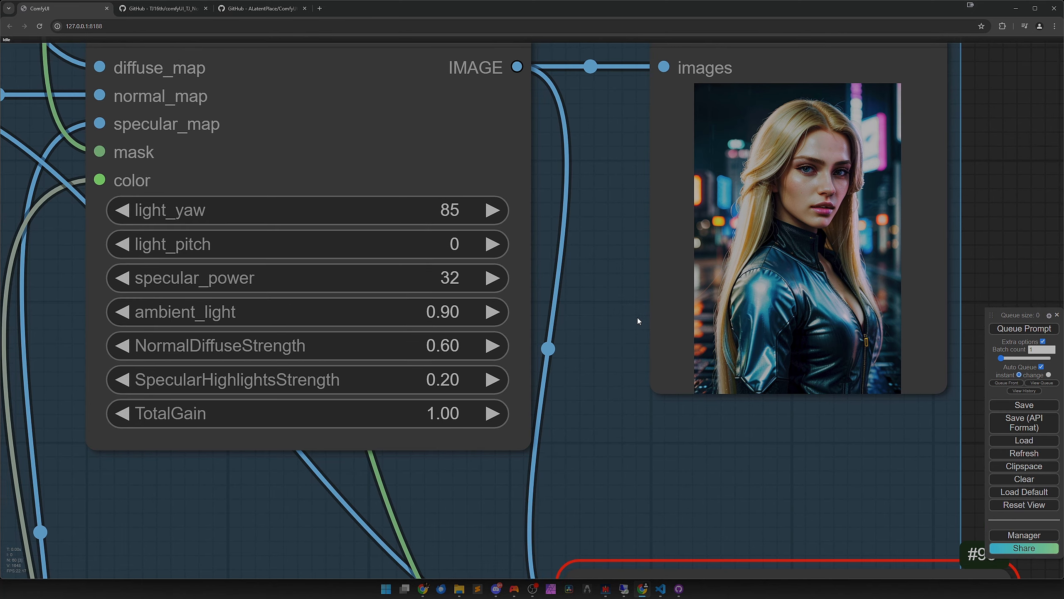
{"action": "left_click_drag", "start_coordinate": [330, 312], "coordinate": [327, 347]}
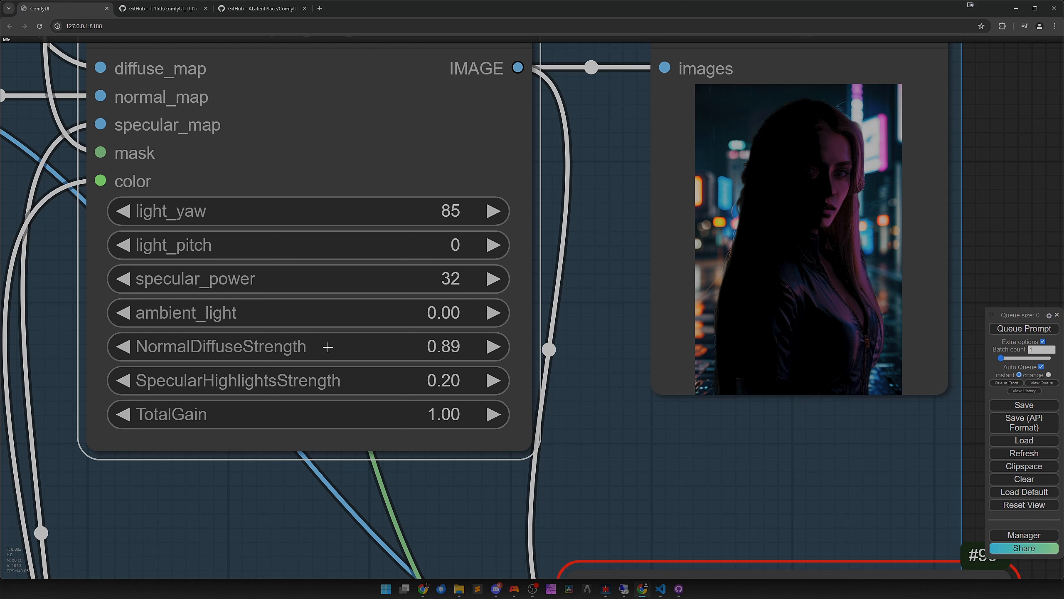
{"action": "left_click", "coordinate": [480, 351]}
{"action": "left_click", "coordinate": [356, 311]}
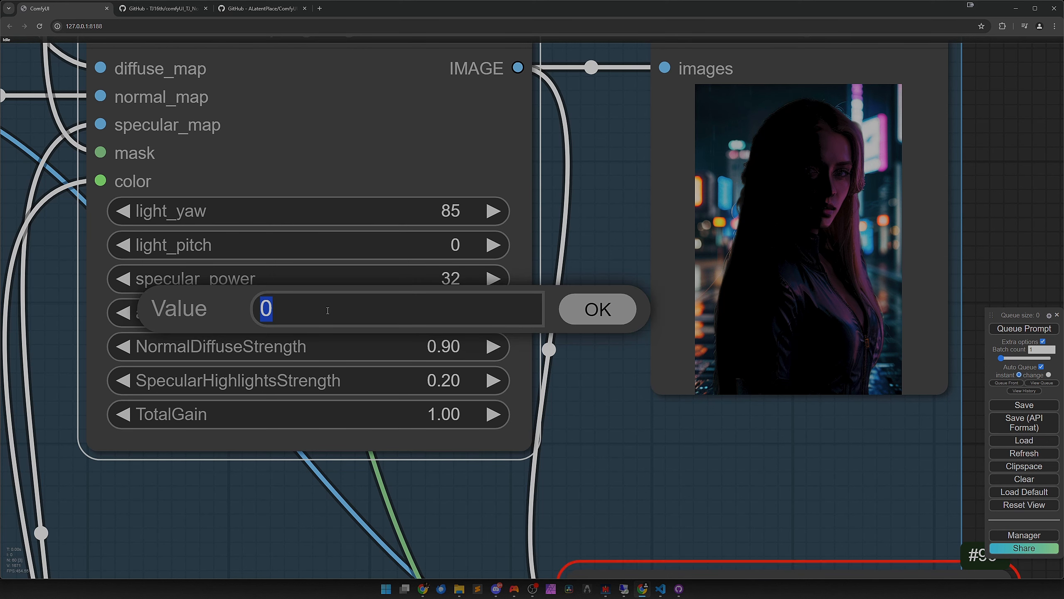
{"action": "type", "text": "0.6"}
{"action": "key", "text": "Return"}
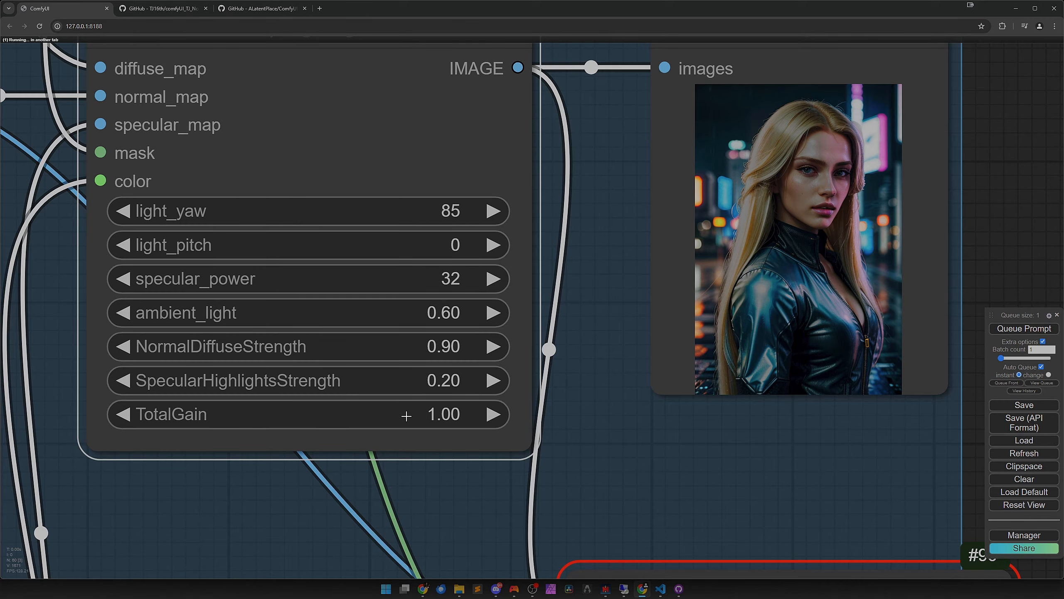
- Duplicate the masked Load Image node and place the copy directly below the original
{"action": "scroll", "coordinate": [406, 416], "scroll_direction": "down", "scroll_amount": 8}
{"action": "left_click_drag", "start_coordinate": [375, 522], "coordinate": [420, 221]}
{"action": "scroll", "coordinate": [421, 247], "scroll_direction": "down", "scroll_amount": 3}
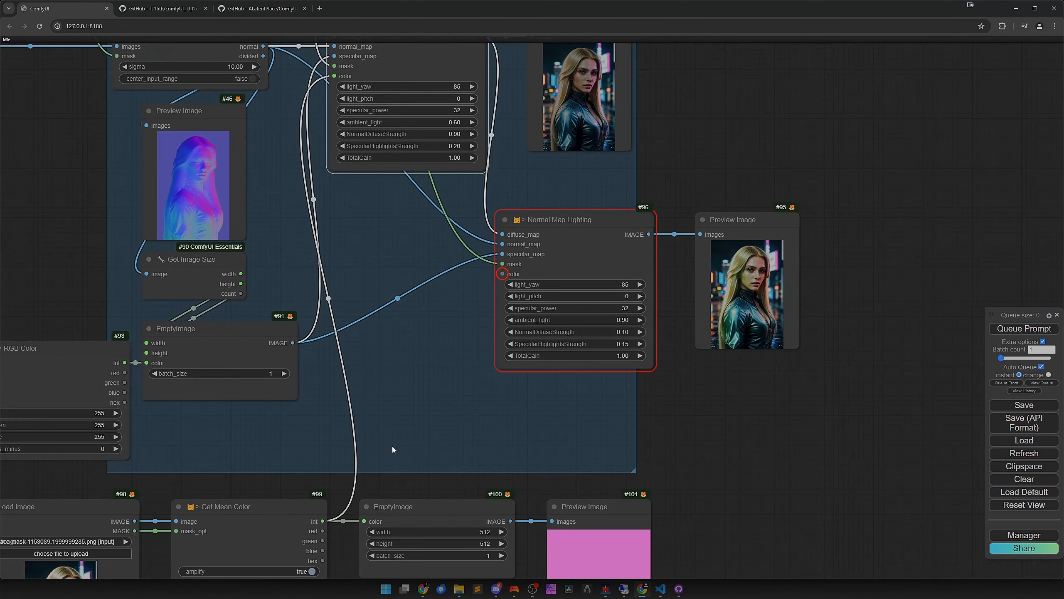
{"action": "left_click_drag", "start_coordinate": [391, 465], "coordinate": [476, 248]}
{"action": "left_click_drag", "start_coordinate": [249, 469], "coordinate": [468, 336]}
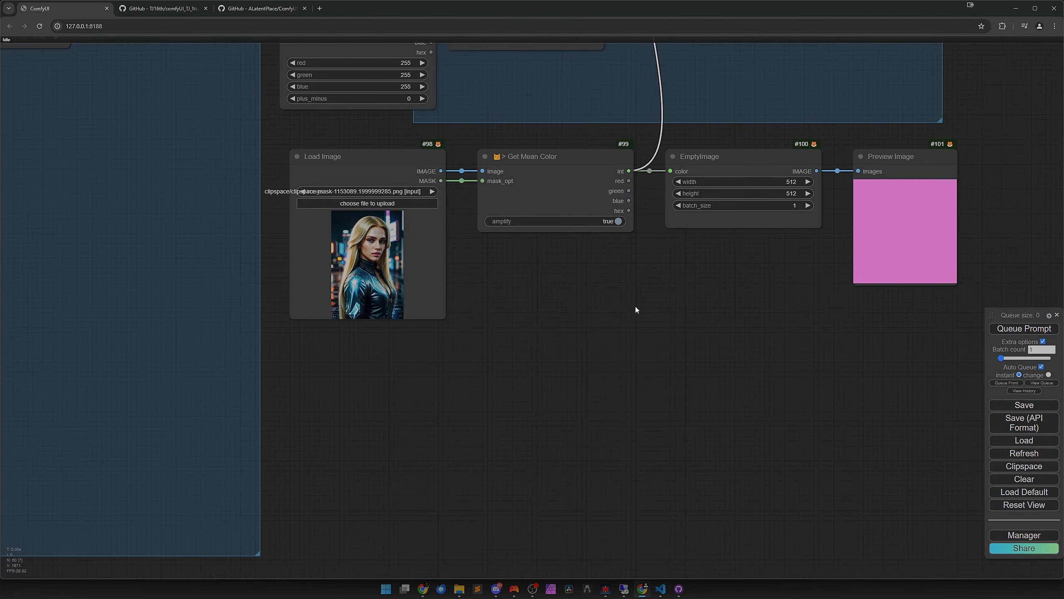
{"action": "left_click_drag", "start_coordinate": [635, 310], "coordinate": [720, 306]}
{"action": "left_click_drag", "start_coordinate": [453, 263], "coordinate": [453, 453], "text": "alt"}
- Open the duplicated Load Image in MaskEditor, create a new mask on the enlarged portrait, and save it to the node
{"action": "right_click", "coordinate": [456, 448]}
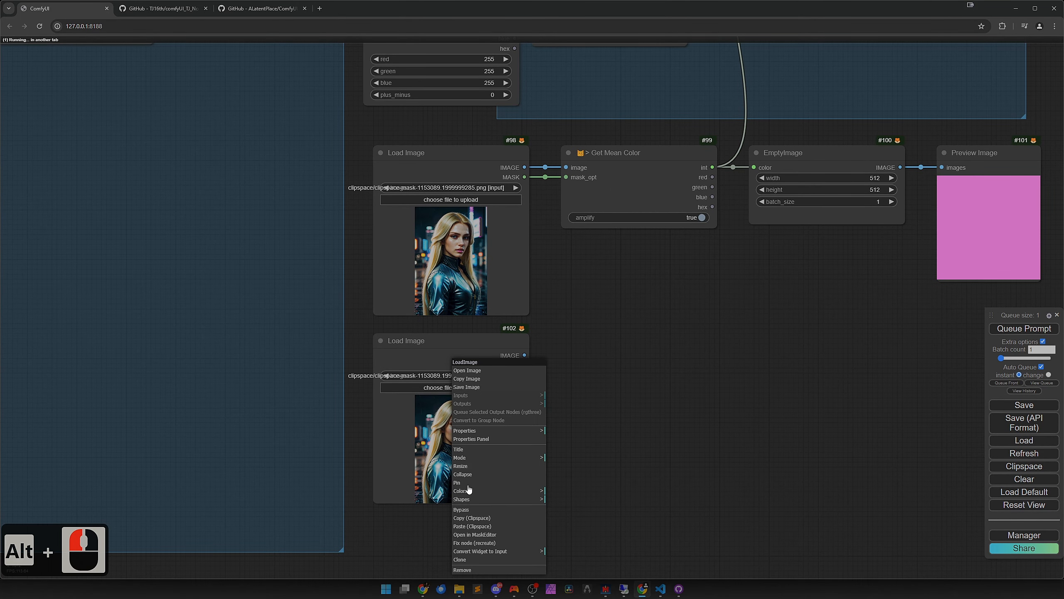
{"action": "left_click", "coordinate": [474, 536]}
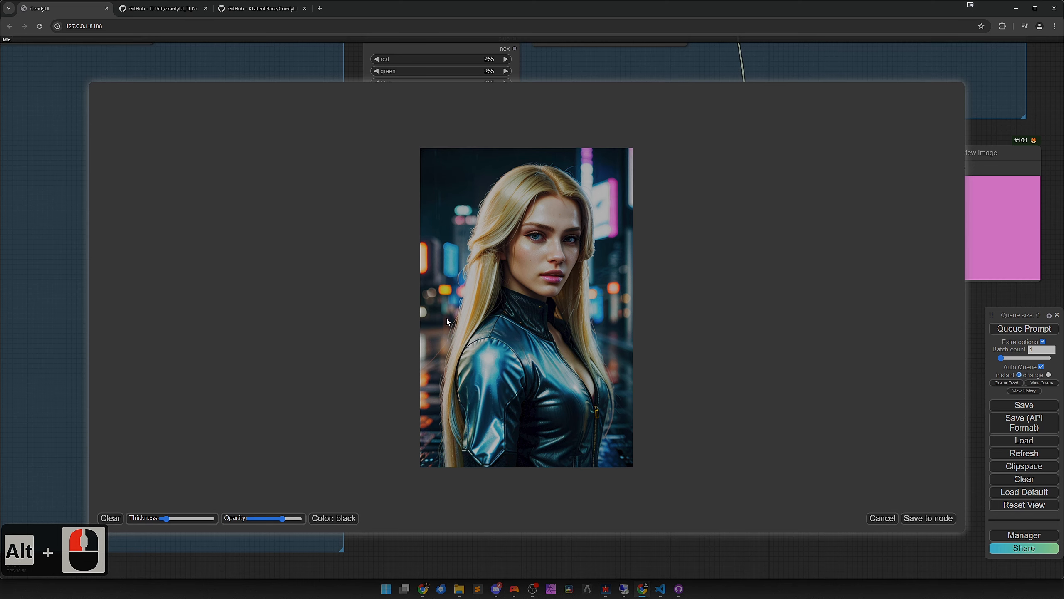
{"action": "scroll", "coordinate": [445, 269], "scroll_direction": "up", "scroll_amount": 9, "text": "ctrl"}
{"action": "mouse_move", "coordinate": [502, 440]}
{"action": "left_mouse_down", "text": "ctrl"}
{"action": "mouse_move", "coordinate": [485, 288]}
{"action": "mouse_move", "coordinate": [461, 297]}
{"action": "mouse_move", "coordinate": [475, 298]}
{"action": "mouse_move", "coordinate": [467, 289]}
{"action": "left_mouse_up", "text": "ctrl"}
{"action": "left_click", "coordinate": [934, 522]}
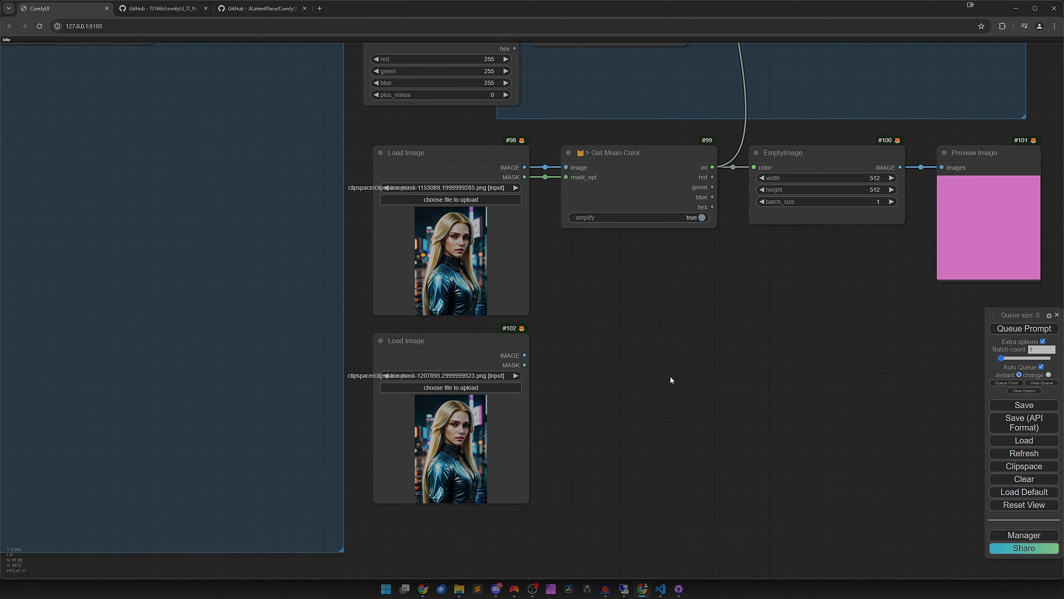
- Duplicate the Get Mean Color node beside the lower Load Image and connect that image's IMAGE and MASK outputs to it
{"action": "left_click_drag", "start_coordinate": [670, 376], "coordinate": [554, 381]}
{"action": "left_click_drag", "start_coordinate": [473, 265], "coordinate": [461, 375]}
{"action": "left_click_drag", "start_coordinate": [359, 360], "coordinate": [406, 364]}
{"action": "mouse_move", "coordinate": [406, 364]}
{"action": "left_mouse_down"}
{"action": "mouse_move", "coordinate": [361, 370]}
{"action": "mouse_move", "coordinate": [403, 370]}
{"action": "left_mouse_up"}
{"action": "left_click_drag", "start_coordinate": [477, 360], "coordinate": [476, 362]}
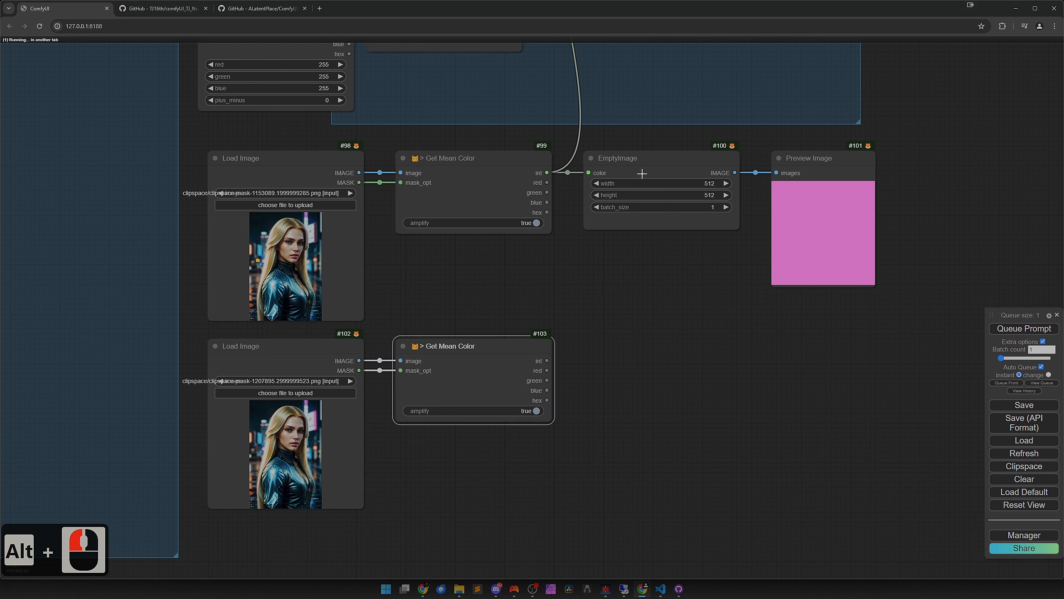
- Connect the duplicated Get Mean Color's int output to EmptyImage's color input and check the previewed color against the lower portrait
{"action": "left_click_drag", "start_coordinate": [547, 360], "coordinate": [588, 173]}
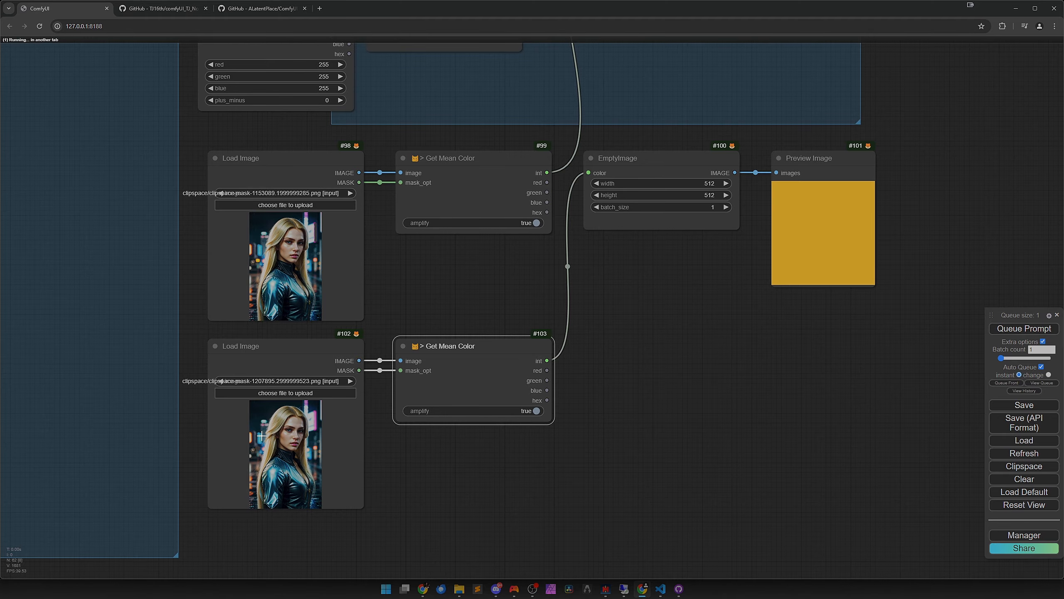
{"action": "scroll", "coordinate": [261, 436], "scroll_direction": "up", "scroll_amount": 15}
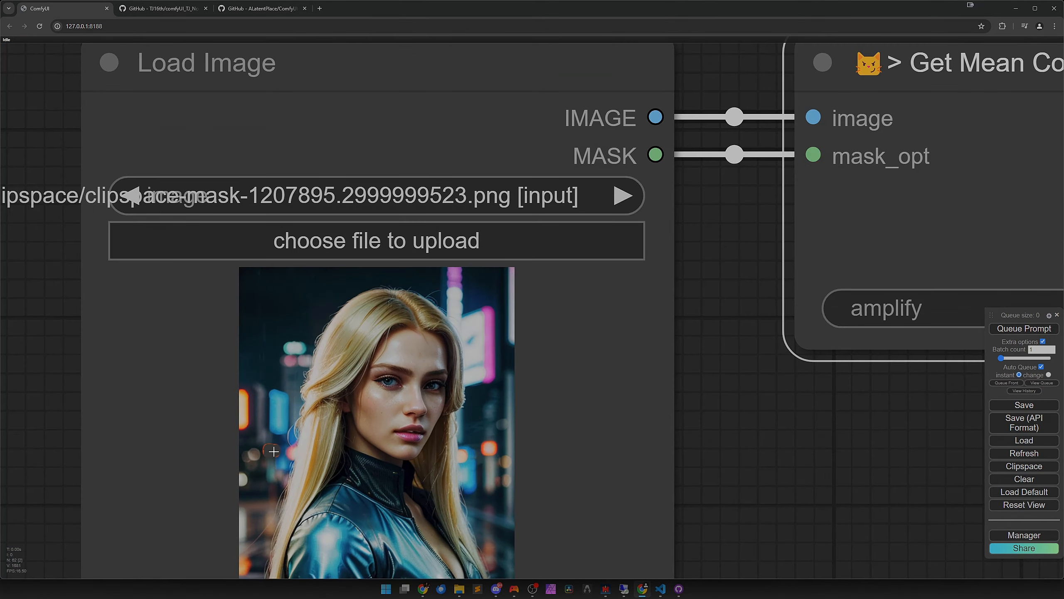
{"action": "scroll", "coordinate": [272, 448], "scroll_direction": "down", "scroll_amount": 15}
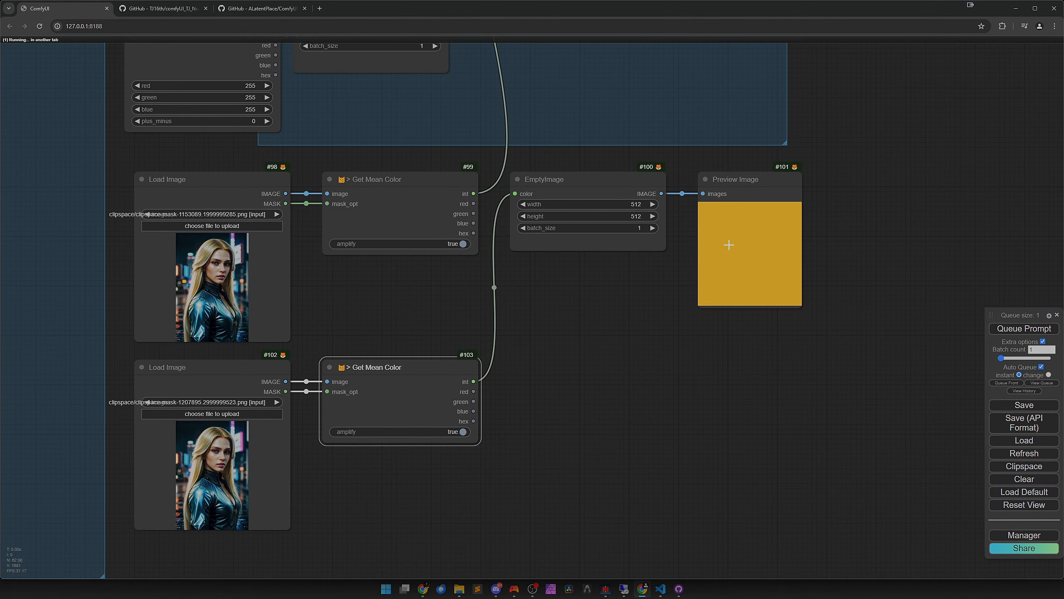
- Connect the duplicated Get Mean Color's int output to the color input of the second Normal Map Lighting node
{"action": "left_click_drag", "start_coordinate": [651, 312], "coordinate": [617, 372]}
{"action": "scroll", "coordinate": [617, 372], "scroll_direction": "down", "scroll_amount": 2}
{"action": "left_click_drag", "start_coordinate": [597, 236], "coordinate": [574, 297]}
{"action": "left_click_drag", "start_coordinate": [447, 491], "coordinate": [595, 132]}
{"action": "left_click_drag", "start_coordinate": [763, 282], "coordinate": [665, 393]}
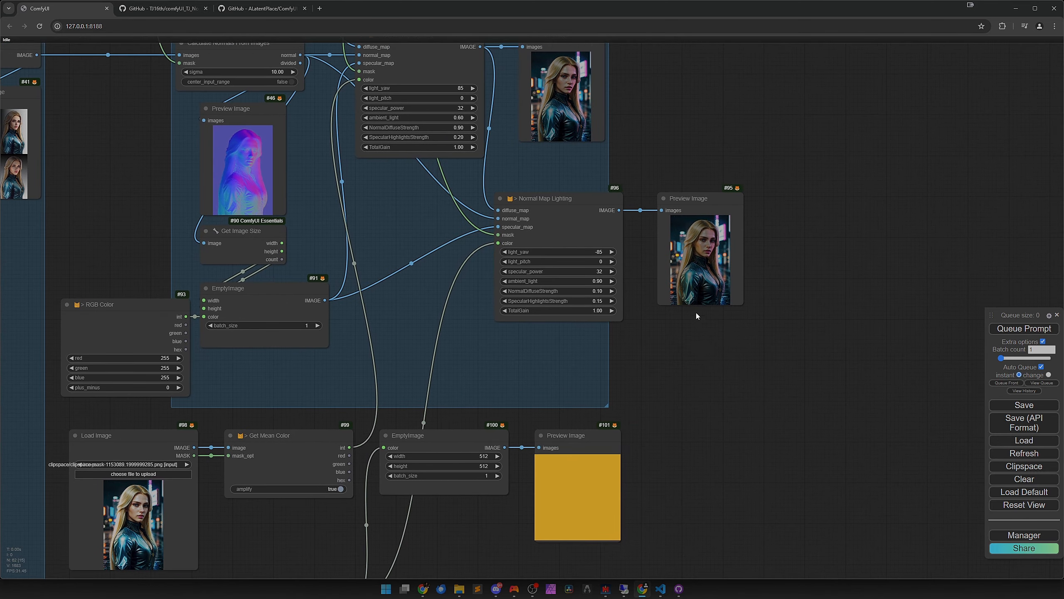
- On the second Normal Map Lighting node, set ambient_light to 0.00, NormalDiffuseStrength to 0.80 and light_yaw to -115
{"action": "scroll", "coordinate": [695, 310], "scroll_direction": "up", "scroll_amount": 13}
{"action": "left_click_drag", "start_coordinate": [618, 262], "coordinate": [667, 365]}
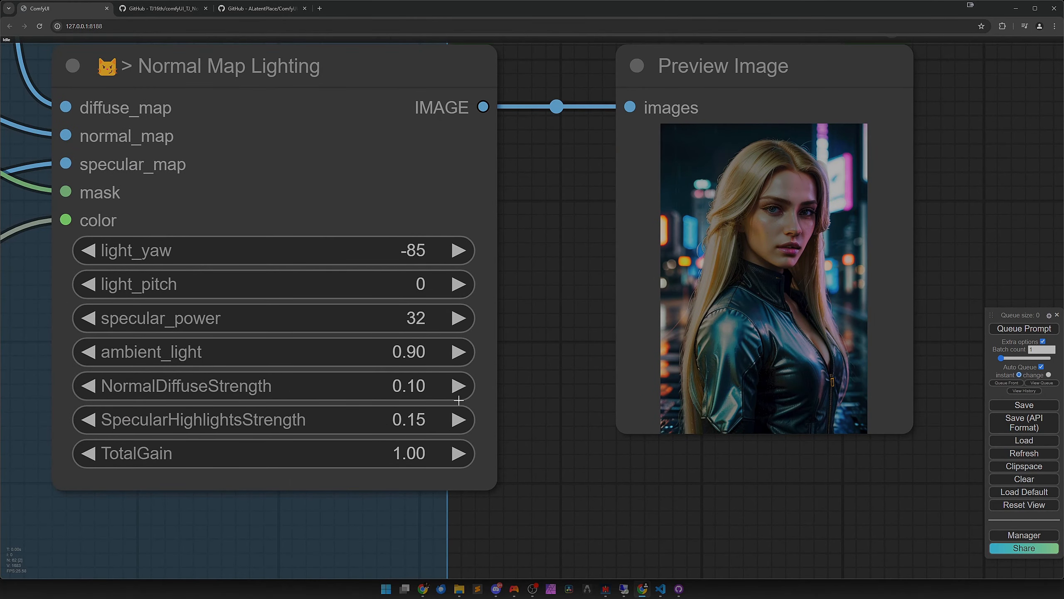
{"action": "left_click_drag", "start_coordinate": [409, 350], "coordinate": [326, 350]}
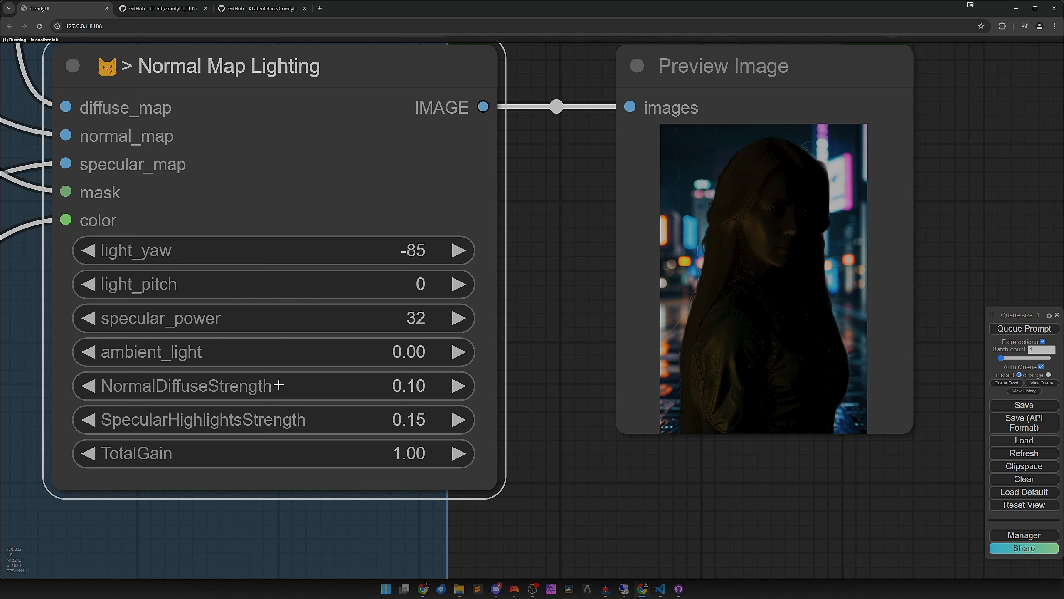
{"action": "left_click_drag", "start_coordinate": [278, 385], "coordinate": [308, 386]}
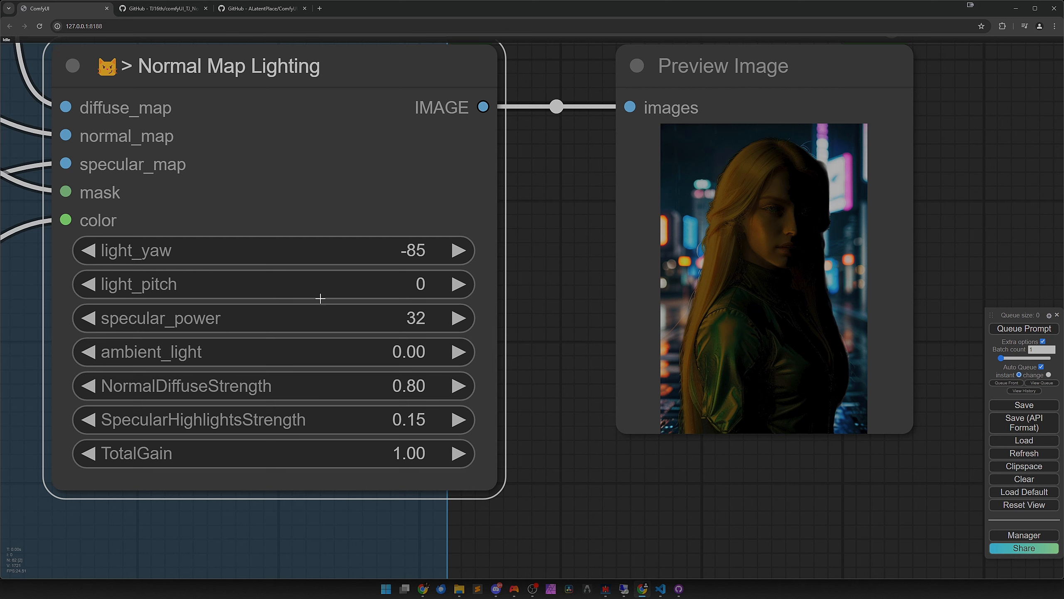
{"action": "left_click_drag", "start_coordinate": [327, 249], "coordinate": [317, 248]}
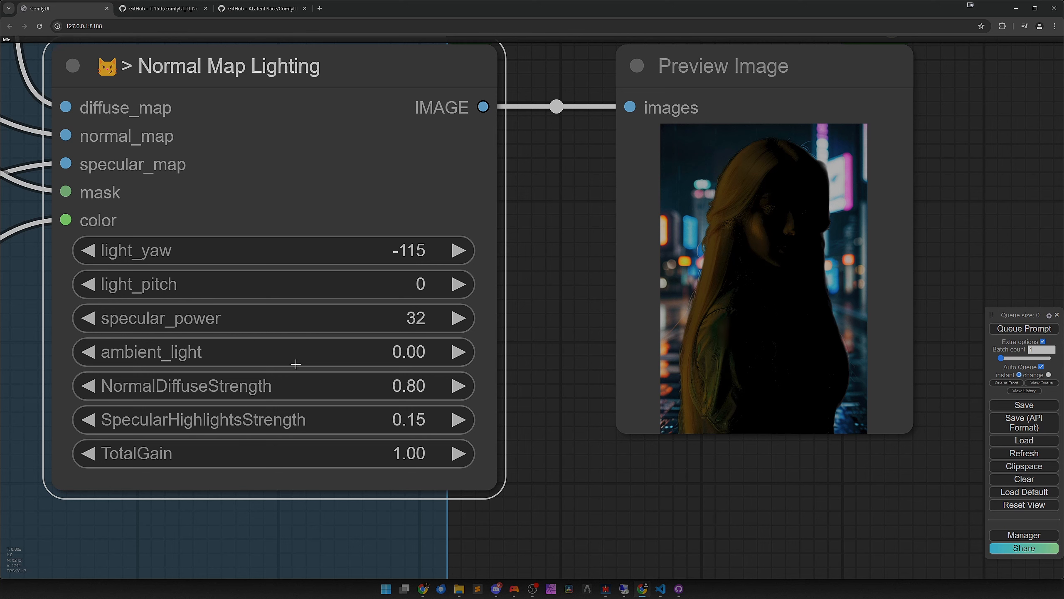
- Set ambient_light and NormalDiffuseStrength both to 1.00 on the second Normal Map Lighting node
{"action": "left_click", "coordinate": [277, 351]}
{"action": "type", "text": "1"}
{"action": "key", "text": "Return"}
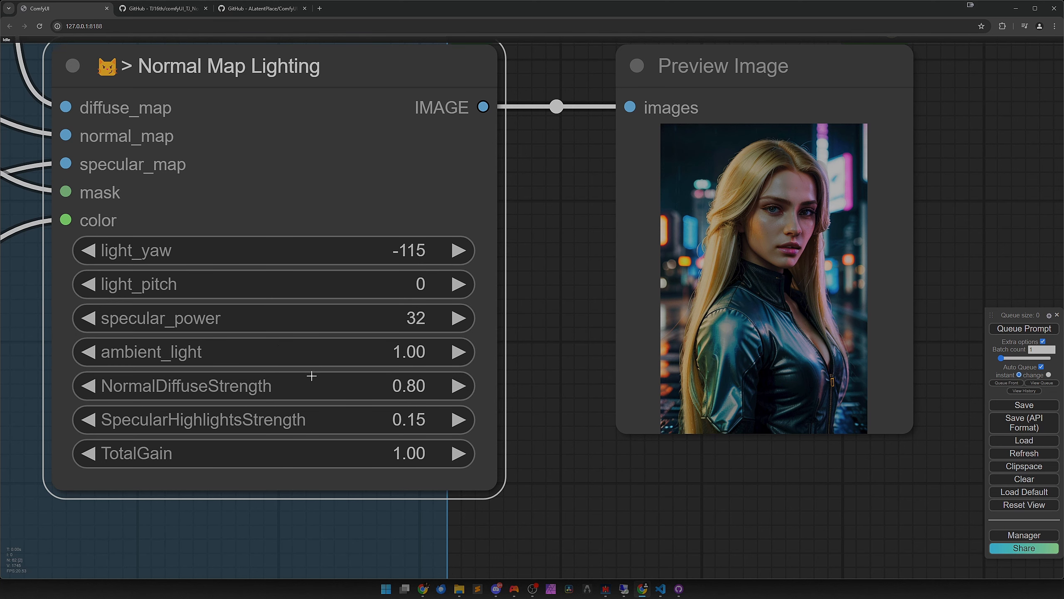
{"action": "mouse_move", "coordinate": [294, 384]}
{"action": "left_mouse_down"}
{"action": "mouse_move", "coordinate": [366, 384]}
{"action": "mouse_move", "coordinate": [295, 385]}
{"action": "left_mouse_up"}
{"action": "left_click", "coordinate": [296, 386]}
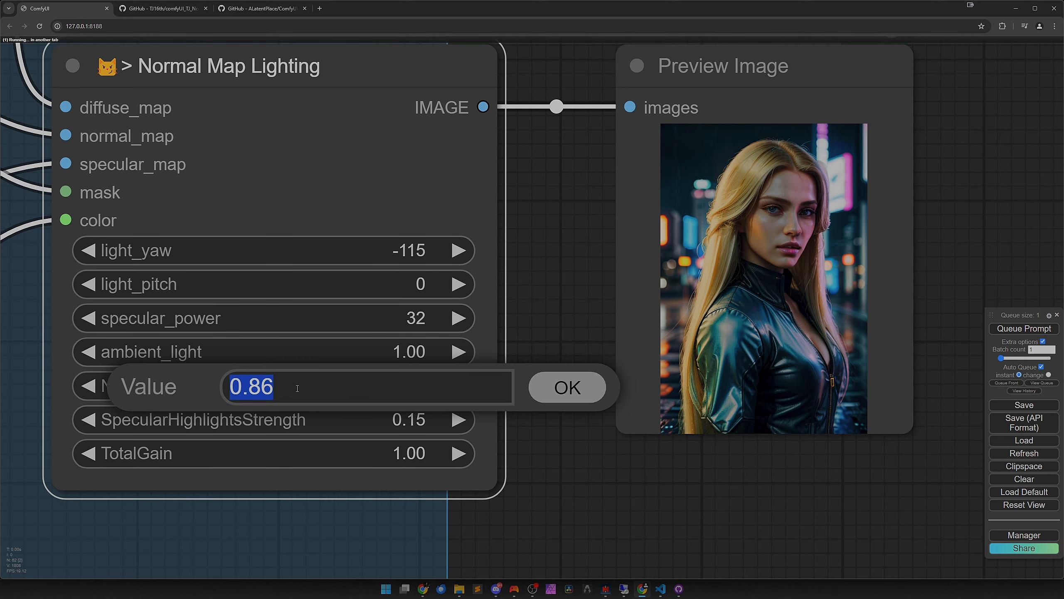
{"action": "type", "text": "1"}
{"action": "key", "text": "Return"}
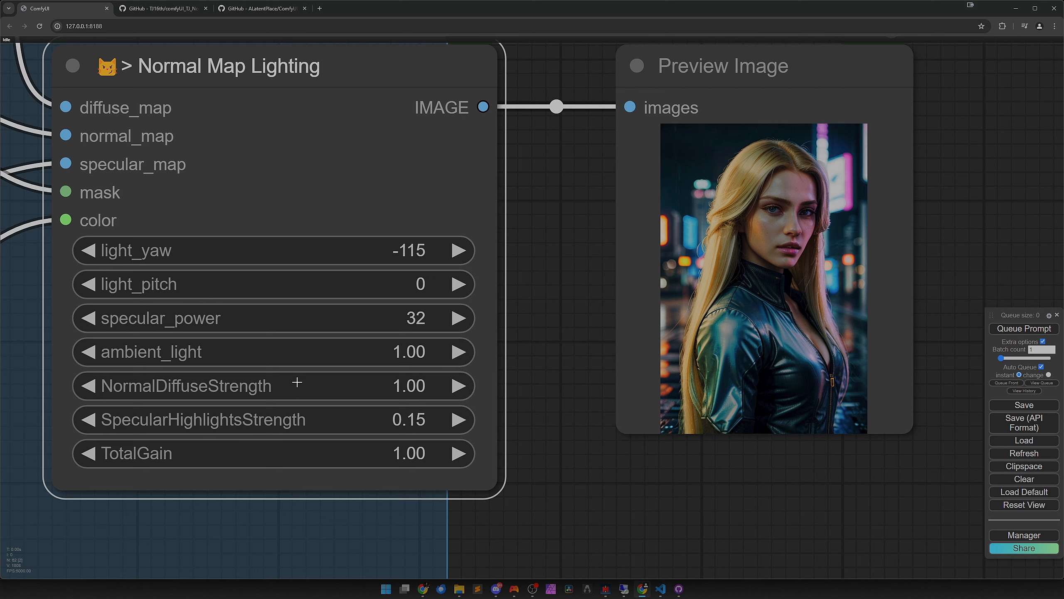
- Fine-tune the second Normal Map Lighting node with light_yaw -120, light_pitch -5 and ambient_light 0.95
{"action": "left_click", "coordinate": [89, 249]}
{"action": "left_click", "coordinate": [89, 250]}
{"action": "left_click", "coordinate": [89, 250]}
{"action": "mouse_move", "coordinate": [371, 278]}
{"action": "left_mouse_down"}
{"action": "mouse_move", "coordinate": [358, 278]}
{"action": "mouse_move", "coordinate": [372, 280]}
{"action": "left_mouse_up"}
{"action": "left_click_drag", "start_coordinate": [99, 351], "coordinate": [92, 351]}
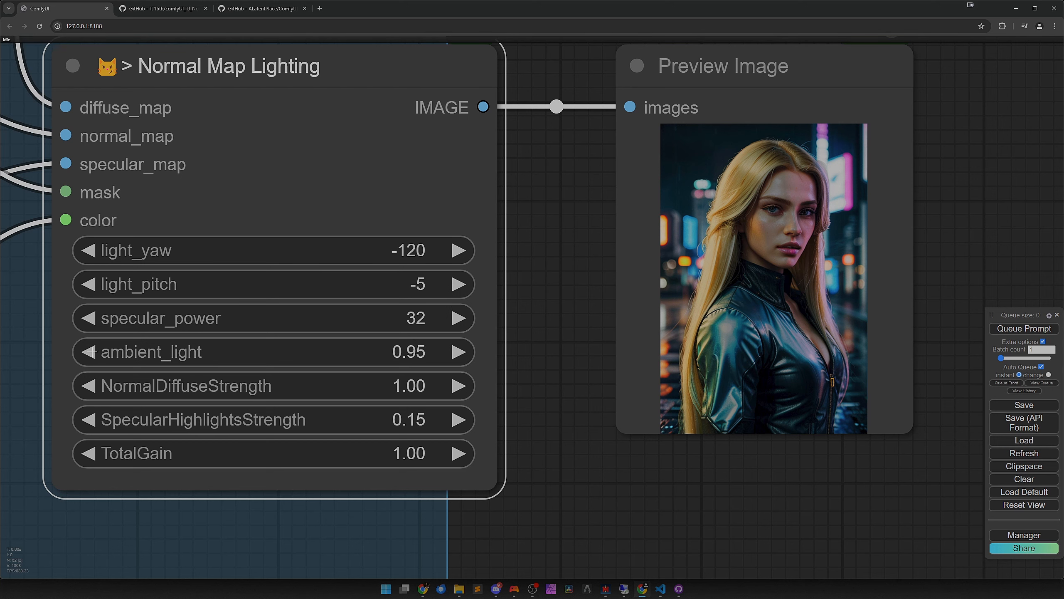
{"action": "left_click", "coordinate": [460, 351]}
- Raise NormalDiffuseStrength to 1.00 on the first Normal Map Lighting node
{"action": "scroll", "coordinate": [582, 363], "scroll_direction": "down", "scroll_amount": 3}
{"action": "left_click_drag", "start_coordinate": [542, 258], "coordinate": [671, 429]}
{"action": "scroll", "coordinate": [425, 238], "scroll_direction": "down", "scroll_amount": 1}
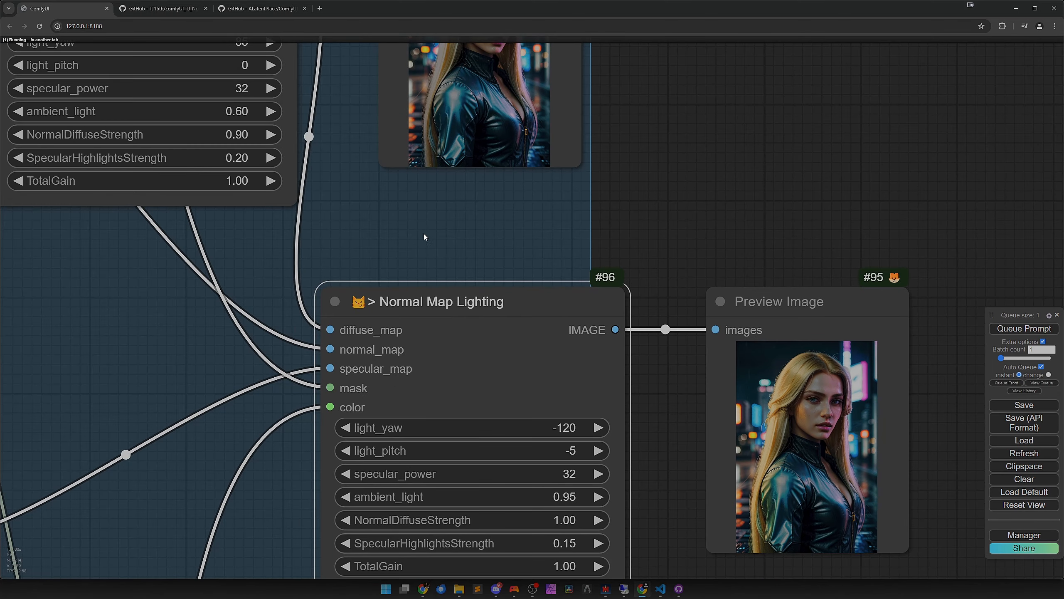
{"action": "left_click_drag", "start_coordinate": [401, 213], "coordinate": [590, 412]}
{"action": "scroll", "coordinate": [488, 340], "scroll_direction": "up", "scroll_amount": 3}
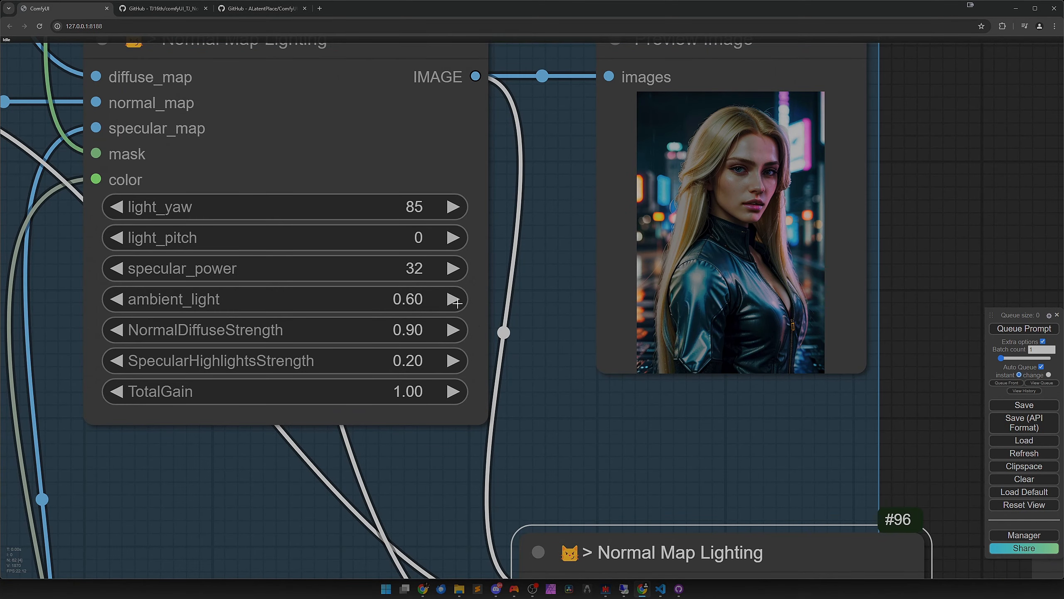
{"action": "triple_click", "coordinate": [451, 329]}
{"action": "triple_click", "coordinate": [451, 329]}
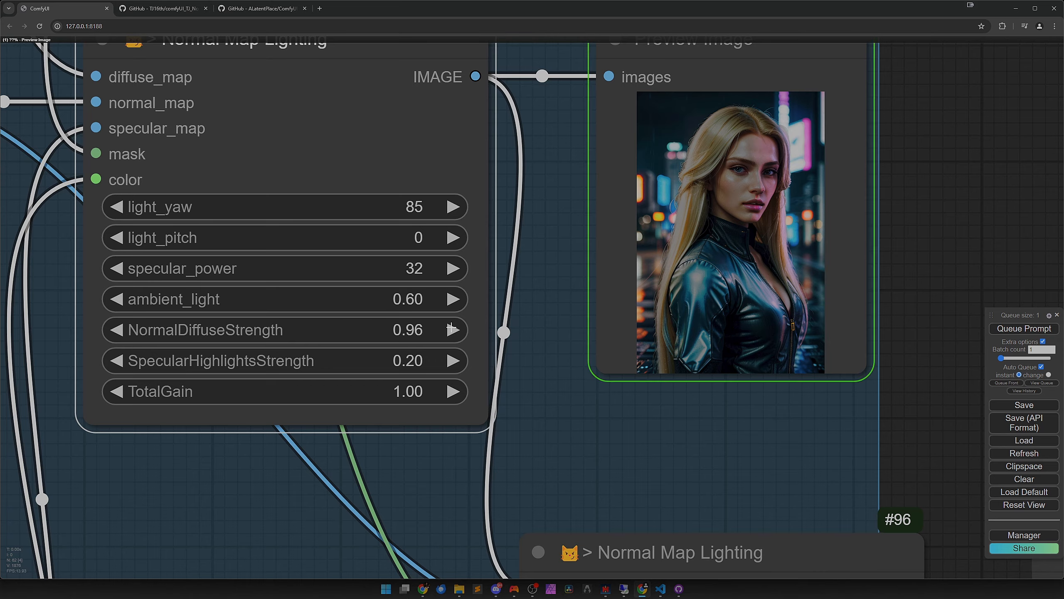
{"action": "double_click", "coordinate": [451, 330]}
{"action": "left_click", "coordinate": [451, 329]}
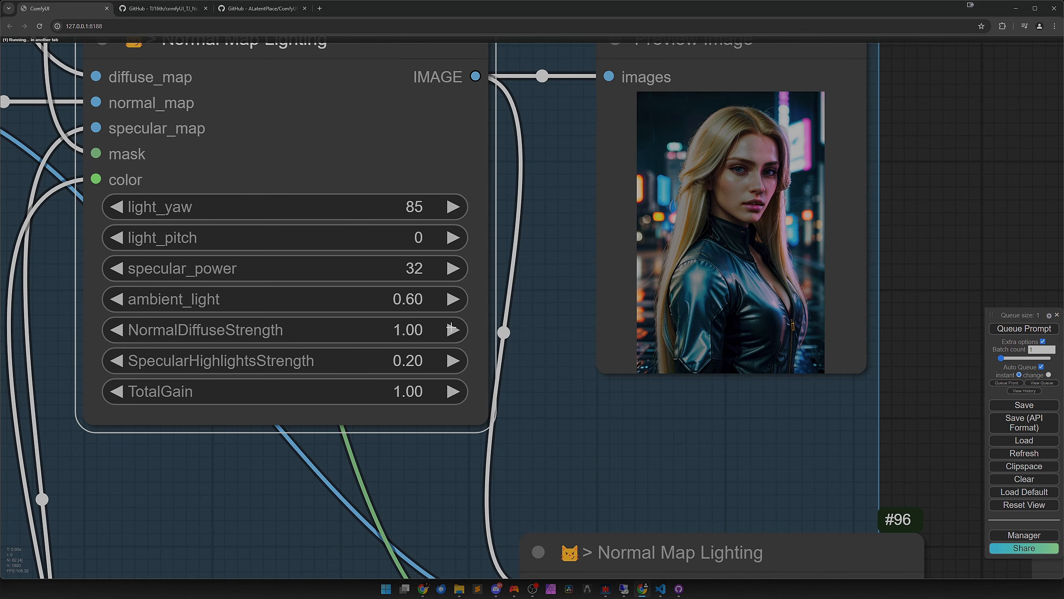
- Review the relit portrait and add an Image Comparer (rgthree) node in the empty canvas area beside the final Preview Image
{"action": "scroll", "coordinate": [705, 410], "scroll_direction": "down", "scroll_amount": 8}
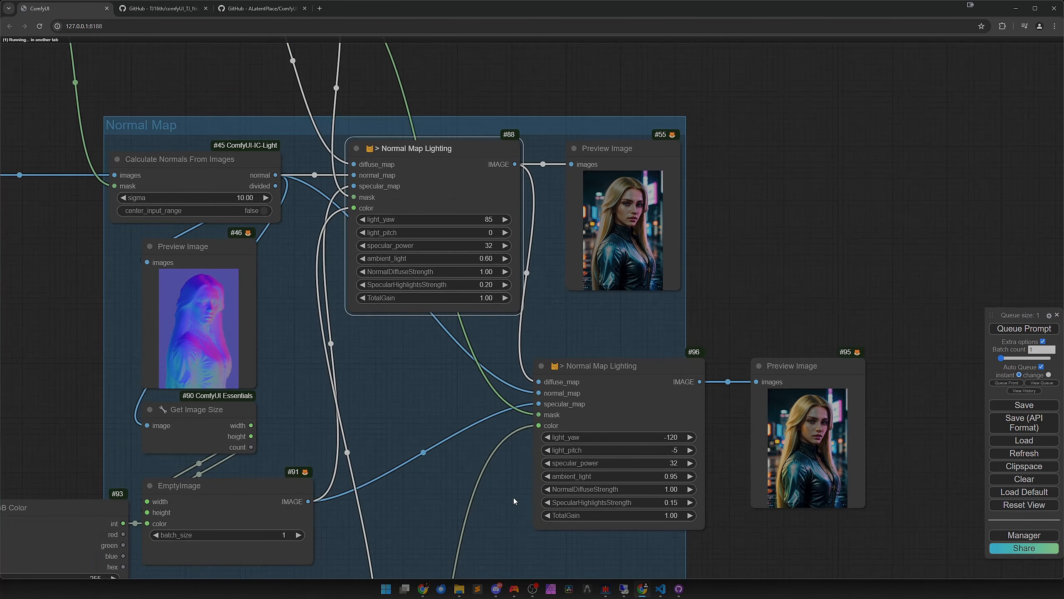
{"action": "scroll", "coordinate": [514, 498], "scroll_direction": "down", "scroll_amount": 2}
{"action": "left_click_drag", "start_coordinate": [513, 501], "coordinate": [532, 359]}
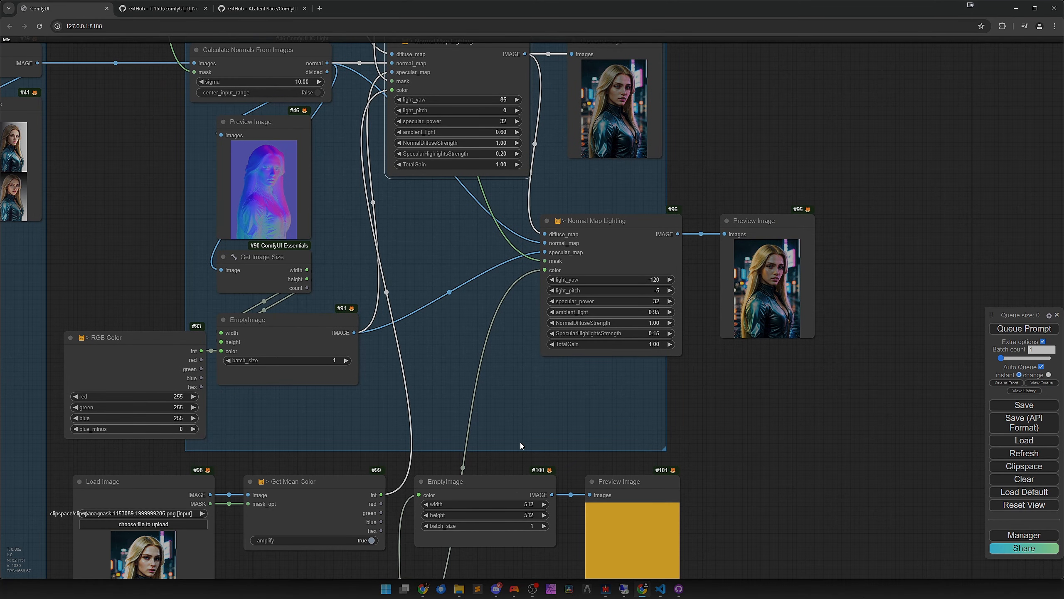
{"action": "left_click_drag", "start_coordinate": [661, 388], "coordinate": [521, 432]}
{"action": "scroll", "coordinate": [601, 406], "scroll_direction": "up", "scroll_amount": 6}
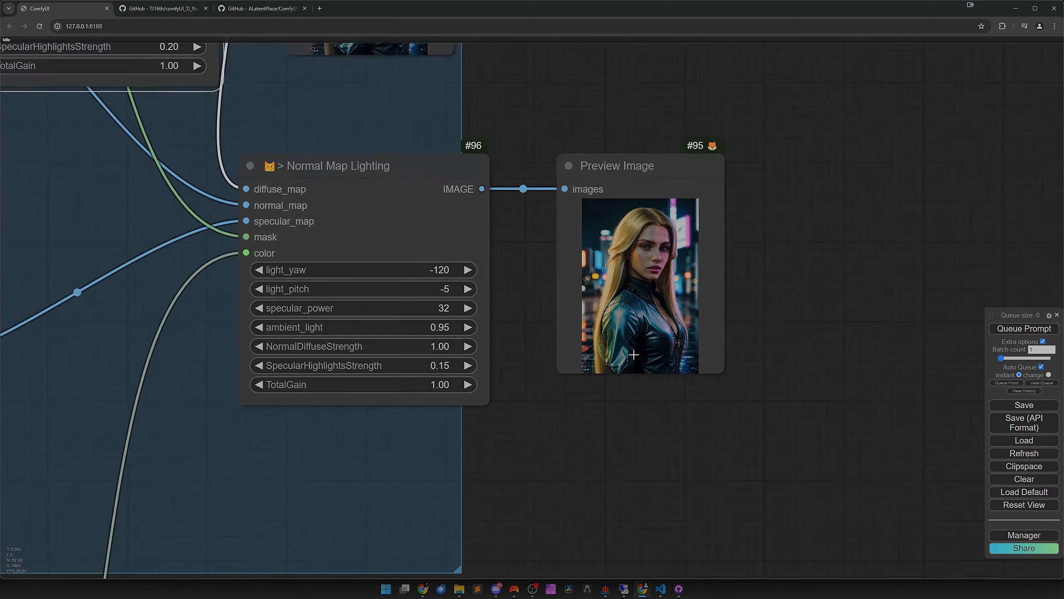
{"action": "scroll", "coordinate": [586, 415], "scroll_direction": "down", "scroll_amount": 8}
{"action": "scroll", "coordinate": [511, 440], "scroll_direction": "down", "scroll_amount": 5}
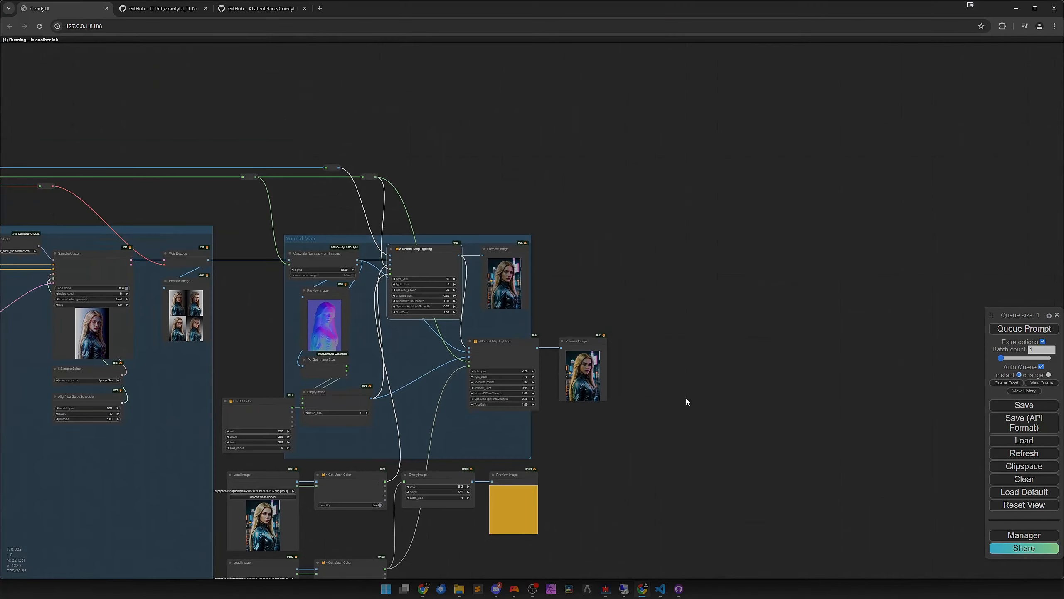
{"action": "double_click", "coordinate": [686, 398]}
{"action": "type", "text": "comp"}
{"action": "type", "text": "arer"}
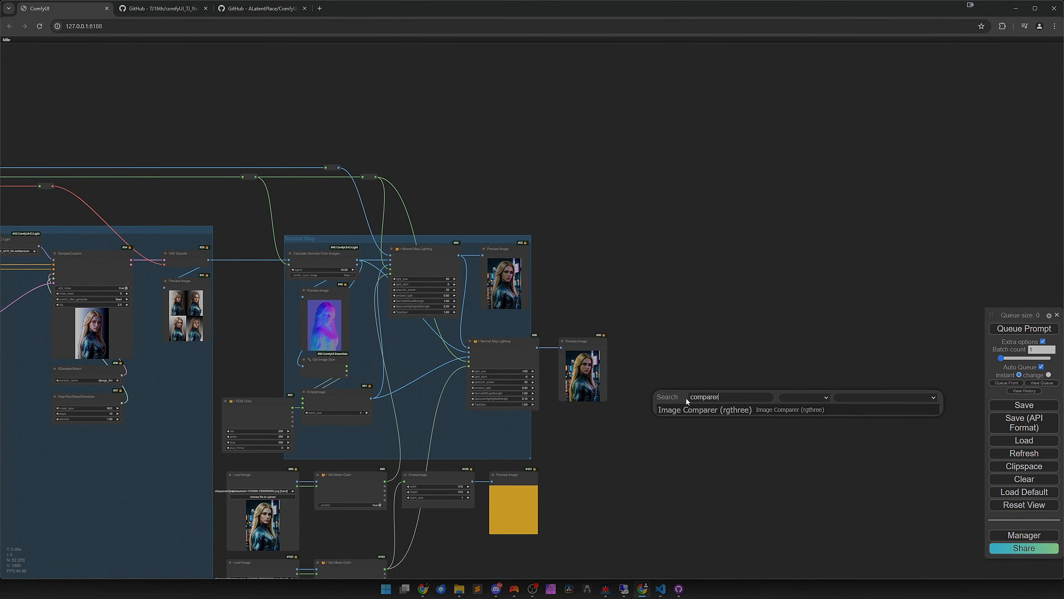
{"action": "key", "text": "Down"}
{"action": "key", "text": "Return"}
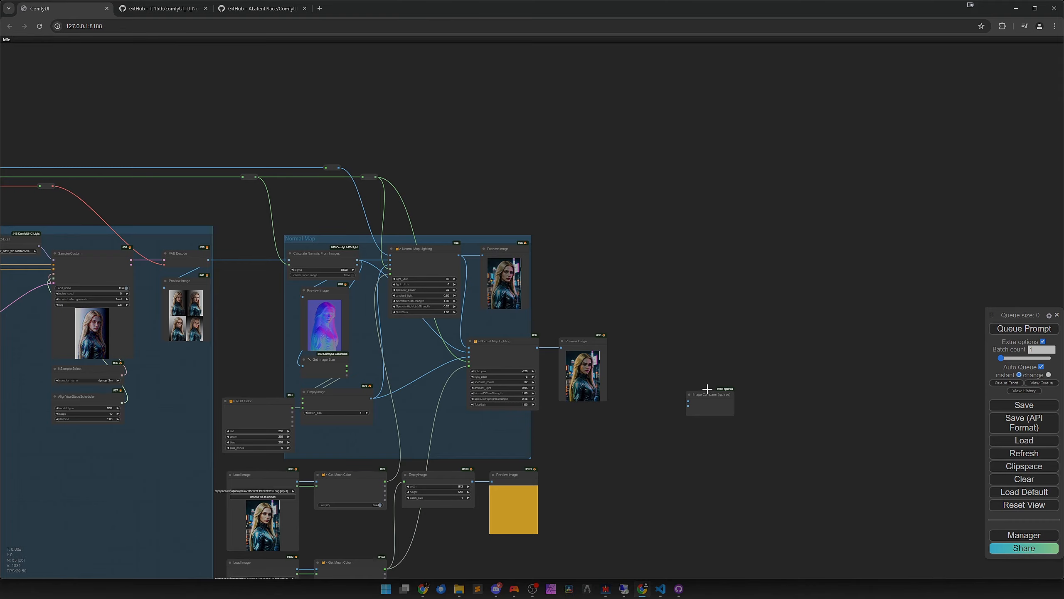
- Connect the second Normal Map Lighting's IMAGE to the comparer's image_b and the original portrait's image output to image_a
{"action": "scroll", "coordinate": [654, 373], "scroll_direction": "up", "scroll_amount": 7}
{"action": "left_click_drag", "start_coordinate": [408, 319], "coordinate": [700, 422]}
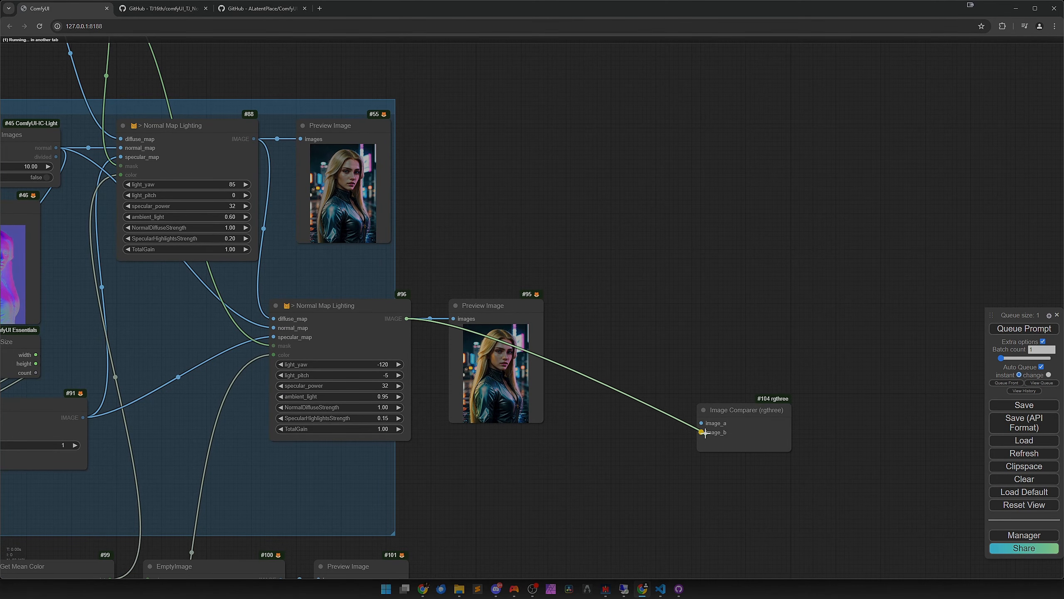
{"action": "scroll", "coordinate": [570, 464], "scroll_direction": "down", "scroll_amount": 6}
{"action": "left_click_drag", "start_coordinate": [592, 455], "coordinate": [839, 398]}
{"action": "scroll", "coordinate": [836, 405], "scroll_direction": "down", "scroll_amount": 4}
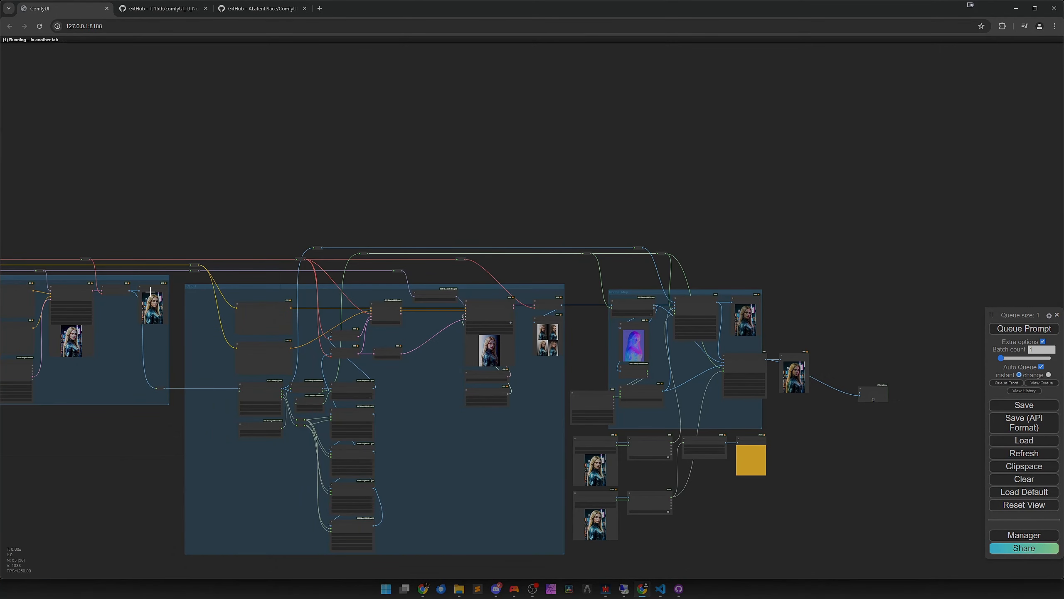
{"action": "left_click_drag", "start_coordinate": [131, 294], "coordinate": [596, 259]}
- Turn off Auto Queue and enlarge the Image Comparer node to compare the original and relit portraits
{"action": "scroll", "coordinate": [873, 417], "scroll_direction": "up", "scroll_amount": 10}
{"action": "left_click", "coordinate": [1042, 366]}
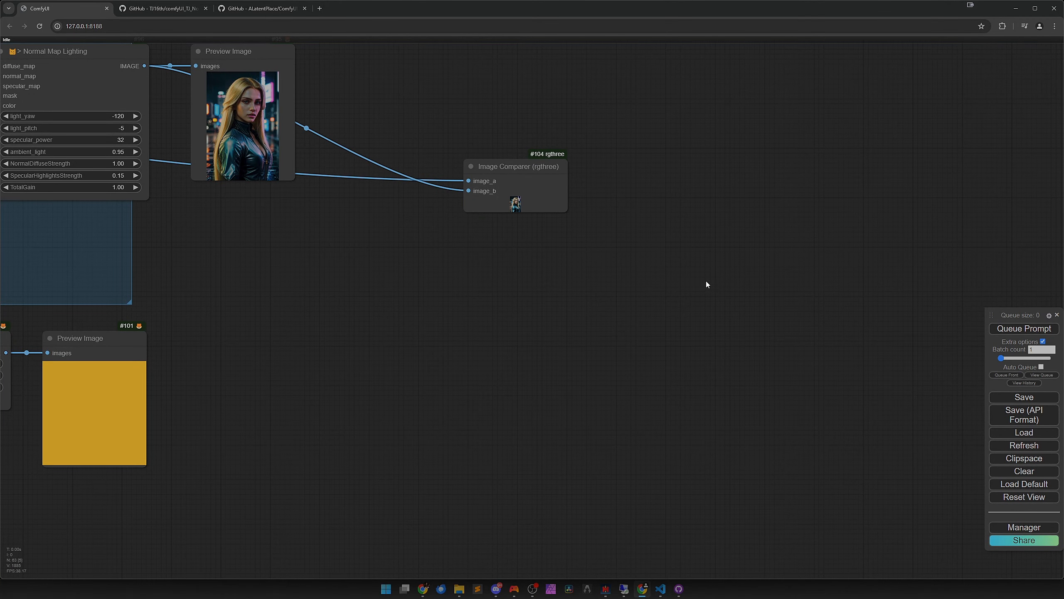
{"action": "left_click_drag", "start_coordinate": [564, 212], "coordinate": [736, 566]}
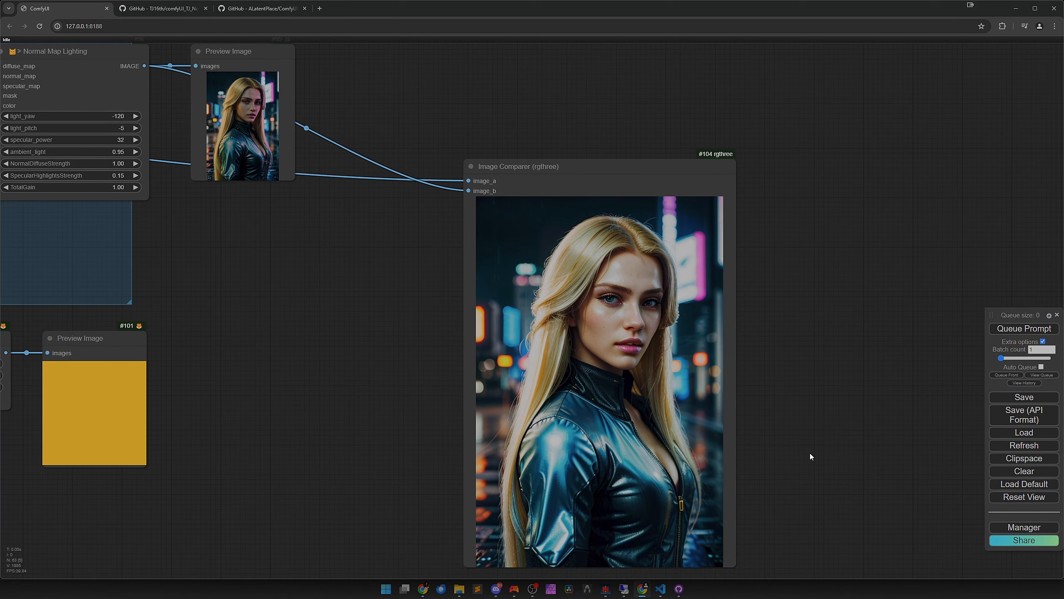
{"action": "left_click_drag", "start_coordinate": [809, 464], "coordinate": [833, 375]}
{"action": "scroll", "coordinate": [807, 367], "scroll_direction": "up", "scroll_amount": 3}
{"action": "scroll", "coordinate": [807, 364], "scroll_direction": "down", "scroll_amount": 1}
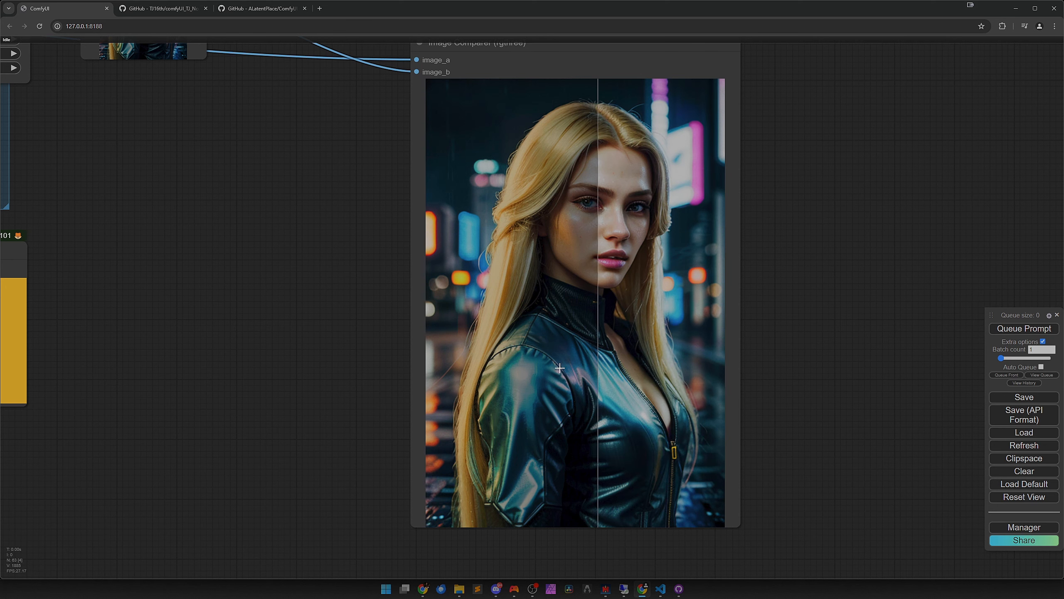
{"action": "scroll", "coordinate": [671, 355], "scroll_direction": "down", "scroll_amount": 5}
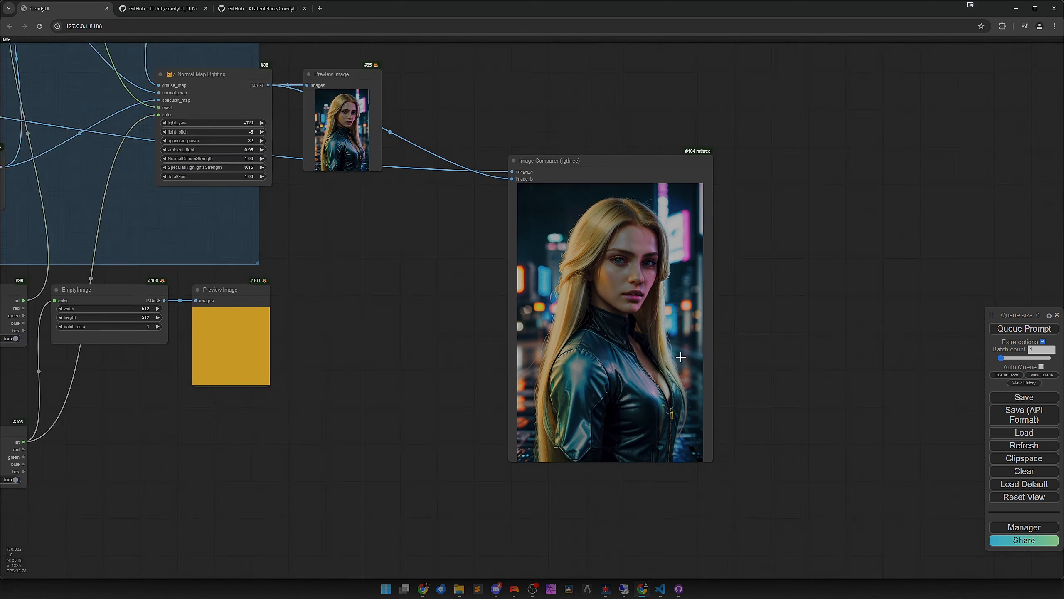
{"action": "scroll", "coordinate": [681, 357], "scroll_direction": "down", "scroll_amount": 1}
- Queue the prompt and turn Auto Queue back on to run the workflow continuously
{"action": "left_click", "coordinate": [1023, 330]}
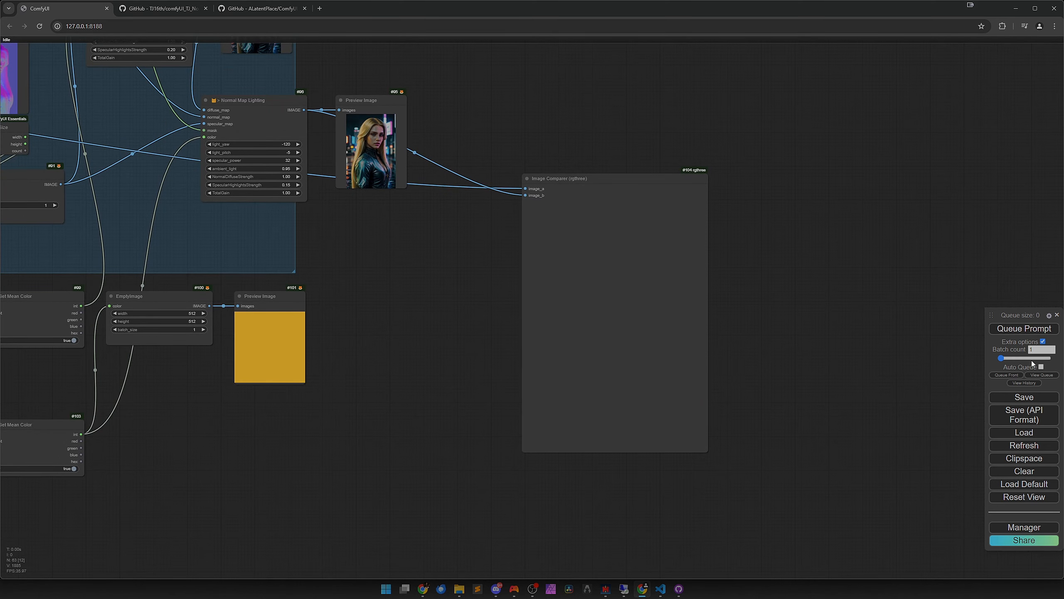
{"action": "left_click", "coordinate": [1041, 367]}
{"action": "left_click", "coordinate": [1023, 332]}
- Raise TotalGain to 1.25 on the second Normal Map Lighting node
{"action": "left_click_drag", "start_coordinate": [393, 208], "coordinate": [611, 303]}
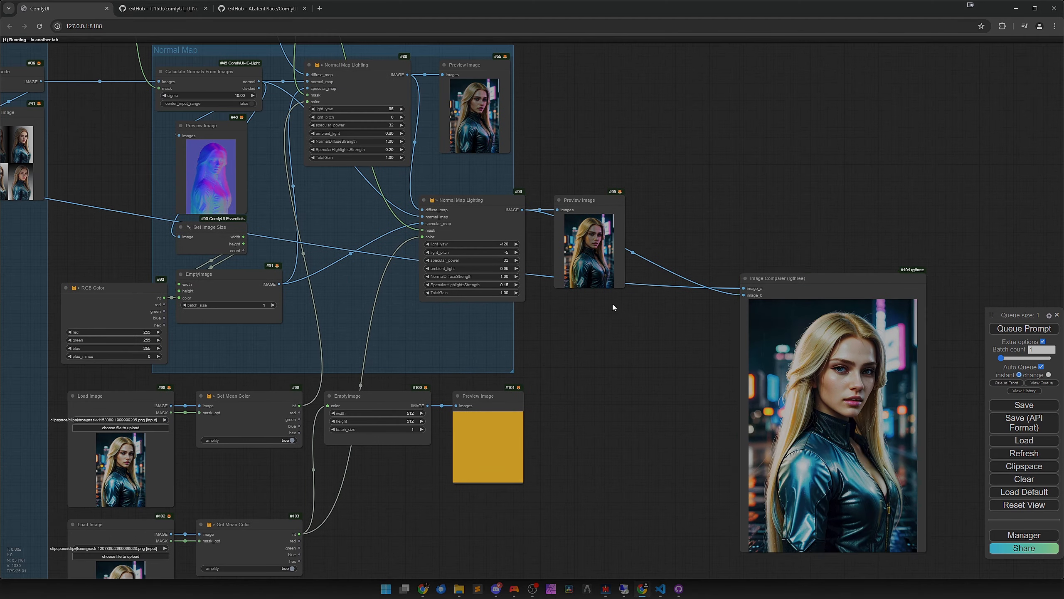
{"action": "scroll", "coordinate": [591, 286], "scroll_direction": "up", "scroll_amount": 4}
{"action": "left_click_drag", "start_coordinate": [525, 268], "coordinate": [587, 399]}
{"action": "scroll", "coordinate": [381, 237], "scroll_direction": "up", "scroll_amount": 1}
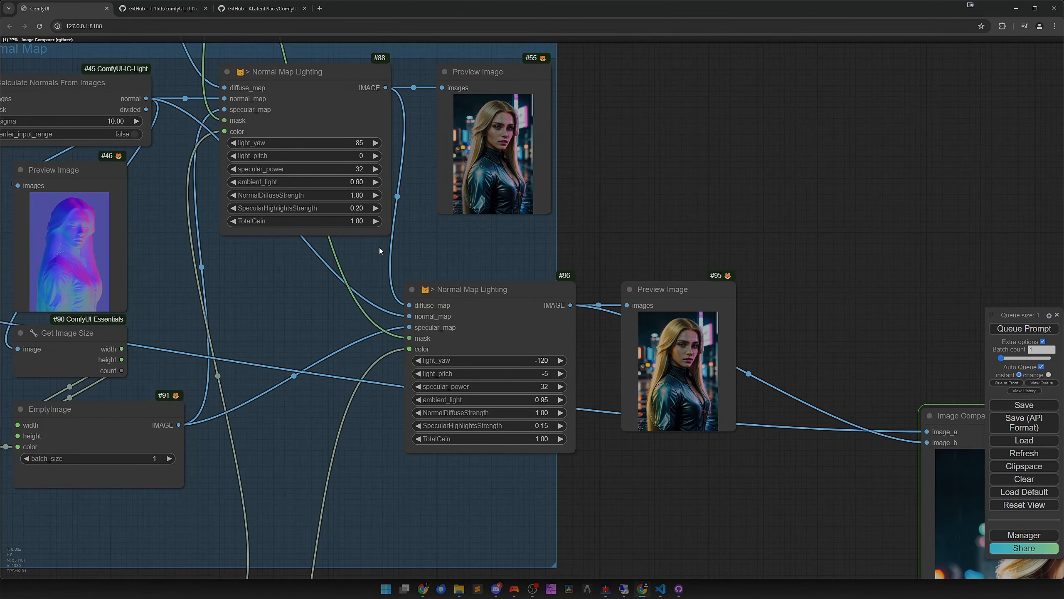
{"action": "left_click", "coordinate": [560, 439]}
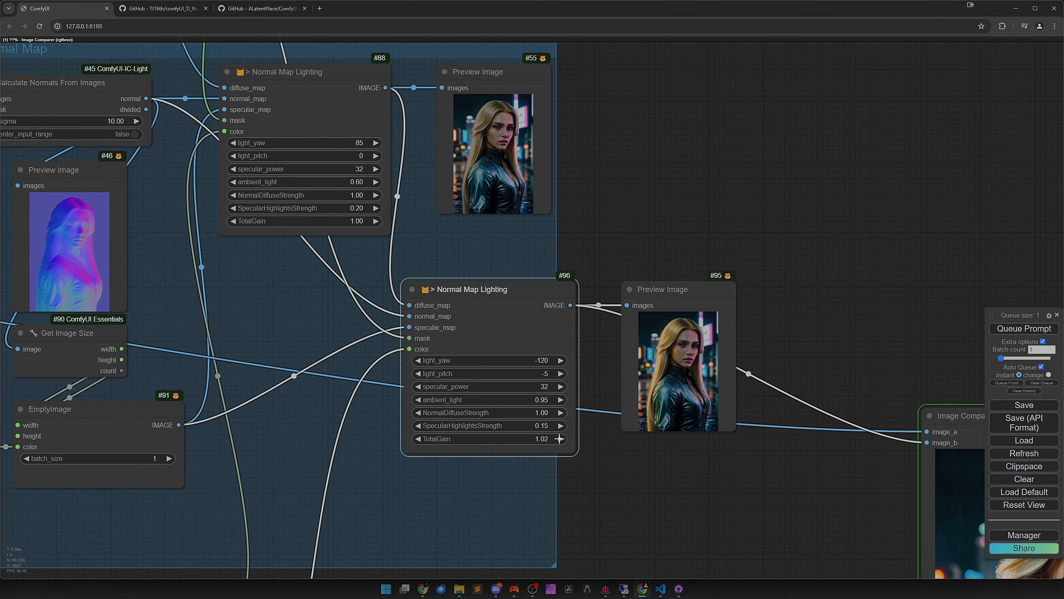
{"action": "left_click", "coordinate": [560, 438]}
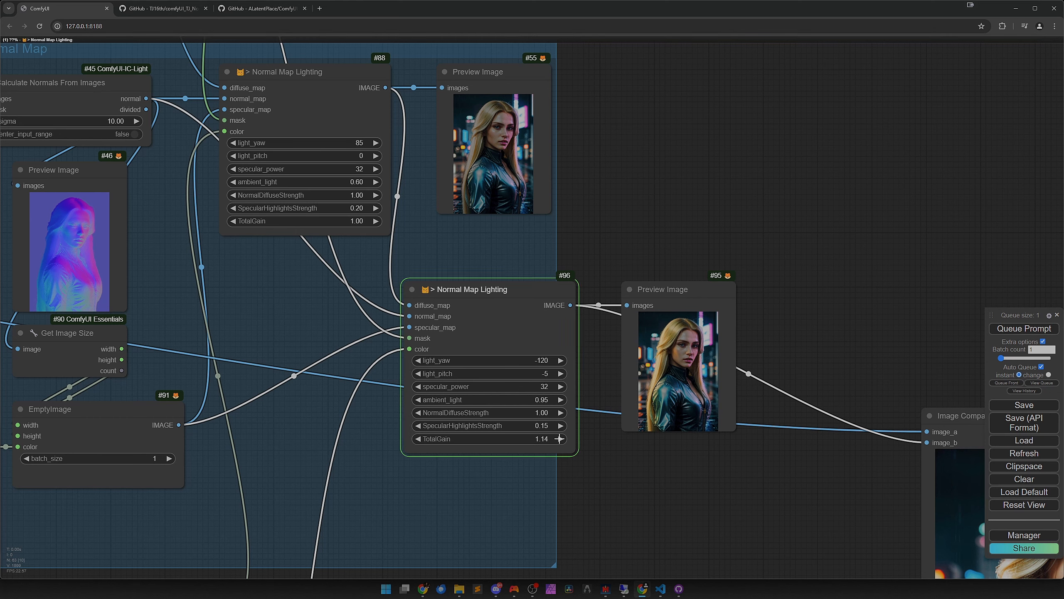
{"action": "left_click", "coordinate": [560, 439]}
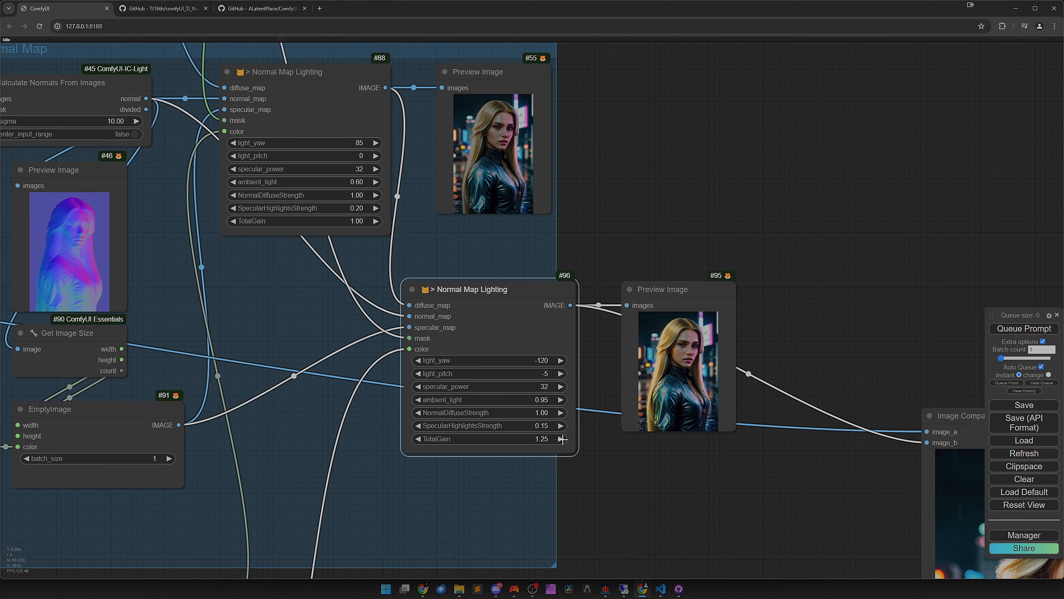
- Raise TotalGain to 1.59 on the second Normal Map Lighting node
{"action": "left_click_drag", "start_coordinate": [681, 470], "coordinate": [440, 354]}
{"action": "scroll", "coordinate": [441, 353], "scroll_direction": "up", "scroll_amount": 1}
{"action": "left_click_drag", "start_coordinate": [556, 441], "coordinate": [500, 343]}
{"action": "scroll", "coordinate": [501, 344], "scroll_direction": "down", "scroll_amount": 1}
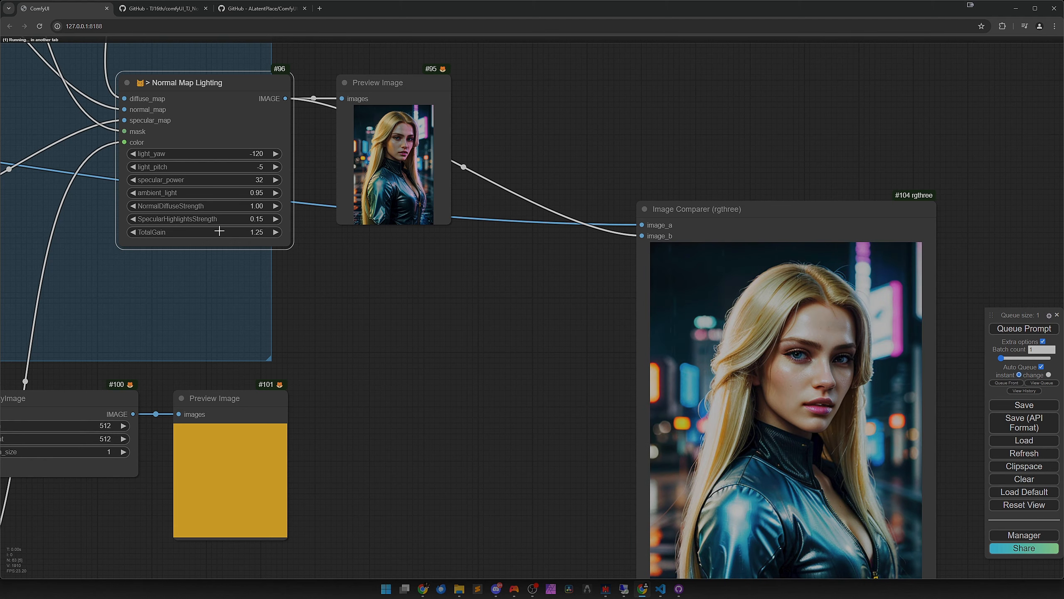
{"action": "left_click_drag", "start_coordinate": [219, 231], "coordinate": [236, 231]}
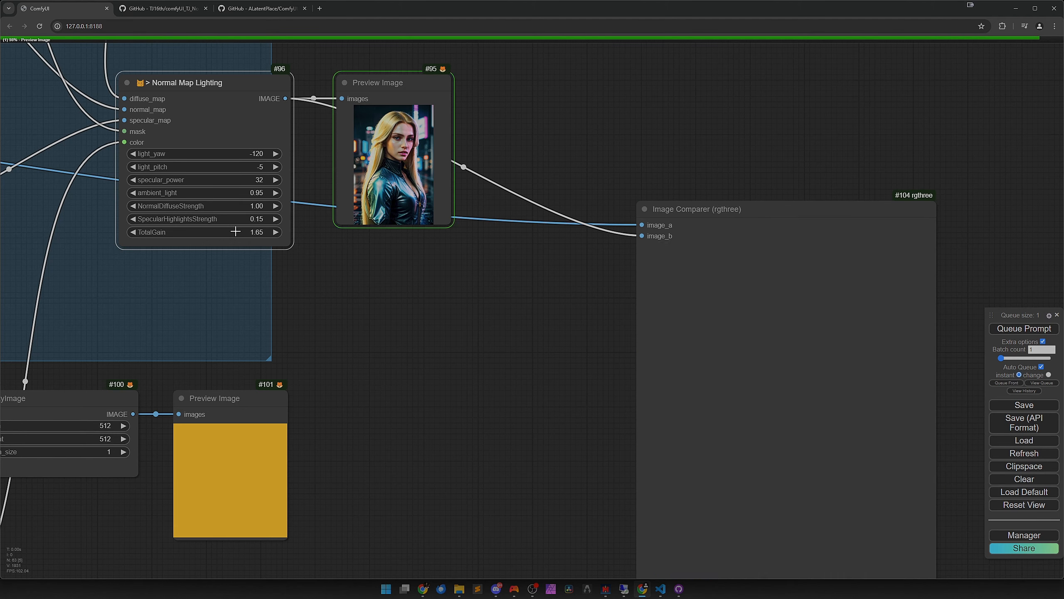
{"action": "left_click_drag", "start_coordinate": [235, 231], "coordinate": [233, 232]}
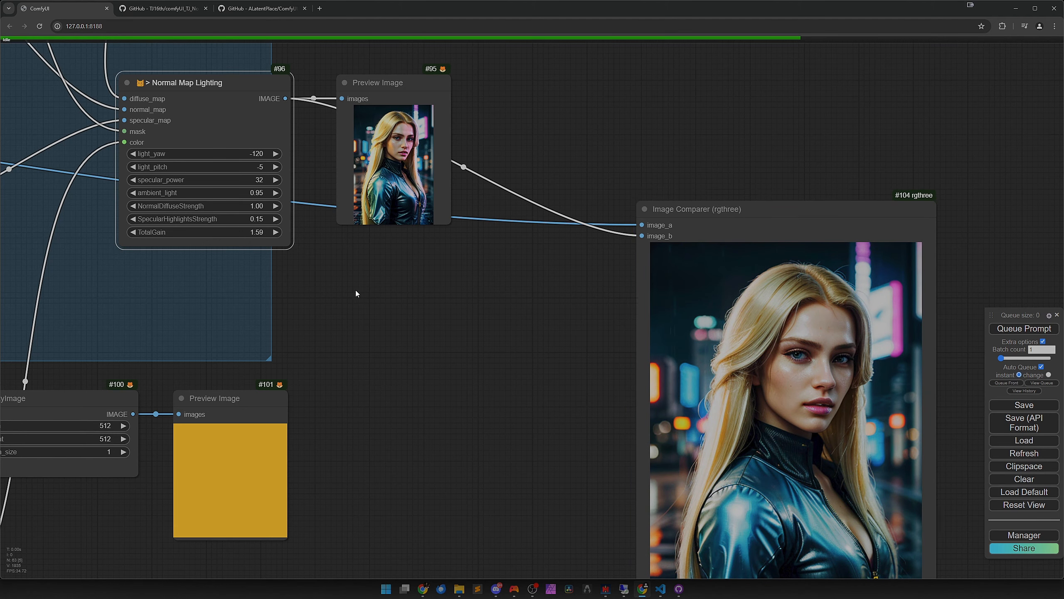
- Turn off Auto Queue and compare the original and relit portraits in the Image Comparer
{"action": "left_click", "coordinate": [1042, 366]}
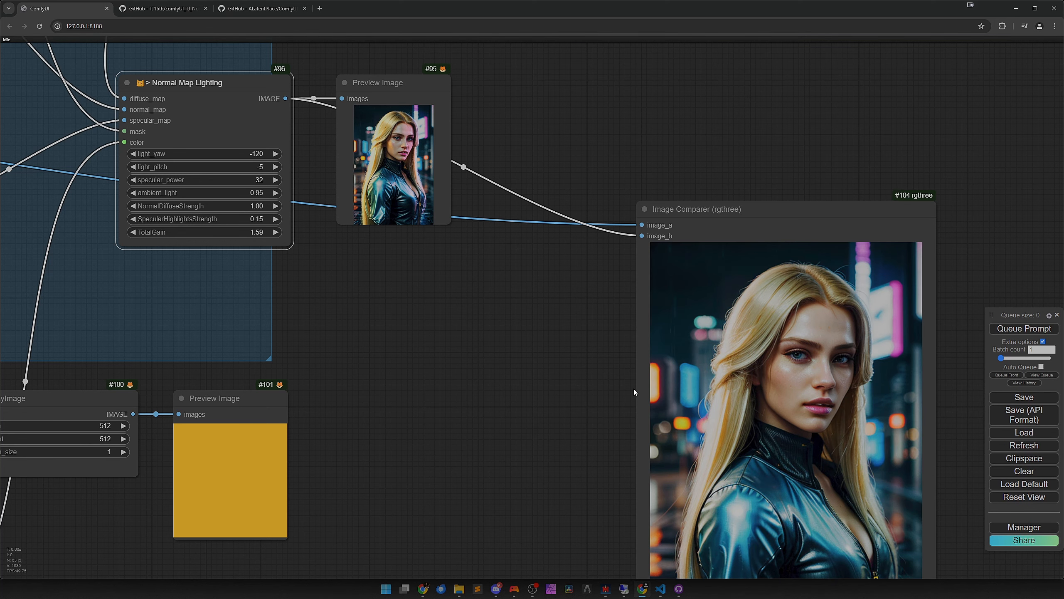
{"action": "left_click_drag", "start_coordinate": [722, 441], "coordinate": [588, 359]}
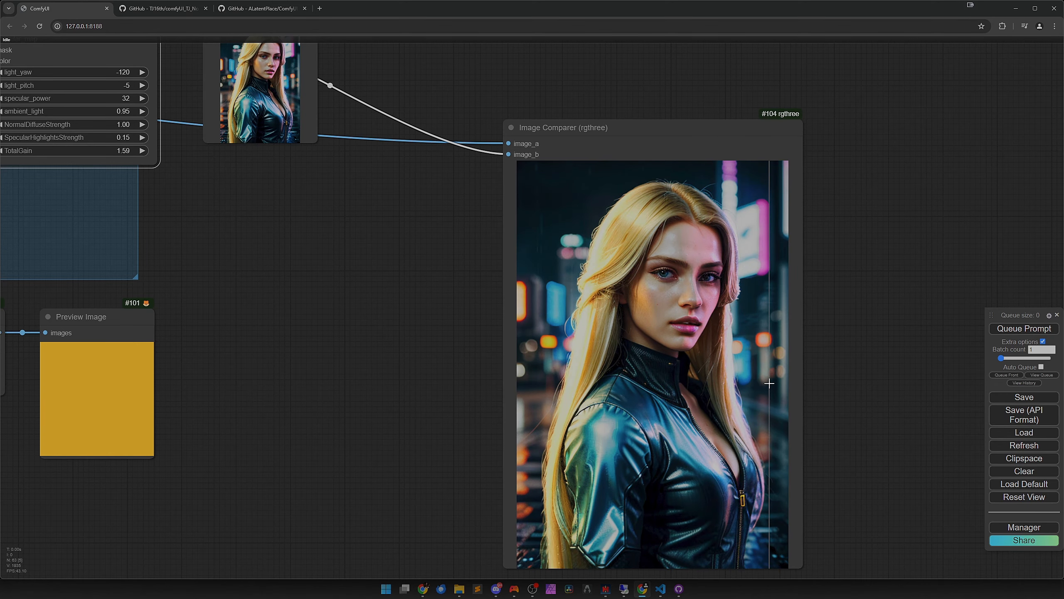
- Set TotalGain to 1.30 on the second Normal Map Lighting node and queue the prompt to refresh the comparison
{"action": "scroll", "coordinate": [572, 375], "scroll_direction": "down", "scroll_amount": 3}
{"action": "left_click_drag", "start_coordinate": [332, 313], "coordinate": [415, 346]}
{"action": "scroll", "coordinate": [325, 274], "scroll_direction": "up", "scroll_amount": 4}
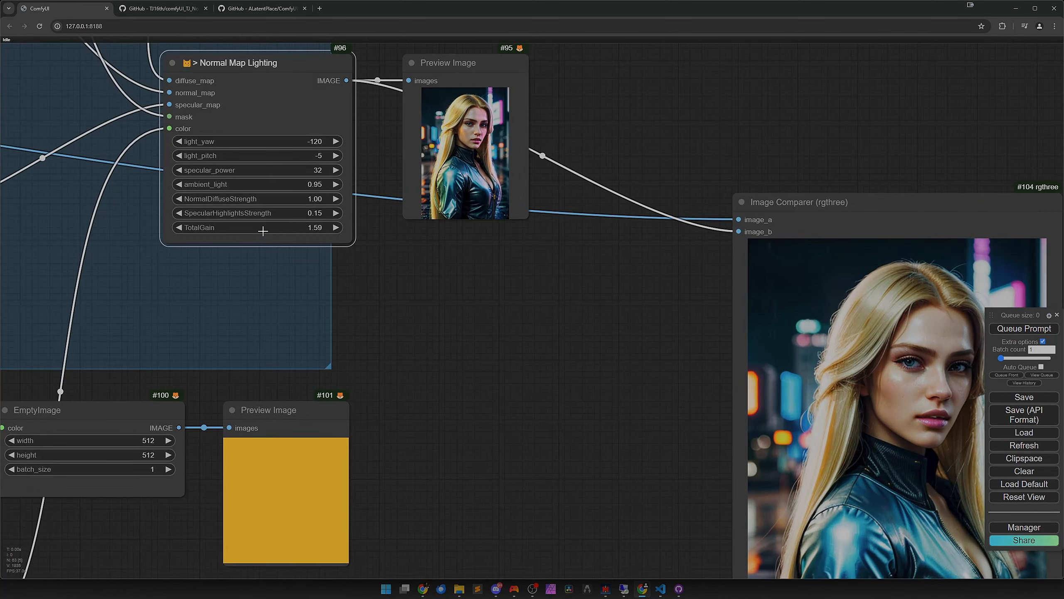
{"action": "left_click", "coordinate": [260, 229]}
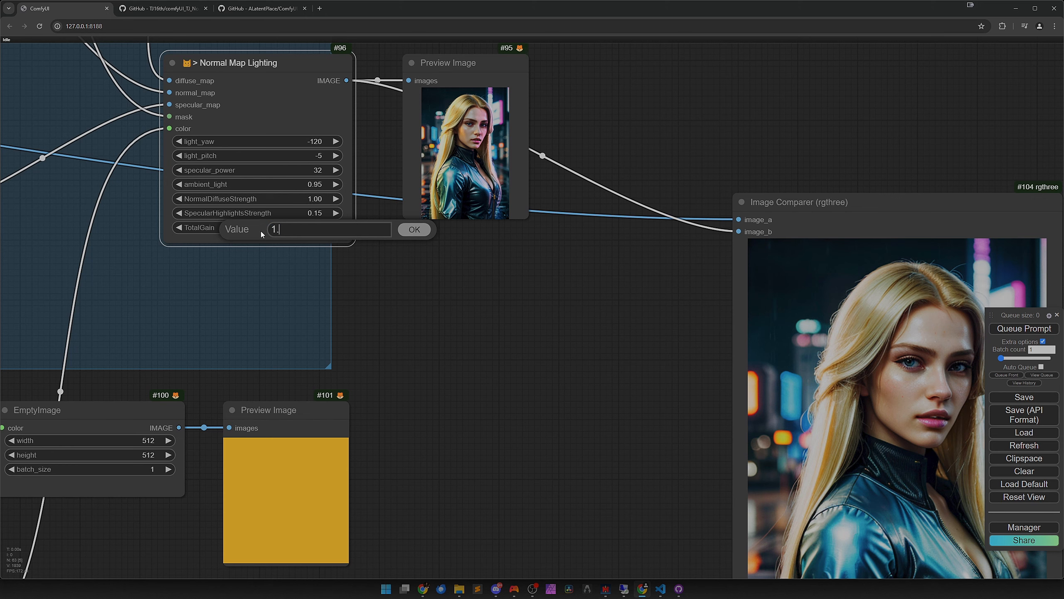
{"action": "type", "text": "3"}
{"action": "key", "text": "Return"}
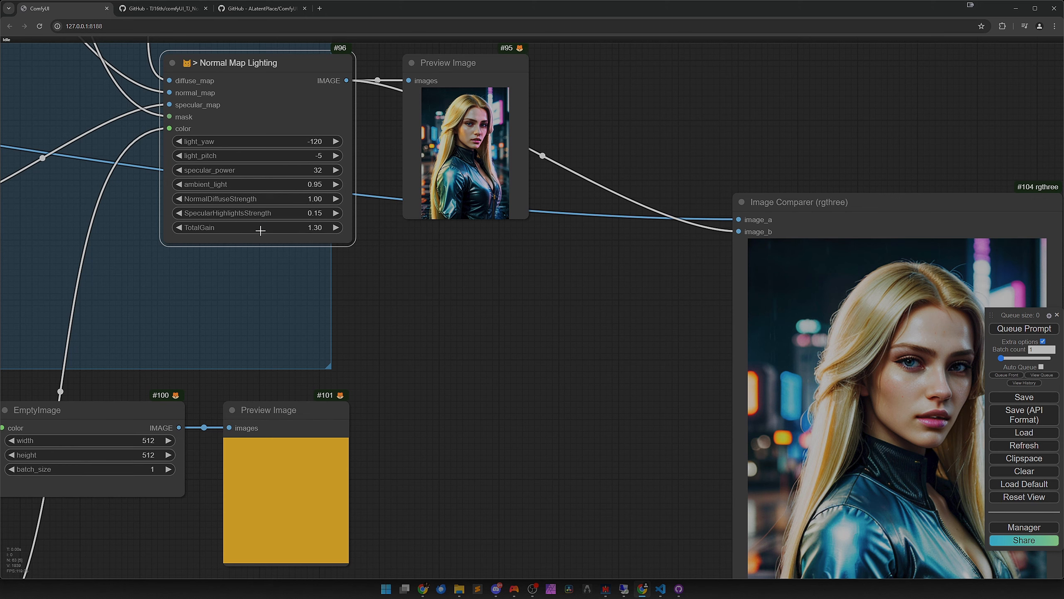
{"action": "left_click", "coordinate": [1024, 328]}
{"action": "left_click_drag", "start_coordinate": [646, 445], "coordinate": [462, 374]}
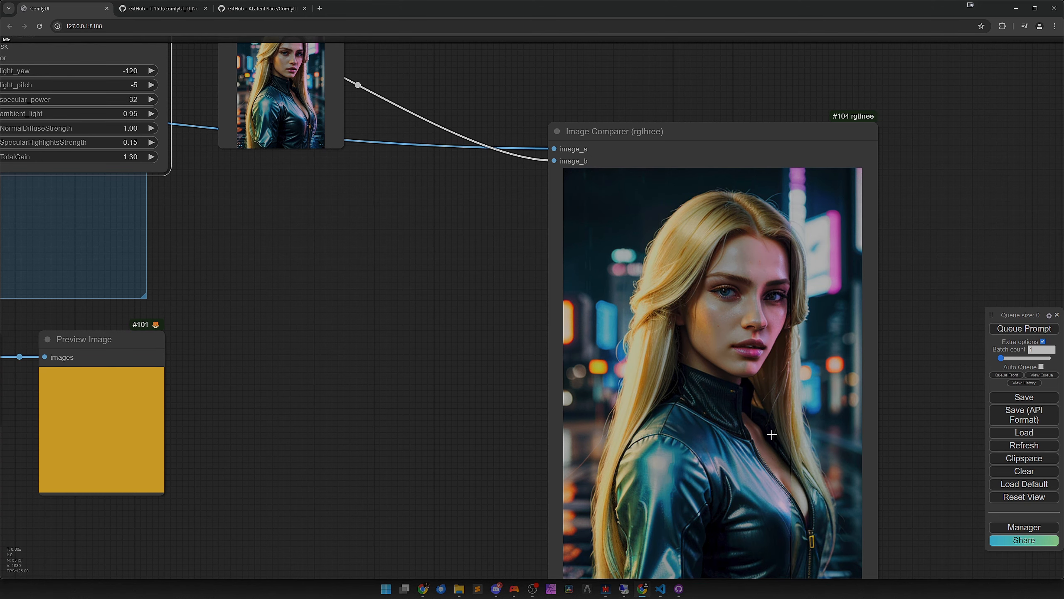
- Review the complete node graph, from the initial image generation group through the Normal Map group to the Image Comparer
{"action": "scroll", "coordinate": [737, 452], "scroll_direction": "down", "scroll_amount": 4}
{"action": "scroll", "coordinate": [629, 465], "scroll_direction": "down", "scroll_amount": 5}
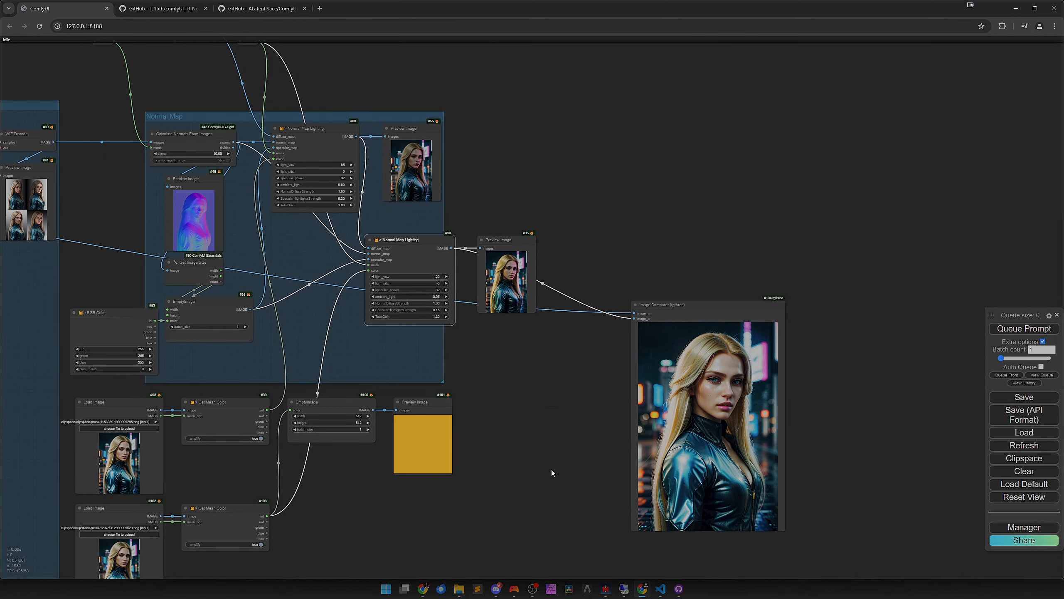
{"action": "left_click_drag", "start_coordinate": [551, 469], "coordinate": [626, 454]}
{"action": "scroll", "coordinate": [638, 444], "scroll_direction": "down", "scroll_amount": 1}
{"action": "left_click_drag", "start_coordinate": [613, 408], "coordinate": [672, 447]}
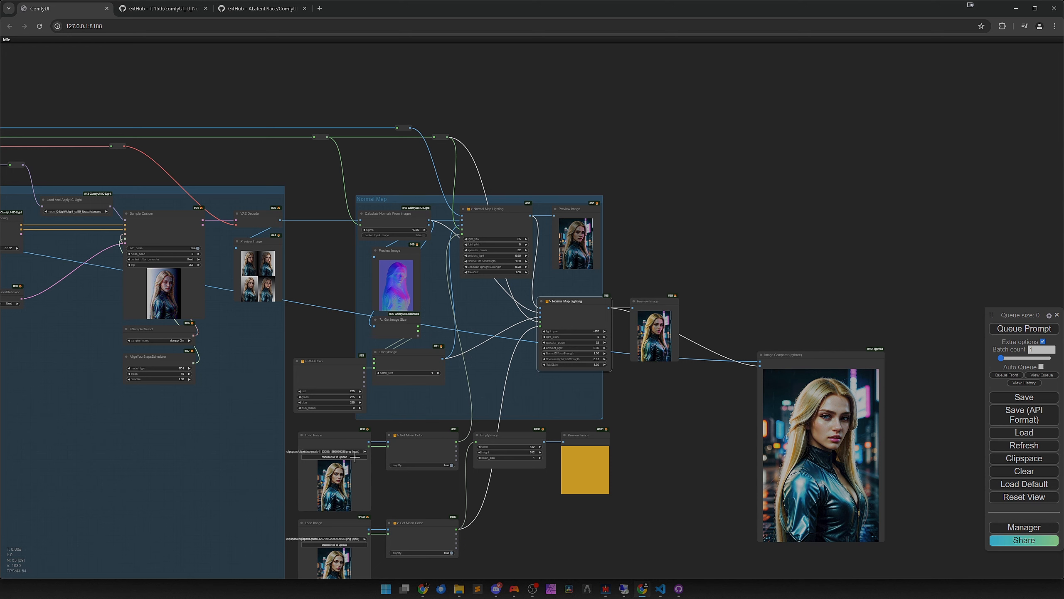
{"action": "scroll", "coordinate": [355, 457], "scroll_direction": "down", "scroll_amount": 2}
{"action": "left_click_drag", "start_coordinate": [259, 468], "coordinate": [298, 429]}
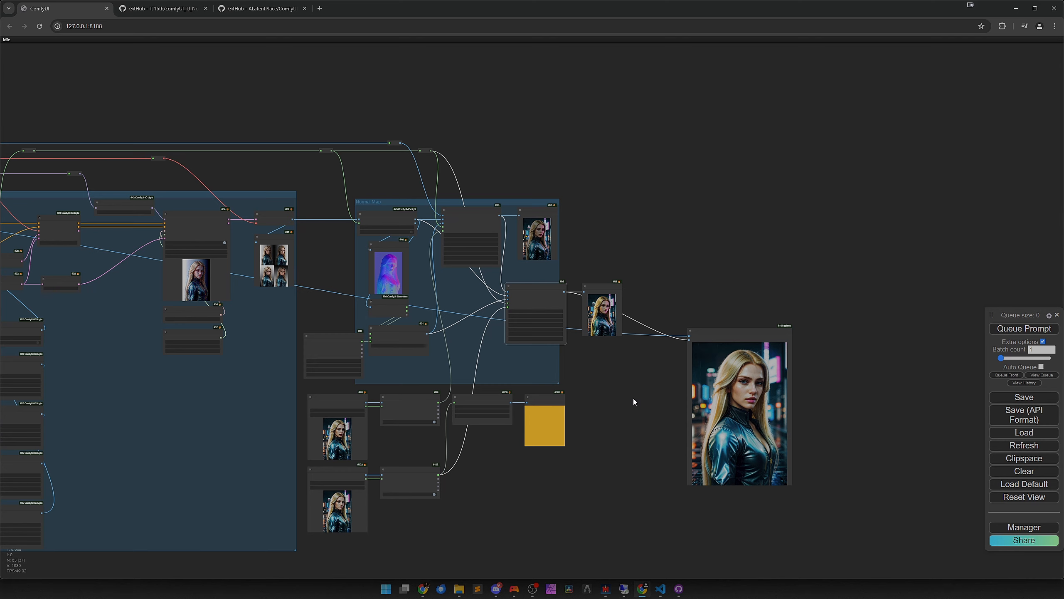
{"action": "scroll", "coordinate": [618, 401], "scroll_direction": "down", "scroll_amount": 2}
{"action": "left_click_drag", "start_coordinate": [297, 432], "coordinate": [700, 373]}
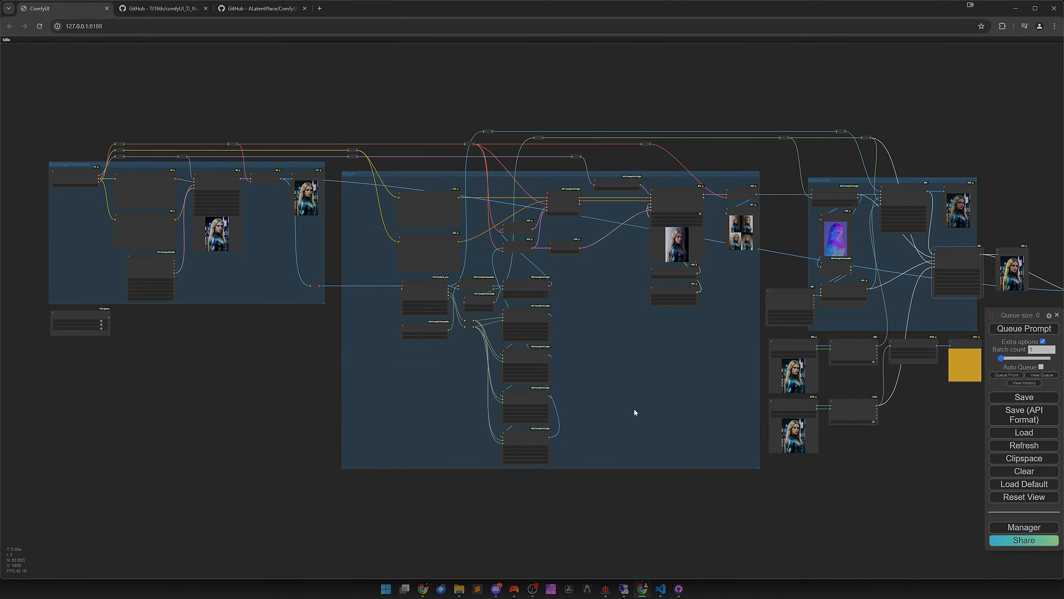
{"action": "left_click_drag", "start_coordinate": [605, 394], "coordinate": [285, 382]}
{"action": "scroll", "coordinate": [475, 373], "scroll_direction": "down", "scroll_amount": 1}
{"action": "scroll", "coordinate": [695, 367], "scroll_direction": "up", "scroll_amount": 6}
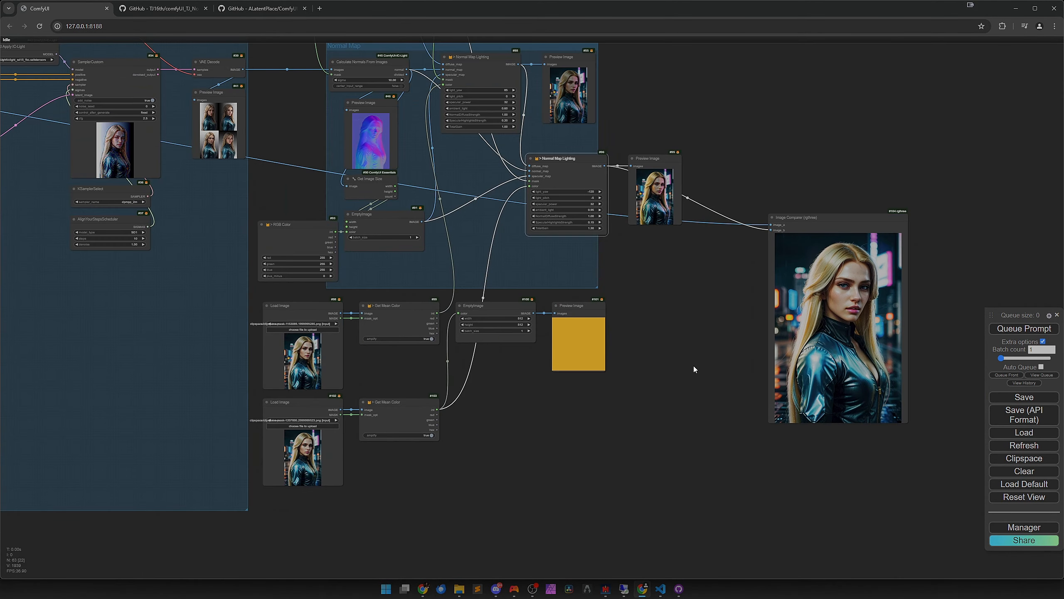
{"action": "left_click_drag", "start_coordinate": [683, 375], "coordinate": [590, 389]}
{"action": "scroll", "coordinate": [589, 390], "scroll_direction": "down", "scroll_amount": 2}
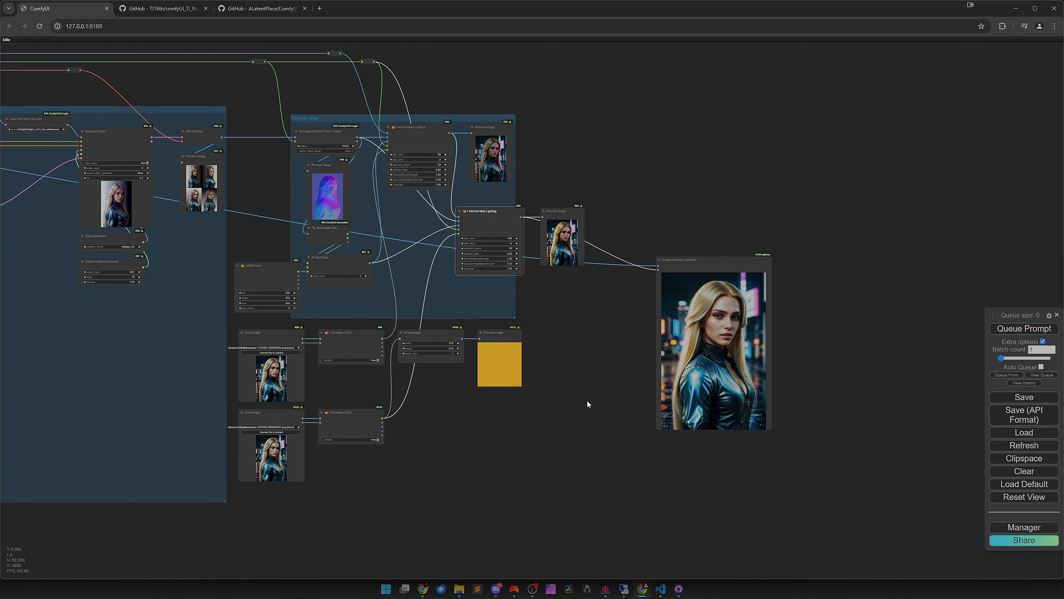
{"action": "scroll", "coordinate": [623, 402], "scroll_direction": "up", "scroll_amount": 5}
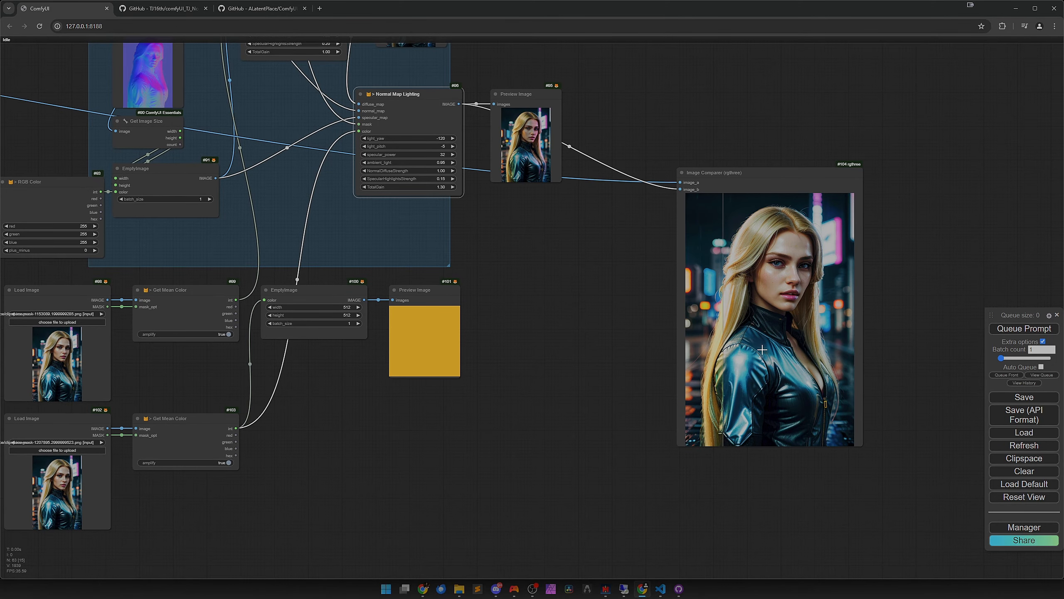
- Examine how the masked Load Image and Get Mean Color nodes fit into the overall workflow layout
{"action": "scroll", "coordinate": [497, 428], "scroll_direction": "down", "scroll_amount": 7}
{"action": "left_click_drag", "start_coordinate": [440, 443], "coordinate": [571, 425]}
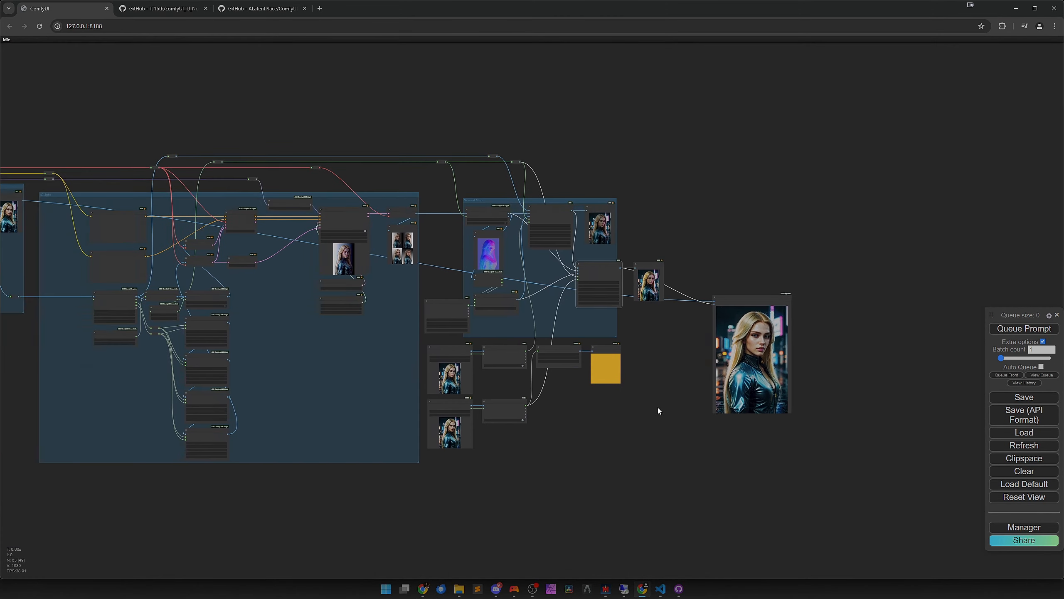
{"action": "left_click_drag", "start_coordinate": [657, 411], "coordinate": [720, 397]}
{"action": "scroll", "coordinate": [719, 396], "scroll_direction": "down", "scroll_amount": 2}
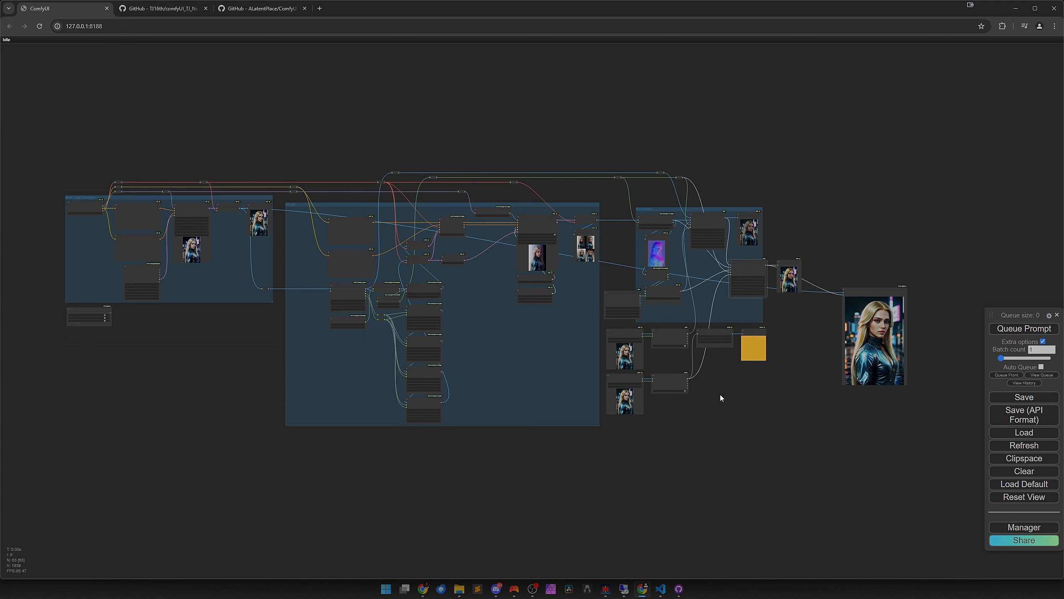
{"action": "scroll", "coordinate": [720, 395], "scroll_direction": "up", "scroll_amount": 1}
{"action": "scroll", "coordinate": [720, 394], "scroll_direction": "down", "scroll_amount": 1}
{"action": "scroll", "coordinate": [720, 394], "scroll_direction": "up", "scroll_amount": 1}
{"action": "scroll", "coordinate": [691, 354], "scroll_direction": "up", "scroll_amount": 3}
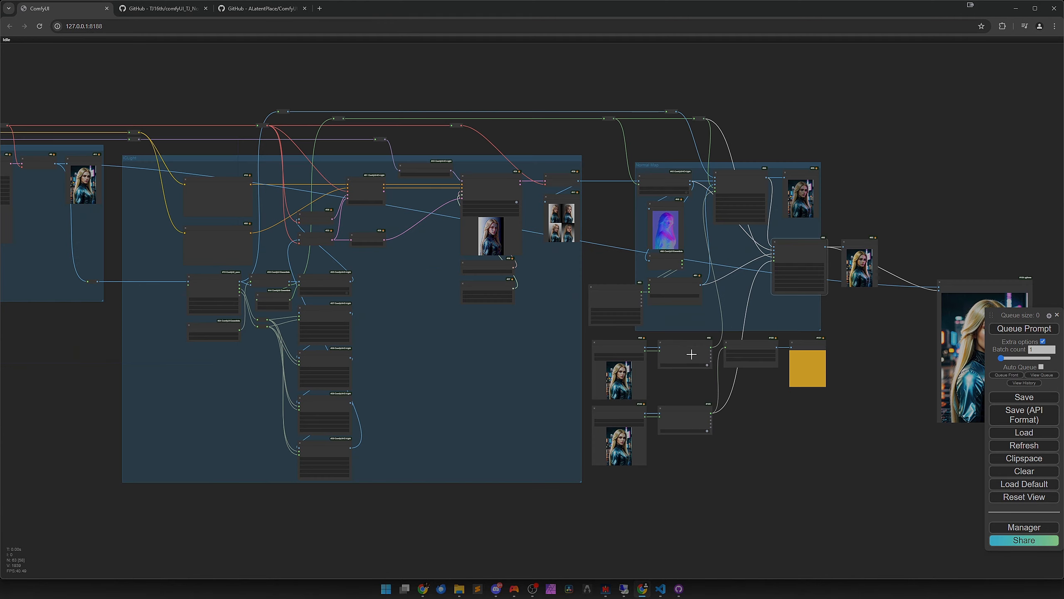
{"action": "scroll", "coordinate": [691, 355], "scroll_direction": "up", "scroll_amount": 6}
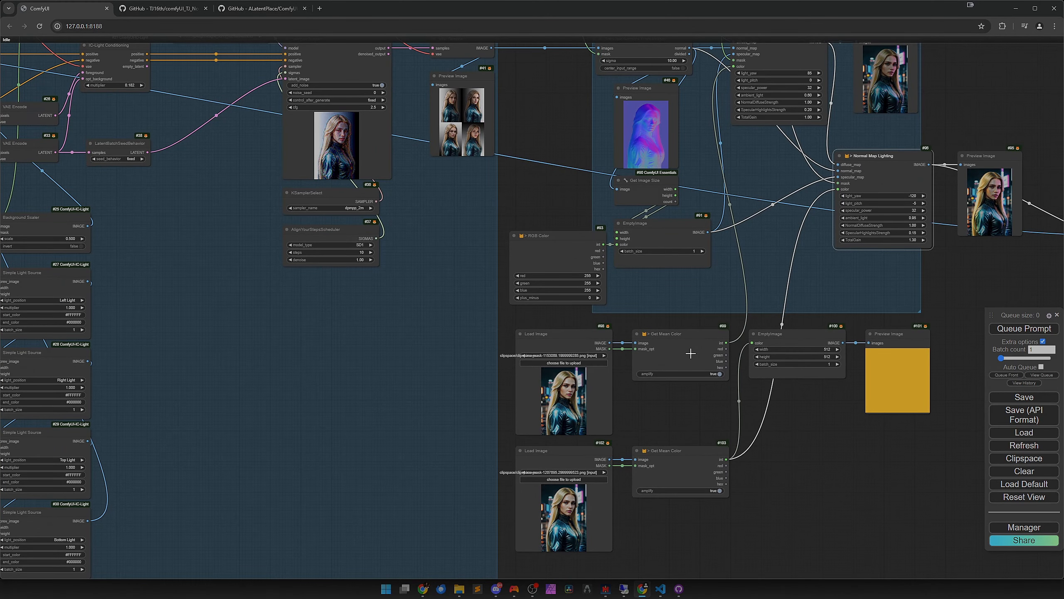
{"action": "scroll", "coordinate": [691, 354], "scroll_direction": "down", "scroll_amount": 10}
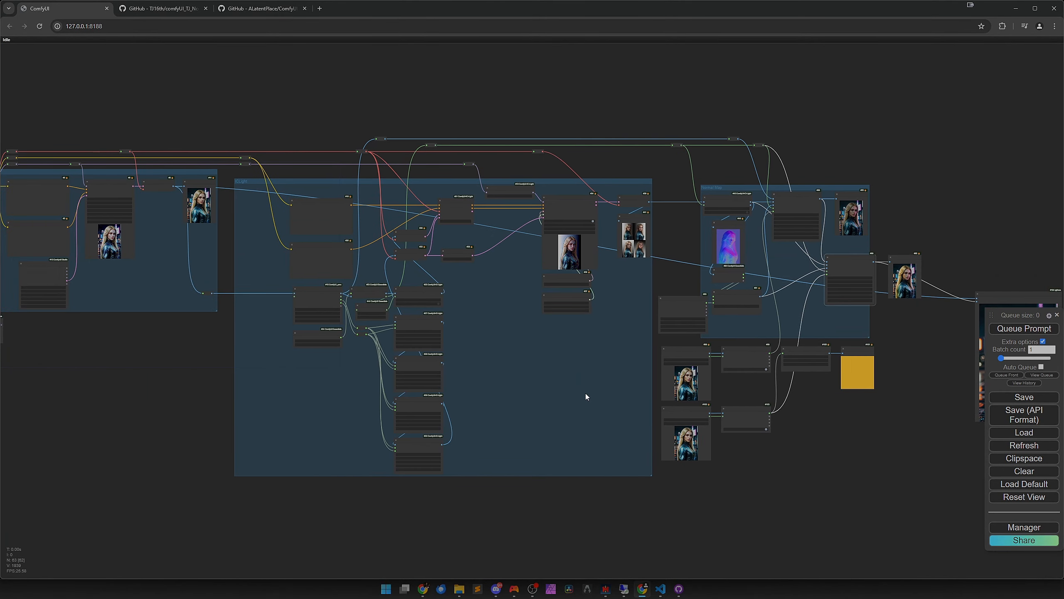
{"action": "scroll", "coordinate": [585, 394], "scroll_direction": "down", "scroll_amount": 1}
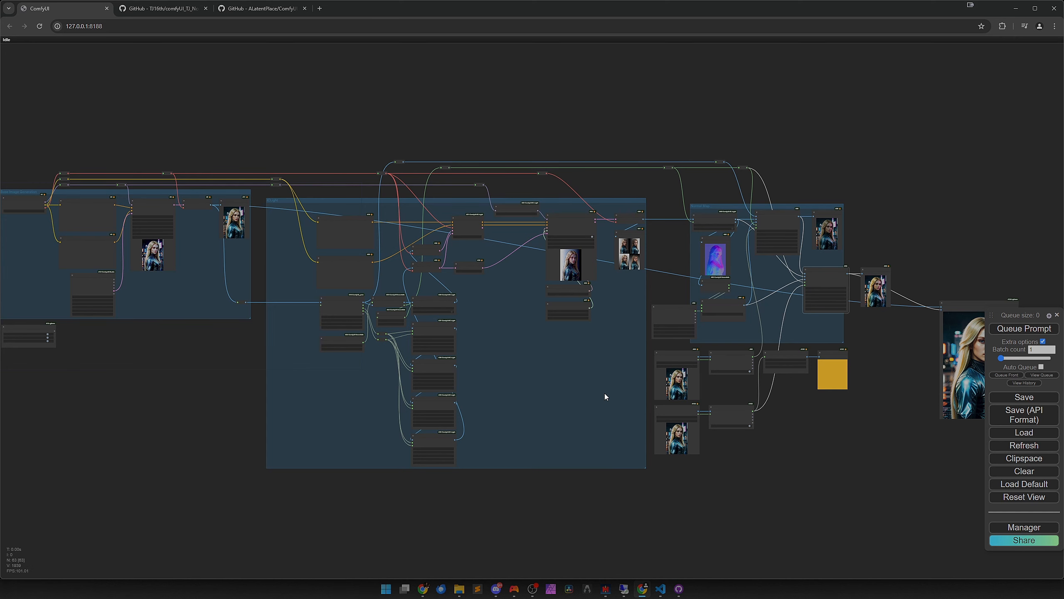
{"action": "scroll", "coordinate": [598, 395], "scroll_direction": "down", "scroll_amount": 1}
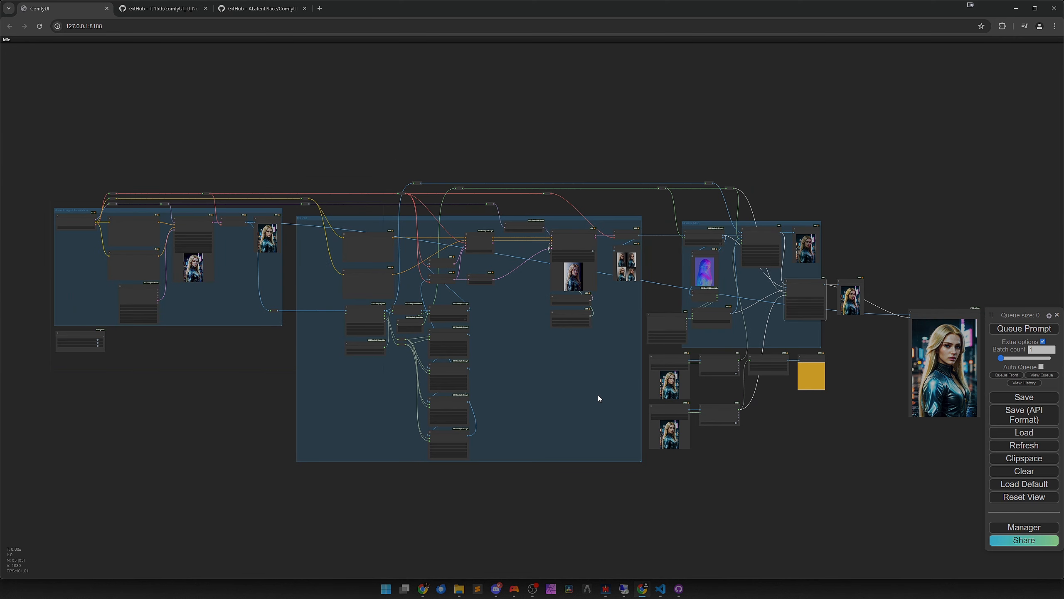